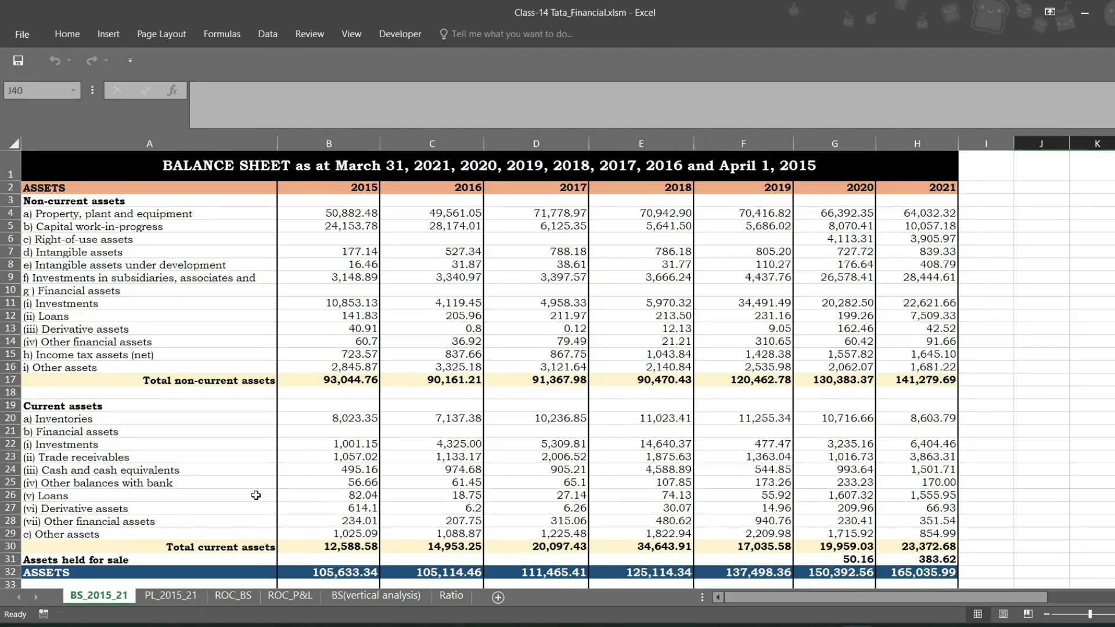
- Look through the ROC_BS, ROC_P&L, BS(vertical analysis), PL_2015_21 and Ratio sheets of the finished workbook
{"action": "left_click", "coordinate": [238, 598]}
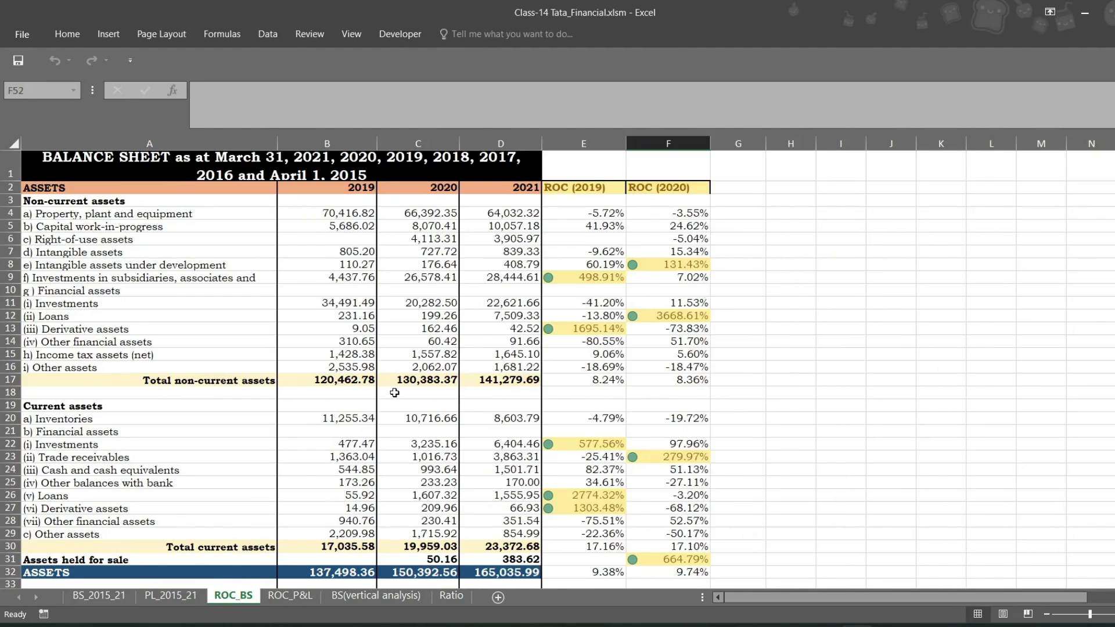
{"action": "left_click", "coordinate": [277, 601]}
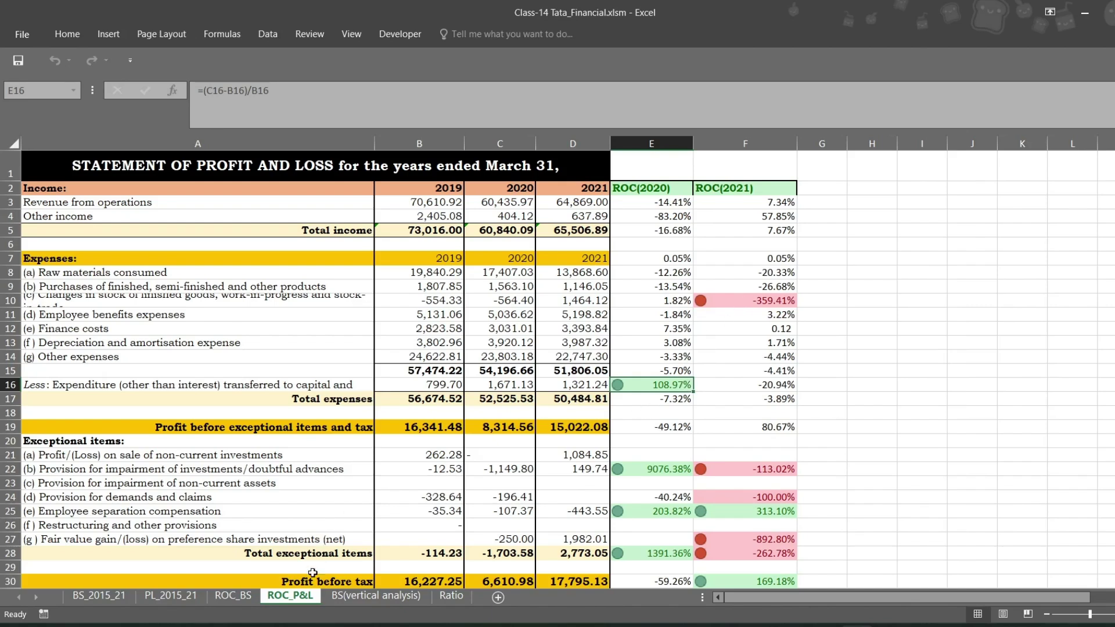
{"action": "left_click", "coordinate": [342, 602]}
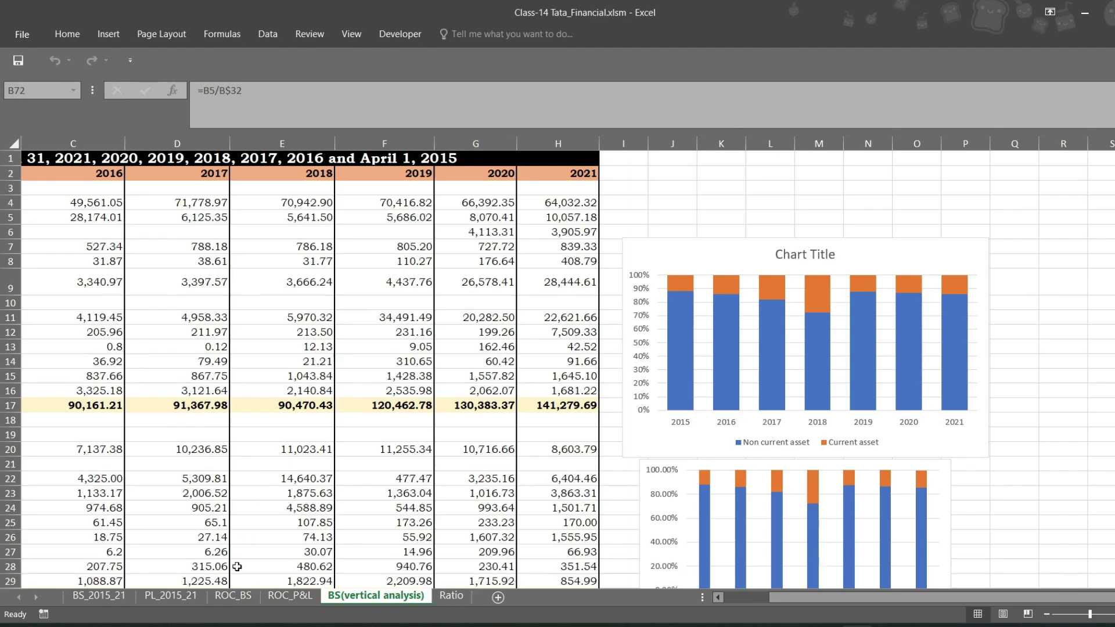
{"action": "left_click", "coordinate": [174, 596]}
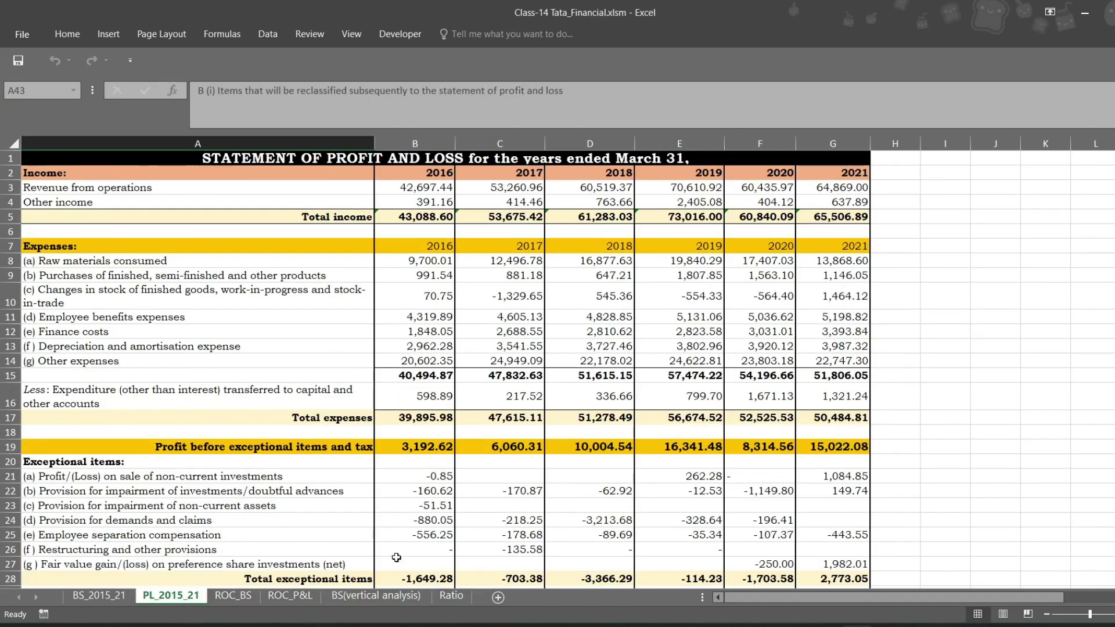
{"action": "left_click", "coordinate": [451, 597]}
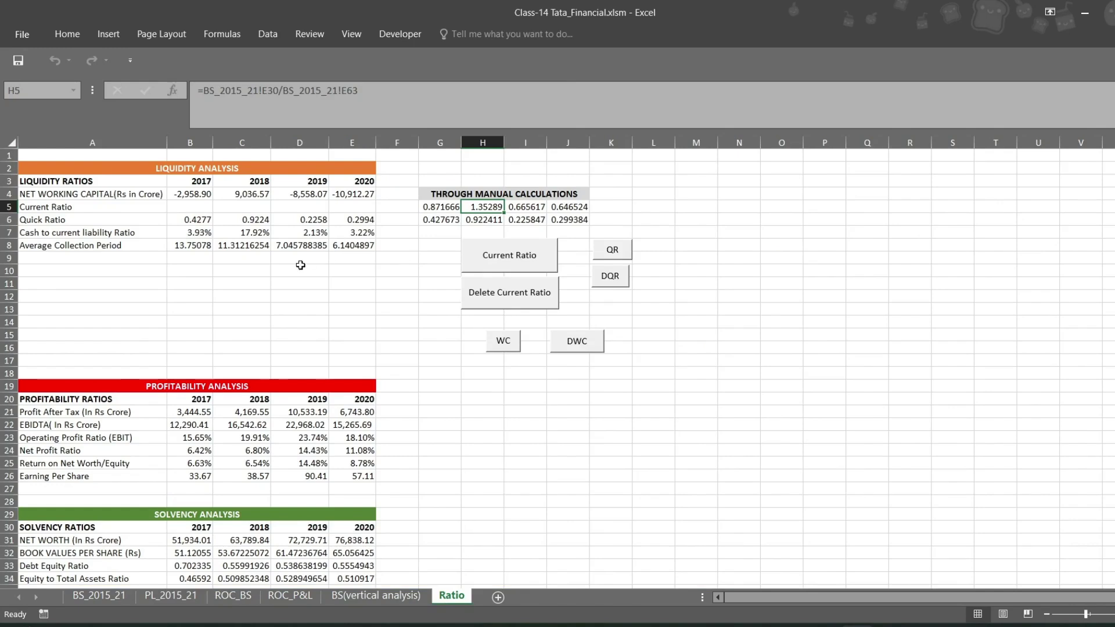
- Run the Current Ratio macro on the Ratio sheet, clear its results with Delete Current Ratio, and run it again
{"action": "left_click", "coordinate": [535, 266]}
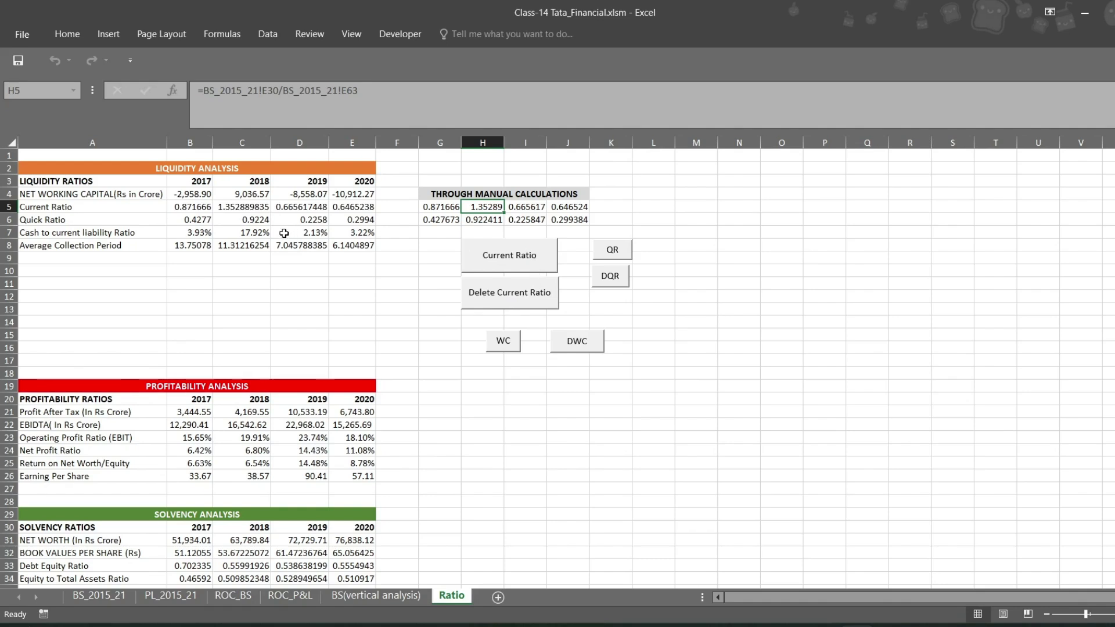
{"action": "left_click", "coordinate": [198, 218]}
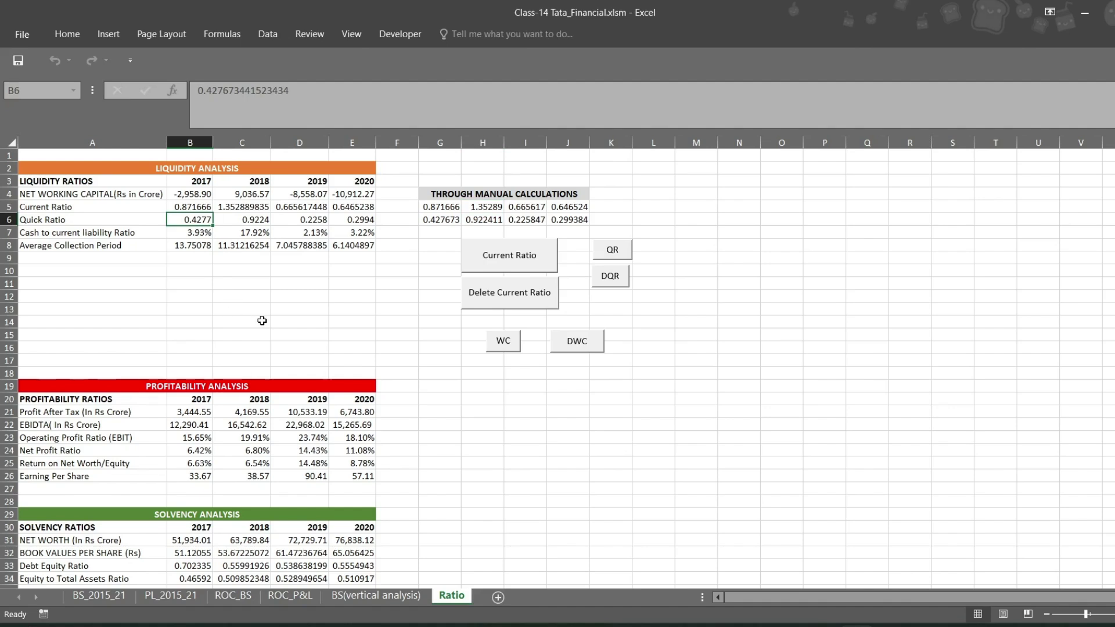
{"action": "scroll", "coordinate": [219, 436], "scroll_direction": "down", "scroll_amount": 1}
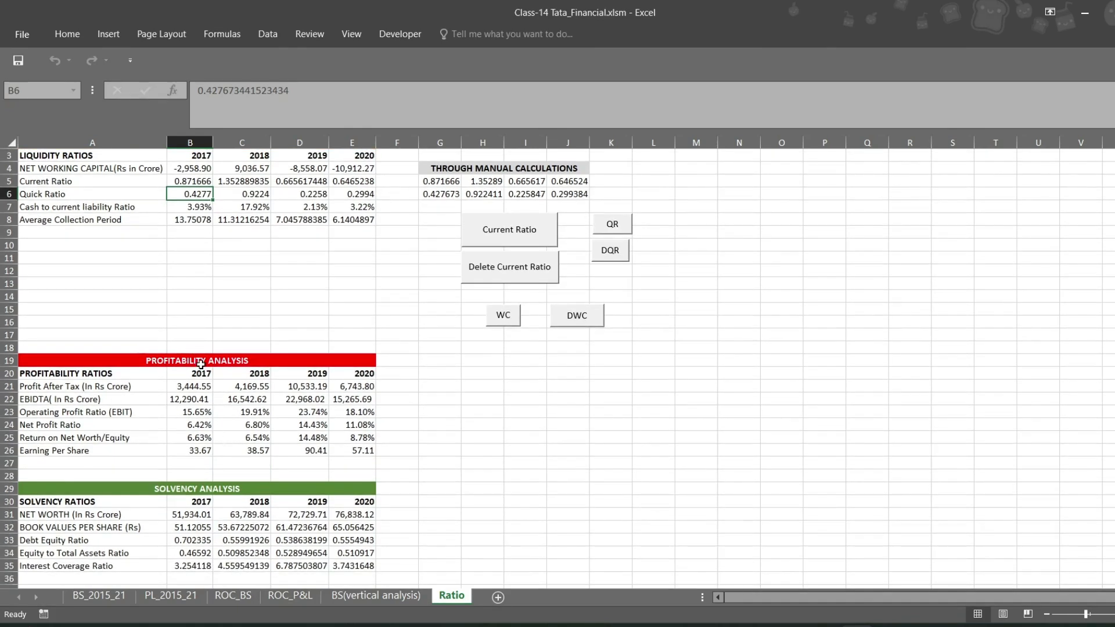
{"action": "scroll", "coordinate": [201, 364], "scroll_direction": "up", "scroll_amount": 1}
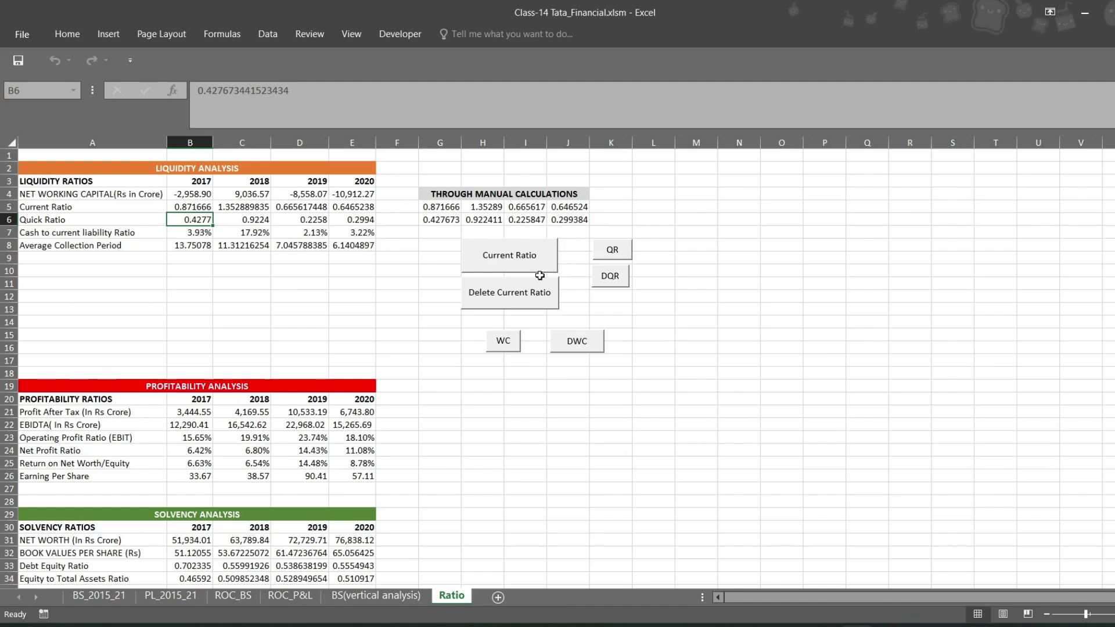
{"action": "left_click", "coordinate": [496, 309]}
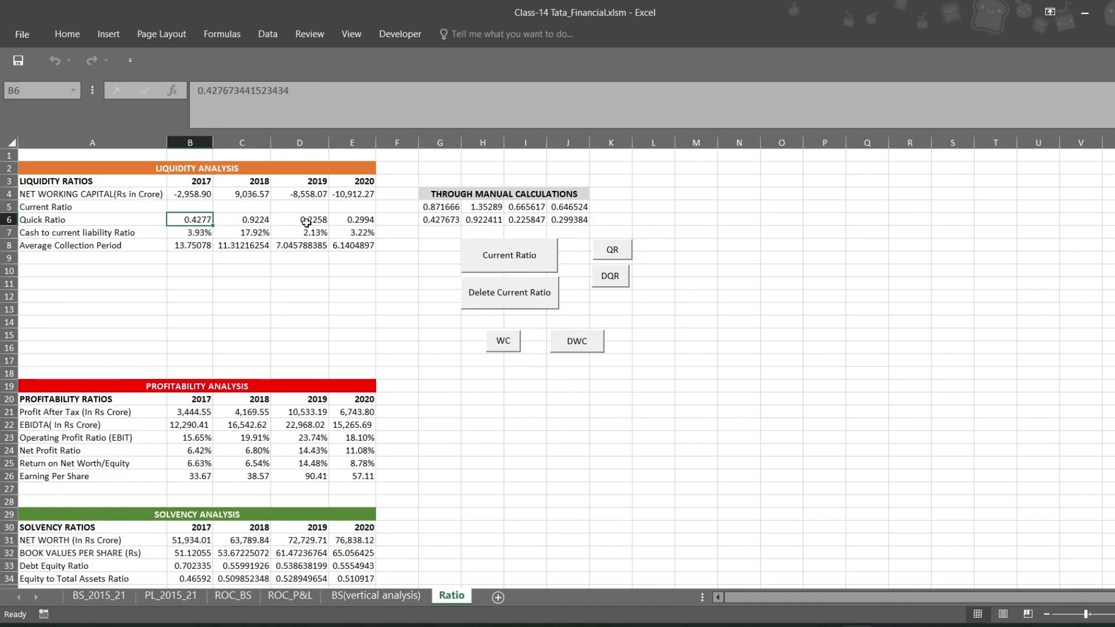
{"action": "left_click", "coordinate": [492, 267]}
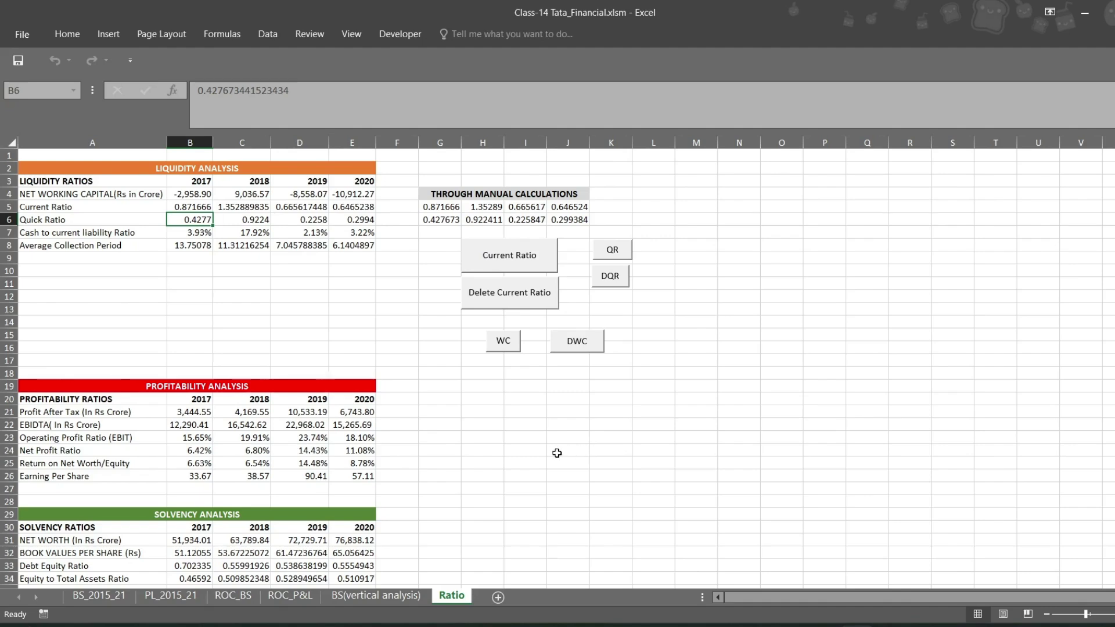
- Switch to the Tata_Financial.xlsx workbook and add a worksheet named BS ROC after PL_2015_21
{"action": "left_click", "coordinate": [819, 621]}
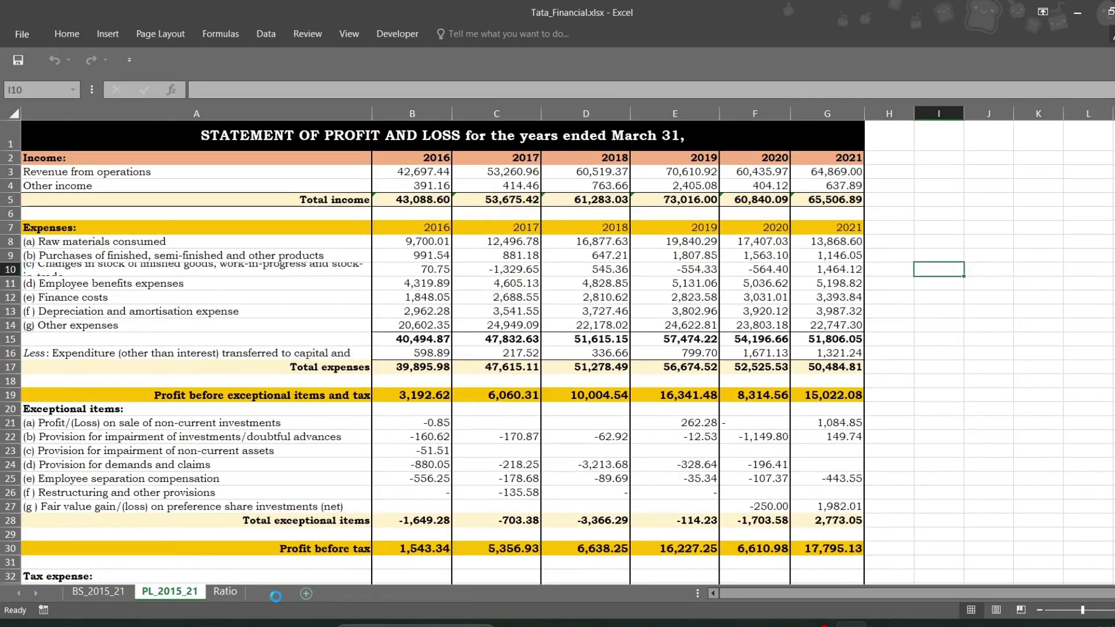
{"action": "left_click", "coordinate": [273, 595]}
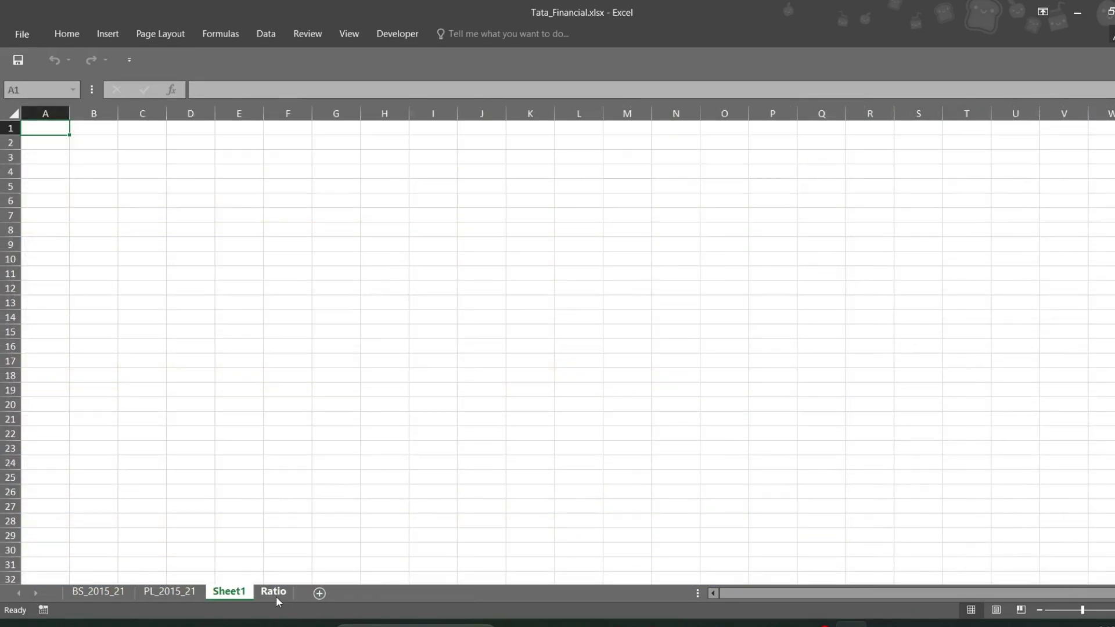
{"action": "right_click", "coordinate": [237, 588]}
{"action": "left_click", "coordinate": [274, 448]}
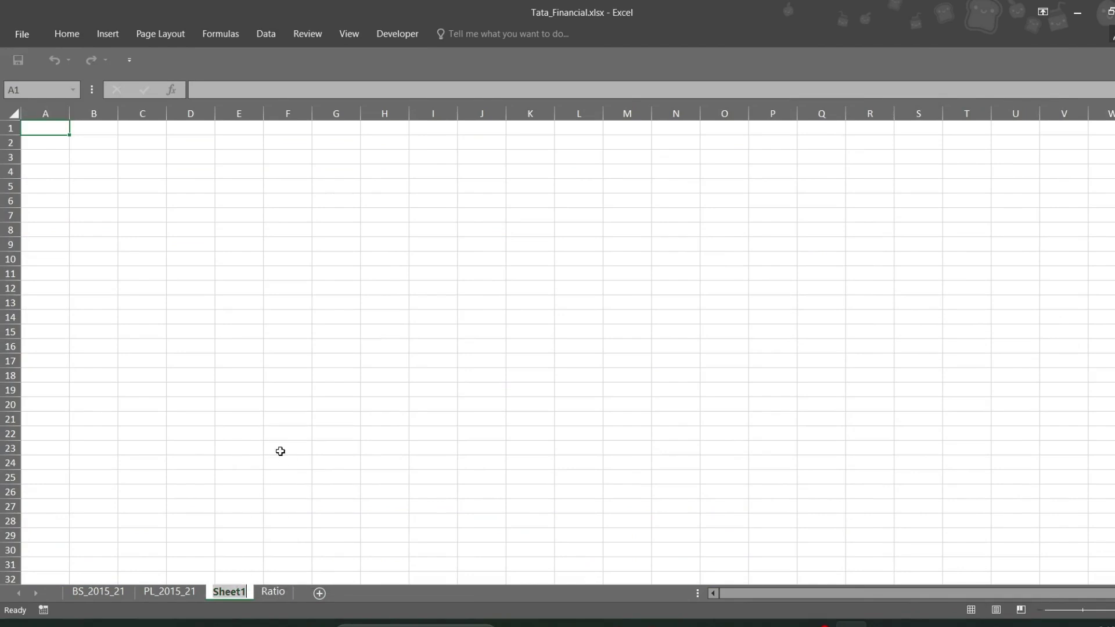
{"action": "key", "text": "BackSpace"}
{"action": "type", "text": "B"}
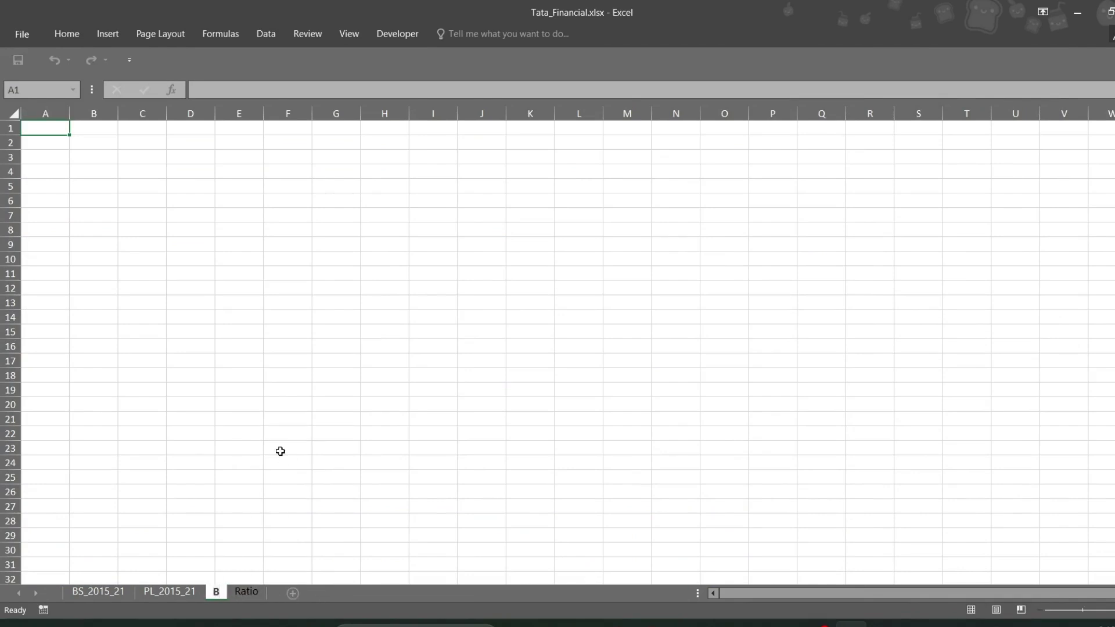
{"action": "type", "text": "S ROC"}
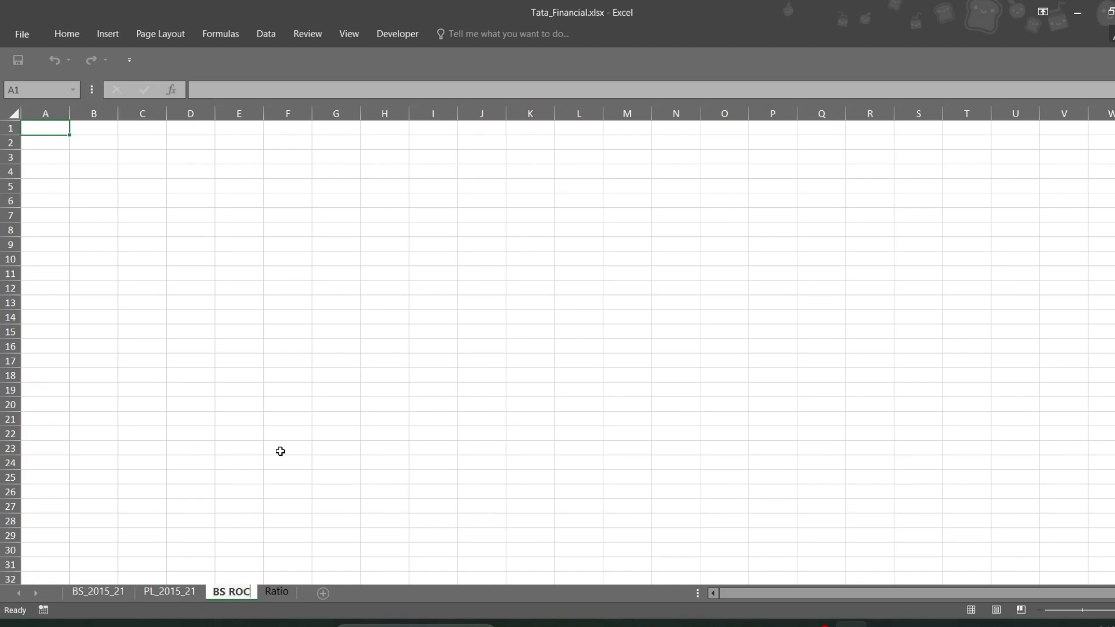
{"action": "left_click", "coordinate": [194, 453]}
- Copy the entire contents of the BS_2015_21 sheet into the BS ROC sheet starting at cell A1
{"action": "left_click", "coordinate": [108, 592]}
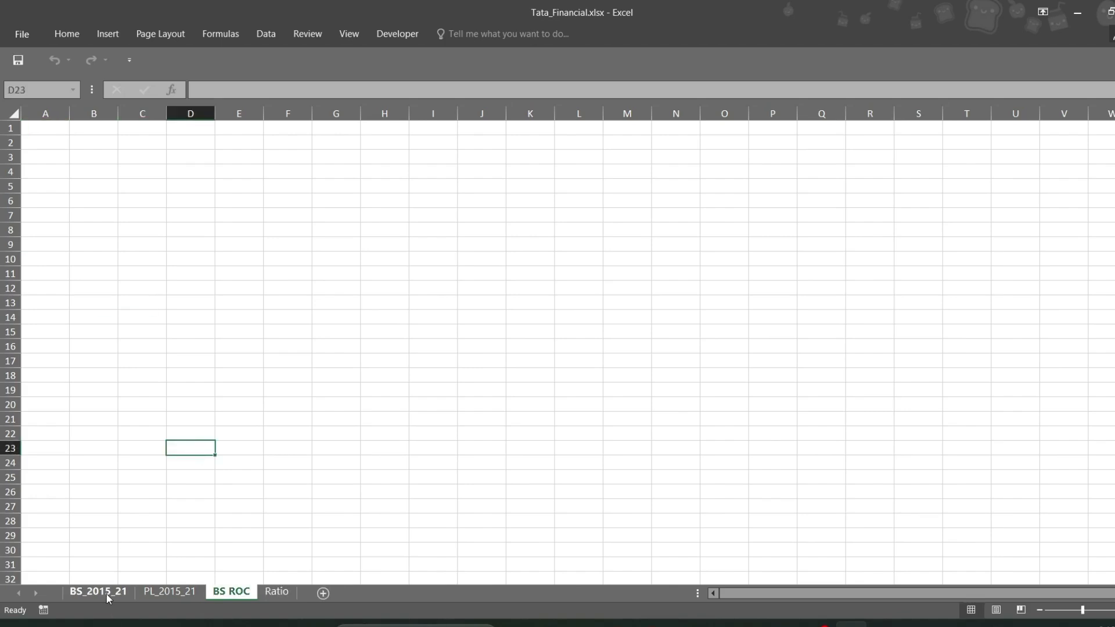
{"action": "scroll", "coordinate": [86, 500], "scroll_direction": "up", "scroll_amount": 11}
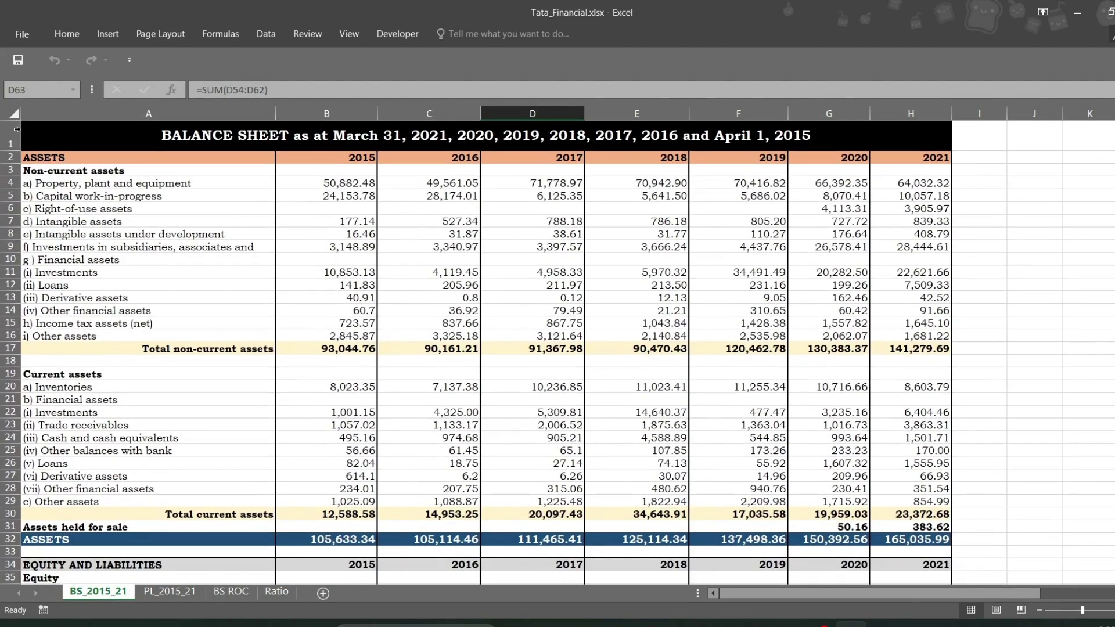
{"action": "left_click", "coordinate": [17, 116]}
{"action": "key", "text": "ctrl+c"}
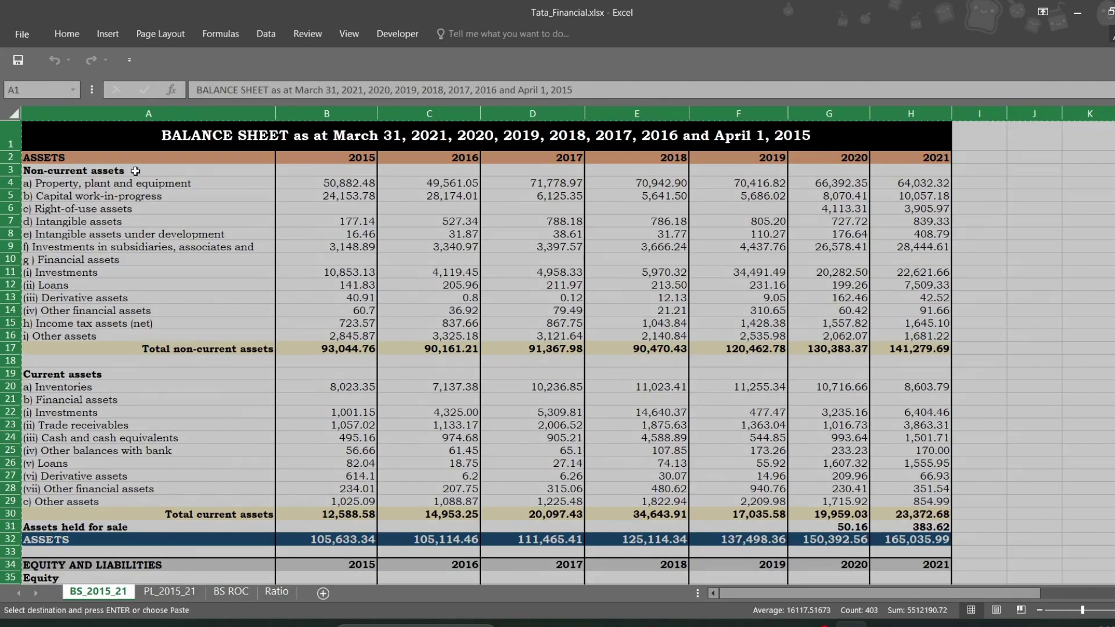
{"action": "left_click", "coordinate": [232, 591]}
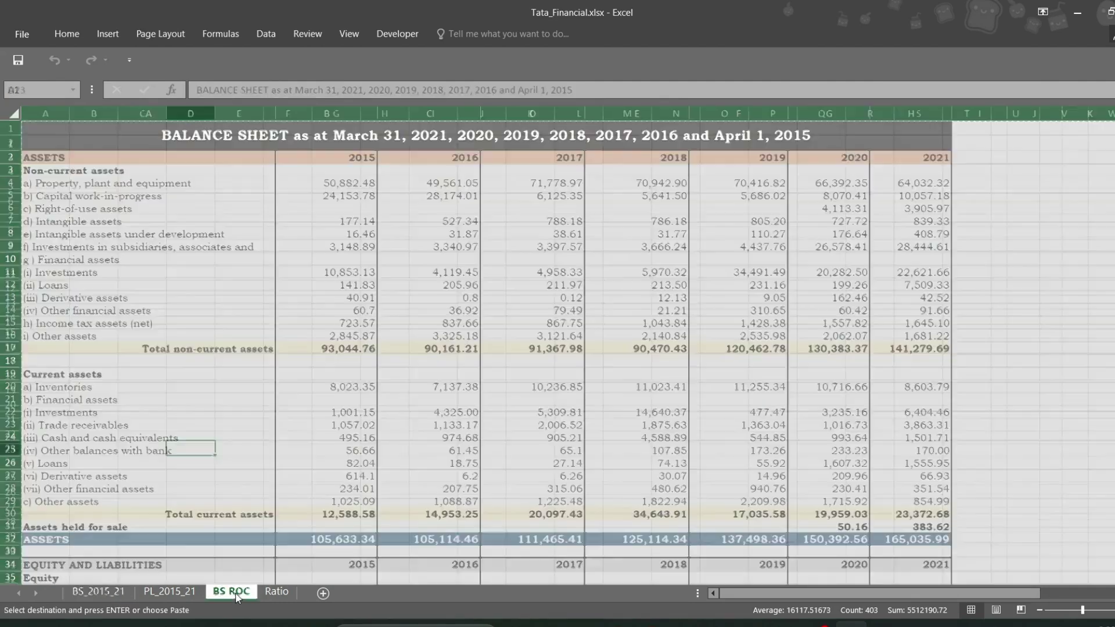
{"action": "left_click", "coordinate": [57, 130]}
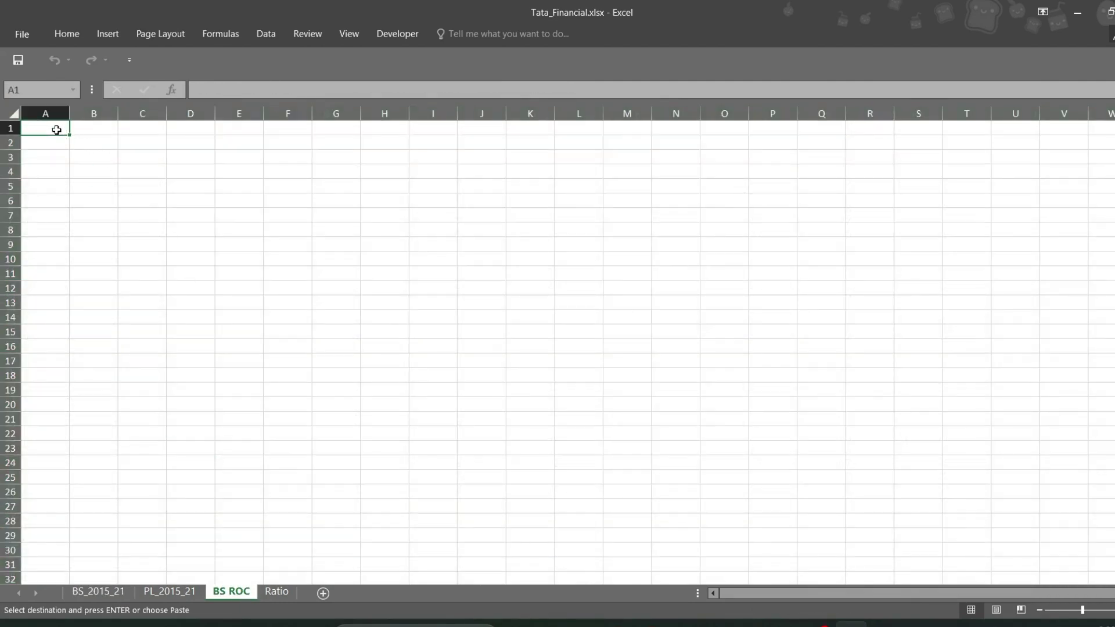
{"action": "key", "text": "ctrl+v"}
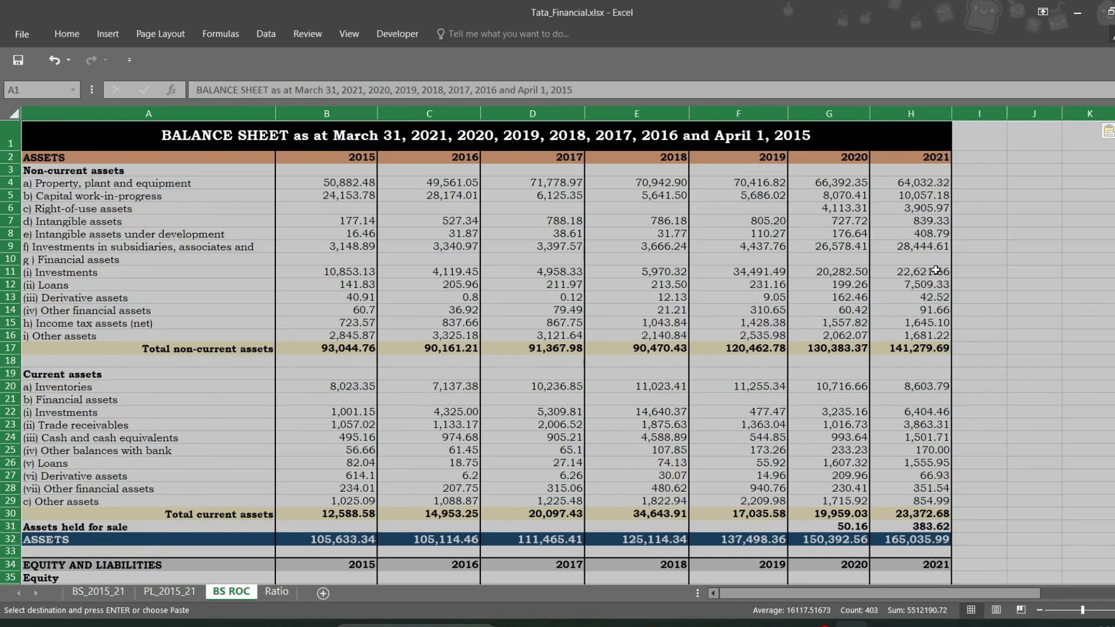
- Enter the heading "Change in 2020" in cell I2, beside the 2021 column
{"action": "left_click", "coordinate": [994, 158]}
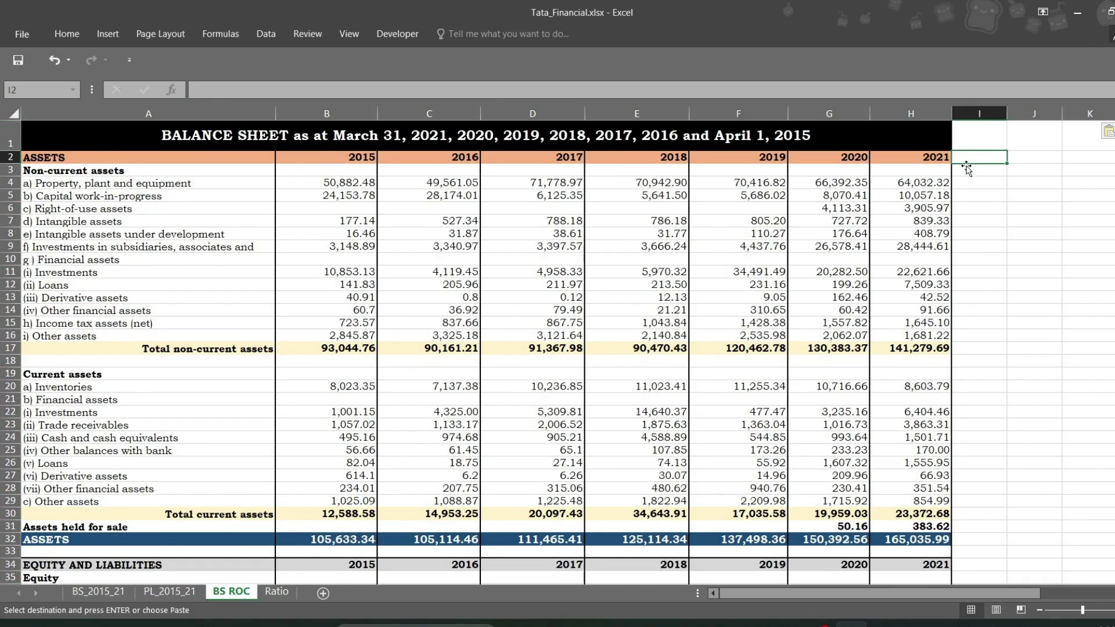
{"action": "type", "text": "Chan"}
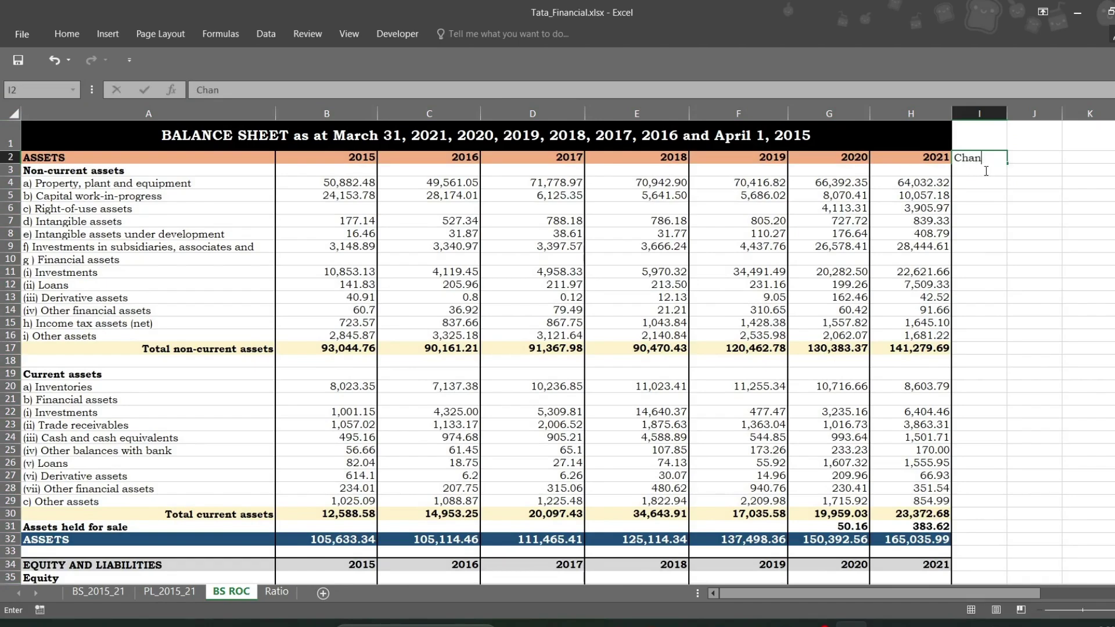
{"action": "type", "text": "ge in 20920--"}
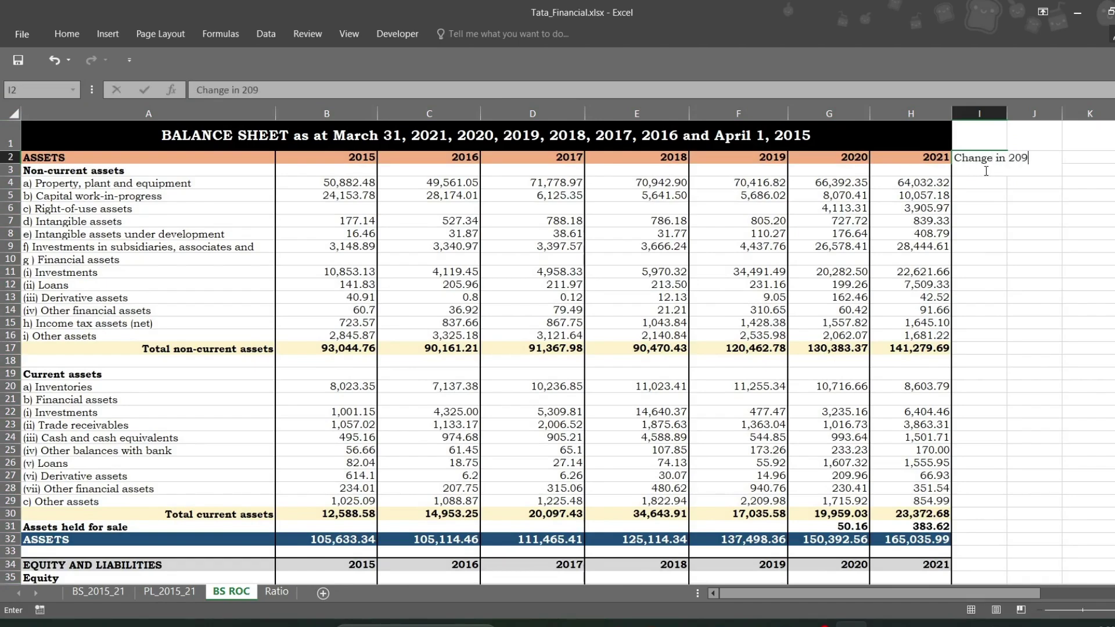
{"action": "key", "text": "BackSpace"}
{"action": "key", "text": "BackSpace"}
{"action": "key", "text": "BackSpace"}
{"action": "key", "text": "BackSpace"}
{"action": "key", "text": "BackSpace"}
{"action": "type", "text": "20"}
{"action": "left_click", "coordinate": [1034, 110]}
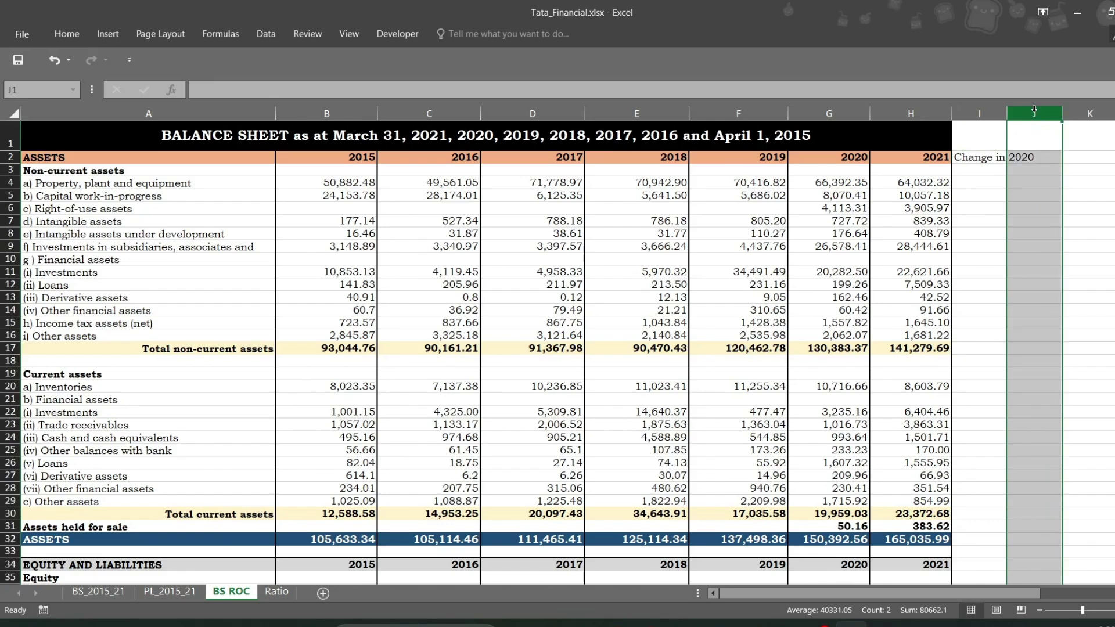
- Enter the heading "Change in 2021" in cell J2
{"action": "left_click", "coordinate": [1047, 157]}
{"action": "type", "text": "Change"}
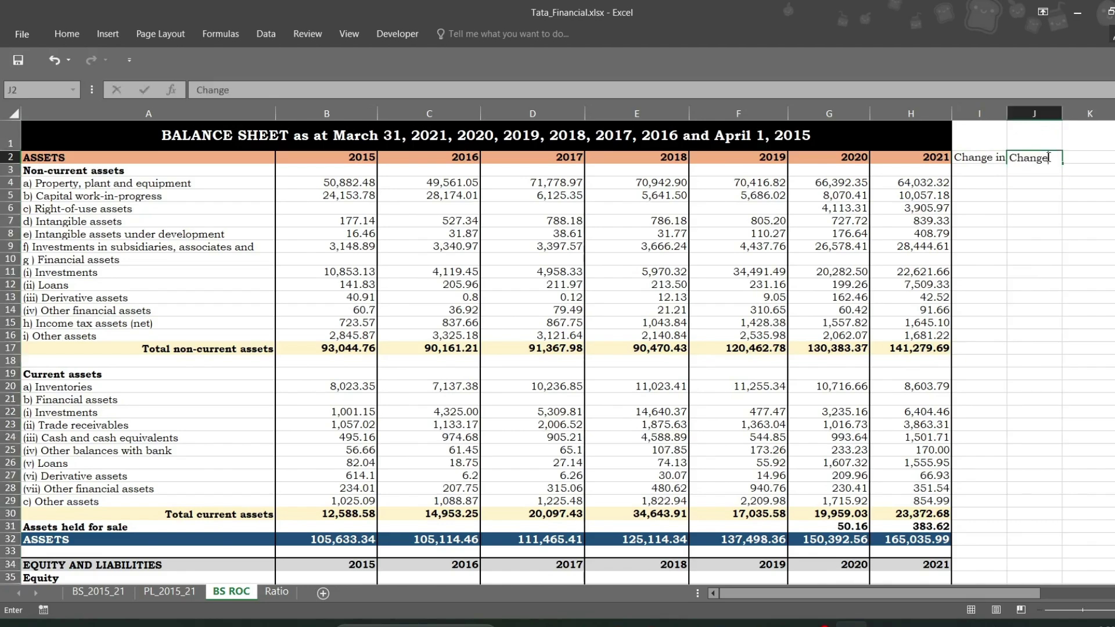
{"action": "type", "text": " in 2021"}
- Widen columns I and J to make room for the two change headings
{"action": "left_click", "coordinate": [998, 111]}
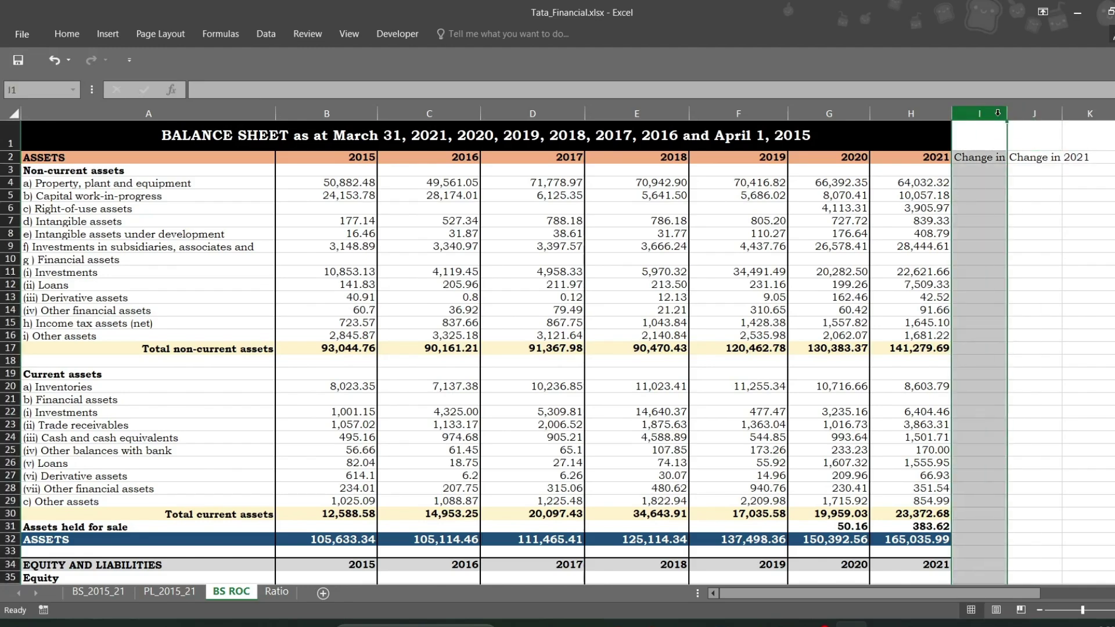
{"action": "left_click_drag", "start_coordinate": [1006, 114], "coordinate": [1039, 114]}
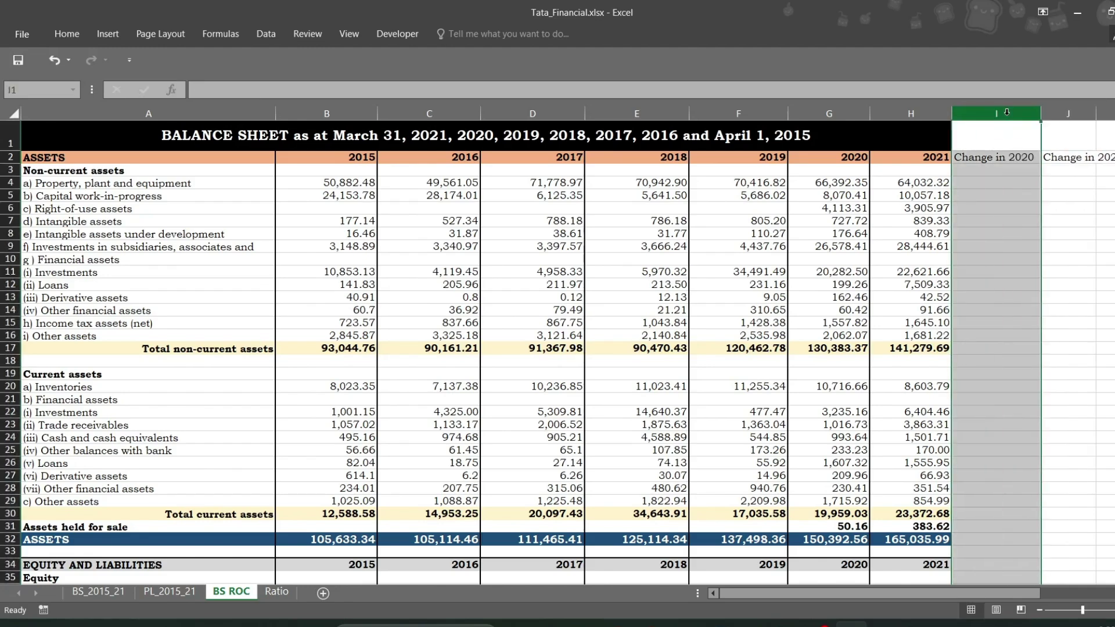
{"action": "left_click", "coordinate": [1082, 116]}
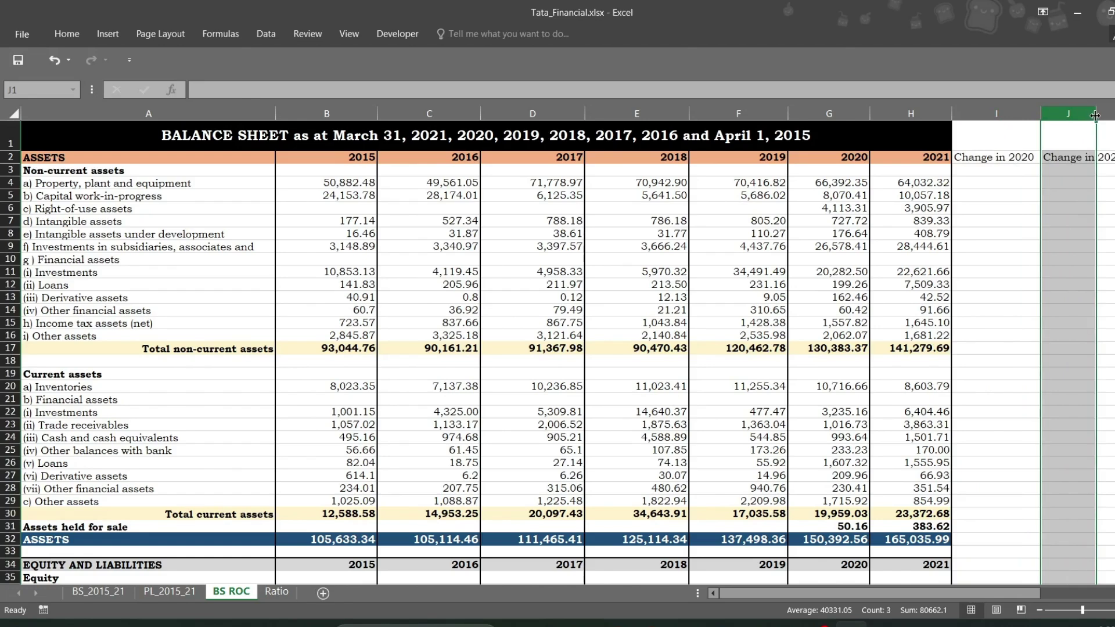
{"action": "left_click_drag", "start_coordinate": [1094, 116], "coordinate": [1111, 116]}
- Enter the formula =(G4-F4)/F4 in cell I4 to calculate the 2020 rate of change for property, plant and equipment
{"action": "left_click", "coordinate": [990, 185]}
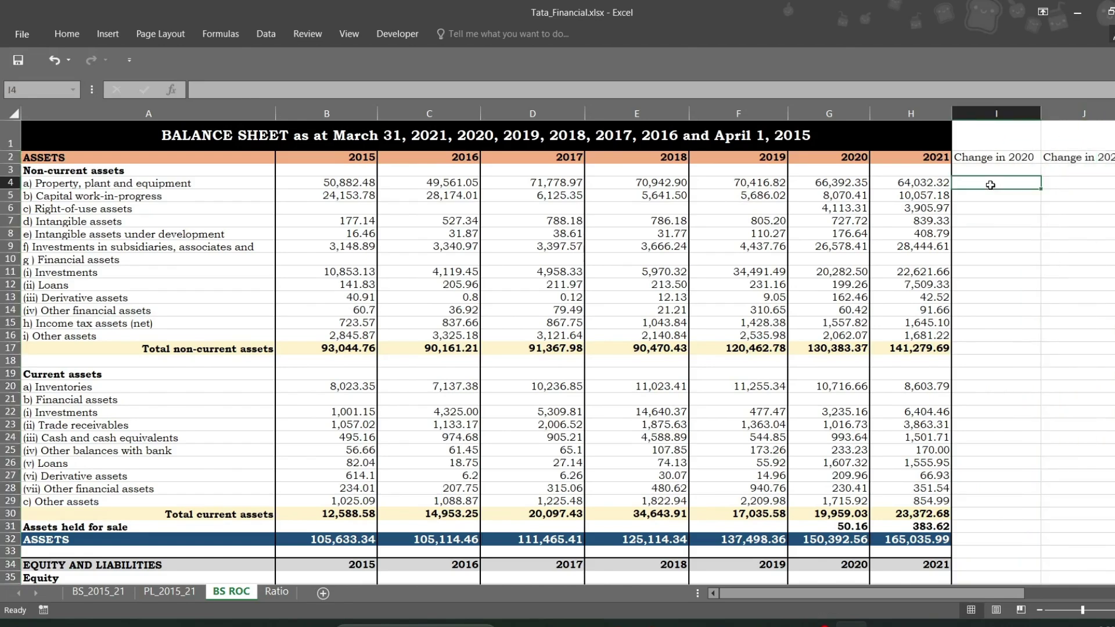
{"action": "type", "text": "="}
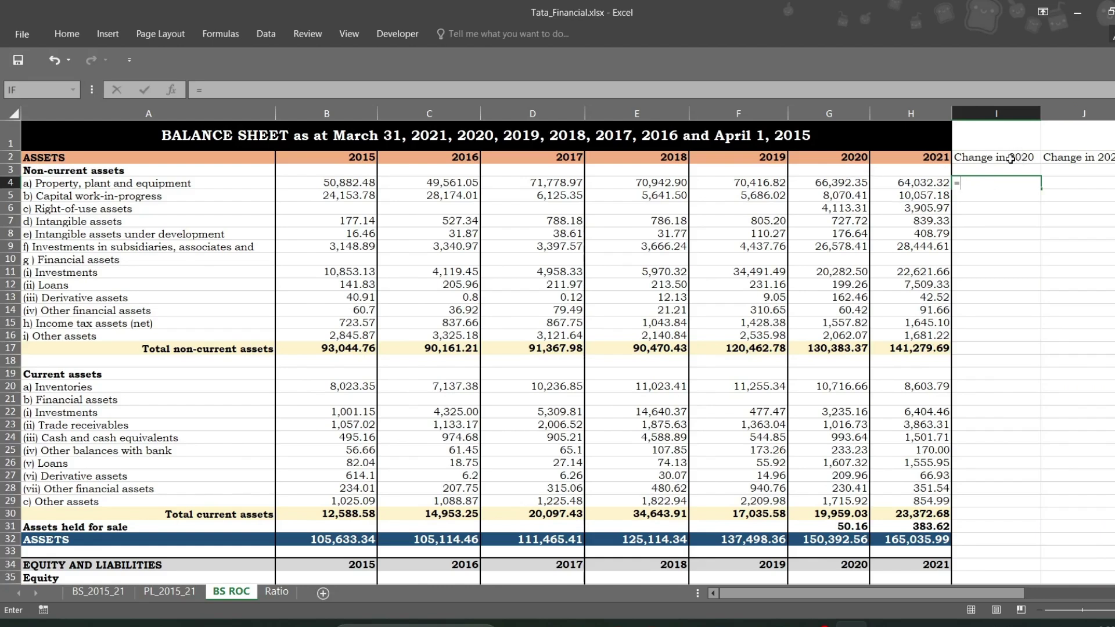
{"action": "left_click", "coordinate": [846, 182]}
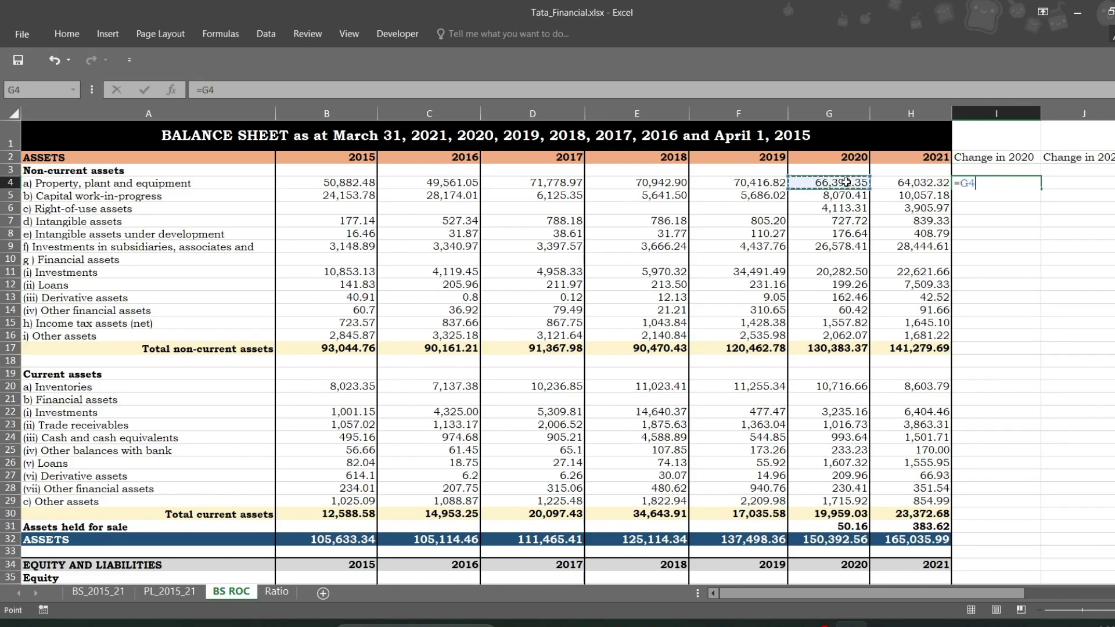
{"action": "type", "text": "-"}
{"action": "left_click", "coordinate": [769, 182]}
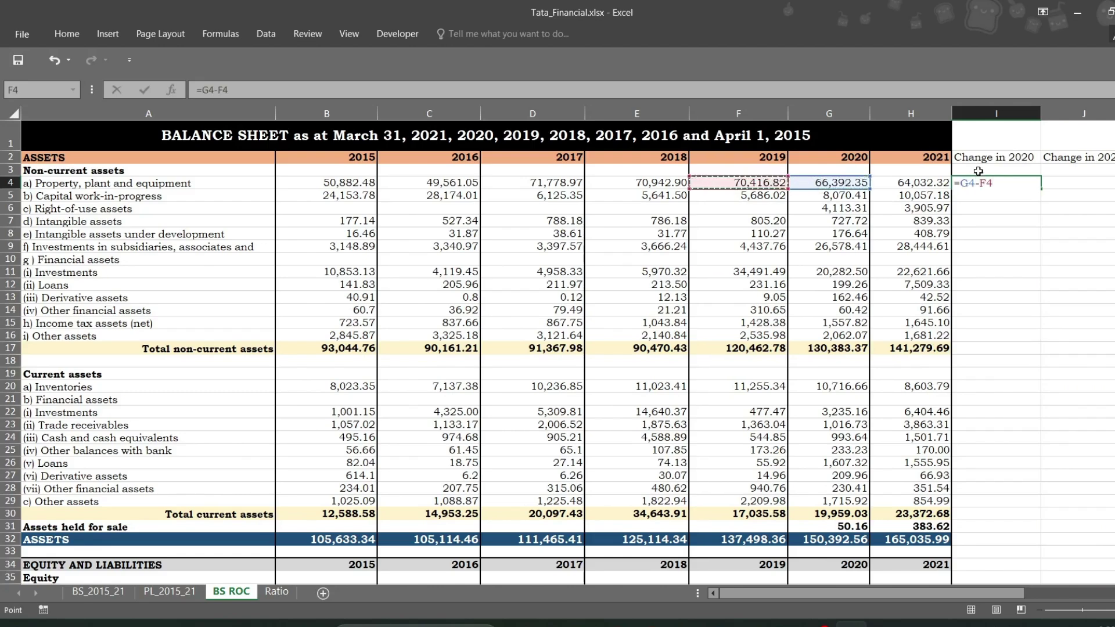
{"action": "type", "text": ")"}
{"action": "left_click", "coordinate": [961, 184]}
{"action": "type", "text": "("}
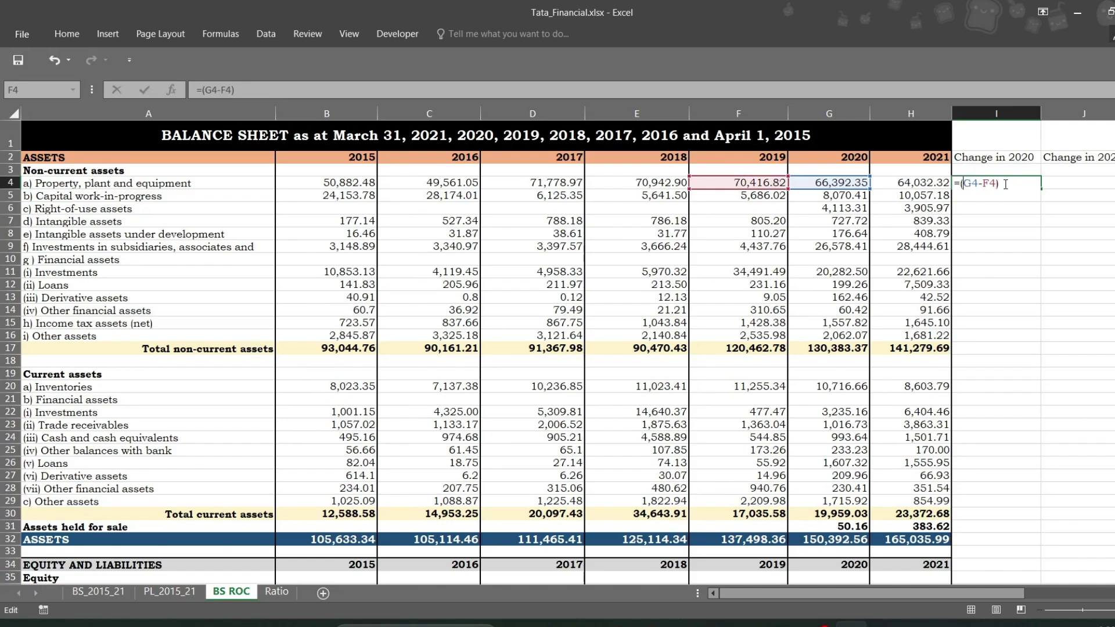
{"action": "type", "text": "/"}
{"action": "left_click", "coordinate": [769, 184]}
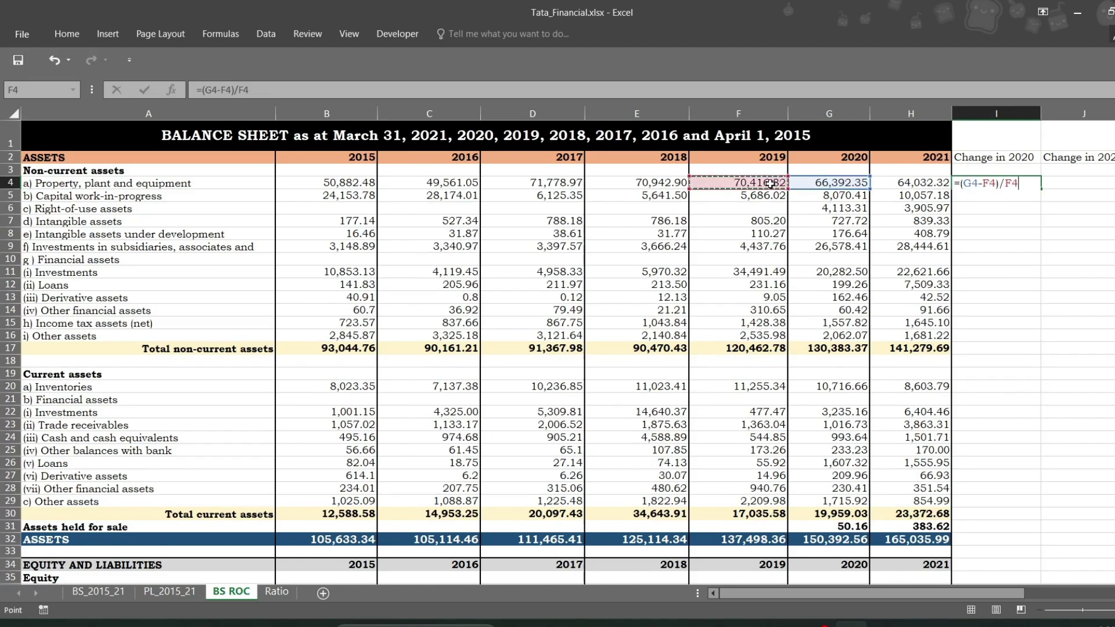
{"action": "key", "text": "Return"}
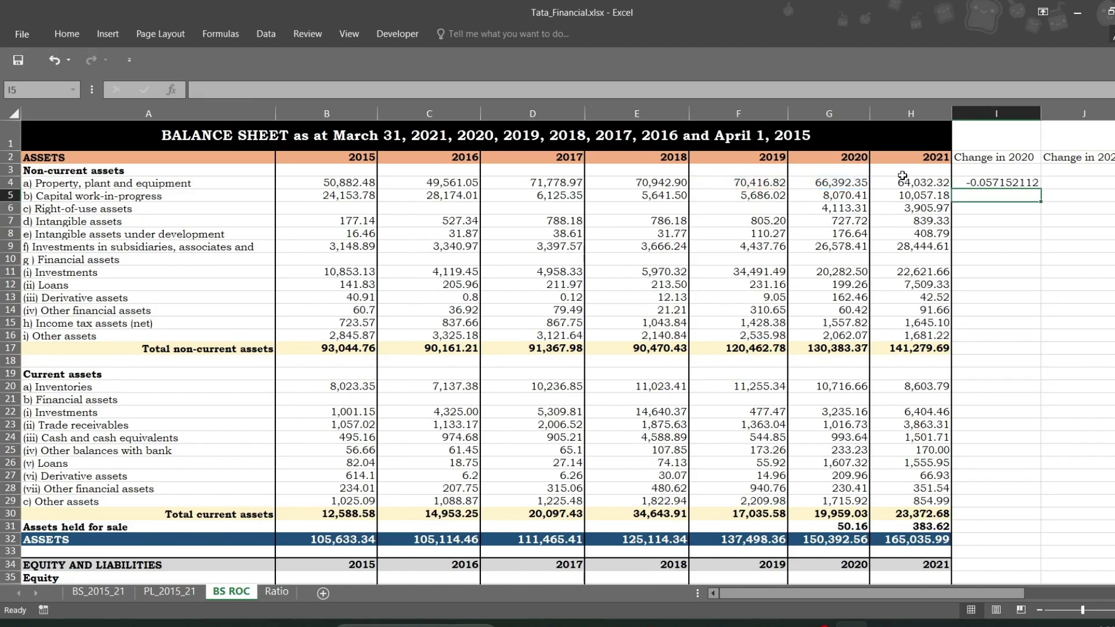
- Format cell I4 as a percentage with two decimal places
{"action": "left_click", "coordinate": [1008, 181]}
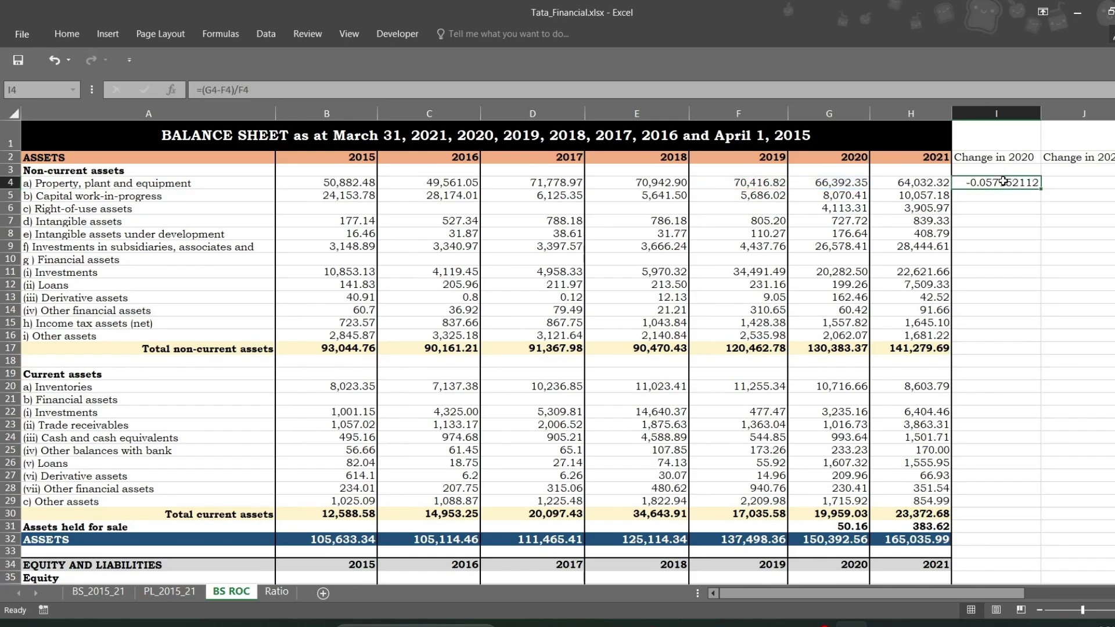
{"action": "left_click", "coordinate": [66, 36]}
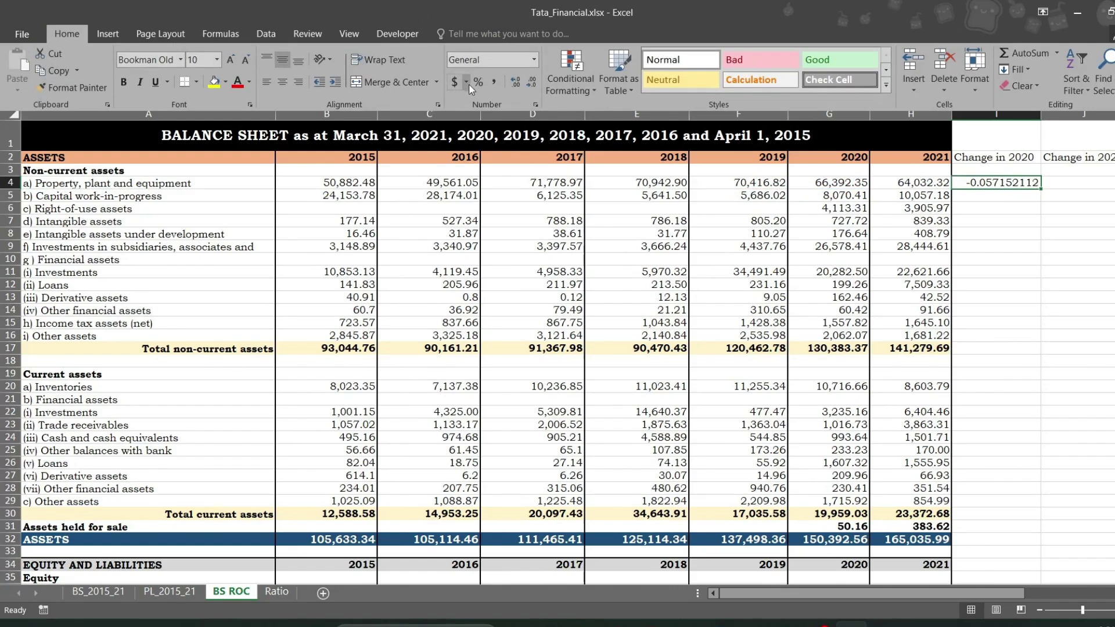
{"action": "left_click", "coordinate": [477, 84]}
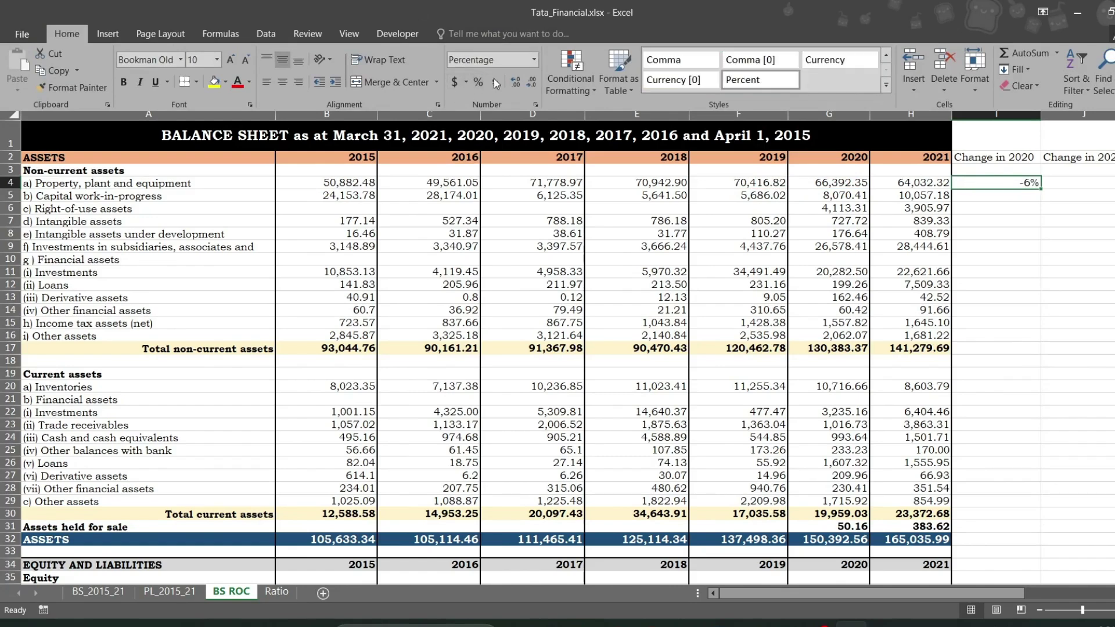
{"action": "left_click", "coordinate": [514, 84]}
{"action": "left_click", "coordinate": [515, 84]}
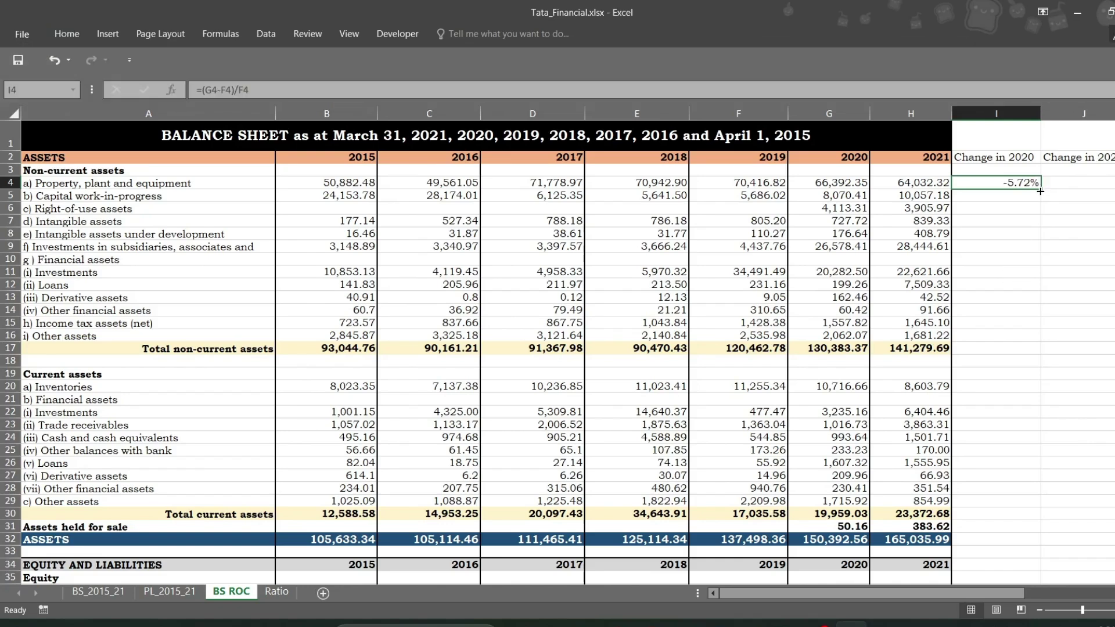
- Fill the rate-of-change formula from I4 down the balance sheet rows and across into column J, and check J4's formula
{"action": "mouse_move", "coordinate": [1040, 191]}
{"action": "left_mouse_down"}
{"action": "mouse_move", "coordinate": [1045, 623]}
{"action": "mouse_move", "coordinate": [1045, 378]}
{"action": "mouse_move", "coordinate": [1016, 340]}
{"action": "mouse_move", "coordinate": [1019, 86]}
{"action": "mouse_move", "coordinate": [1008, 298]}
{"action": "mouse_move", "coordinate": [1109, 296]}
{"action": "mouse_move", "coordinate": [1045, 299]}
{"action": "mouse_move", "coordinate": [1084, 297]}
{"action": "mouse_move", "coordinate": [1083, 285]}
{"action": "left_mouse_up"}
{"action": "scroll", "coordinate": [1041, 264], "scroll_direction": "up", "scroll_amount": 17}
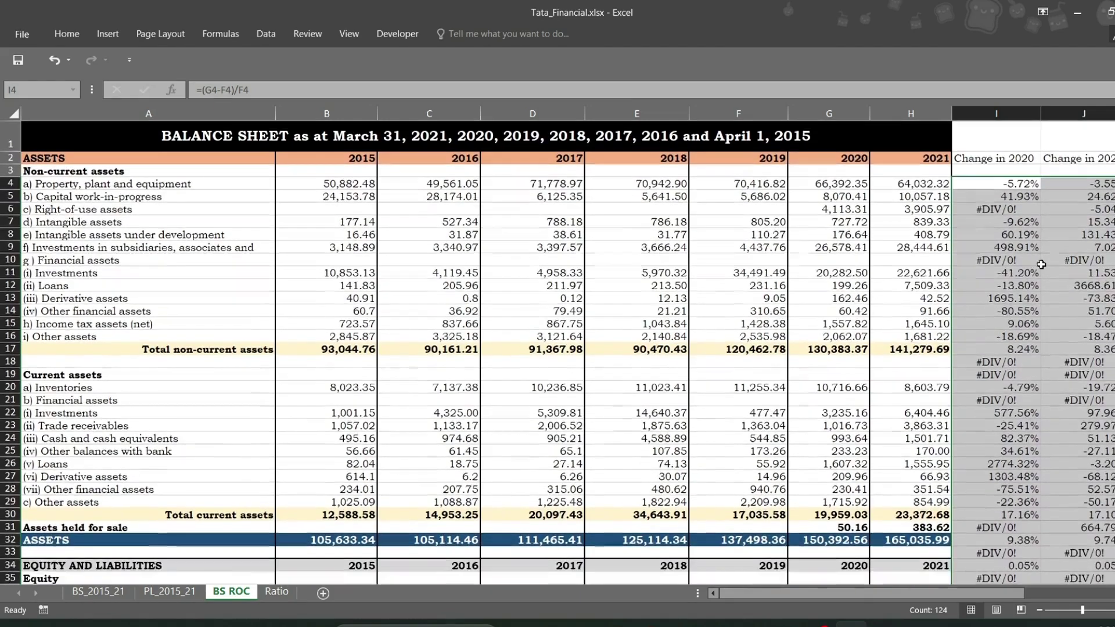
{"action": "left_click", "coordinate": [1094, 181]}
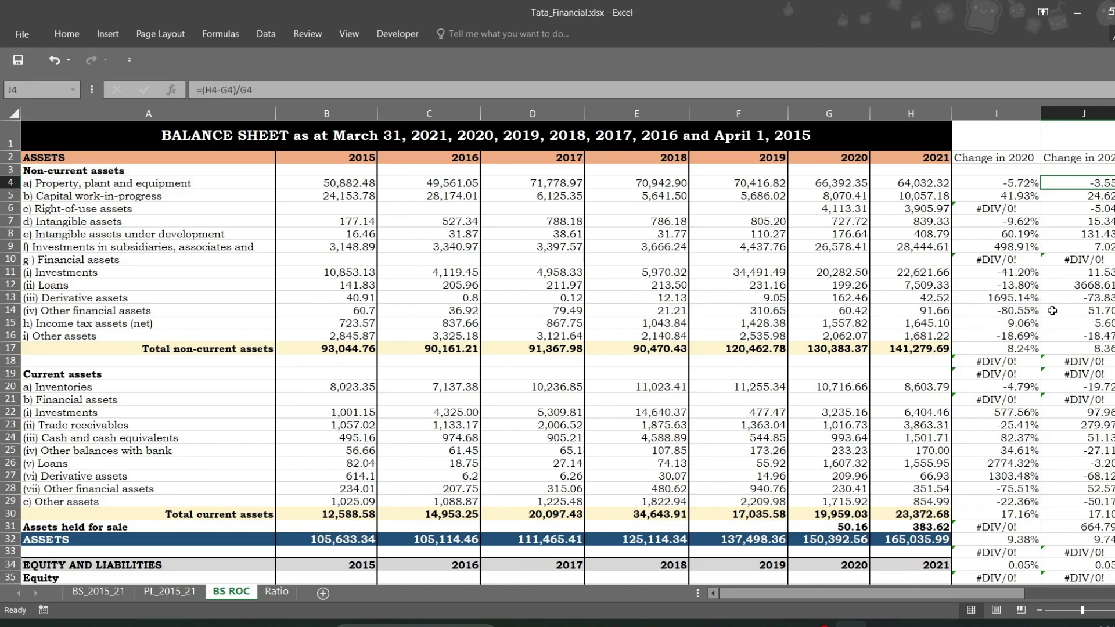
- Clear the #DIV/0! errors from cell I6 and from cells I10 and J10 in the non-current financial assets row
{"action": "left_click", "coordinate": [991, 209]}
{"action": "key", "text": "Delete"}
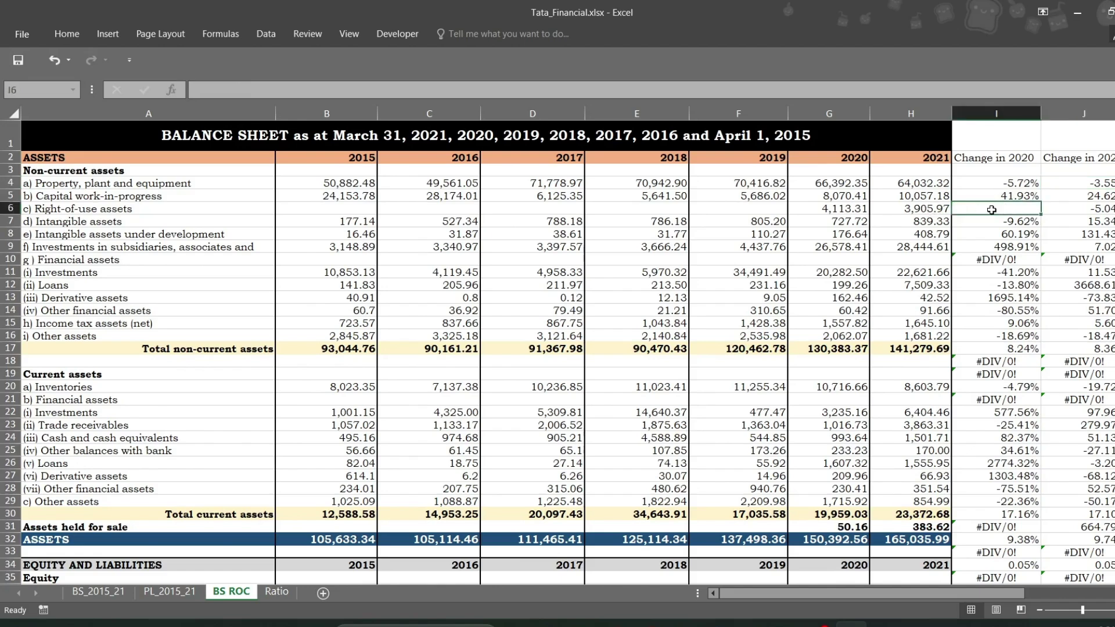
{"action": "left_click", "coordinate": [1013, 262]}
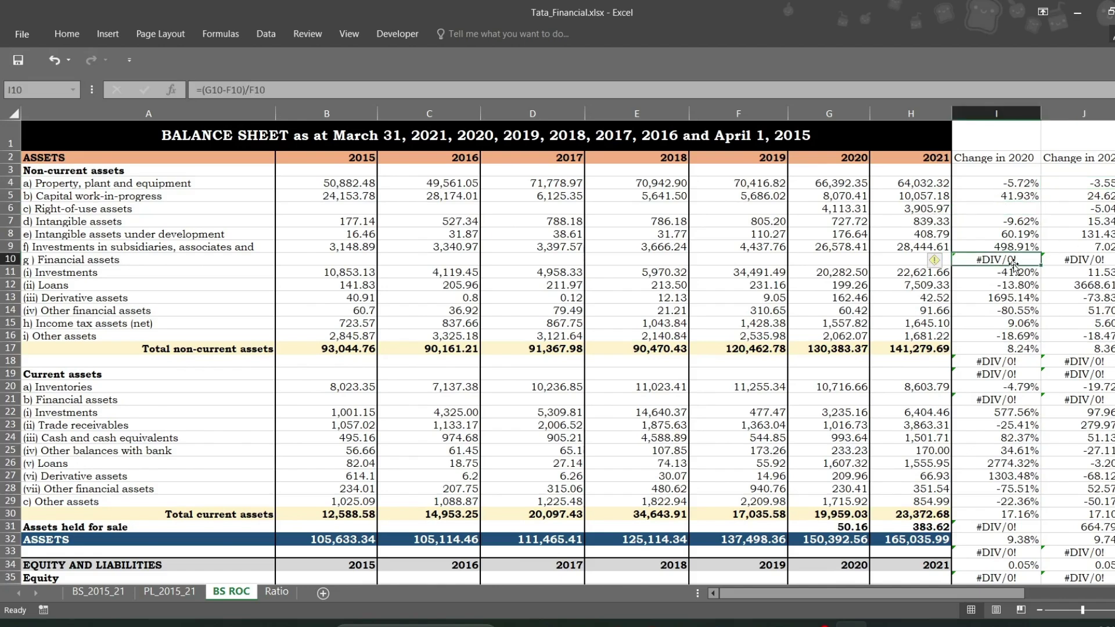
{"action": "key", "text": "Delete"}
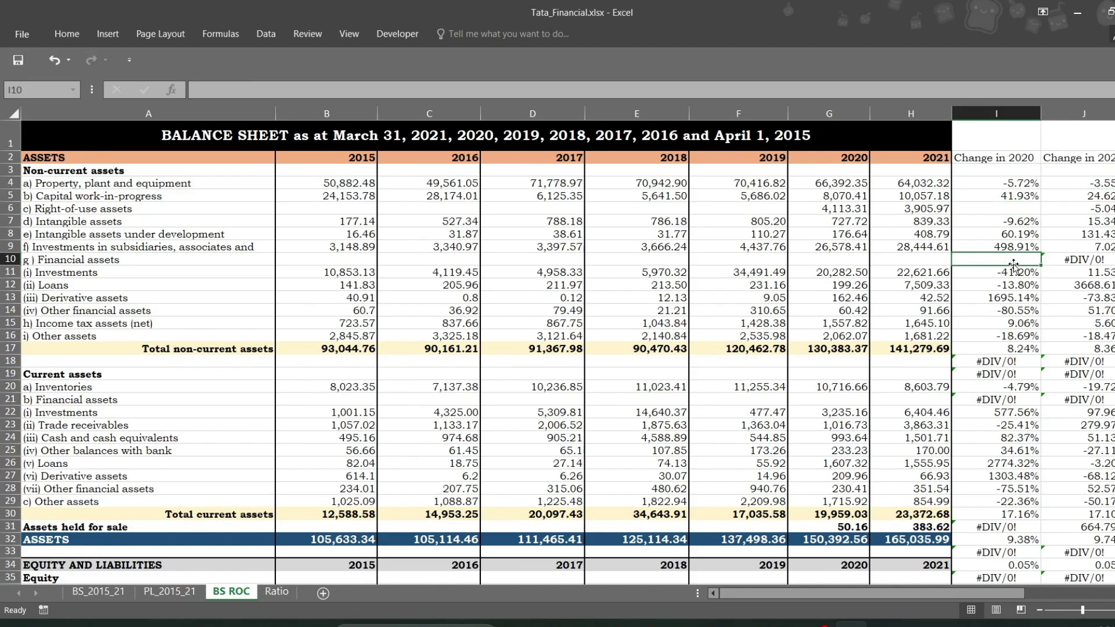
{"action": "left_click", "coordinate": [1088, 259]}
{"action": "key", "text": "Delete"}
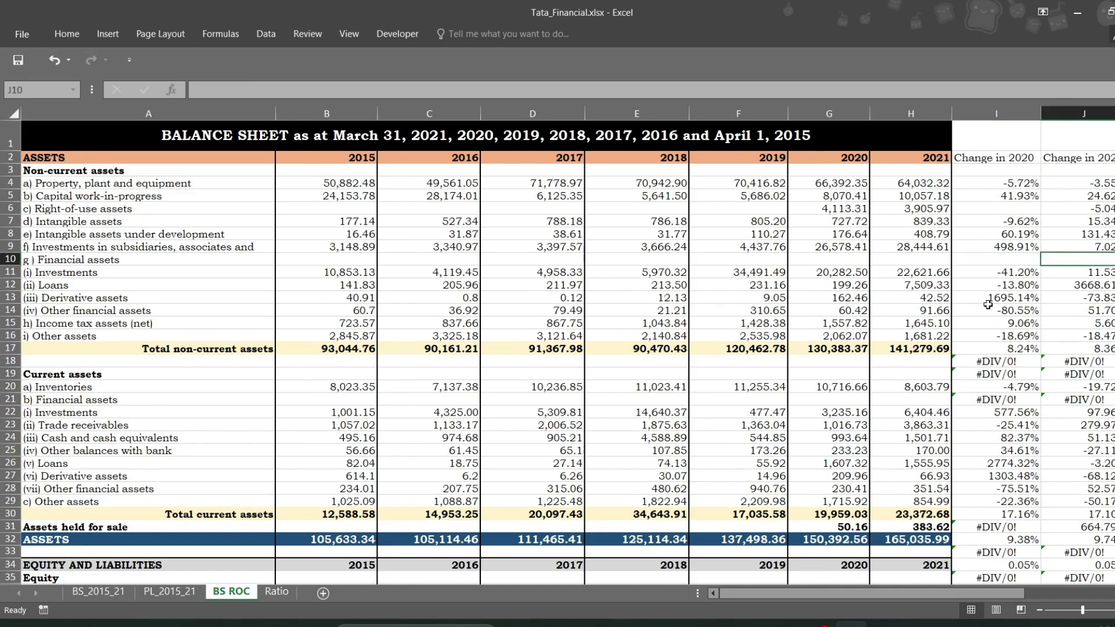
- Clear the division errors from cells I18:J19 and from I21:J21 around the current assets headings
{"action": "left_click", "coordinate": [999, 363]}
{"action": "key", "text": "shift+Right"}
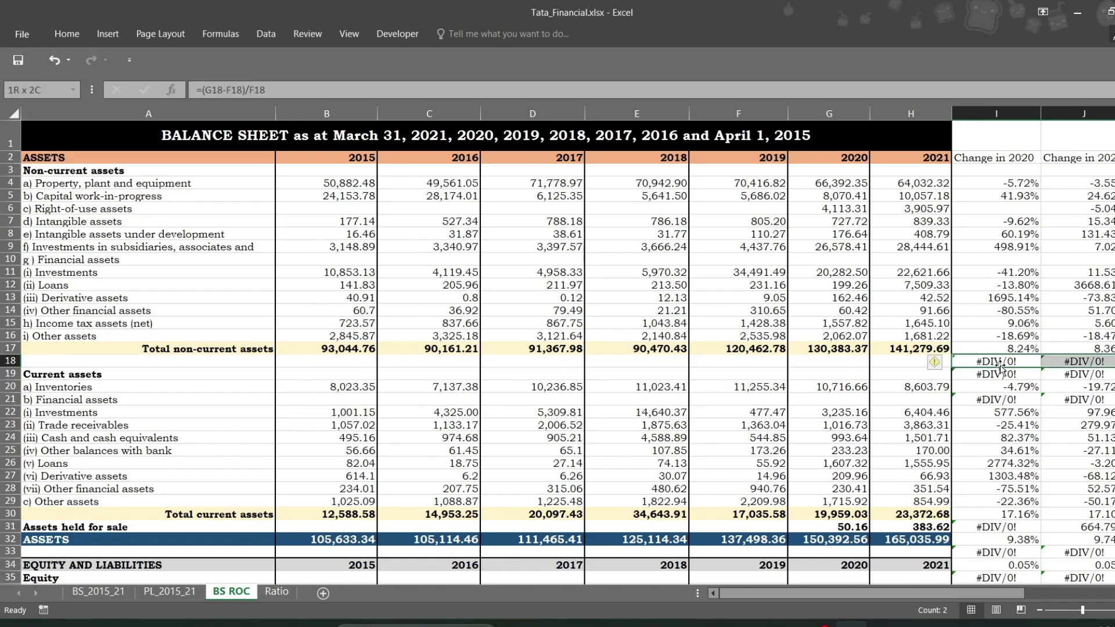
{"action": "key", "text": "shift+Down"}
{"action": "key", "text": "Delete"}
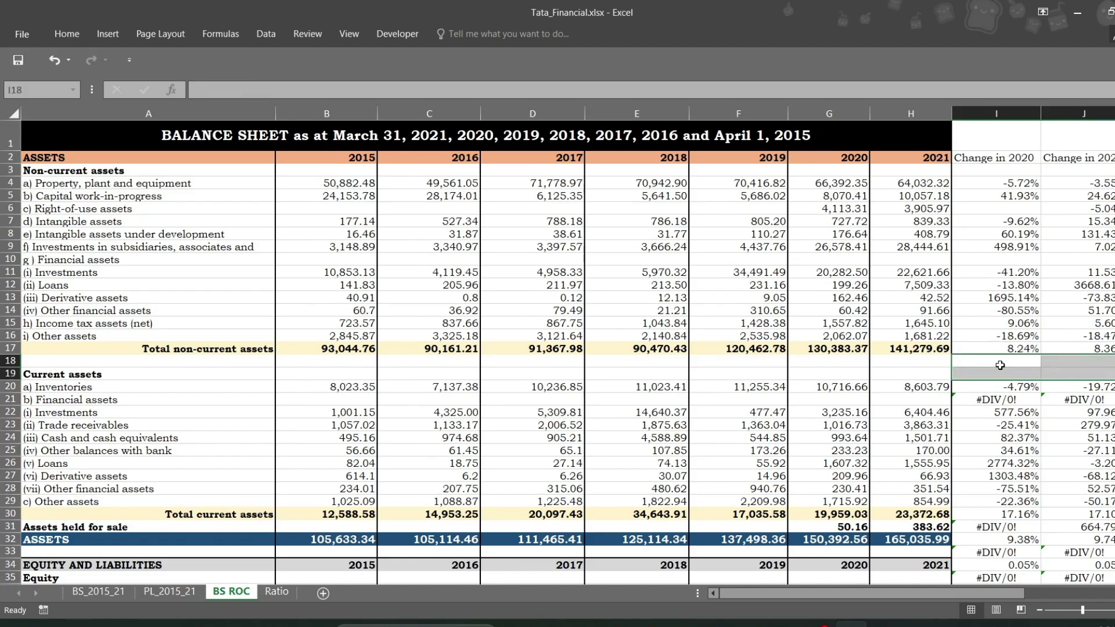
{"action": "left_click", "coordinate": [991, 400]}
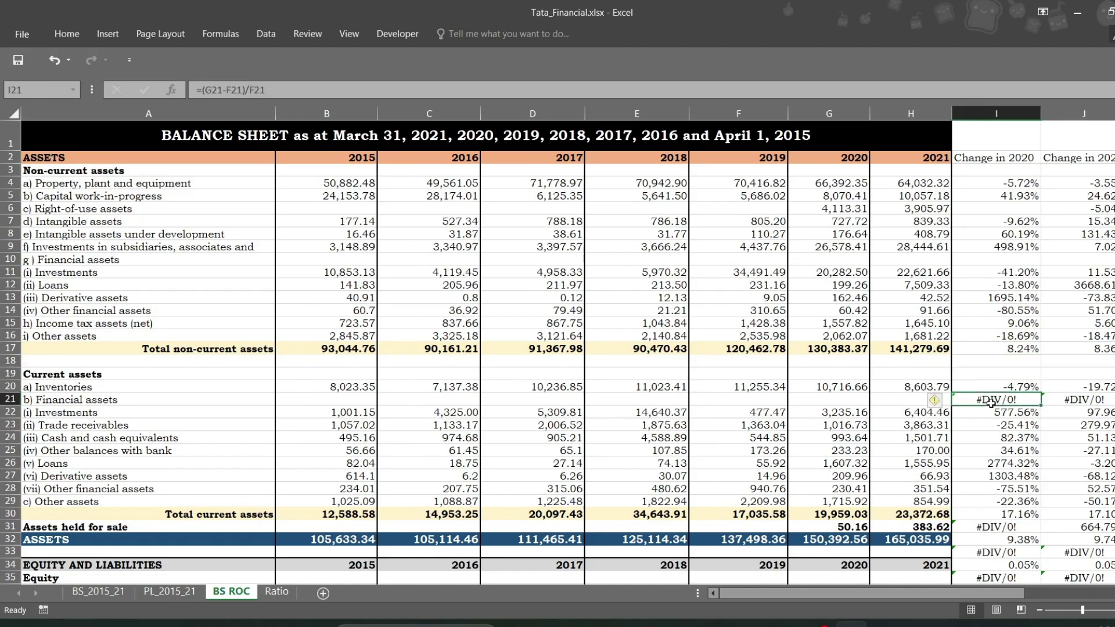
{"action": "key", "text": "shift+Right"}
{"action": "key", "text": "Delete"}
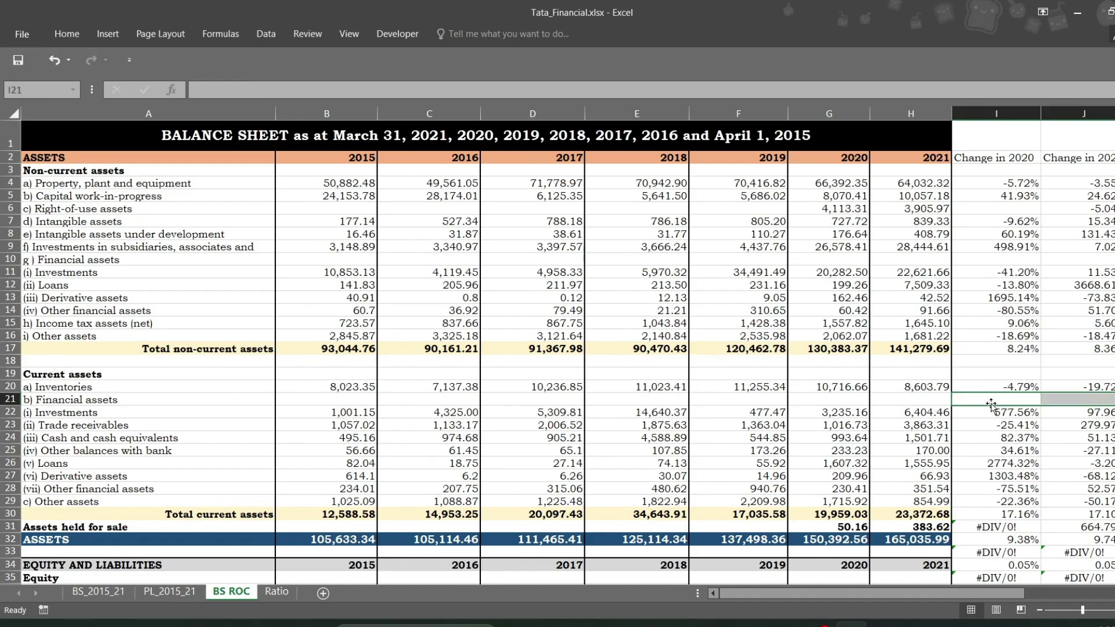
- Clear the division errors from cell I31 in the assets held for sale row and from cell I33
{"action": "scroll", "coordinate": [990, 405], "scroll_direction": "down", "scroll_amount": 2}
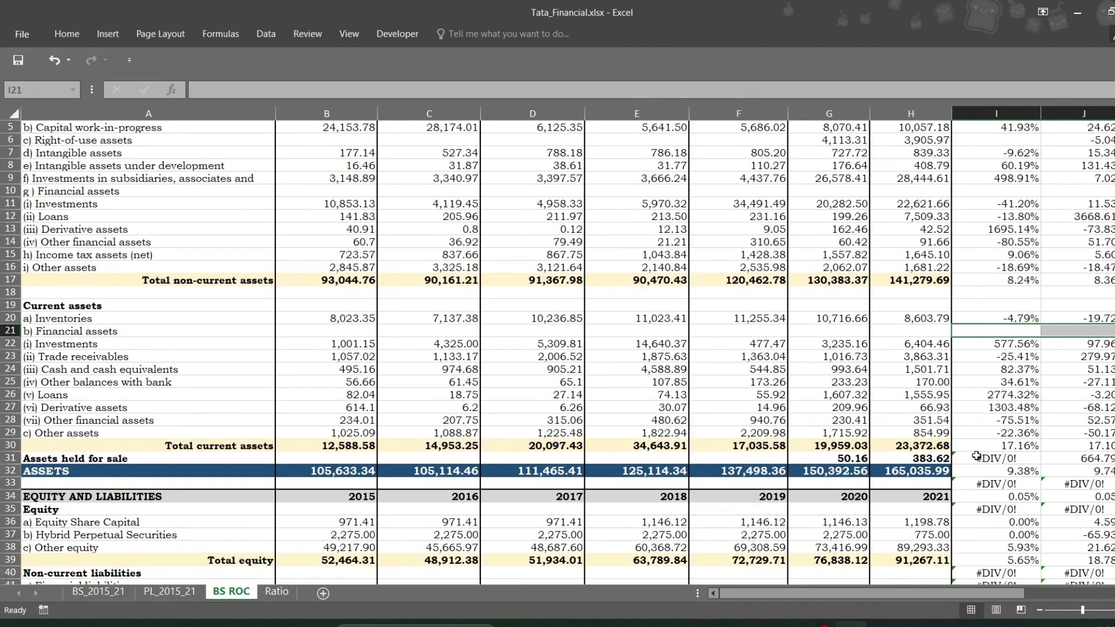
{"action": "left_click", "coordinate": [976, 457]}
{"action": "key", "text": "Delete"}
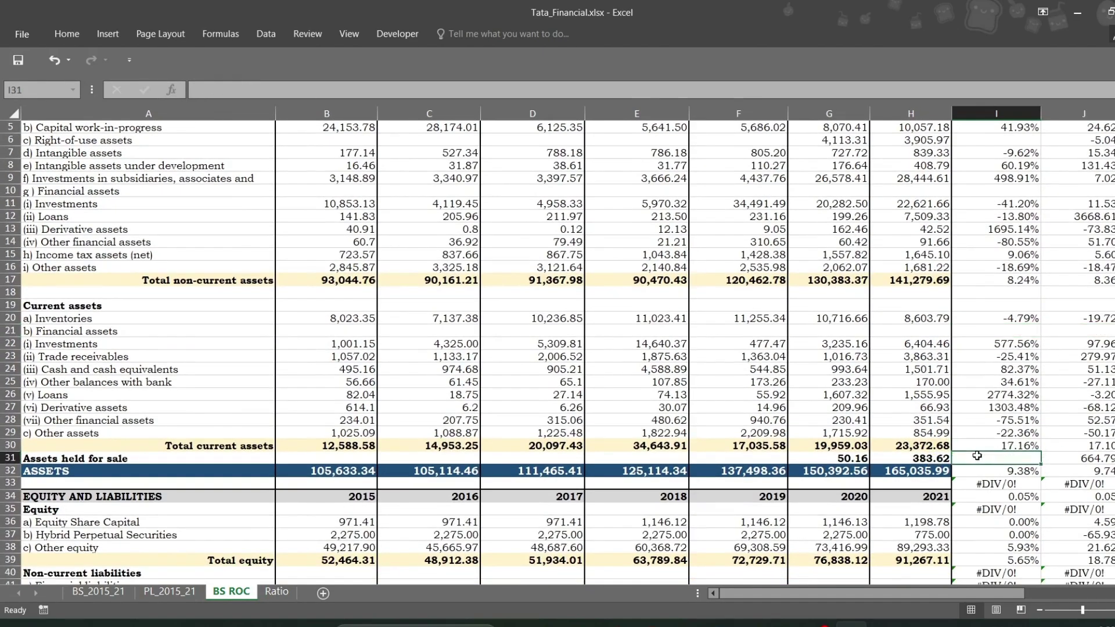
{"action": "left_click", "coordinate": [1016, 483]}
{"action": "key", "text": "Delete"}
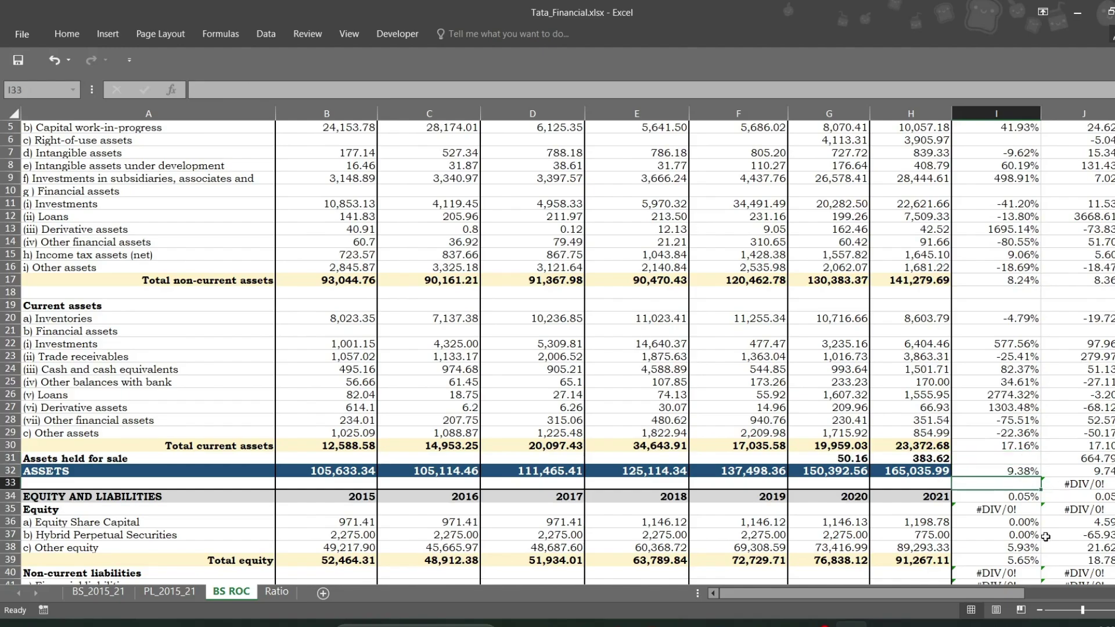
{"action": "scroll", "coordinate": [1045, 536], "scroll_direction": "down", "scroll_amount": 3}
{"action": "scroll", "coordinate": [1045, 536], "scroll_direction": "up", "scroll_amount": 4}
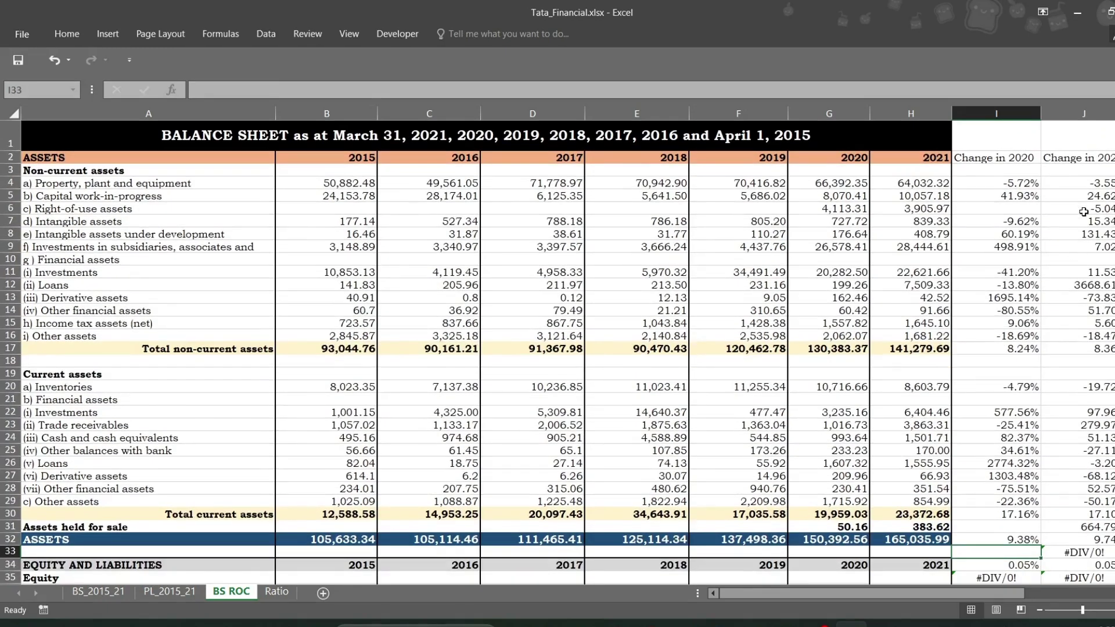
- Start a new conditional formatting rule for columns I and J with the Icon Sets format style
{"action": "left_click", "coordinate": [997, 113]}
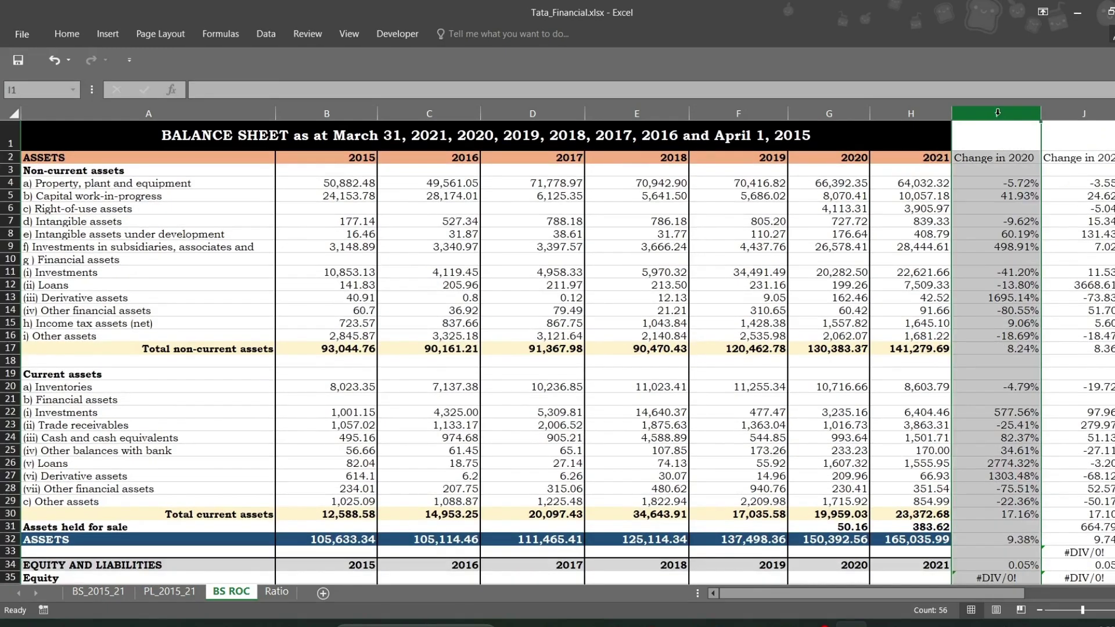
{"action": "key", "text": "shift+Right"}
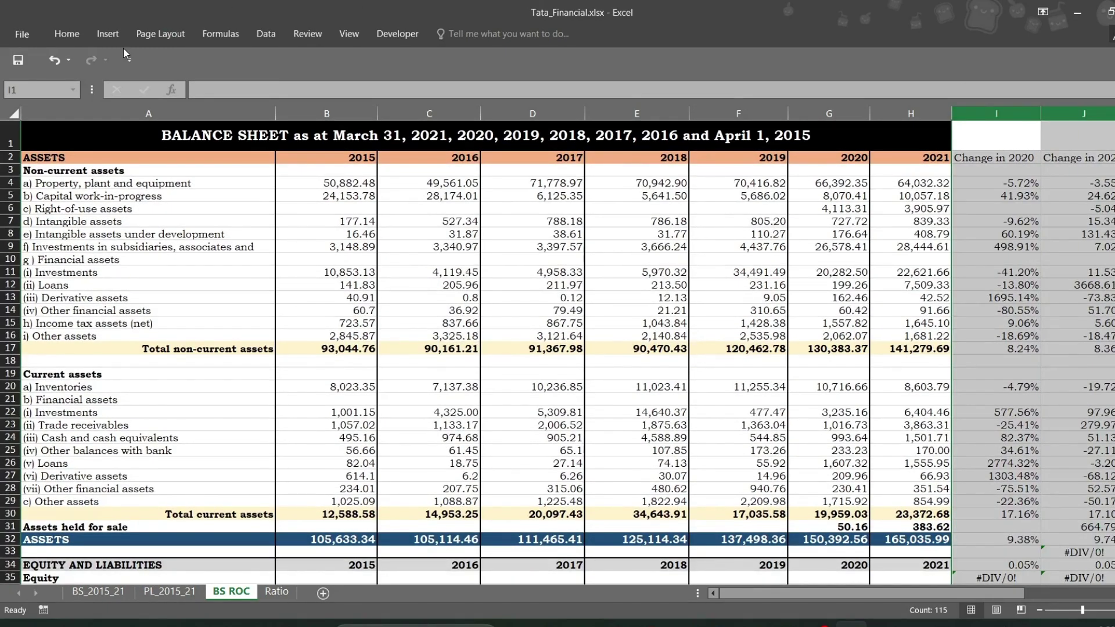
{"action": "left_click", "coordinate": [72, 32]}
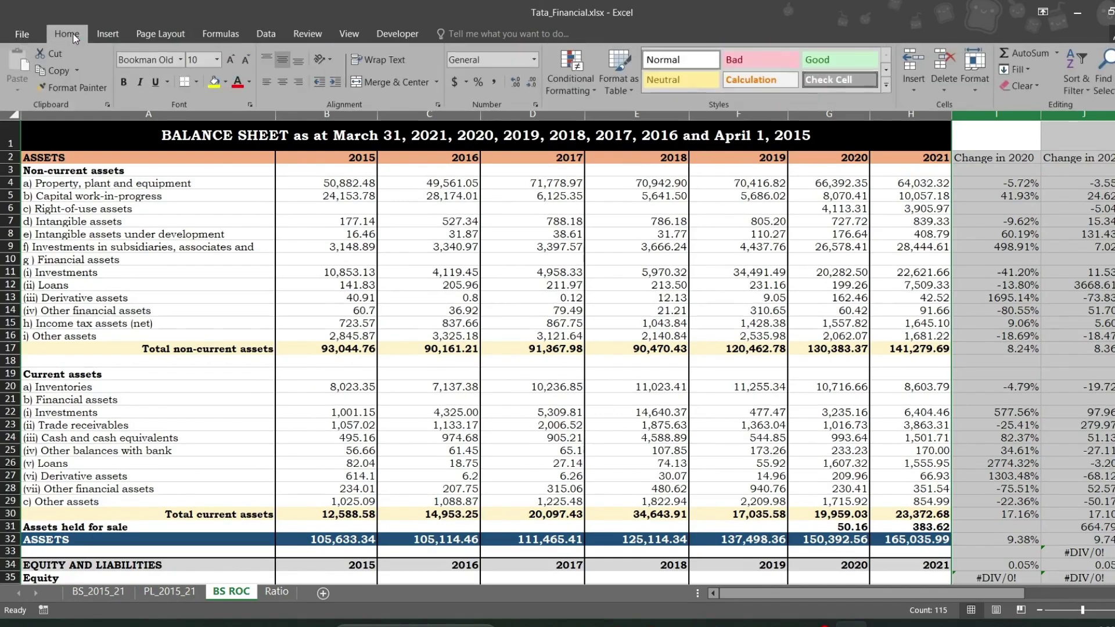
{"action": "left_click", "coordinate": [591, 78]}
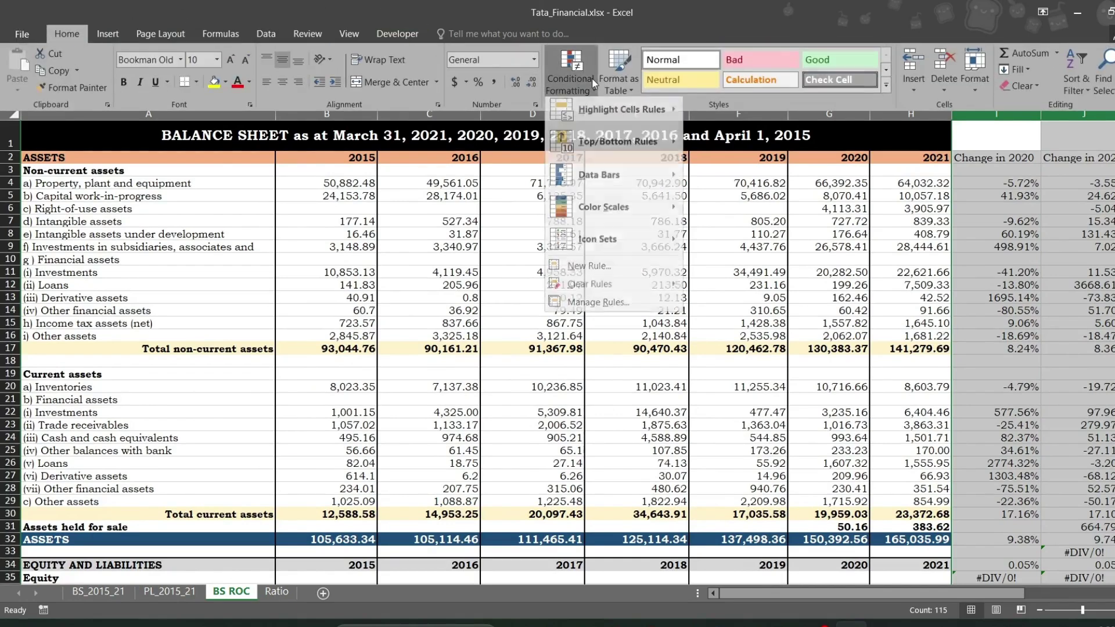
{"action": "left_click", "coordinate": [573, 308]}
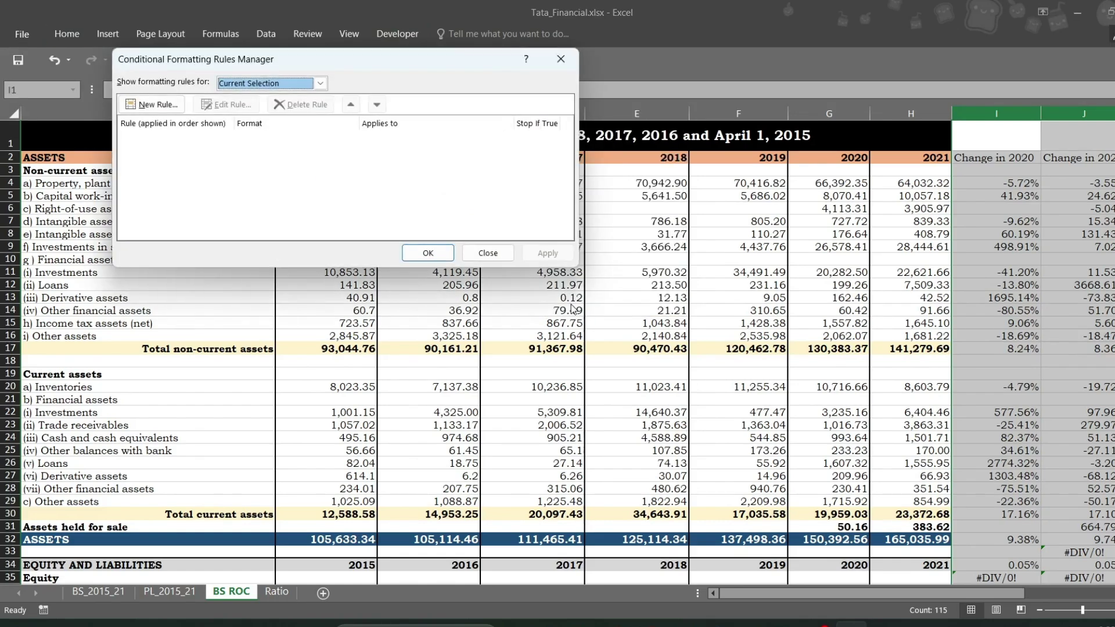
{"action": "left_click", "coordinate": [162, 106]}
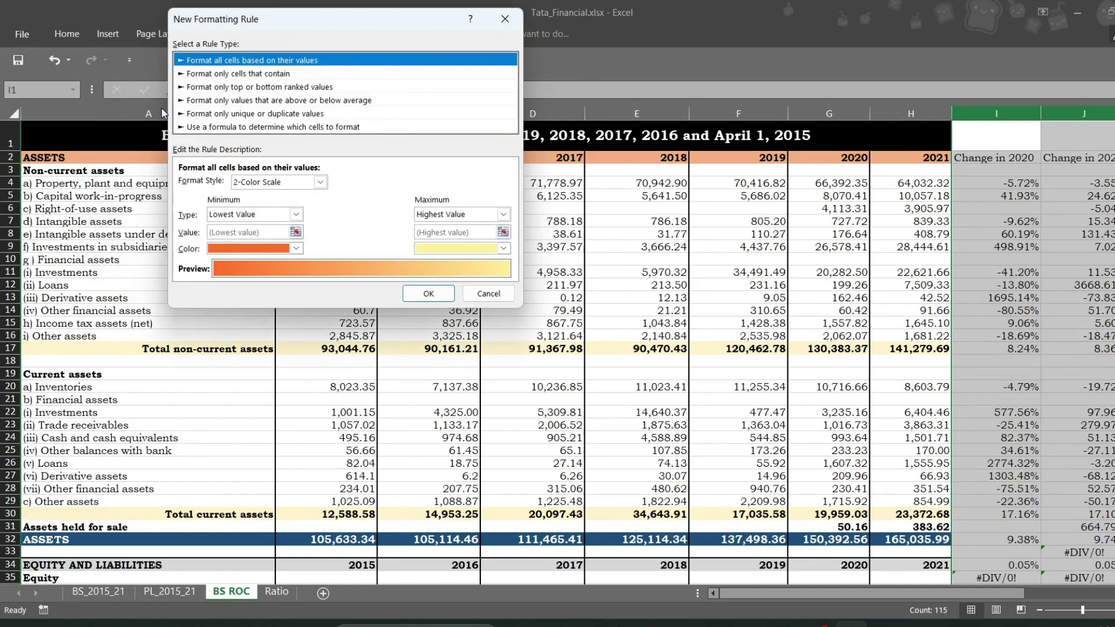
{"action": "left_click", "coordinate": [320, 183]}
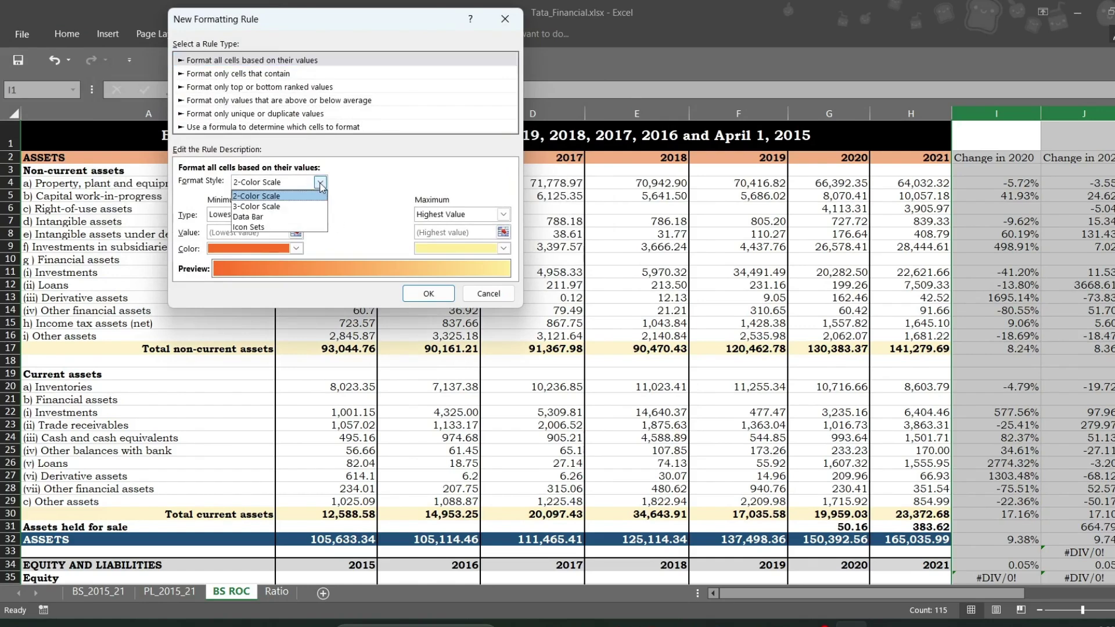
{"action": "left_click", "coordinate": [251, 227]}
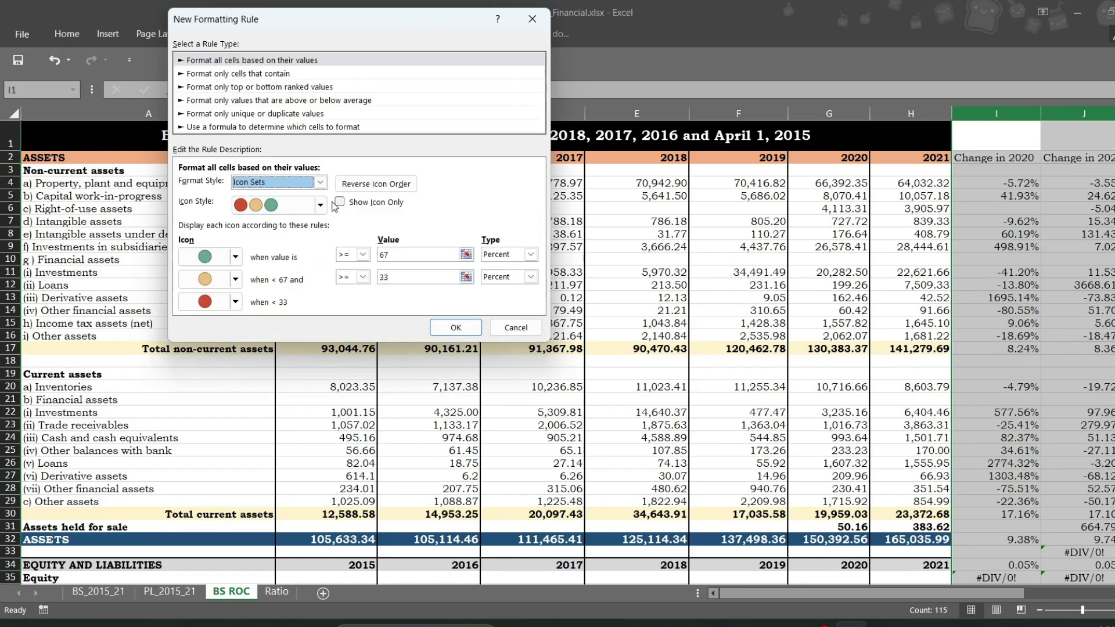
- Set both icon thresholds to type Number, with 1 for the green icon and -1 for the yellow icon
{"action": "left_click", "coordinate": [530, 254]}
{"action": "left_click", "coordinate": [496, 267]}
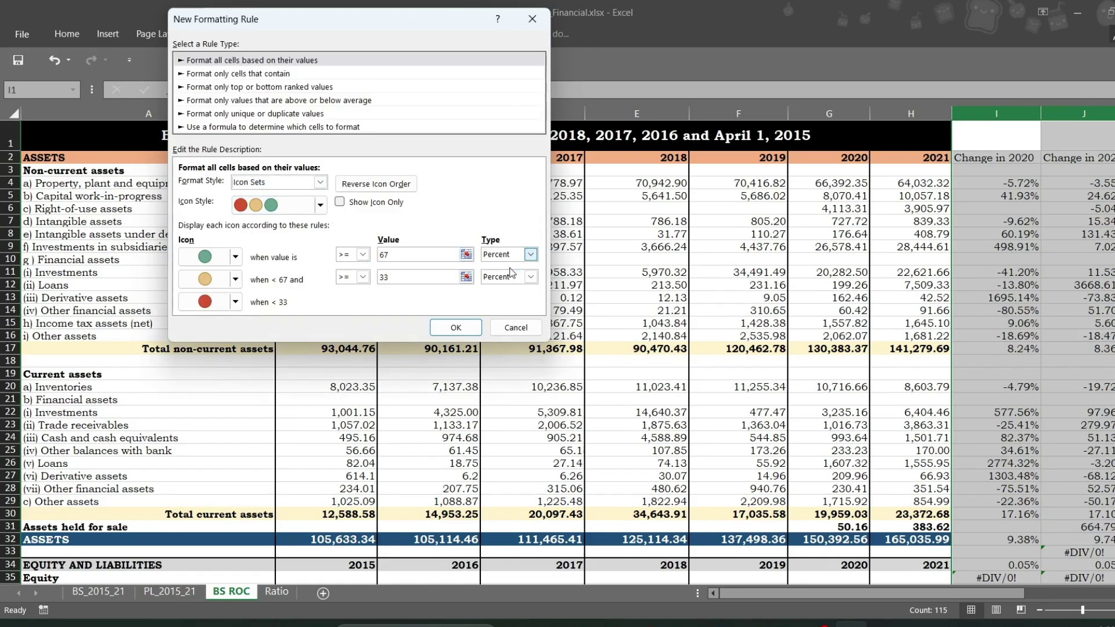
{"action": "left_click", "coordinate": [531, 277]}
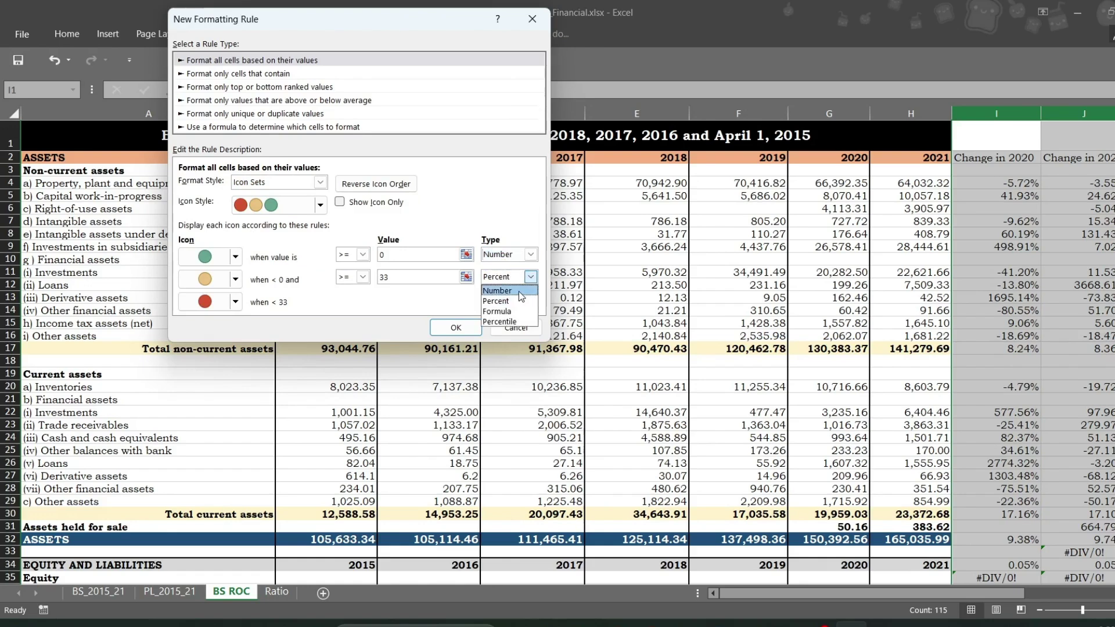
{"action": "left_click", "coordinate": [511, 290]}
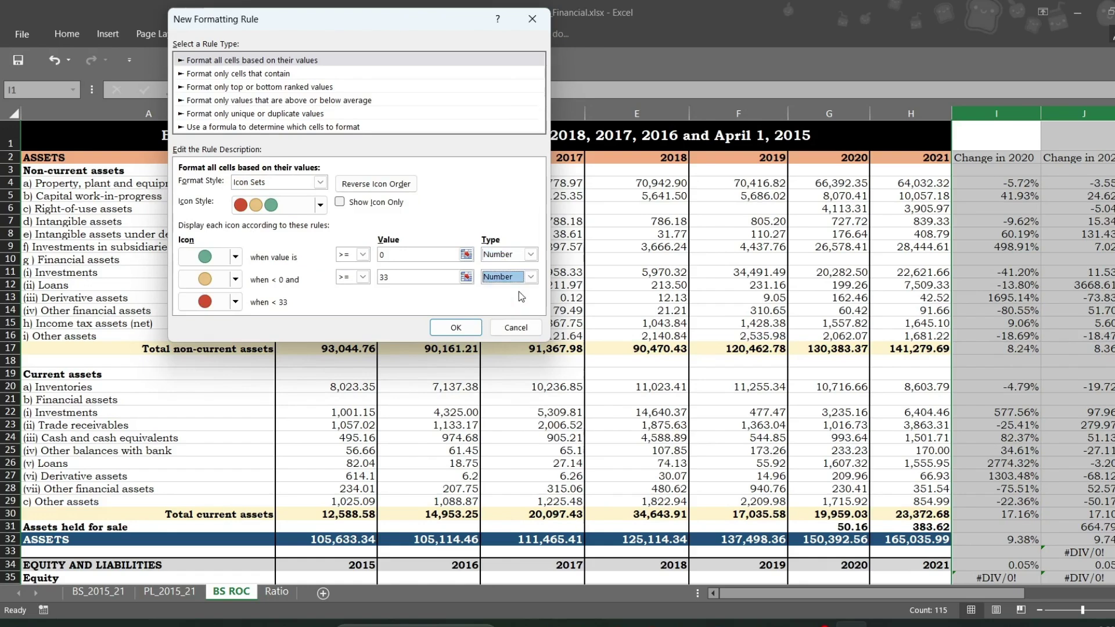
{"action": "left_click", "coordinate": [397, 254]}
{"action": "key", "text": "BackSpace"}
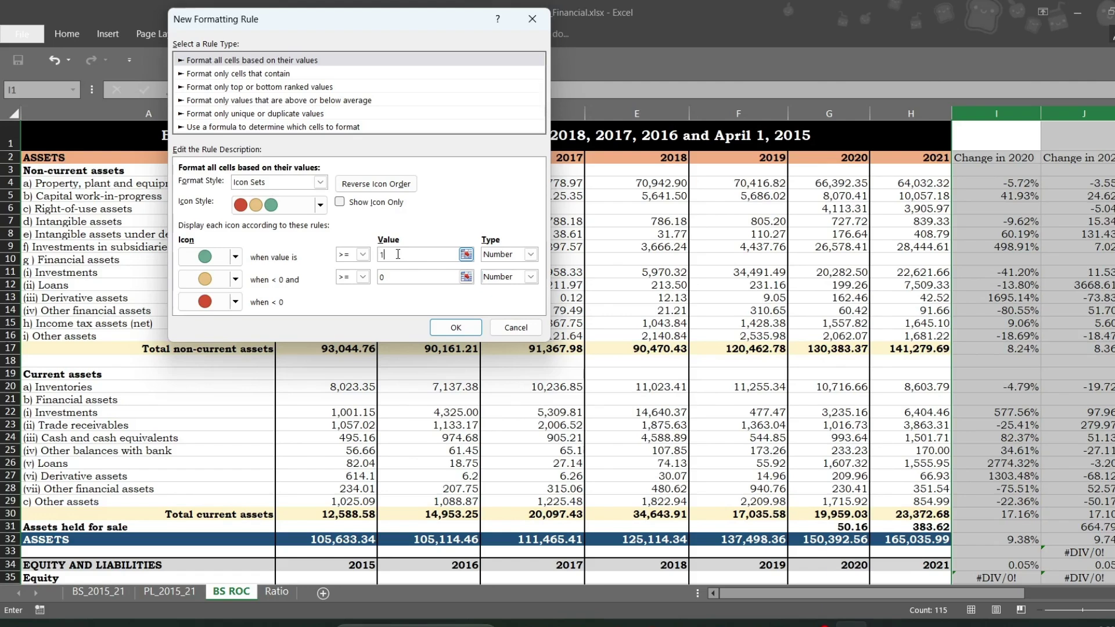
{"action": "left_click", "coordinate": [396, 277]}
{"action": "key", "text": "BackSpace"}
{"action": "type", "text": "-1"}
- Set the middle range to No Cell Icon and apply the icon set rule to columns I and J
{"action": "left_click", "coordinate": [235, 279]}
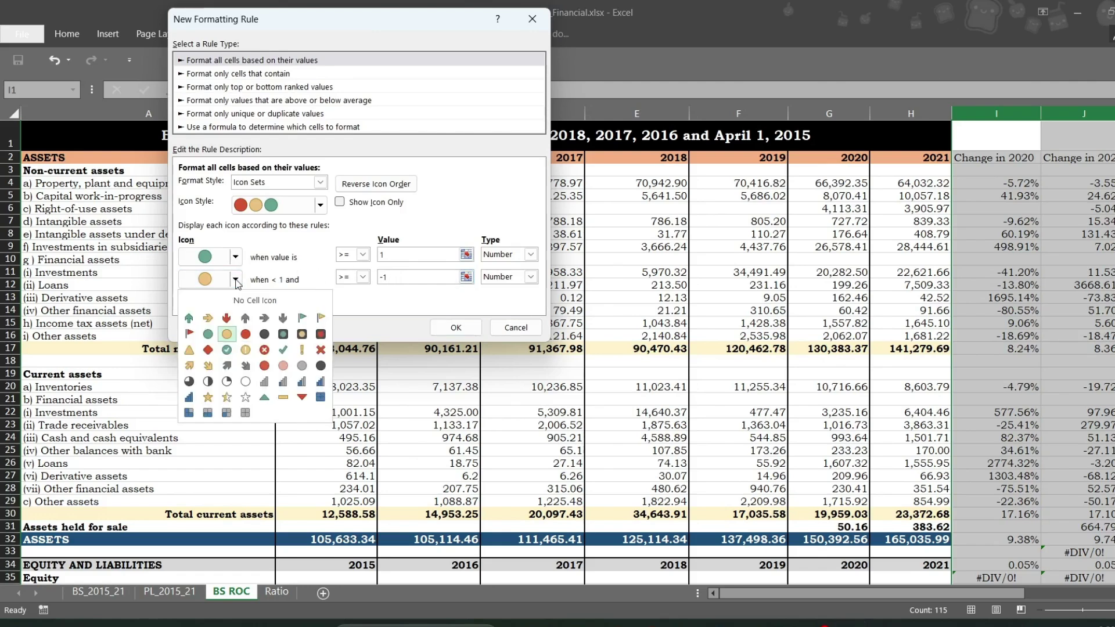
{"action": "left_click", "coordinate": [251, 301]}
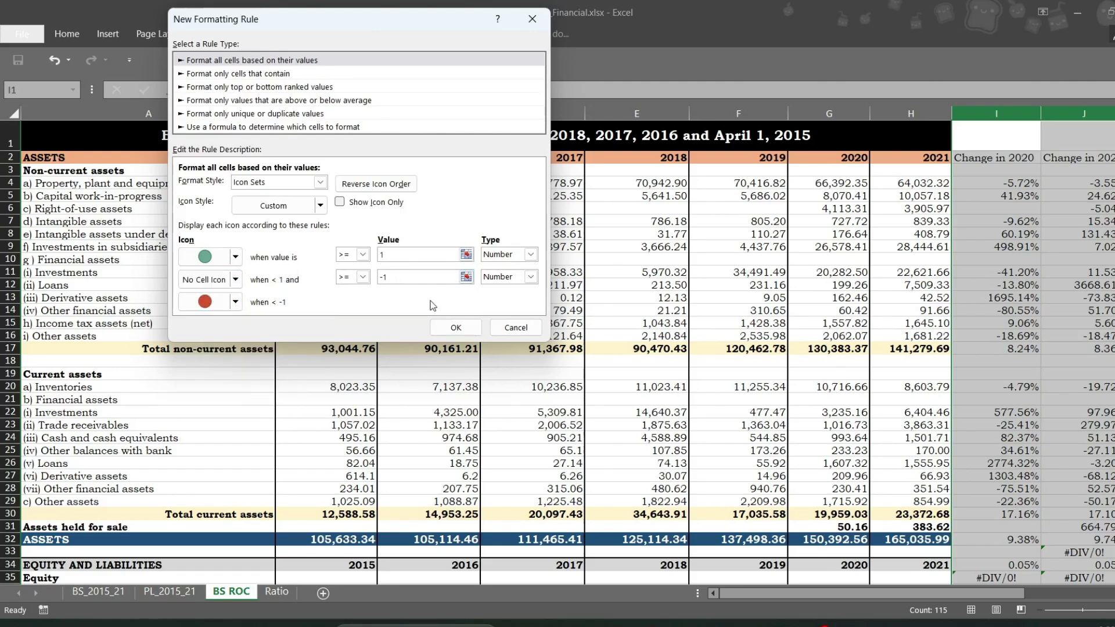
{"action": "left_click", "coordinate": [439, 329]}
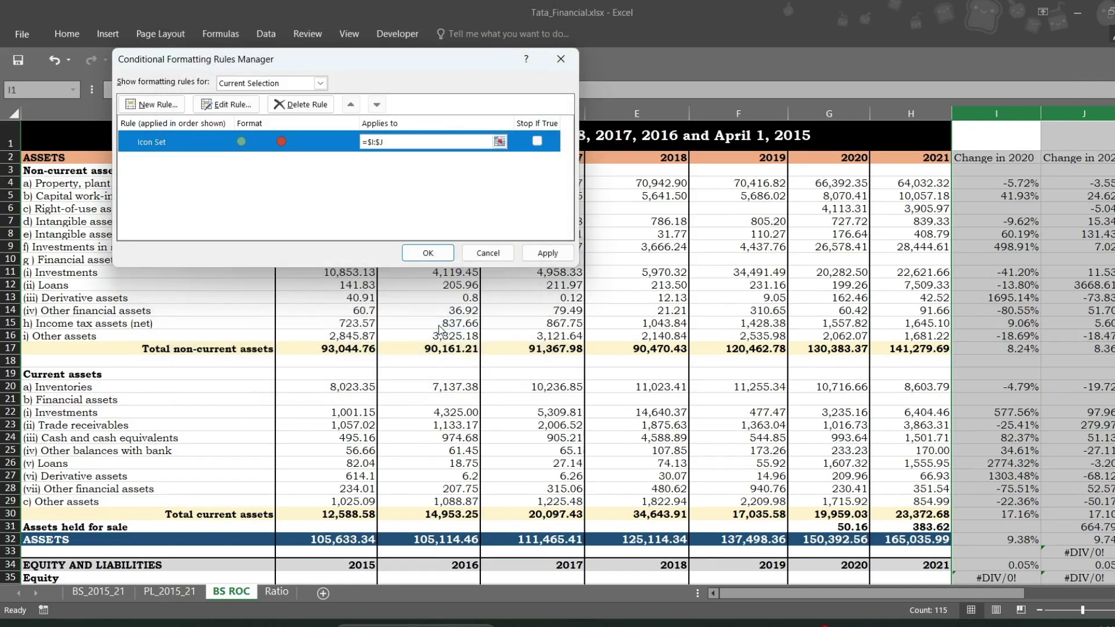
{"action": "left_click", "coordinate": [540, 255]}
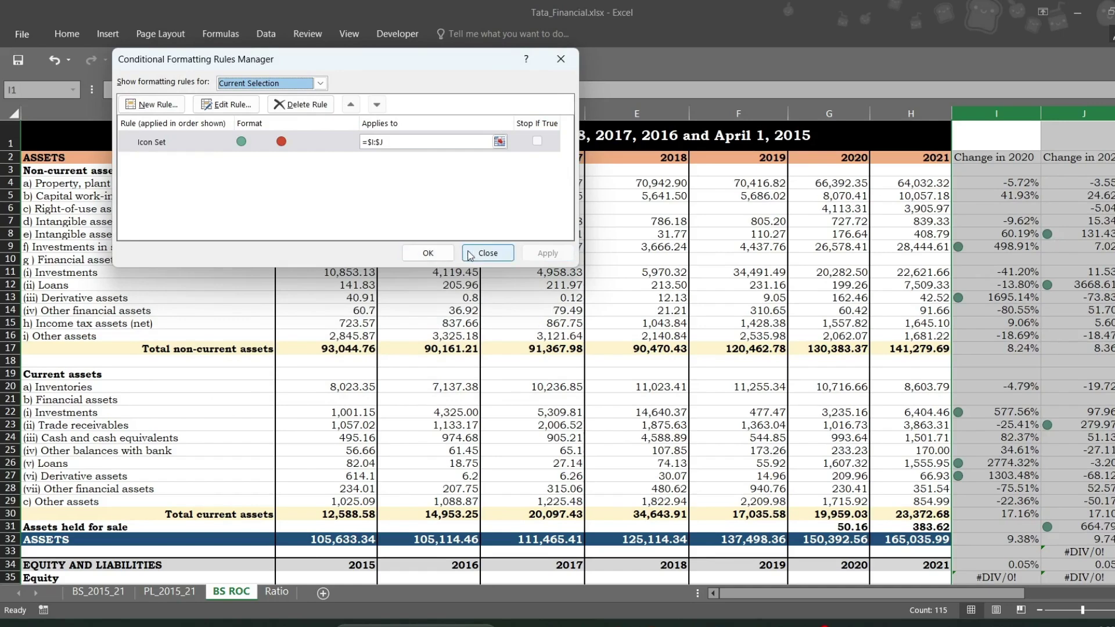
{"action": "left_click", "coordinate": [433, 250]}
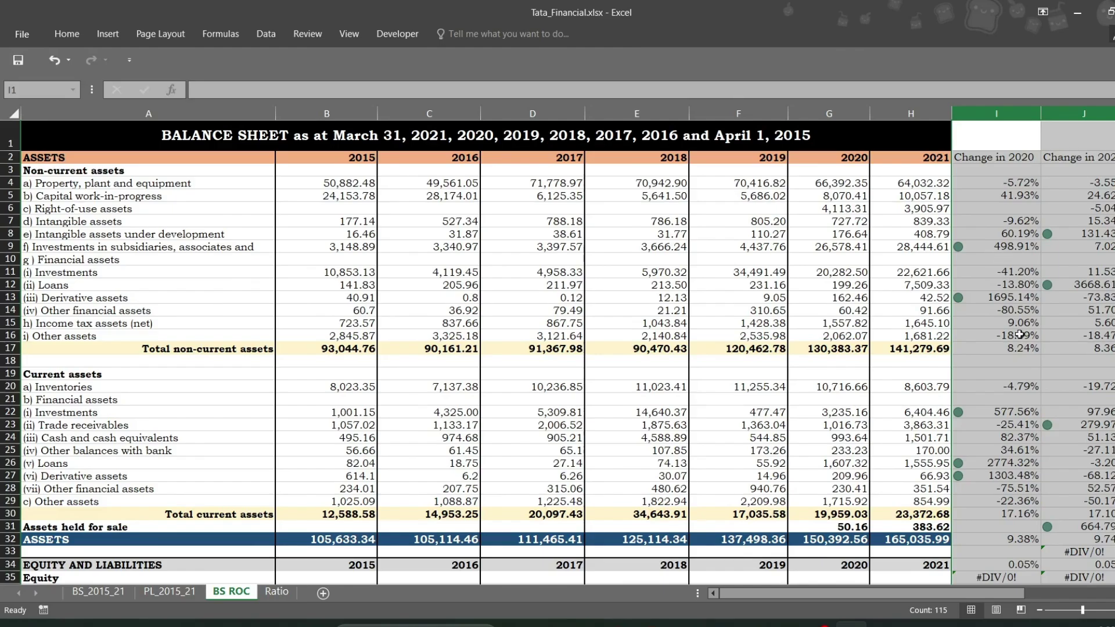
- Highlight cells greater than 100% in columns I and J with Green Fill with Dark Green Text
{"action": "scroll", "coordinate": [1018, 334], "scroll_direction": "down", "scroll_amount": 1}
{"action": "scroll", "coordinate": [1019, 334], "scroll_direction": "down", "scroll_amount": 9}
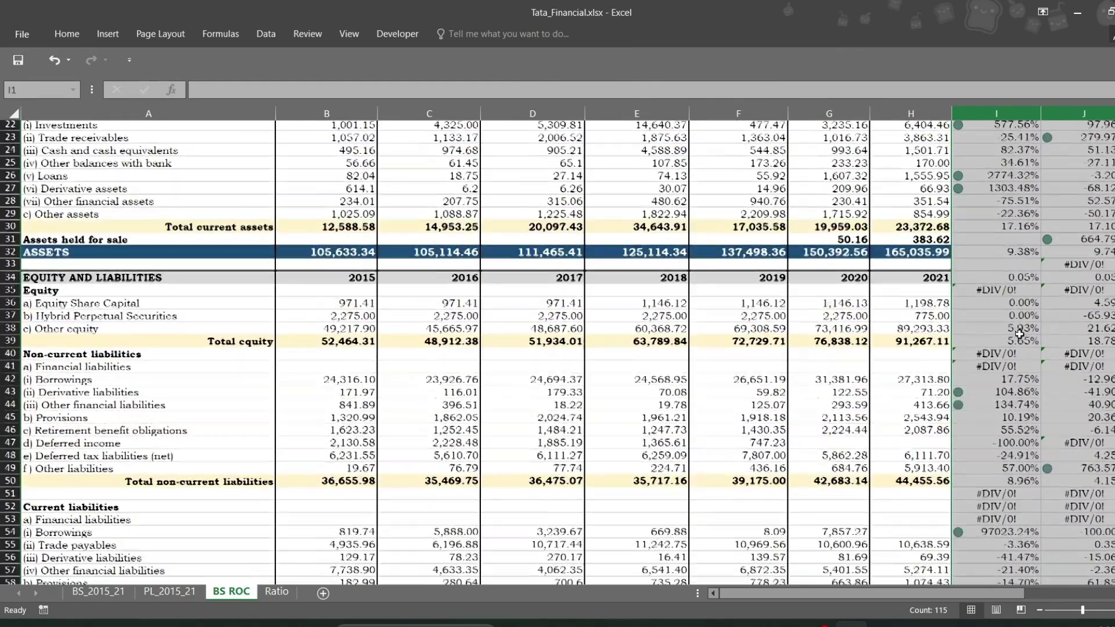
{"action": "scroll", "coordinate": [1019, 334], "scroll_direction": "down", "scroll_amount": 1}
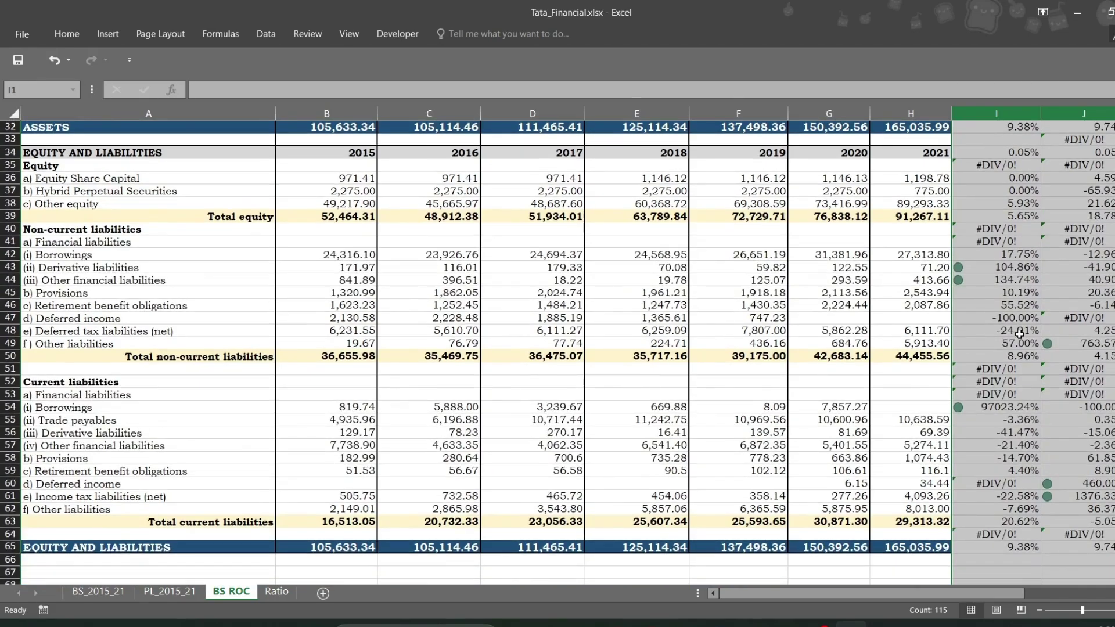
{"action": "scroll", "coordinate": [1019, 335], "scroll_direction": "up", "scroll_amount": 10}
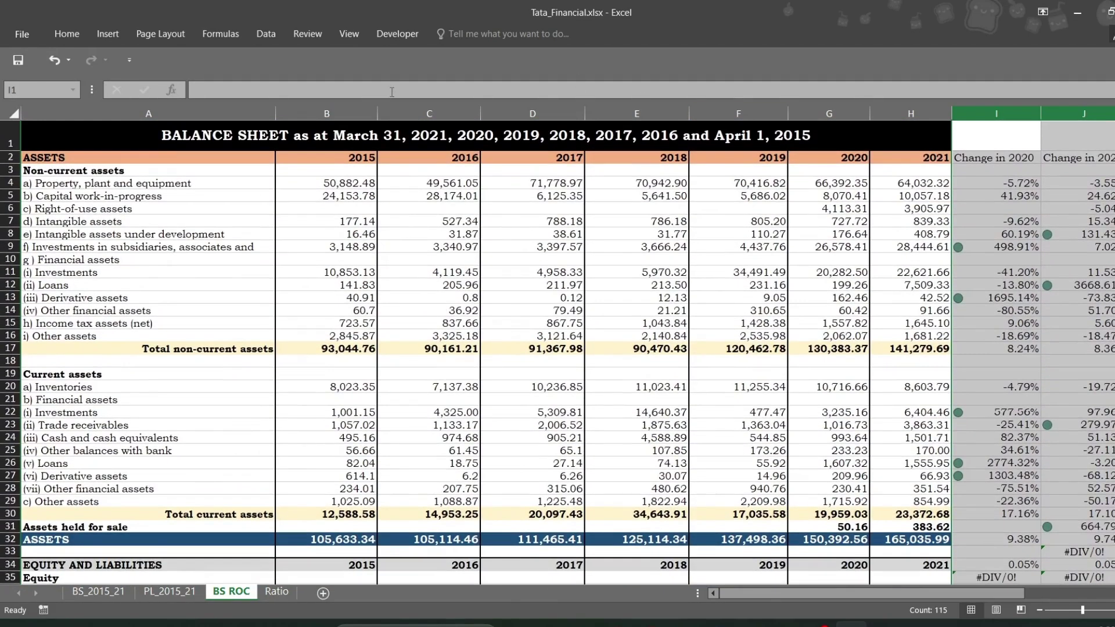
{"action": "left_click", "coordinate": [67, 34]}
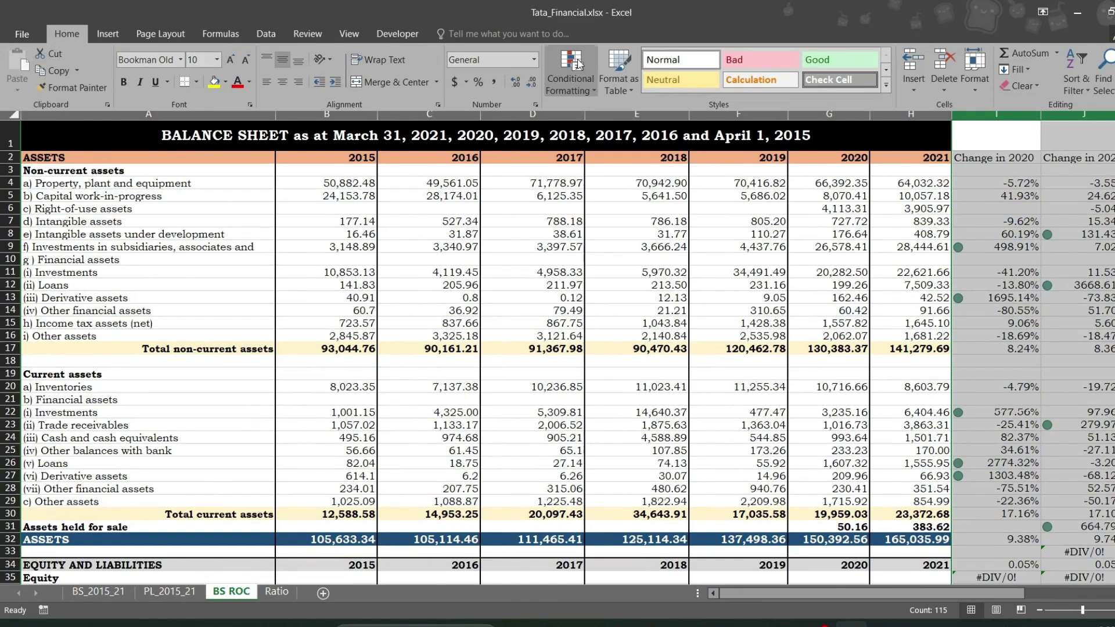
{"action": "left_click", "coordinate": [565, 78]}
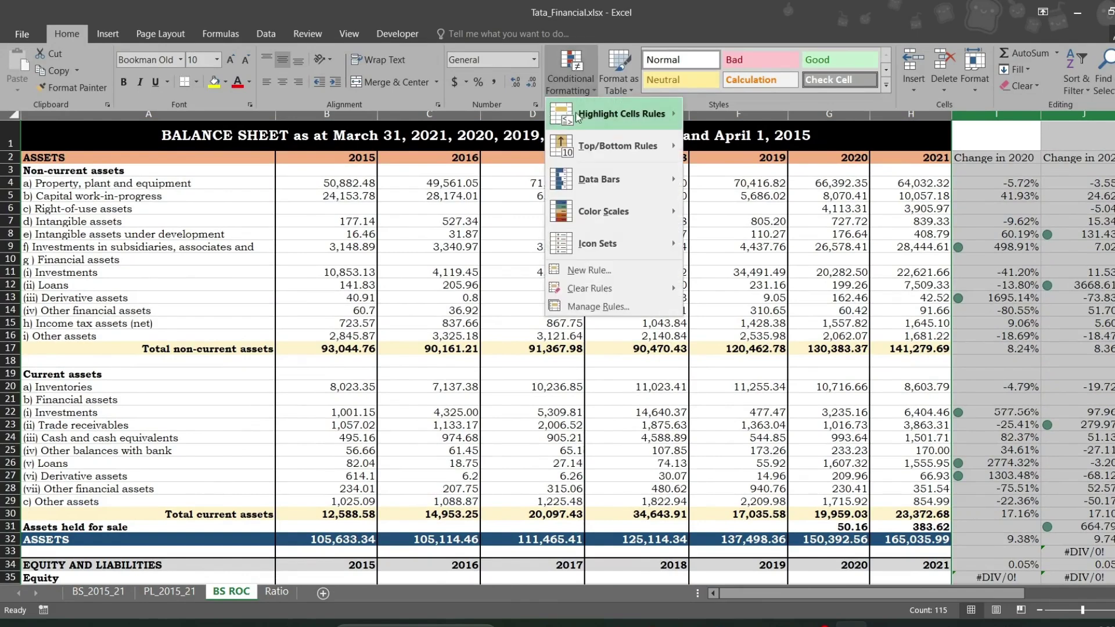
{"action": "mouse_move", "coordinate": [581, 117]}
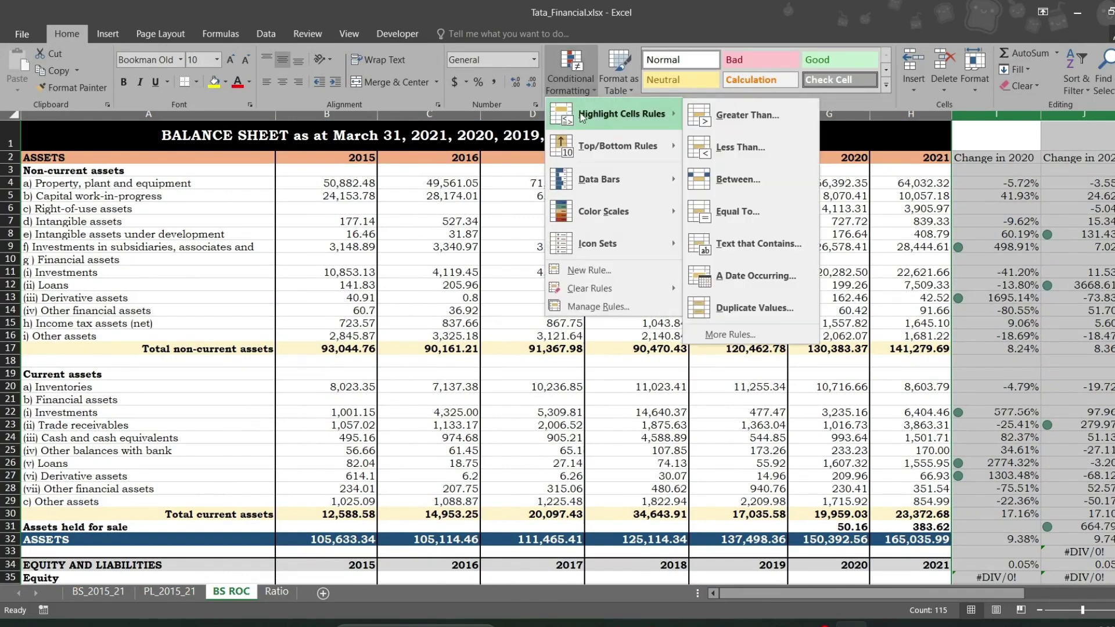
{"action": "left_click", "coordinate": [731, 115]}
{"action": "type", "text": "100"}
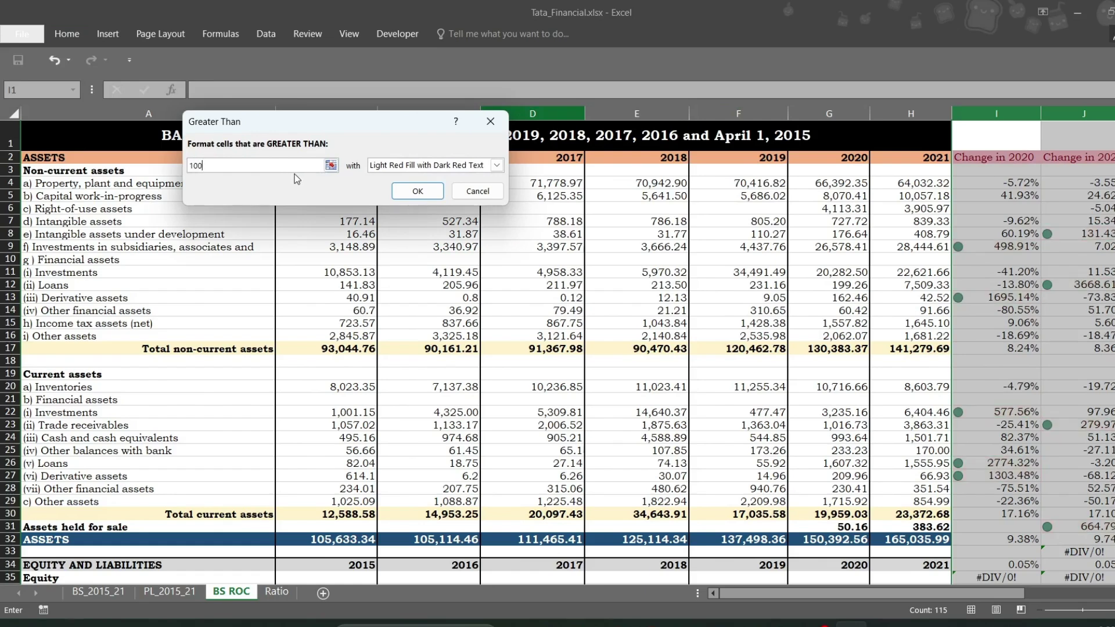
{"action": "type", "text": "%"}
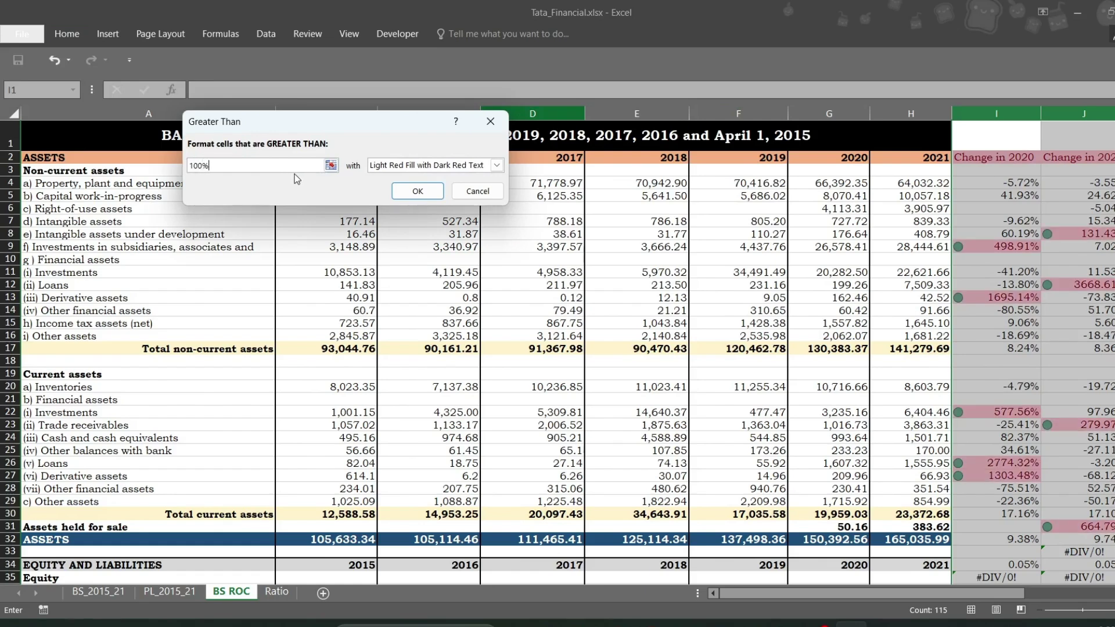
{"action": "left_click", "coordinate": [496, 166]}
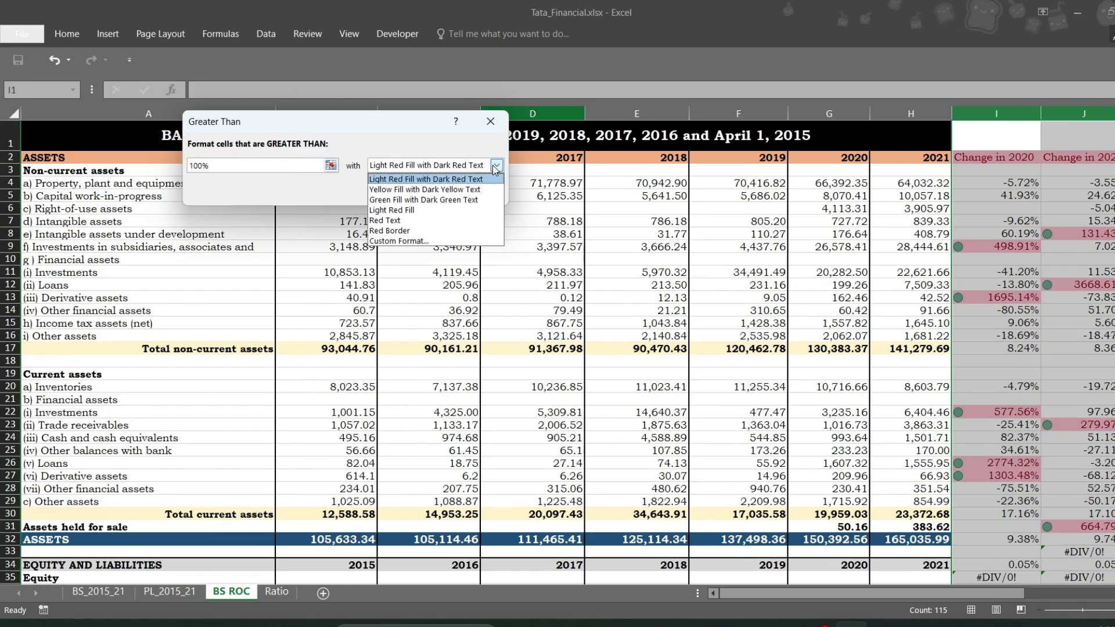
{"action": "left_click", "coordinate": [438, 200]}
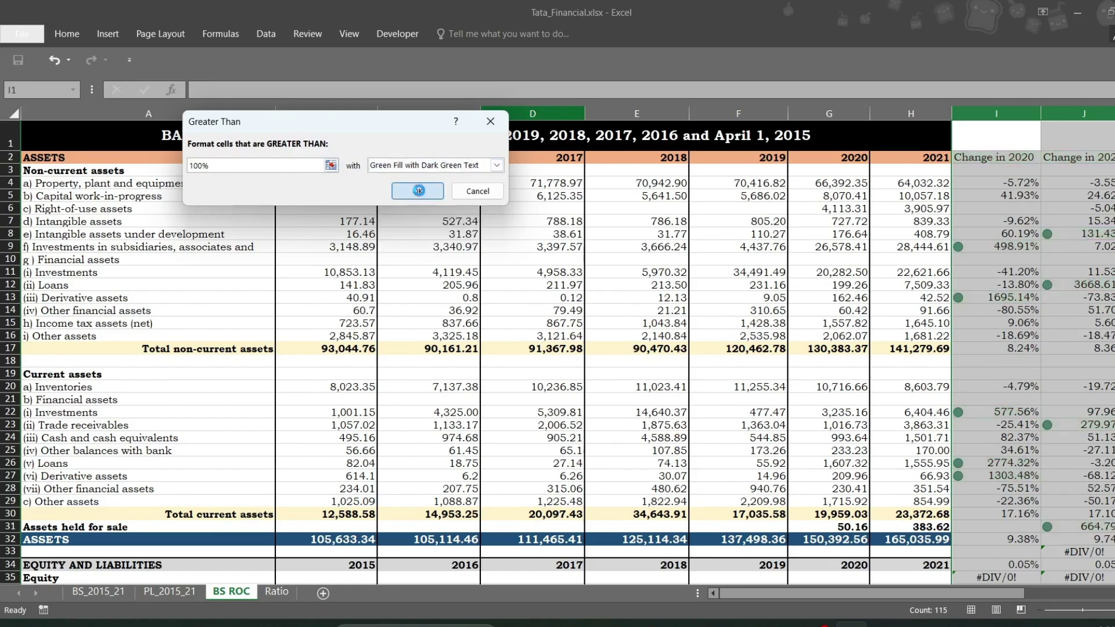
{"action": "left_click", "coordinate": [417, 190]}
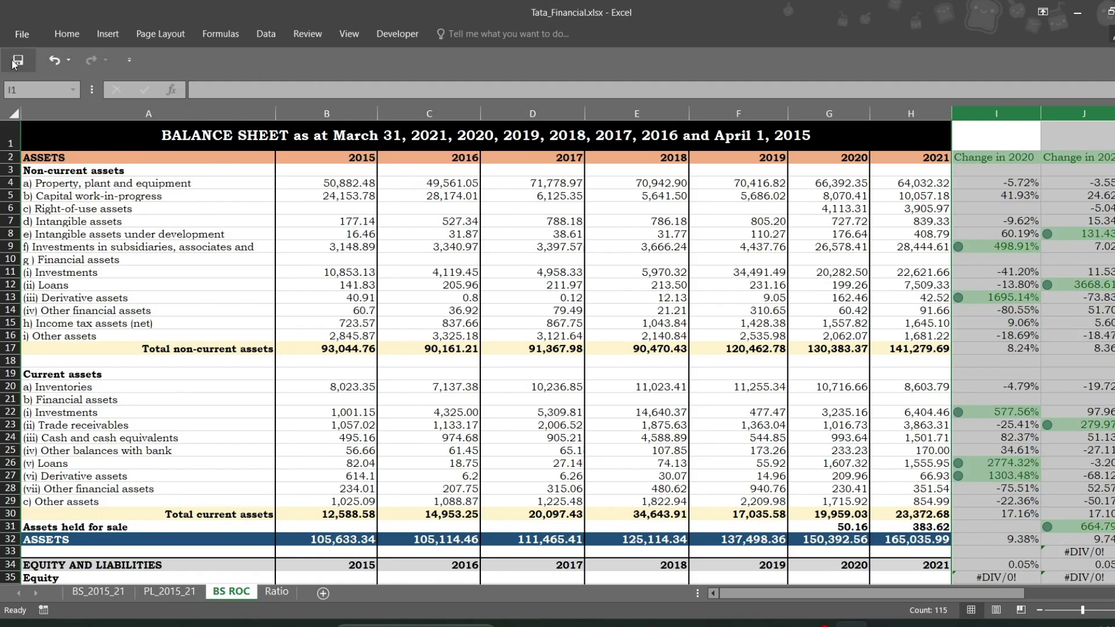
- Highlight cells less than -99.99% in columns I and J with Light Red Fill with Dark Red Text
{"action": "left_click", "coordinate": [65, 35]}
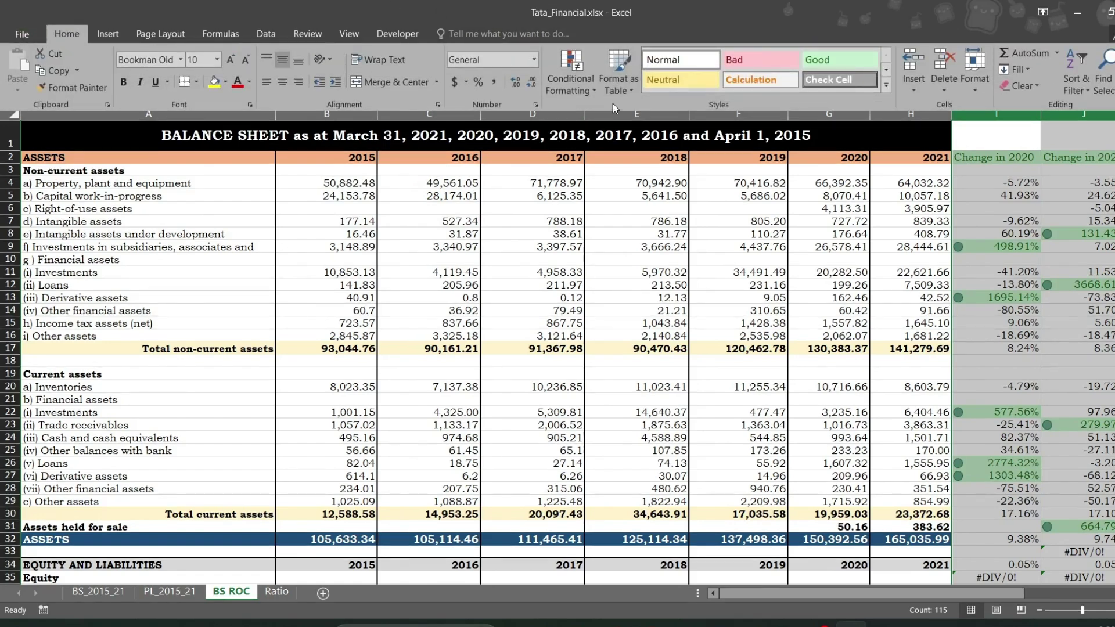
{"action": "left_click", "coordinate": [571, 86]}
{"action": "mouse_move", "coordinate": [591, 115]}
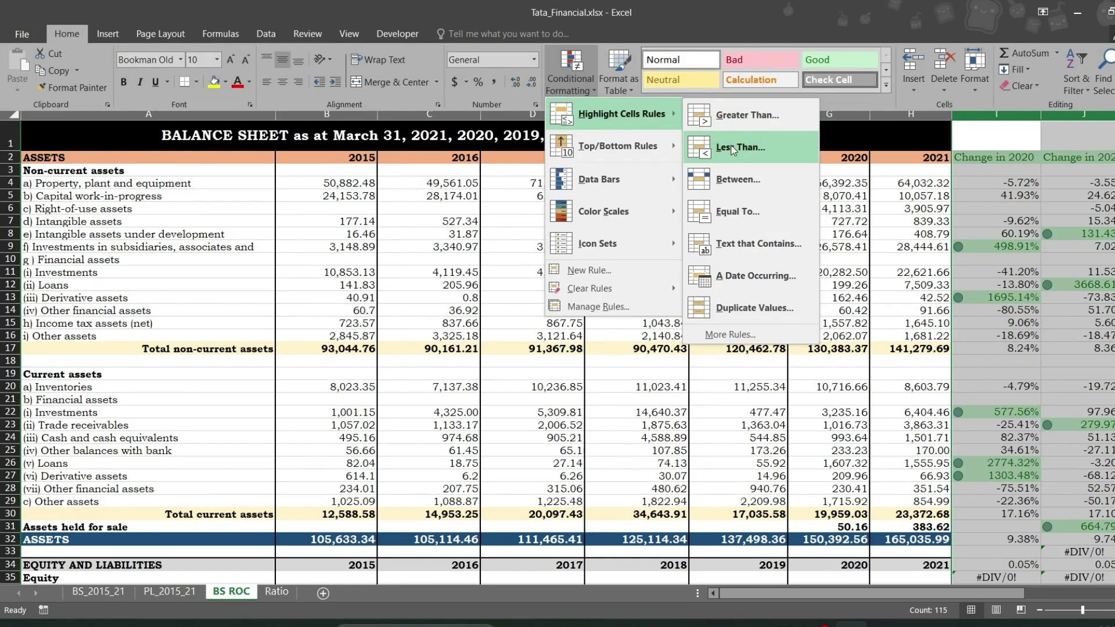
{"action": "left_click", "coordinate": [734, 148]}
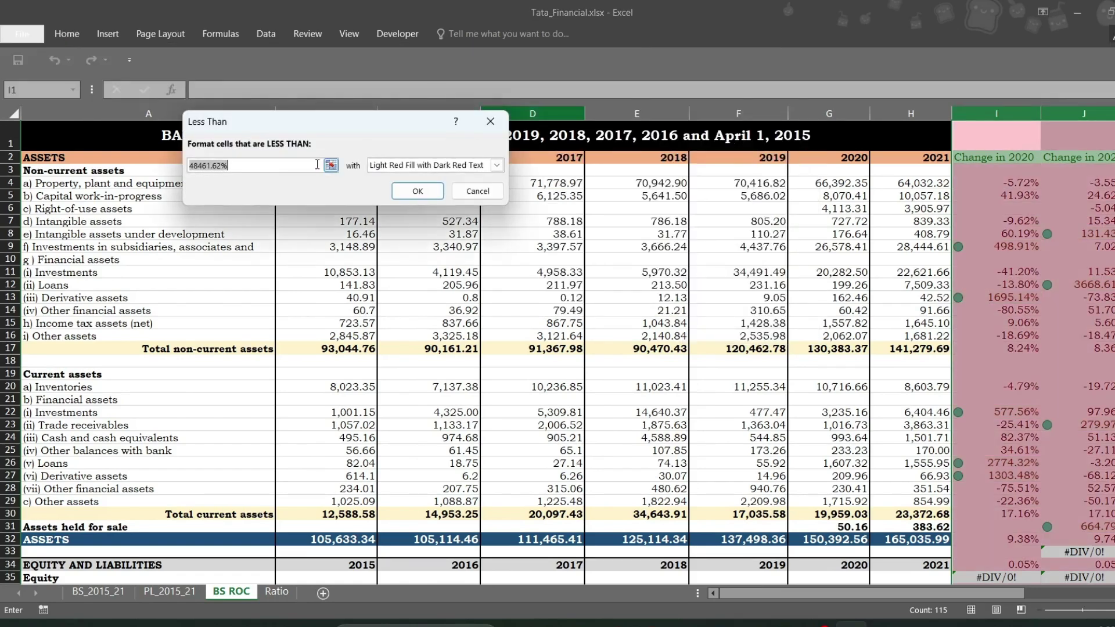
{"action": "key", "text": "BackSpace"}
{"action": "type", "text": "-99"}
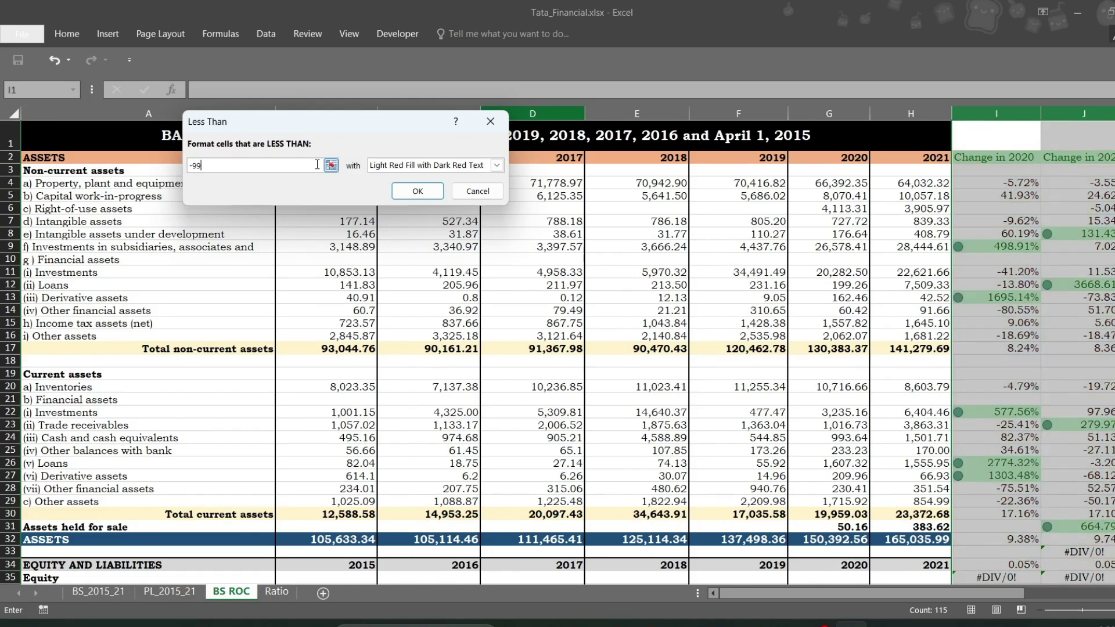
{"action": "type", "text": ".99%"}
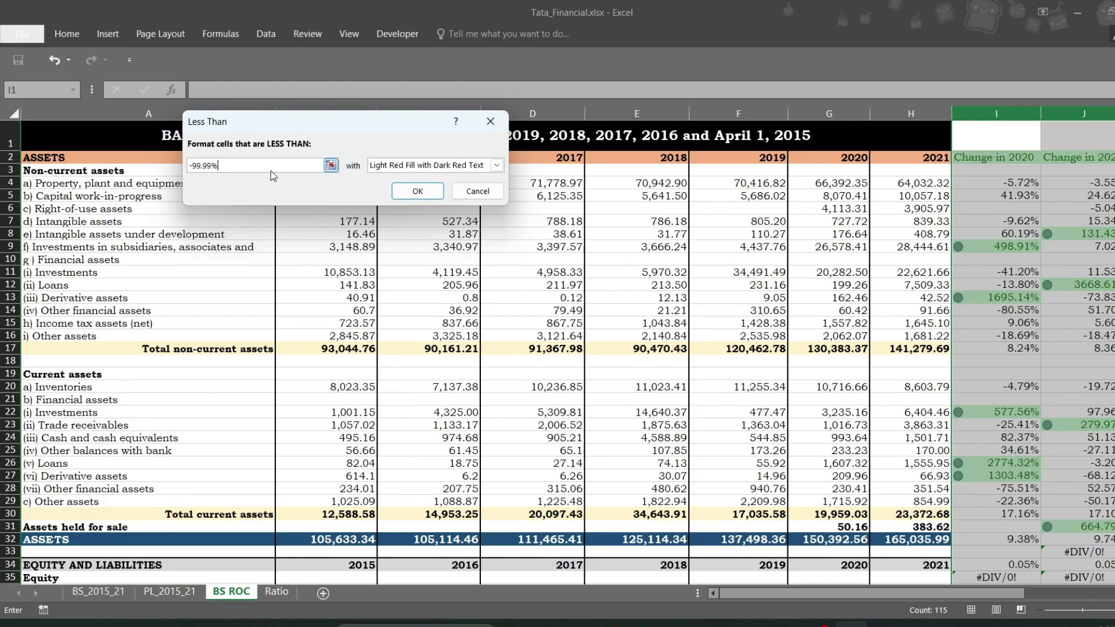
{"action": "left_click", "coordinate": [418, 191]}
- Clear the #DIV/0! errors from cells I64:J64 in the blank row above the EQUITY AND LIABILITIES total
{"action": "scroll", "coordinate": [1080, 408], "scroll_direction": "down", "scroll_amount": 9}
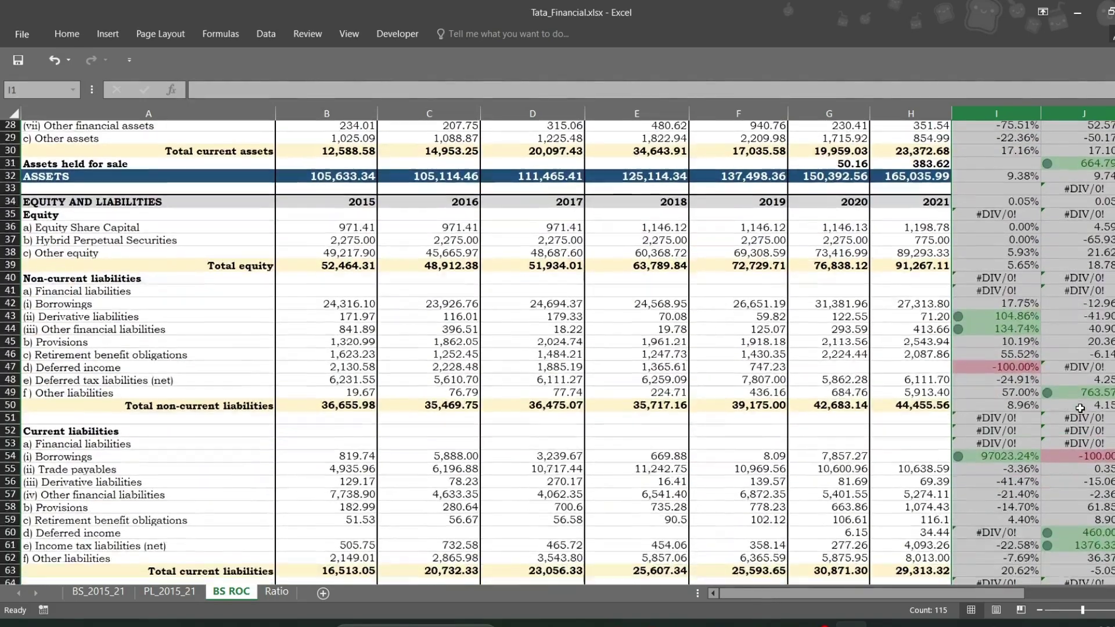
{"action": "scroll", "coordinate": [1080, 408], "scroll_direction": "down", "scroll_amount": 1}
{"action": "left_click", "coordinate": [1023, 381]}
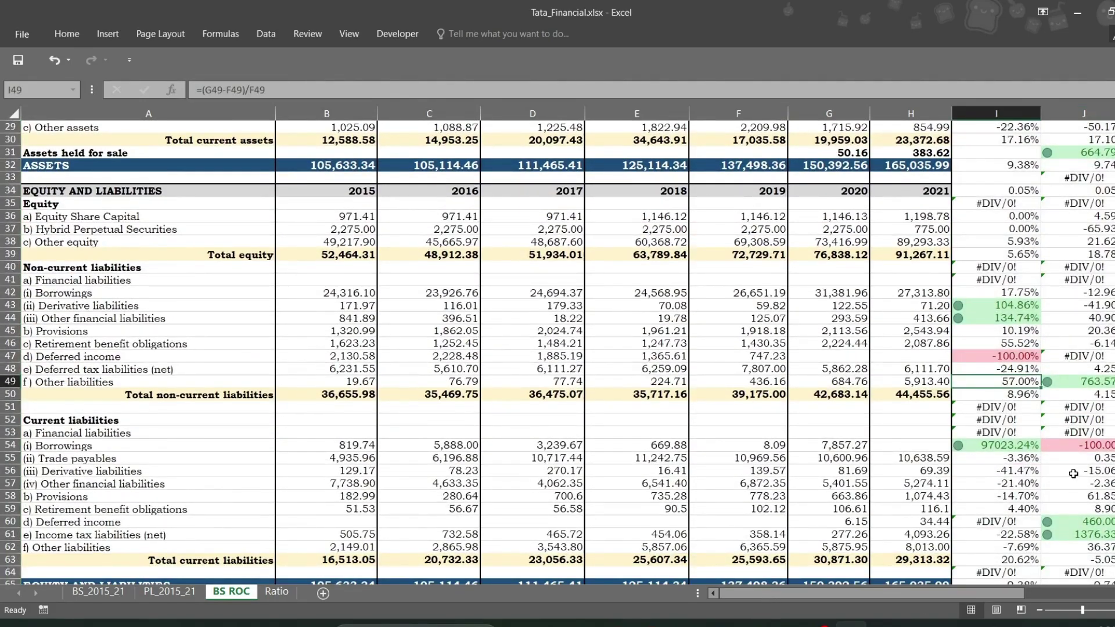
{"action": "scroll", "coordinate": [1073, 474], "scroll_direction": "down", "scroll_amount": 4}
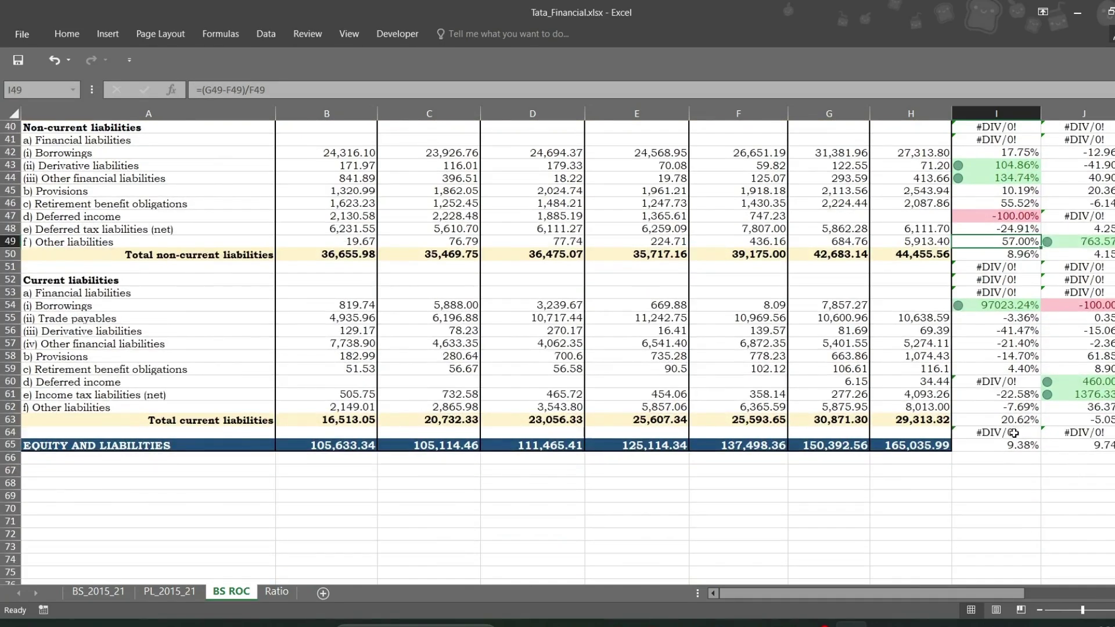
{"action": "left_click", "coordinate": [1013, 433]}
{"action": "key", "text": "shift+Right"}
{"action": "key", "text": "Delete"}
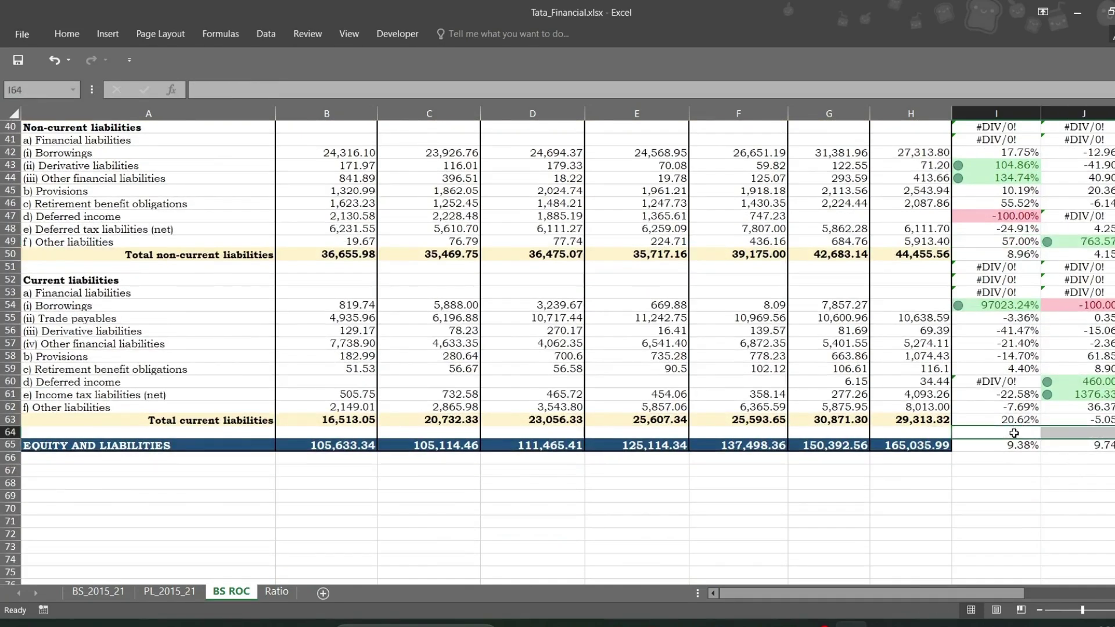
- Add a blank worksheet between the BS ROC and Ratio sheets
{"action": "left_click", "coordinate": [371, 484]}
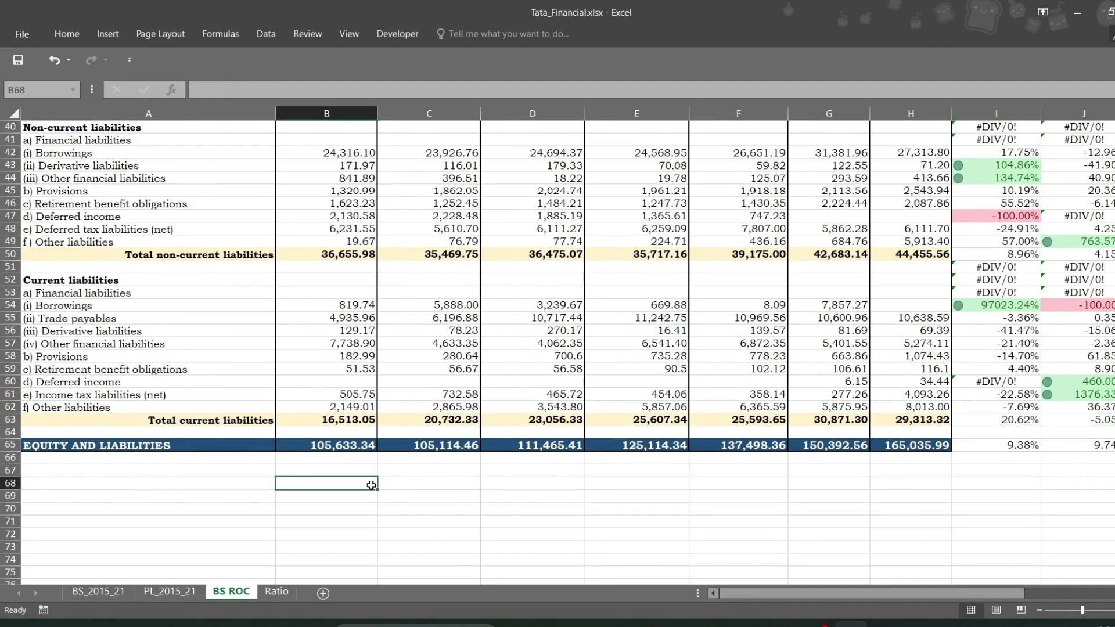
{"action": "left_click", "coordinate": [322, 592]}
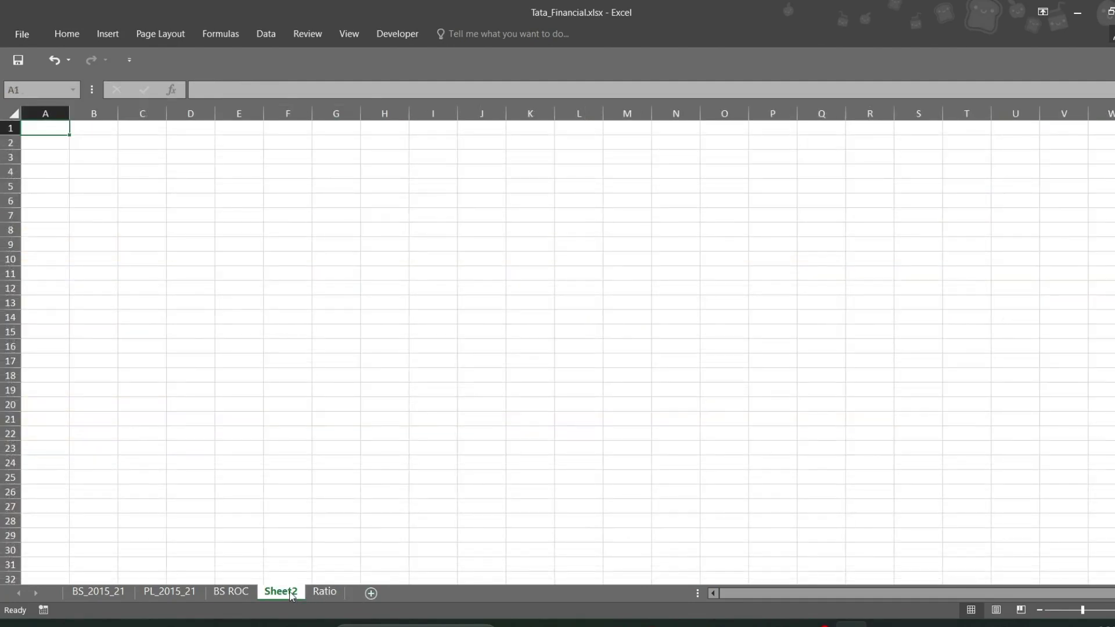
{"action": "key", "text": "ctrl+Page_Up"}
- Enter the header "Change in 2020" in cell H2 of the PL_2015_21 sheet and select column H
{"action": "left_click", "coordinate": [164, 593]}
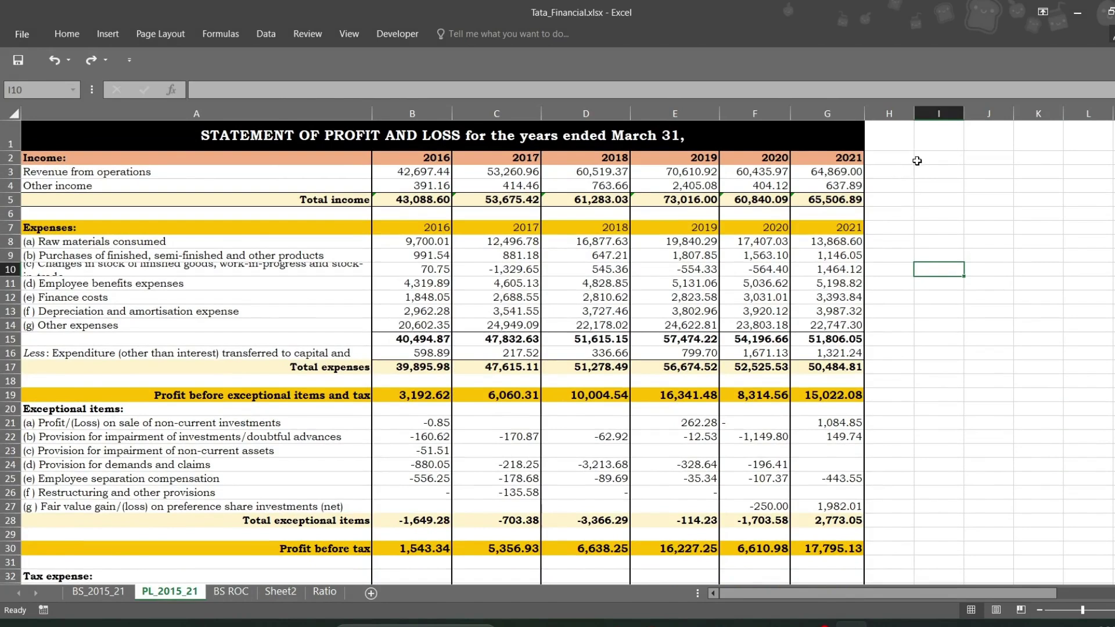
{"action": "left_click", "coordinate": [906, 162]}
{"action": "type", "text": "Chn"}
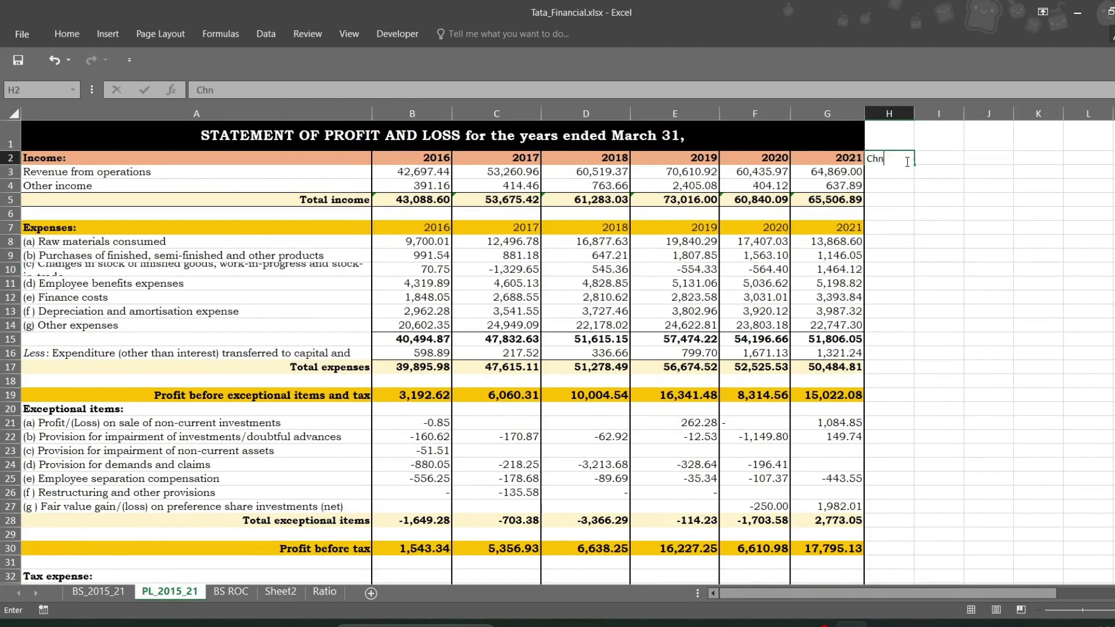
{"action": "key", "text": "BackSpace"}
{"action": "type", "text": "ange in 2020"}
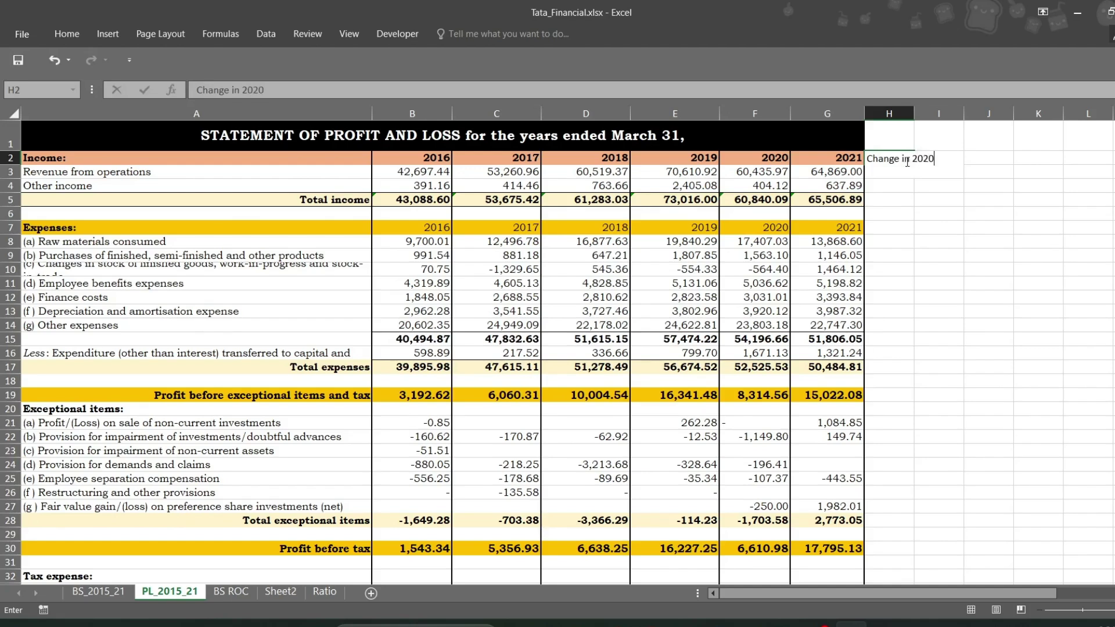
{"action": "left_click", "coordinate": [900, 114]}
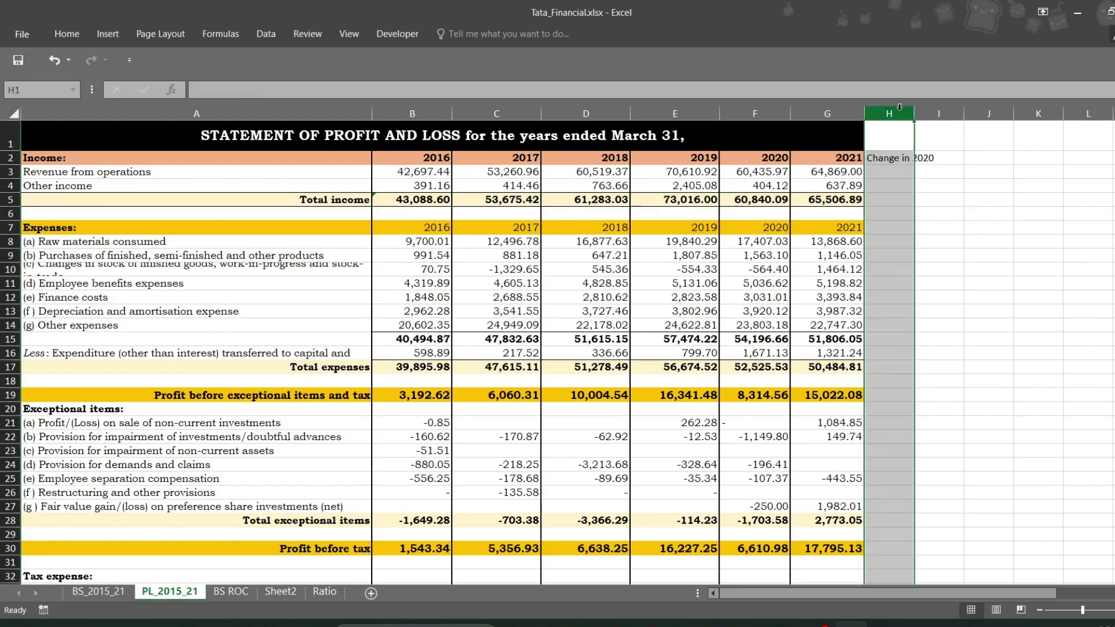
- Widen column H to fit its header and enter the header "Change in 2021" in cell I2
{"action": "left_click_drag", "start_coordinate": [915, 113], "coordinate": [937, 113]}
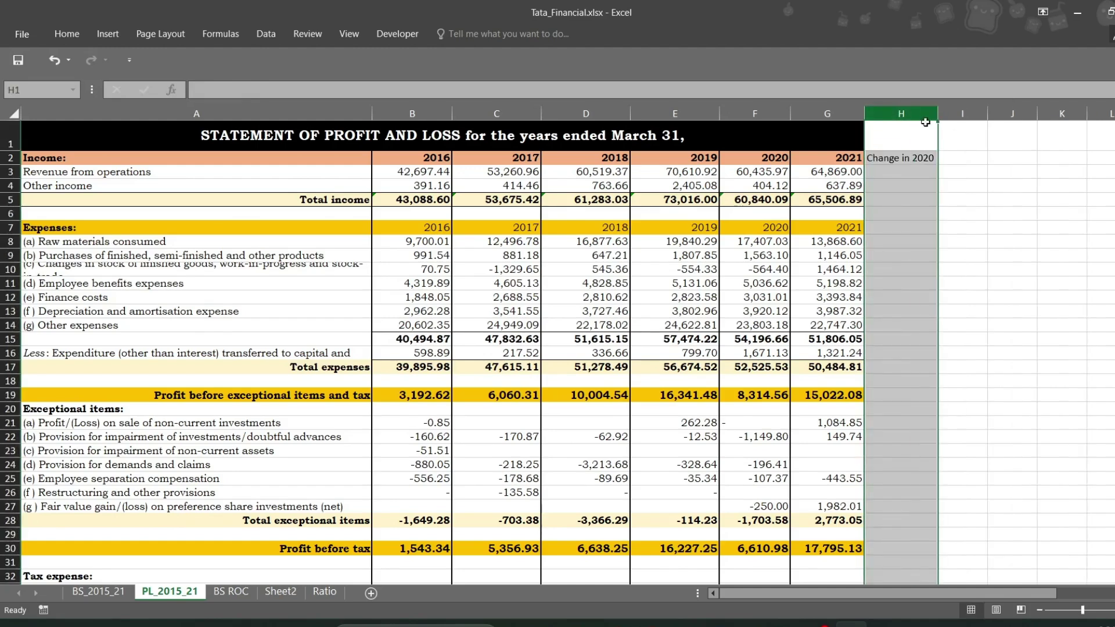
{"action": "left_click", "coordinate": [961, 159]}
{"action": "type", "text": "Chang"}
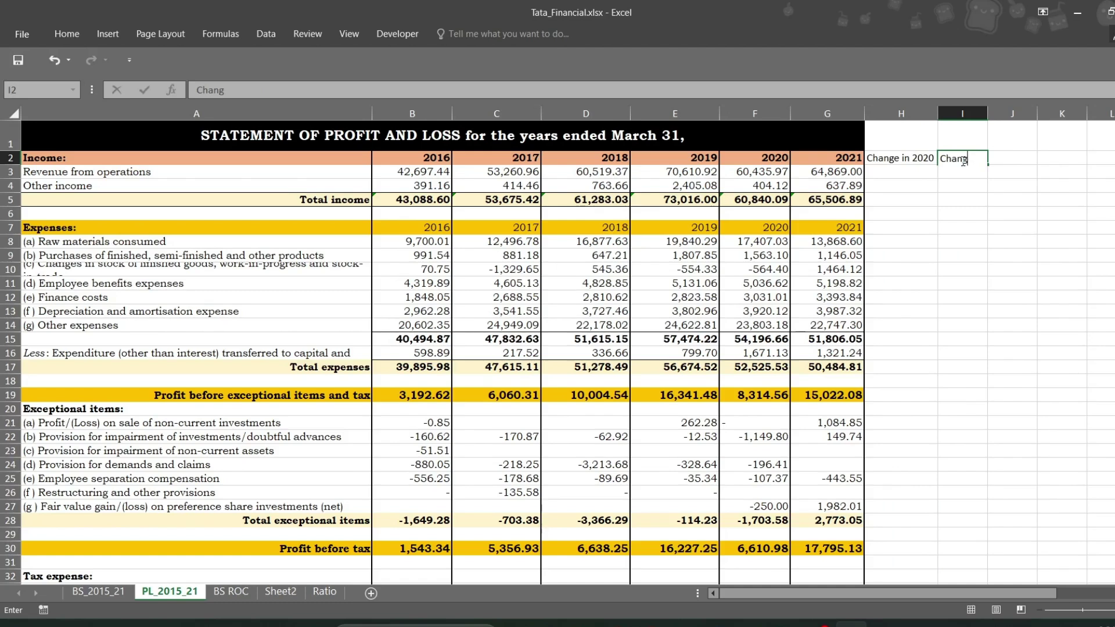
{"action": "type", "text": "e in 2020"}
{"action": "key", "text": "BackSpace"}
{"action": "type", "text": "1"}
{"action": "left_click", "coordinate": [978, 198]}
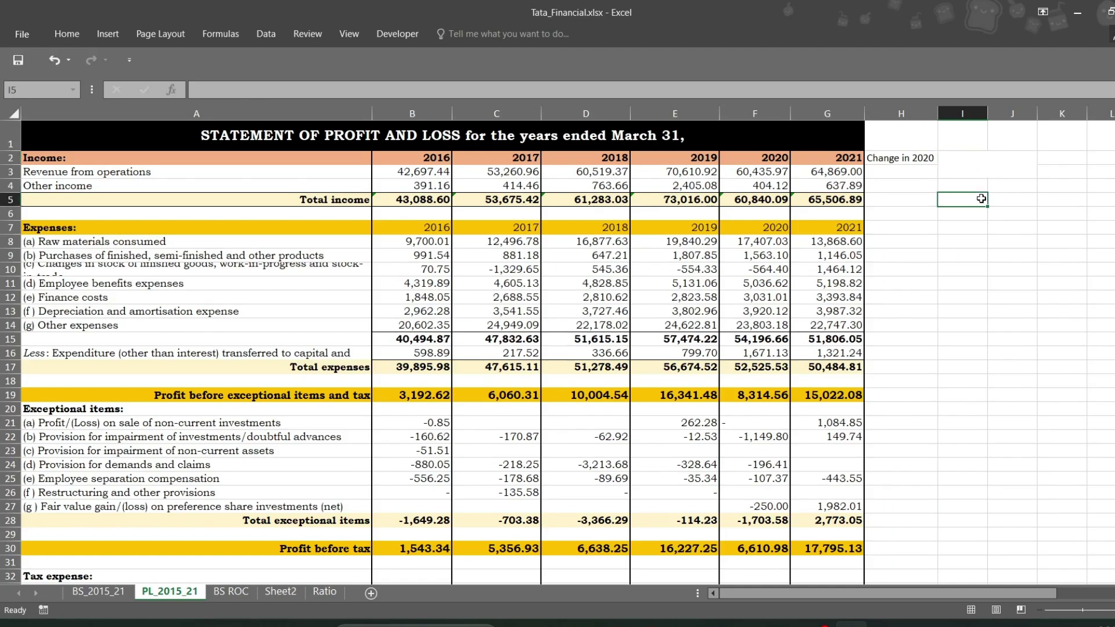
- Enter the 2020 rate-of-change formula =(F3-E3)/E3 in cell H3 for revenue from operations
{"action": "left_click", "coordinate": [908, 173]}
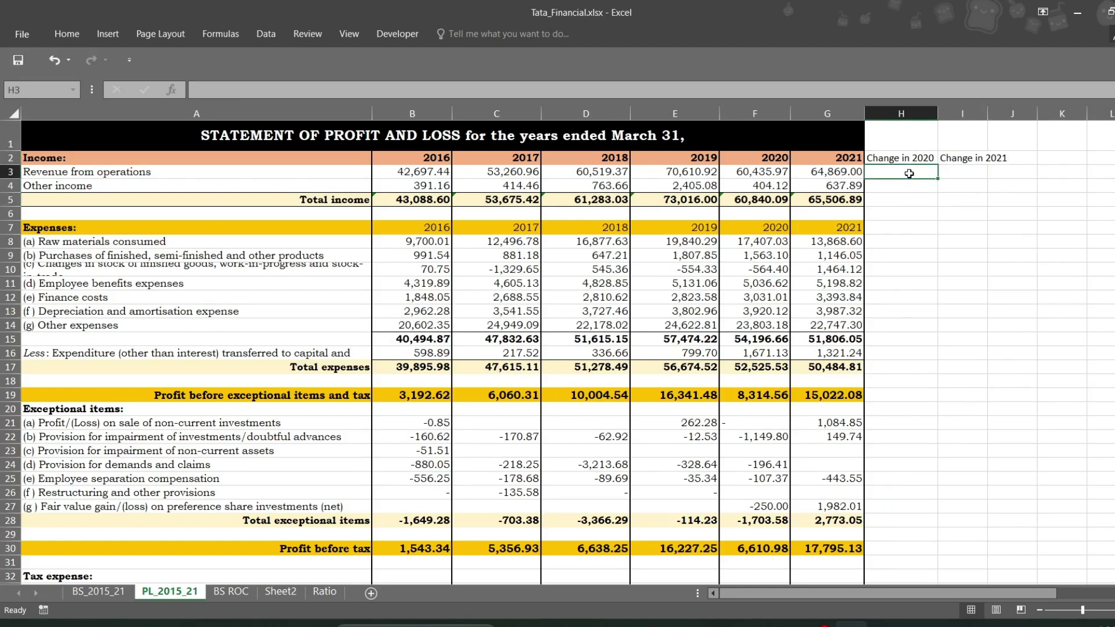
{"action": "type", "text": "="}
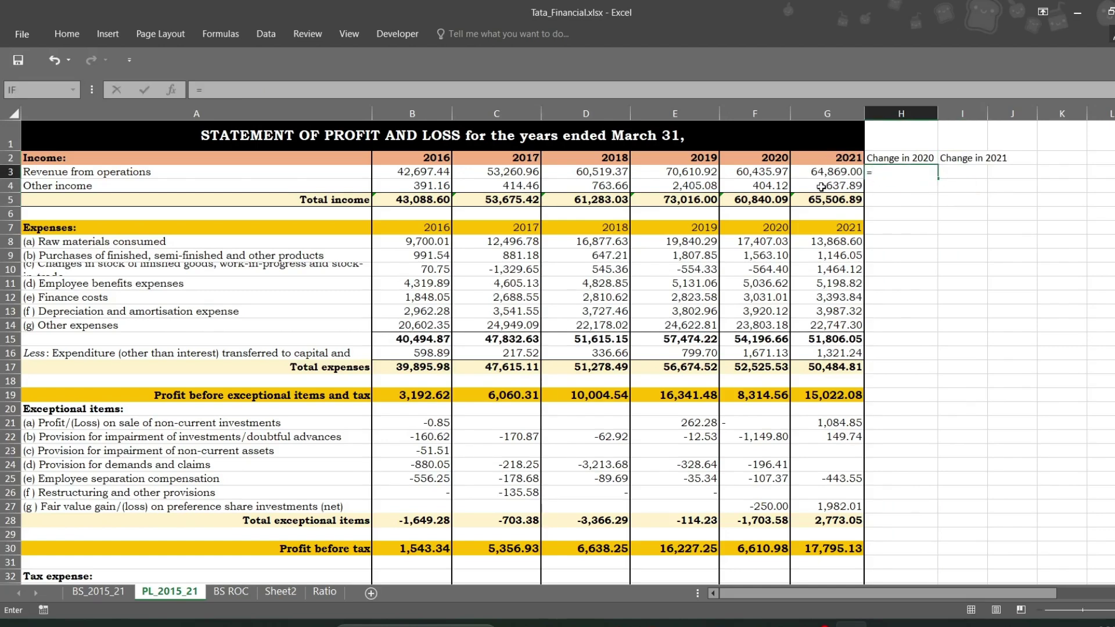
{"action": "type", "text": "("}
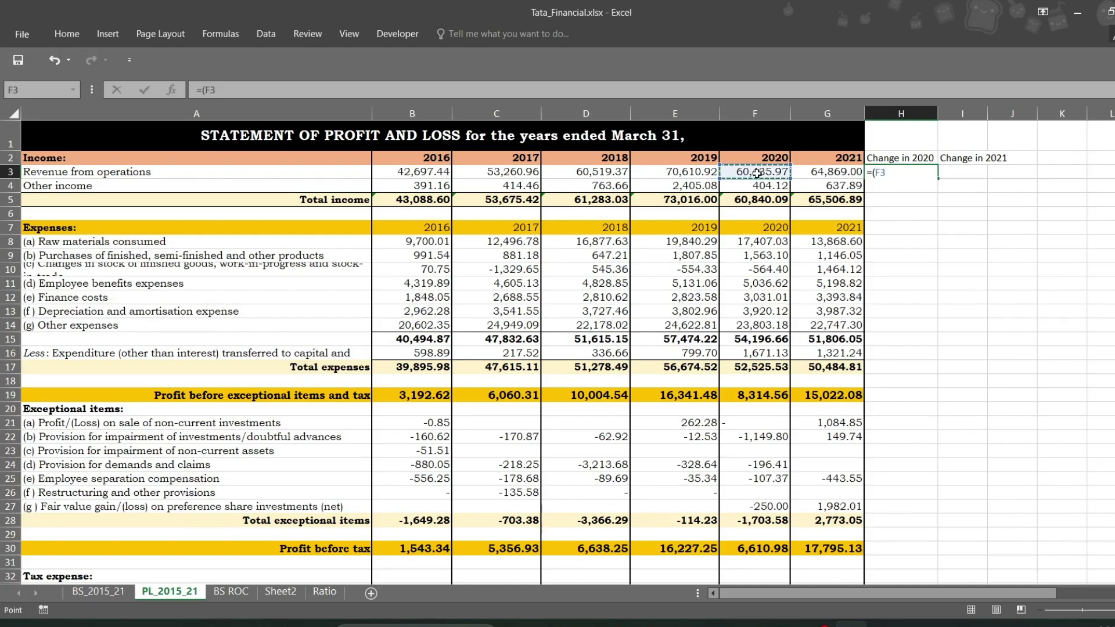
{"action": "type", "text": "-"}
{"action": "left_click", "coordinate": [698, 172]}
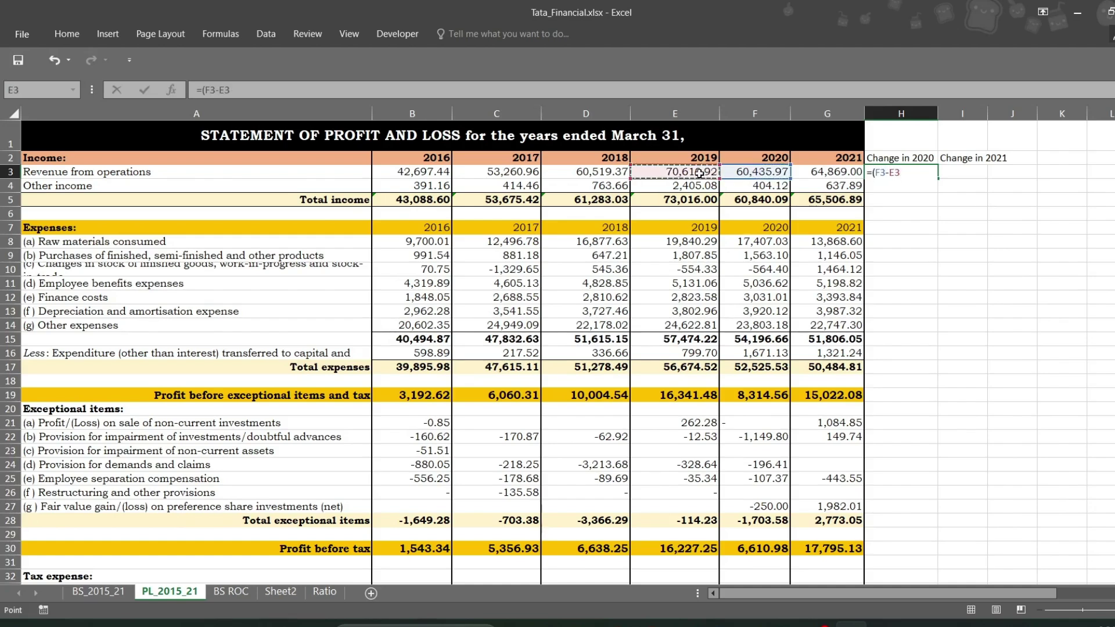
{"action": "type", "text": ")"}
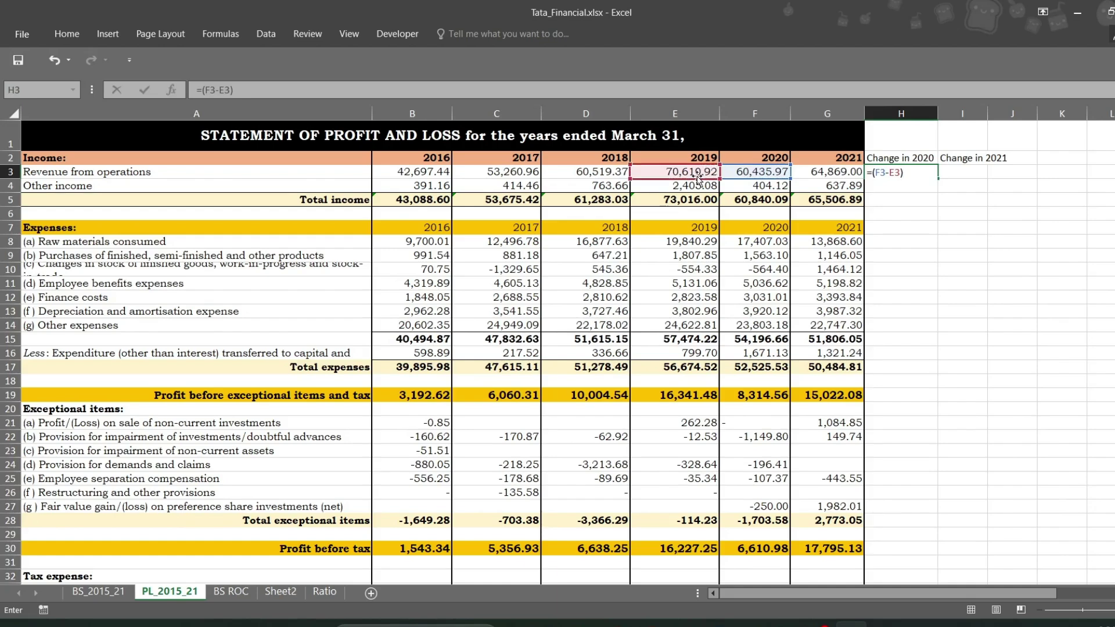
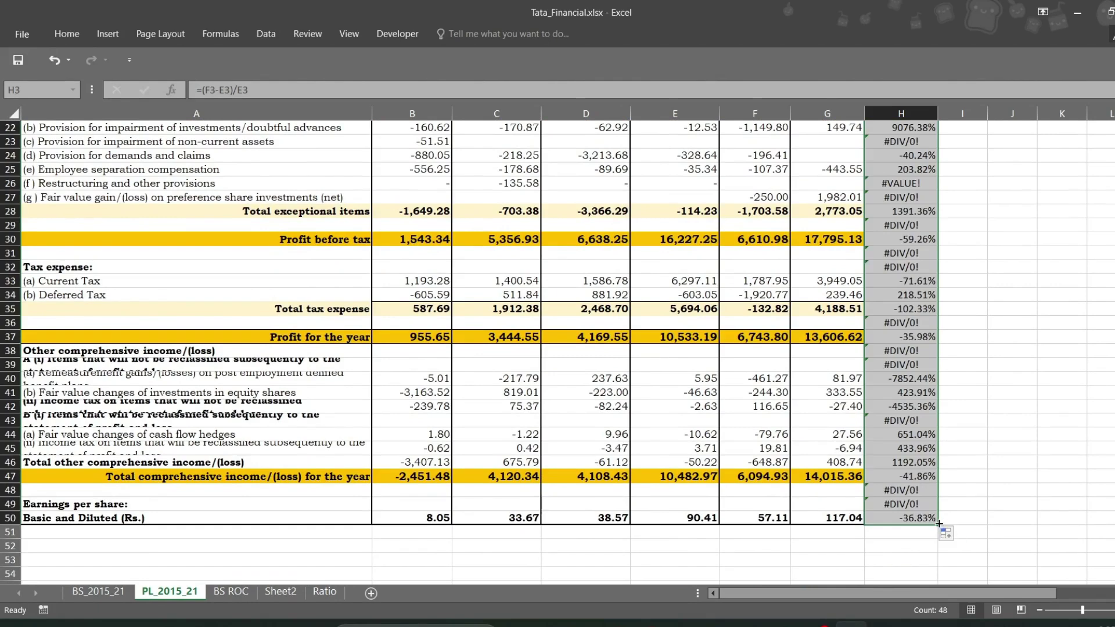
- Fill the rate-of-change formulas from H3:H50 across into column I for 2021
{"action": "left_click_drag", "start_coordinate": [938, 524], "coordinate": [981, 521]}
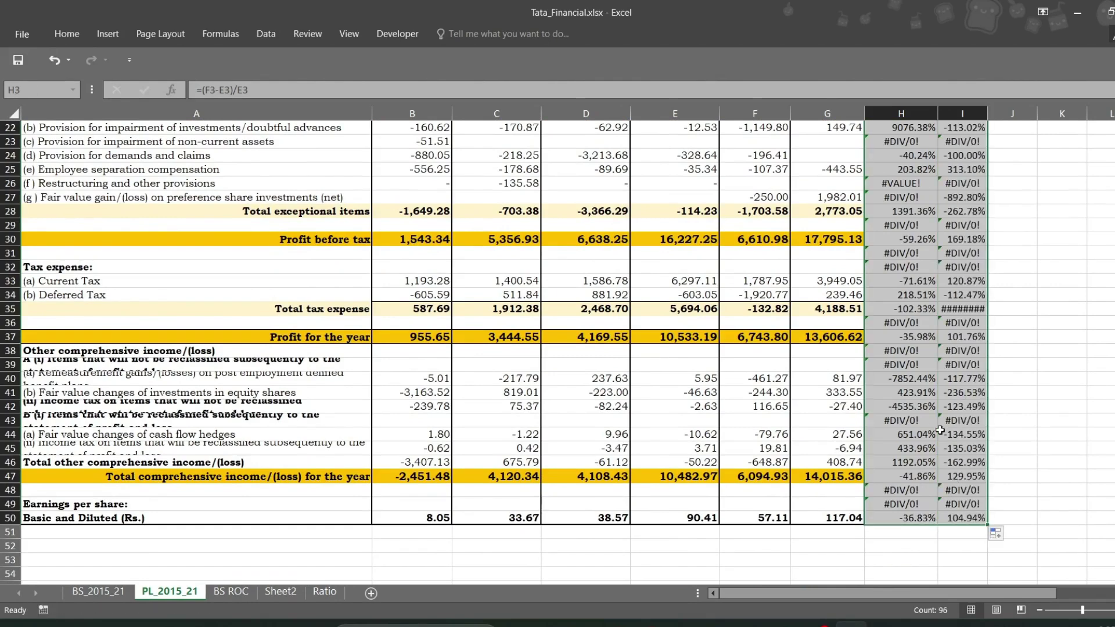
{"action": "scroll", "coordinate": [939, 430], "scroll_direction": "up", "scroll_amount": 7}
{"action": "left_click", "coordinate": [1061, 312]}
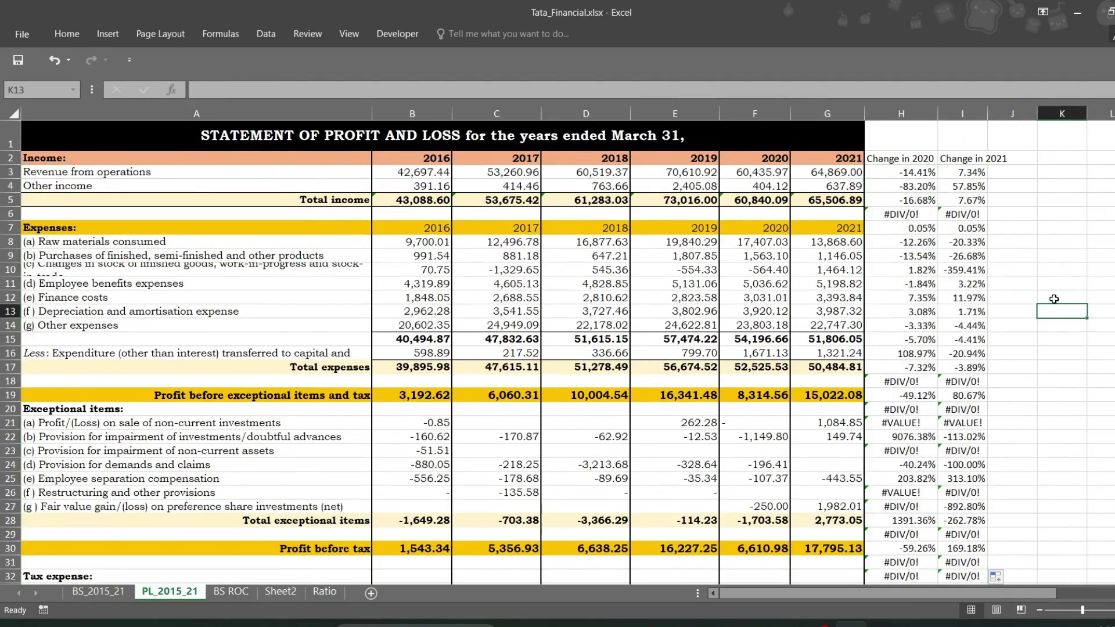
- Create a new conditional formatting rule for columns H and I using the Icon Sets format style
{"action": "left_click", "coordinate": [906, 111]}
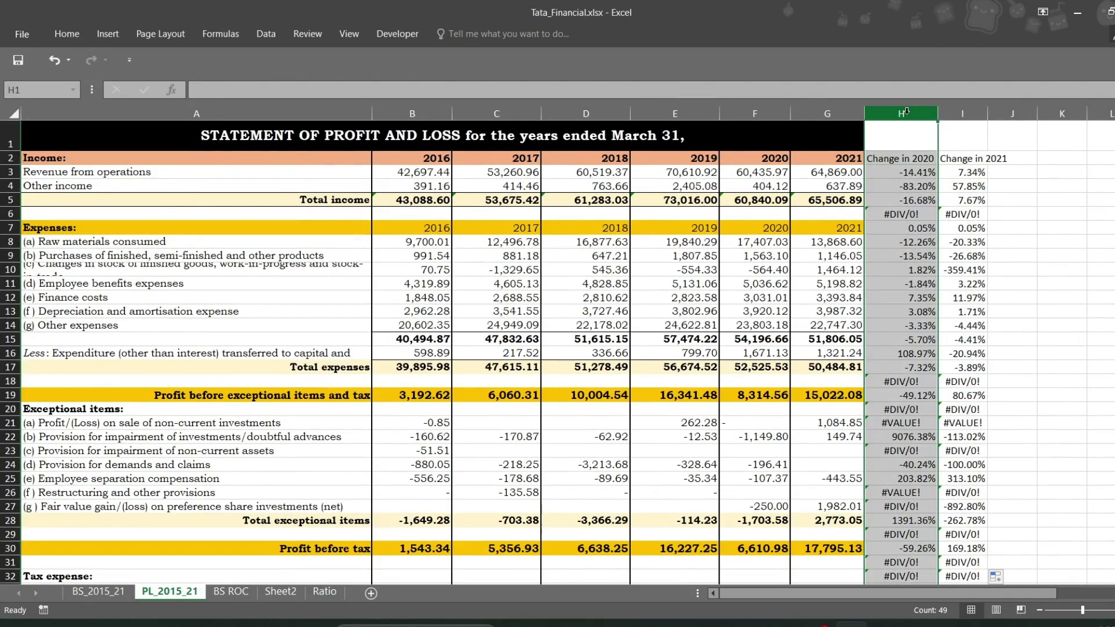
{"action": "left_click_drag", "start_coordinate": [906, 111], "coordinate": [961, 110]}
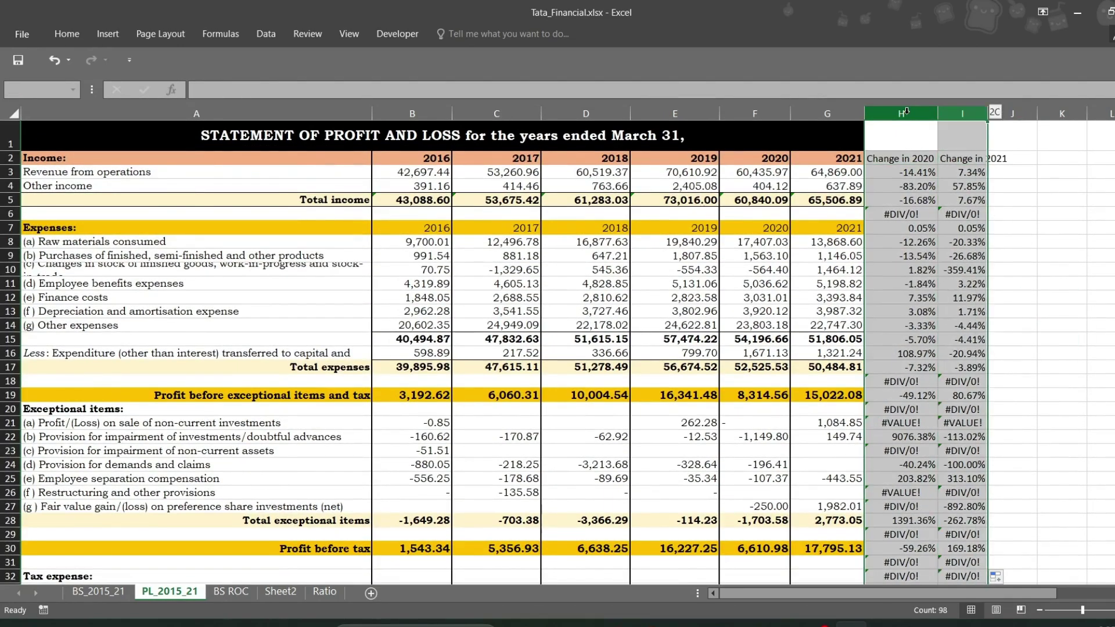
{"action": "left_click", "coordinate": [65, 31]}
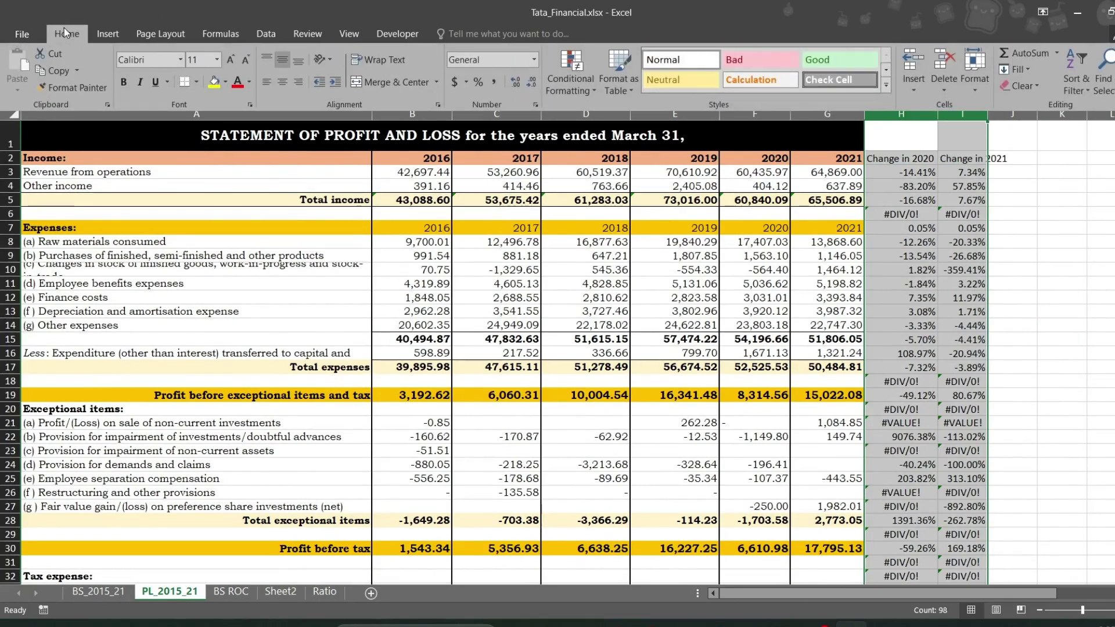
{"action": "left_click", "coordinate": [578, 95]}
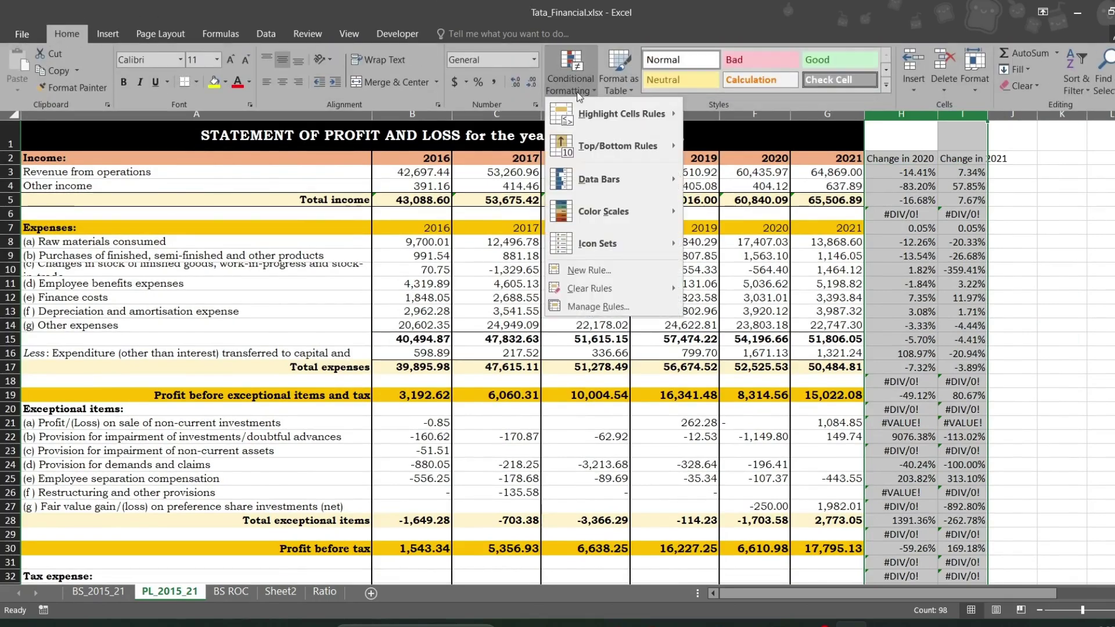
{"action": "left_click", "coordinate": [592, 309]}
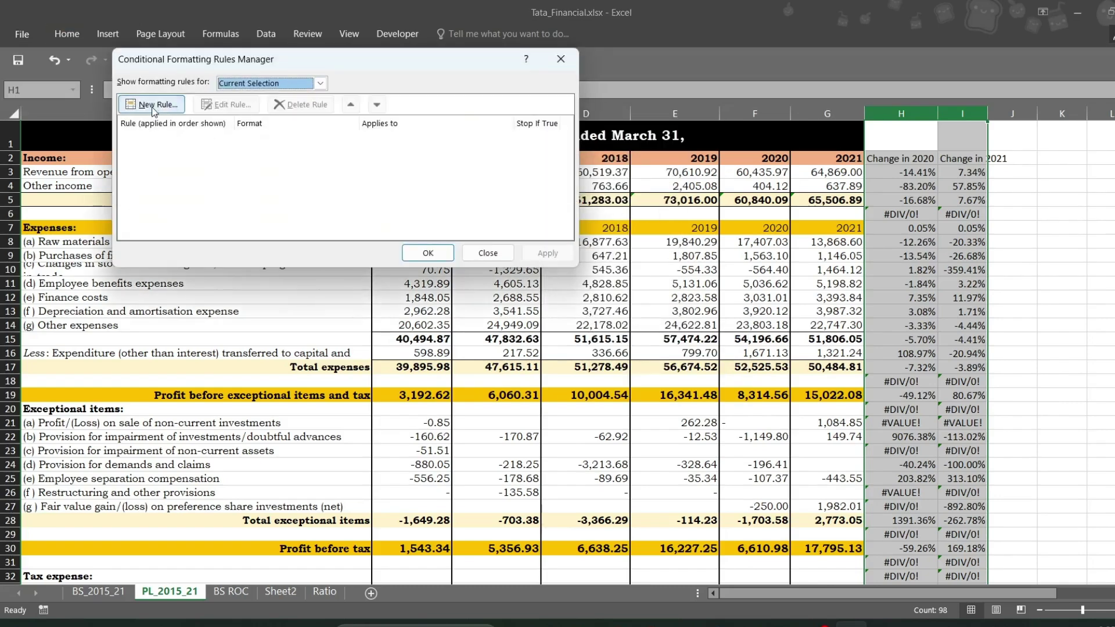
{"action": "left_click", "coordinate": [154, 104]}
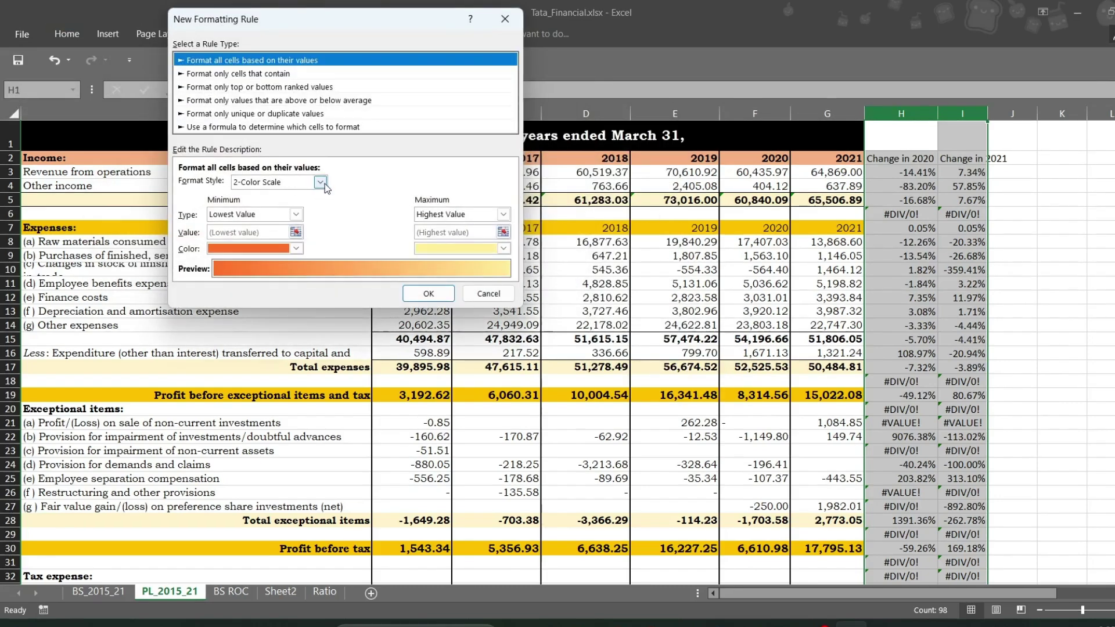
{"action": "left_click", "coordinate": [321, 183]}
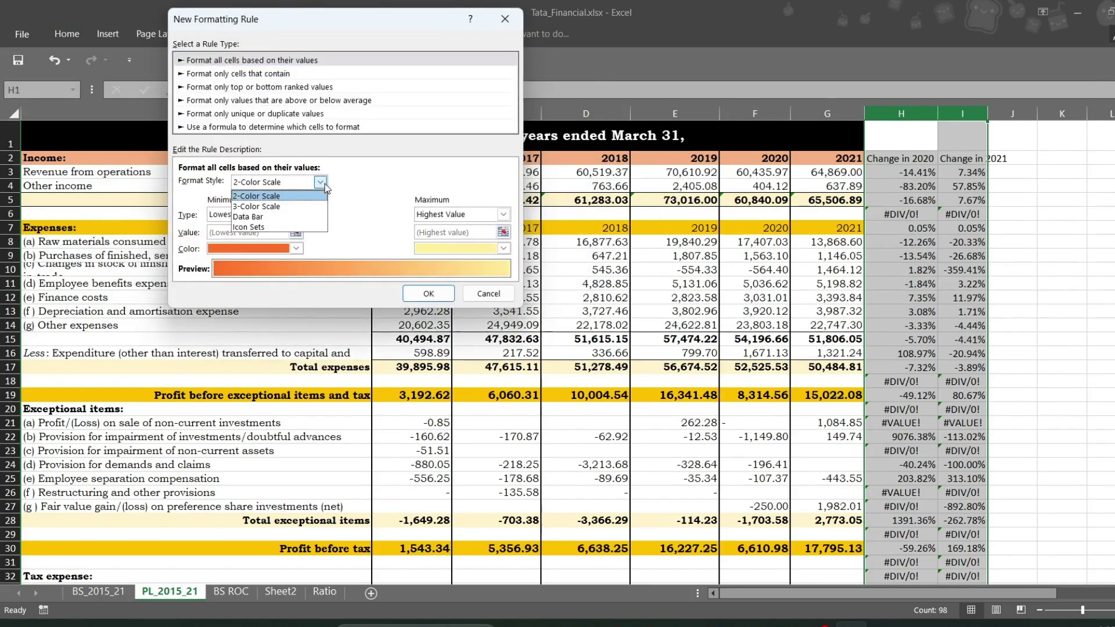
{"action": "left_click", "coordinate": [285, 228]}
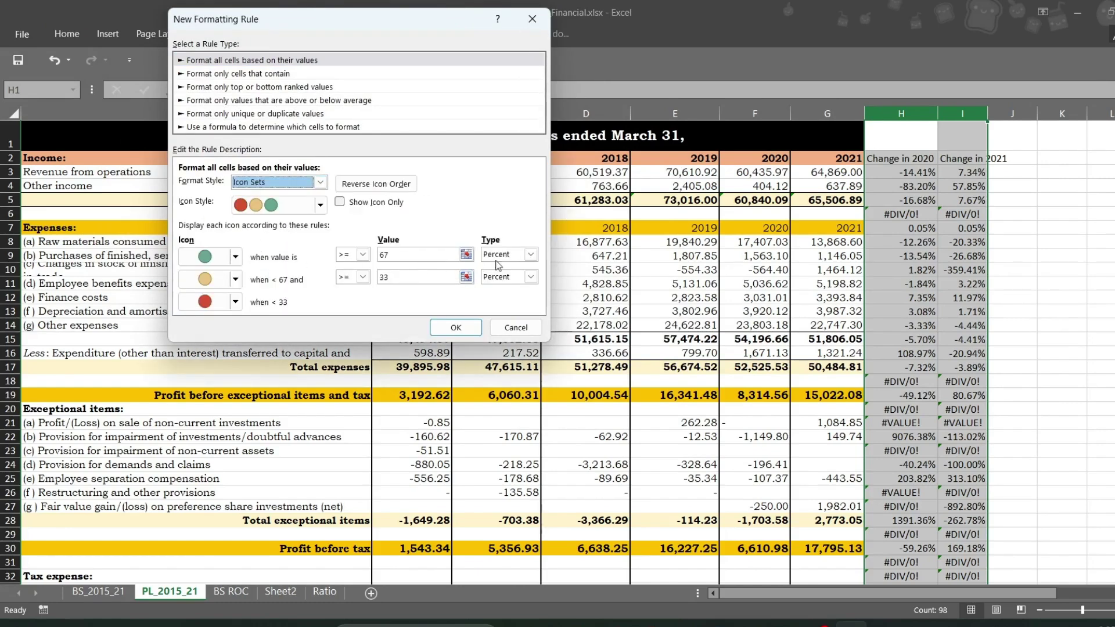
- Set both icon thresholds to the Number type, with green at 1 or more and yellow at -1 or more
{"action": "left_click", "coordinate": [530, 254]}
{"action": "left_click", "coordinate": [513, 275]}
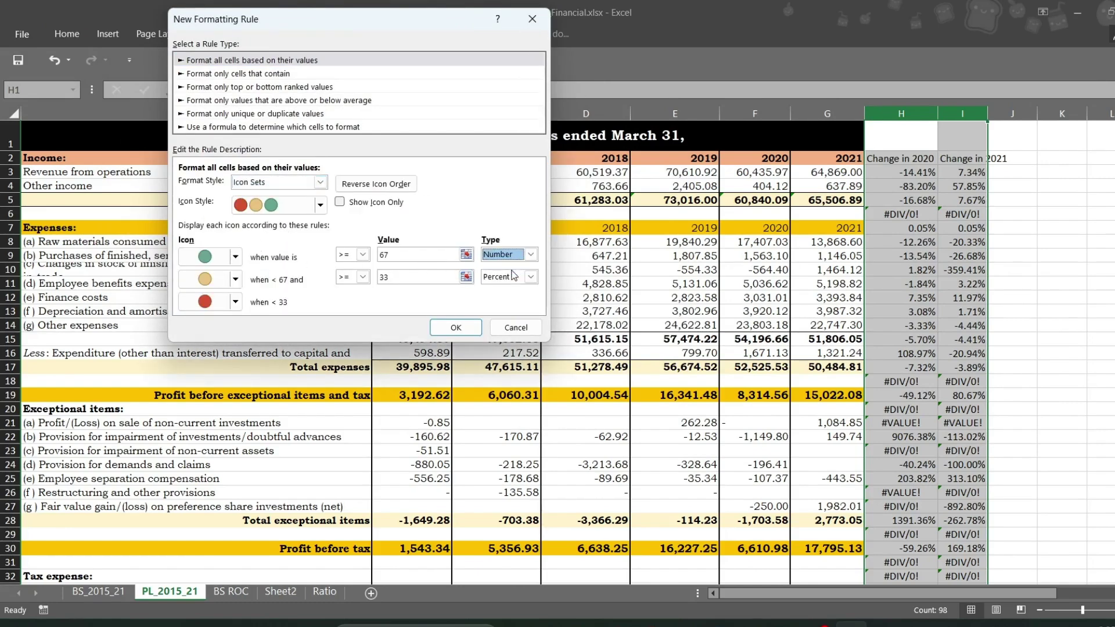
{"action": "left_click", "coordinate": [530, 277]}
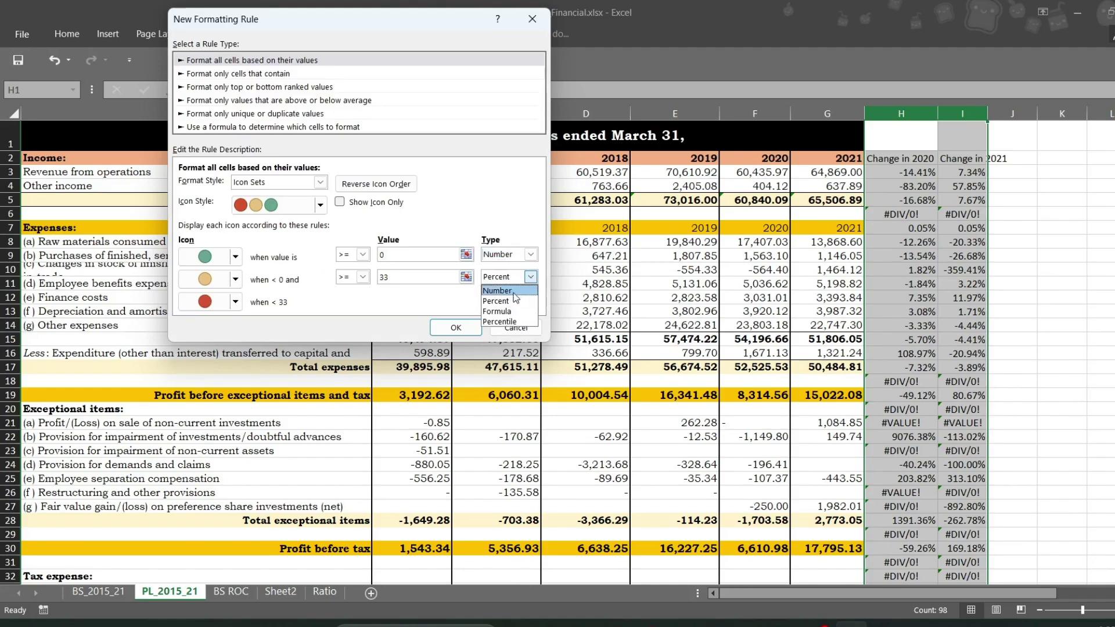
{"action": "left_click", "coordinate": [513, 291]}
{"action": "left_click", "coordinate": [393, 256]}
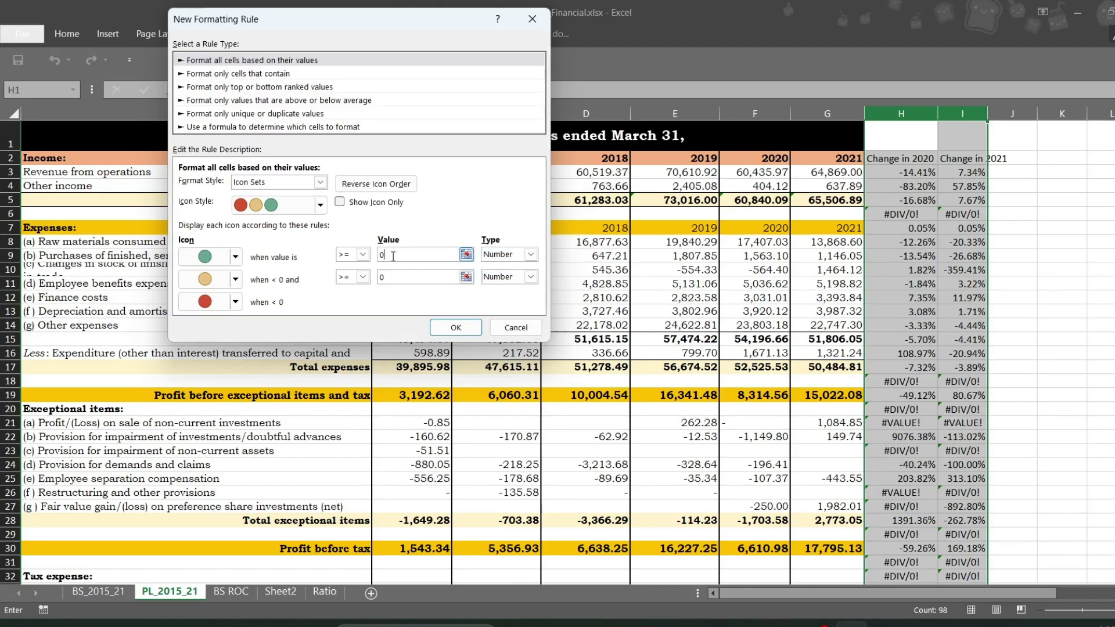
{"action": "type", "text": "1"}
{"action": "left_click", "coordinate": [388, 275]}
- Set the middle range to No Cell Icon and apply the rule to columns H and I, widening column I to fit
{"action": "left_click", "coordinate": [236, 280]}
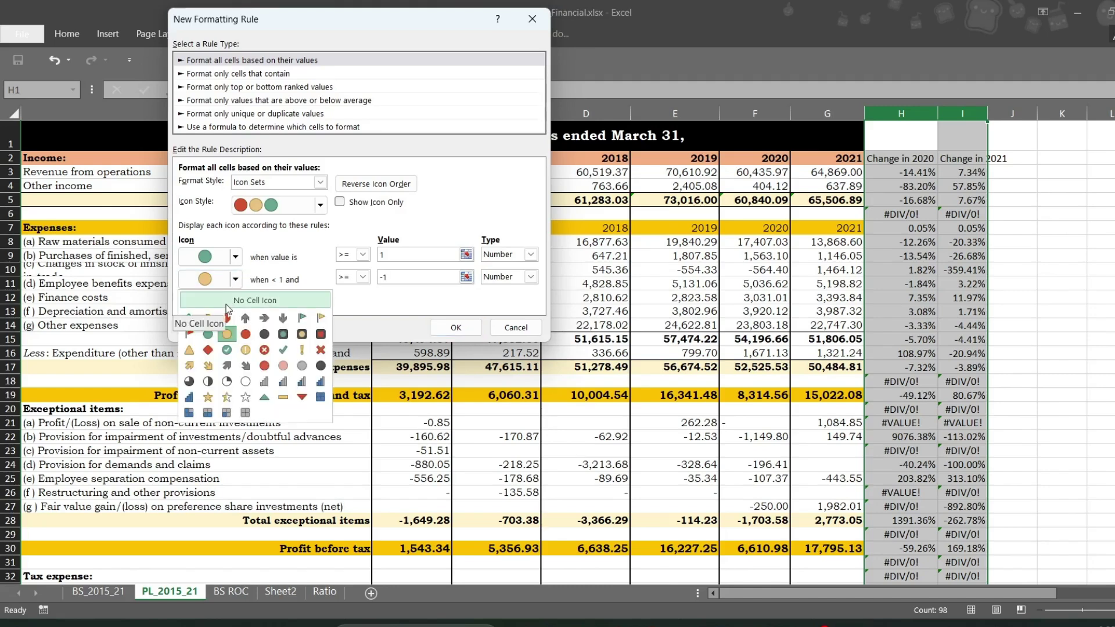
{"action": "left_click", "coordinate": [255, 300]}
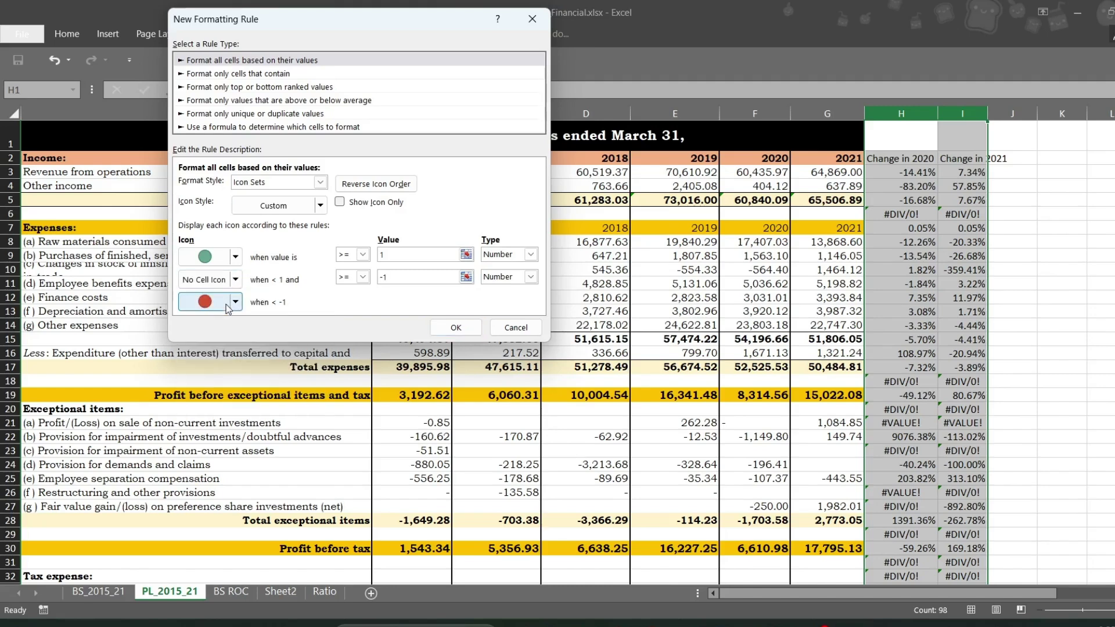
{"action": "left_click", "coordinate": [434, 331]}
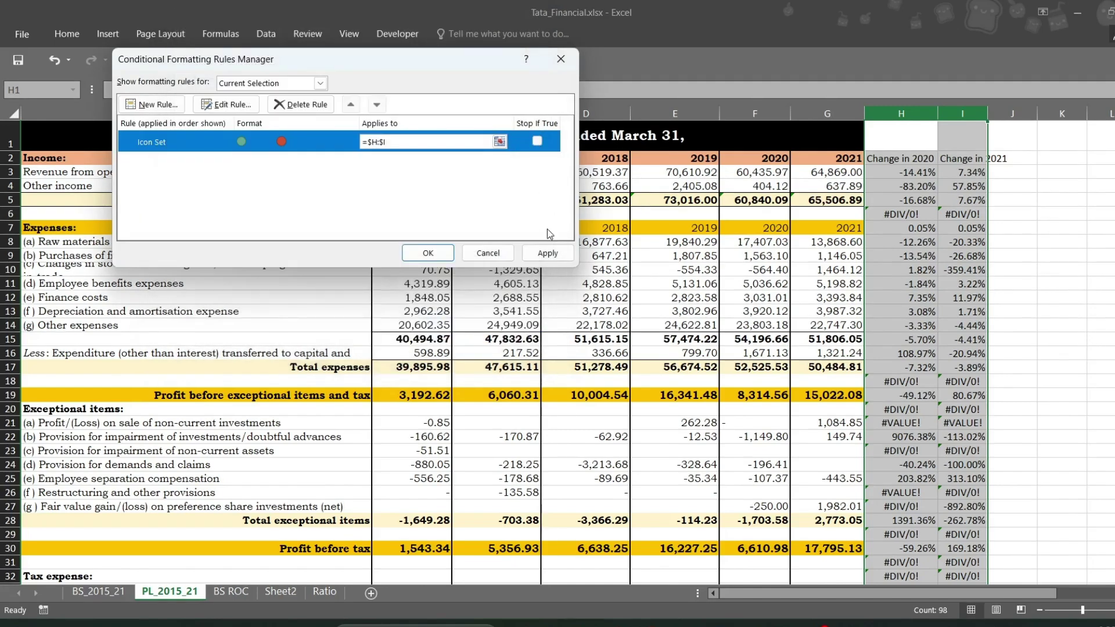
{"action": "left_click", "coordinate": [546, 253]}
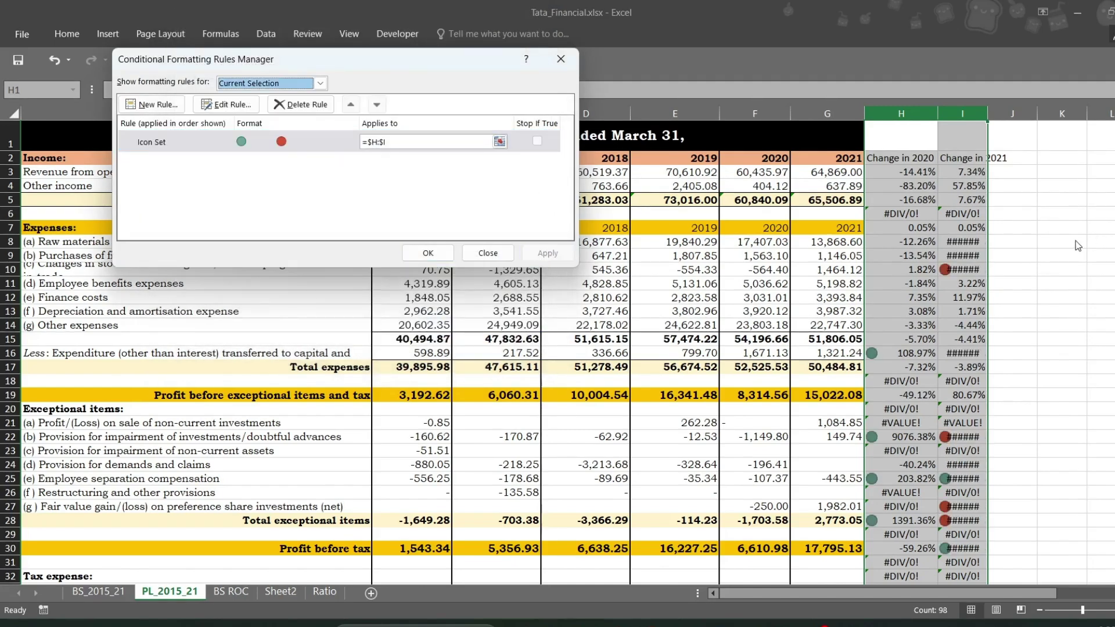
{"action": "left_click", "coordinate": [428, 253]}
{"action": "left_click_drag", "start_coordinate": [987, 115], "coordinate": [1011, 115]}
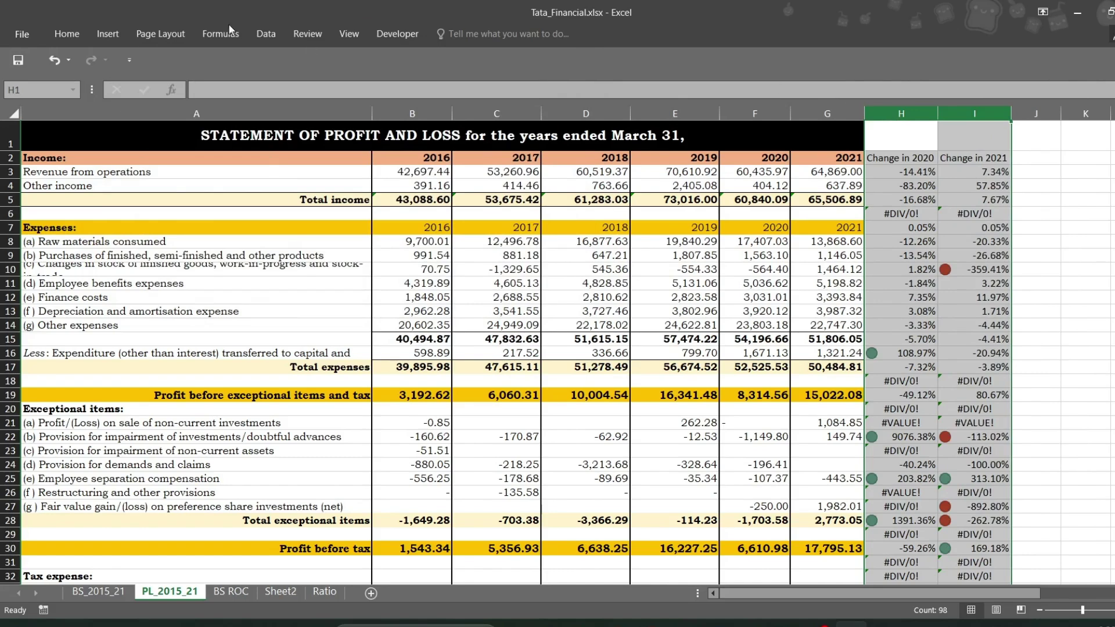
- Highlight cells in columns H and I that are greater than 100% using Green Fill with Dark Green Text
{"action": "left_click", "coordinate": [59, 34]}
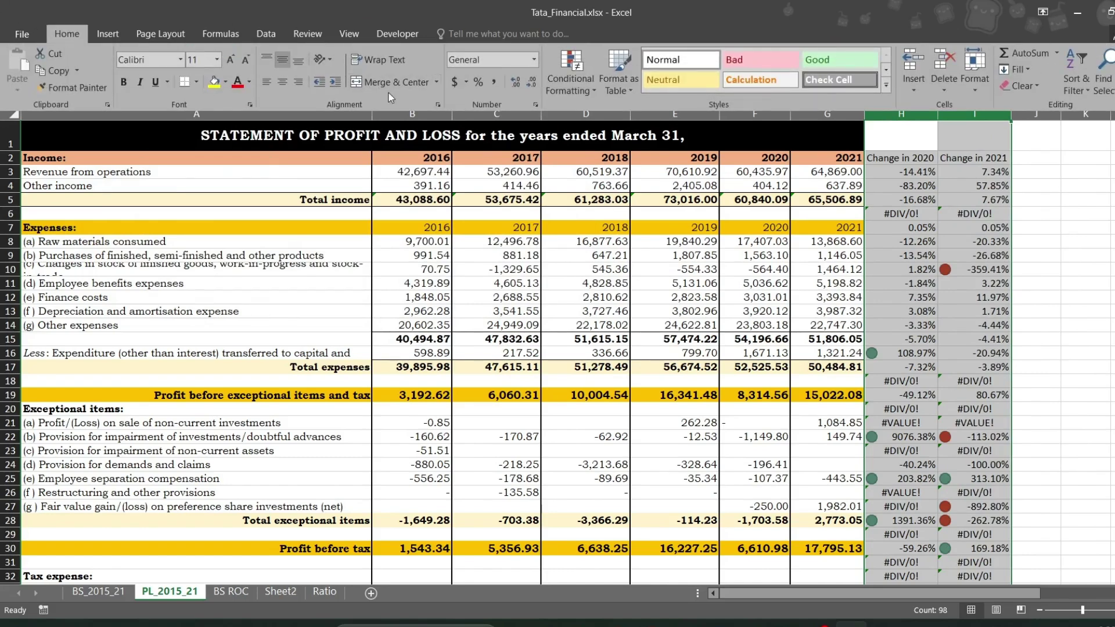
{"action": "left_click", "coordinate": [575, 82]}
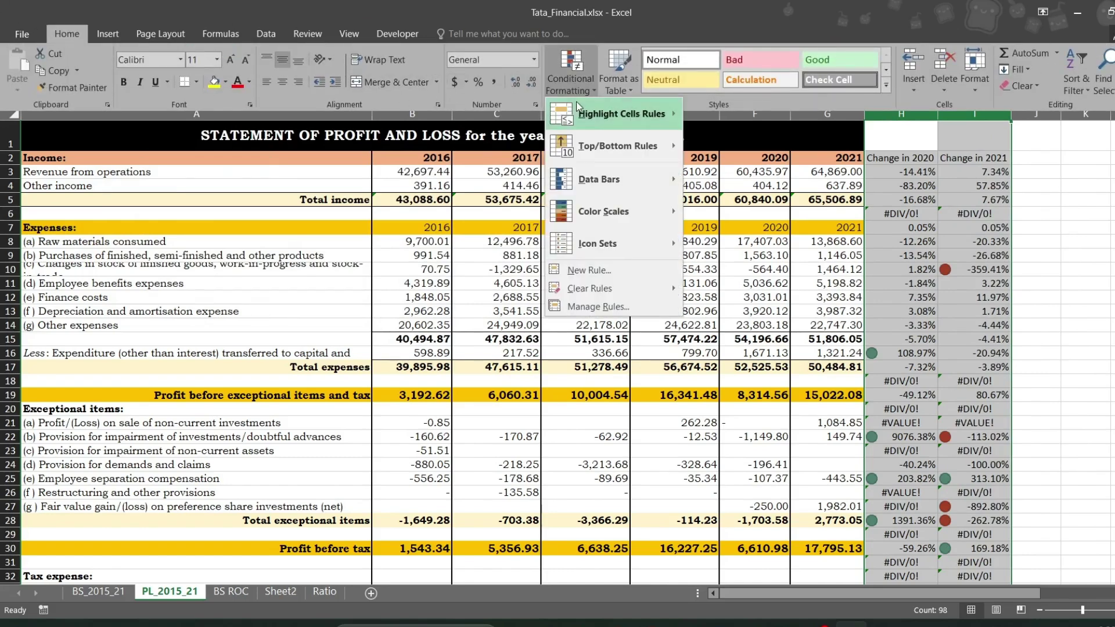
{"action": "mouse_move", "coordinate": [582, 118]}
{"action": "left_click", "coordinate": [747, 114]}
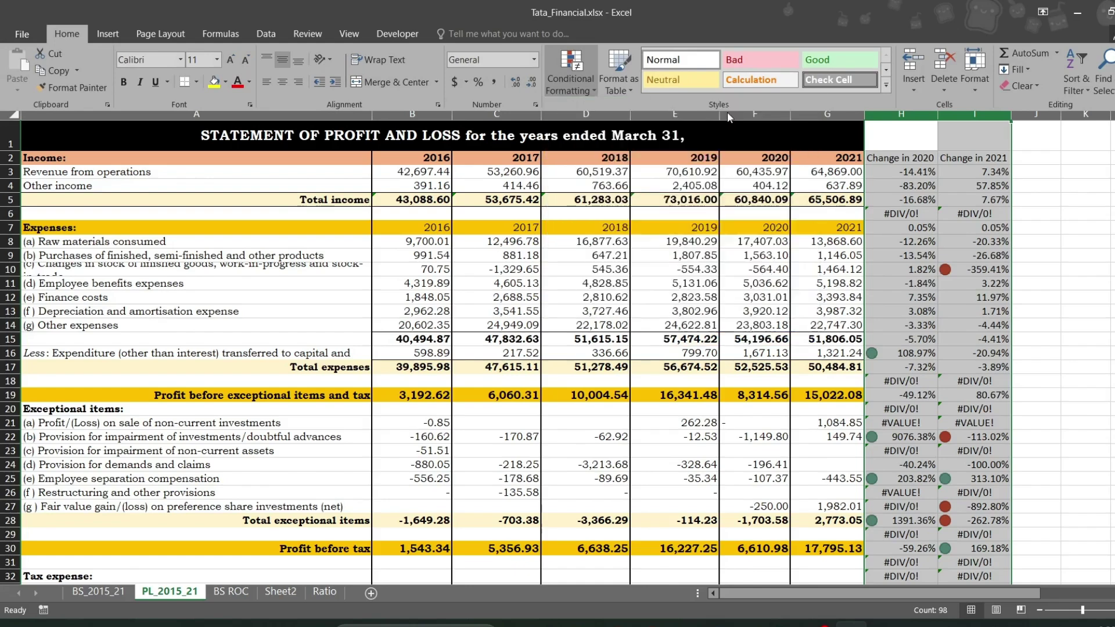
{"action": "key", "text": "BackSpace"}
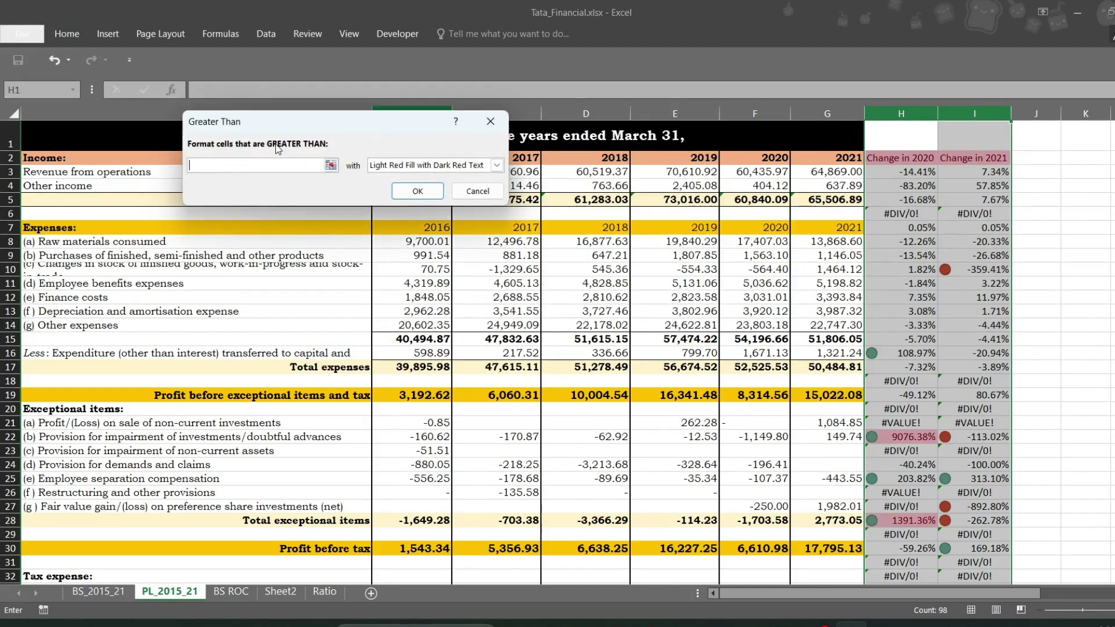
{"action": "type", "text": "100"}
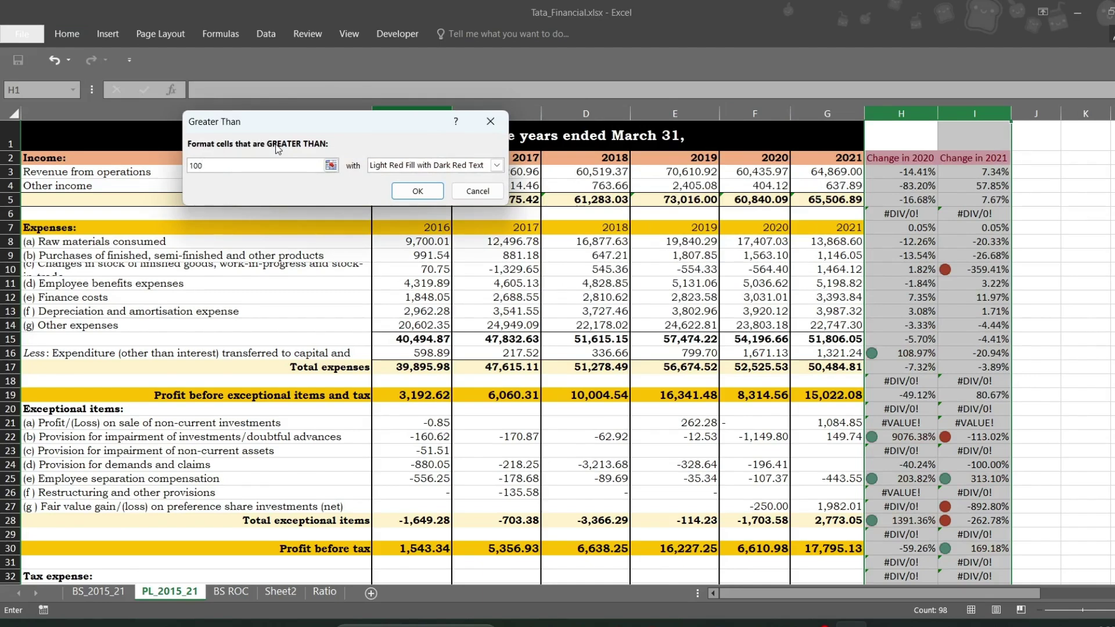
{"action": "type", "text": "%"}
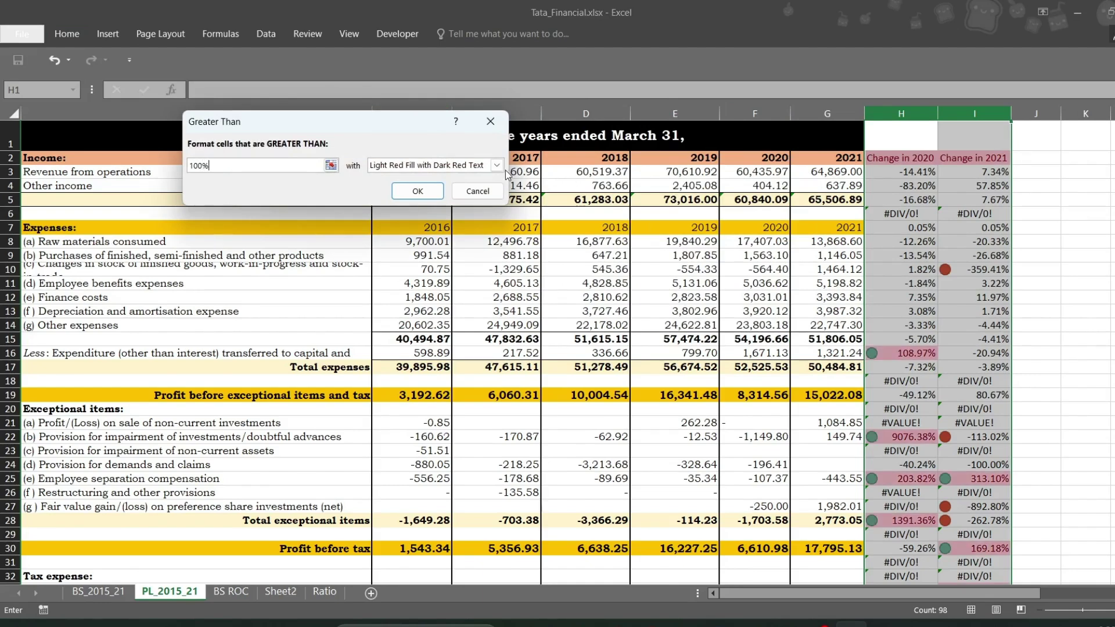
{"action": "left_click", "coordinate": [497, 165]}
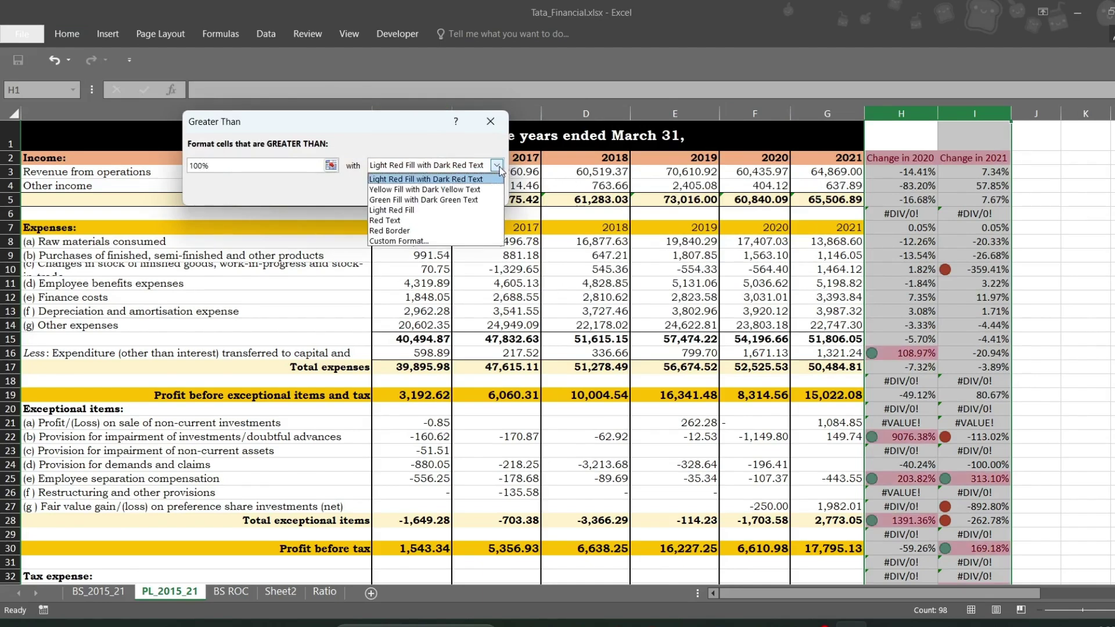
{"action": "left_click", "coordinate": [440, 200]}
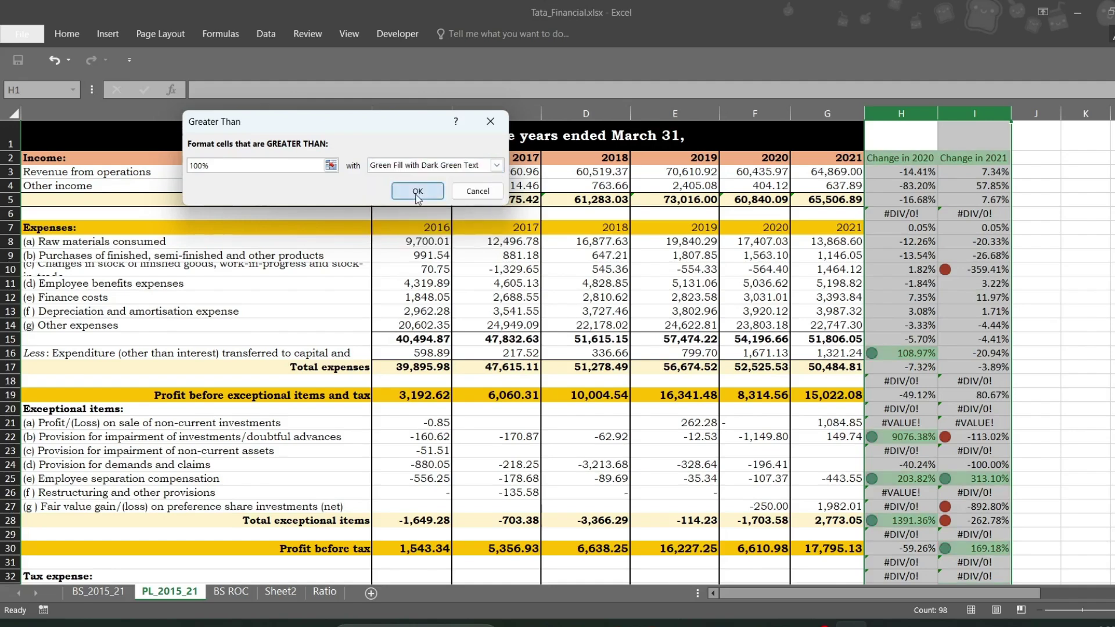
{"action": "left_click", "coordinate": [416, 191]}
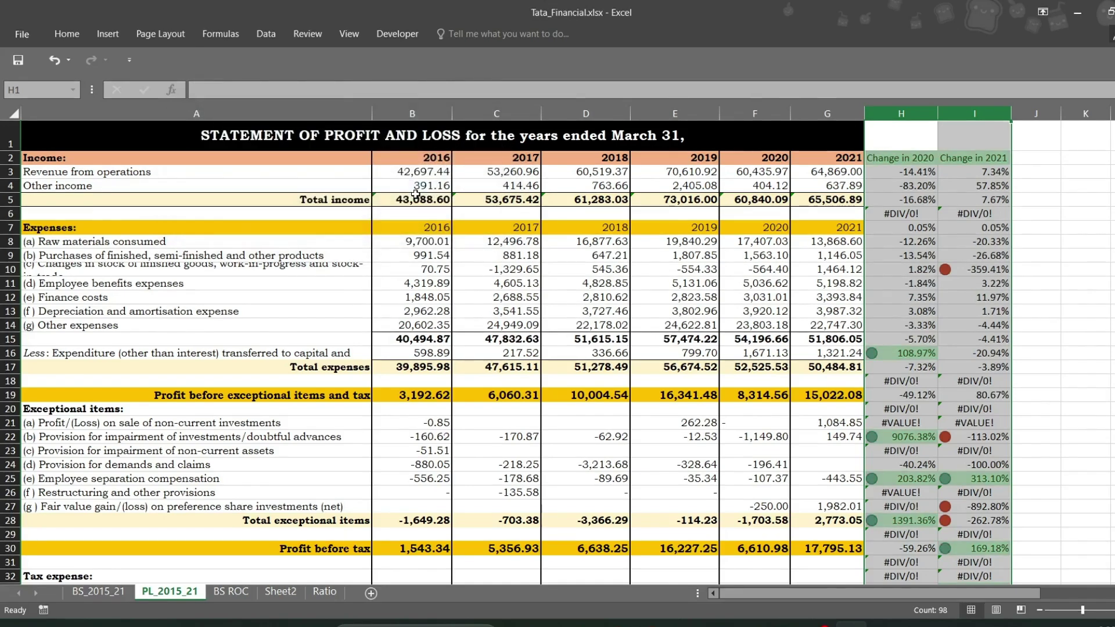
- Highlight cells in columns H and I that are less than -99.99% using Light Red Fill with Dark Red Text
{"action": "left_click", "coordinate": [66, 34]}
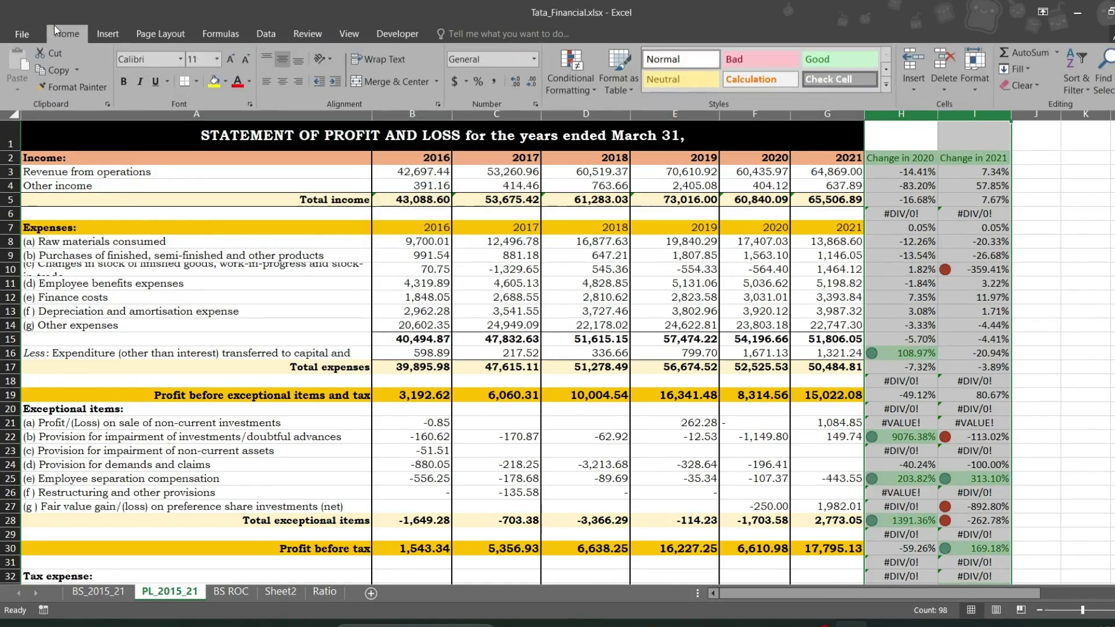
{"action": "left_click", "coordinate": [570, 79]}
{"action": "mouse_move", "coordinate": [596, 125]}
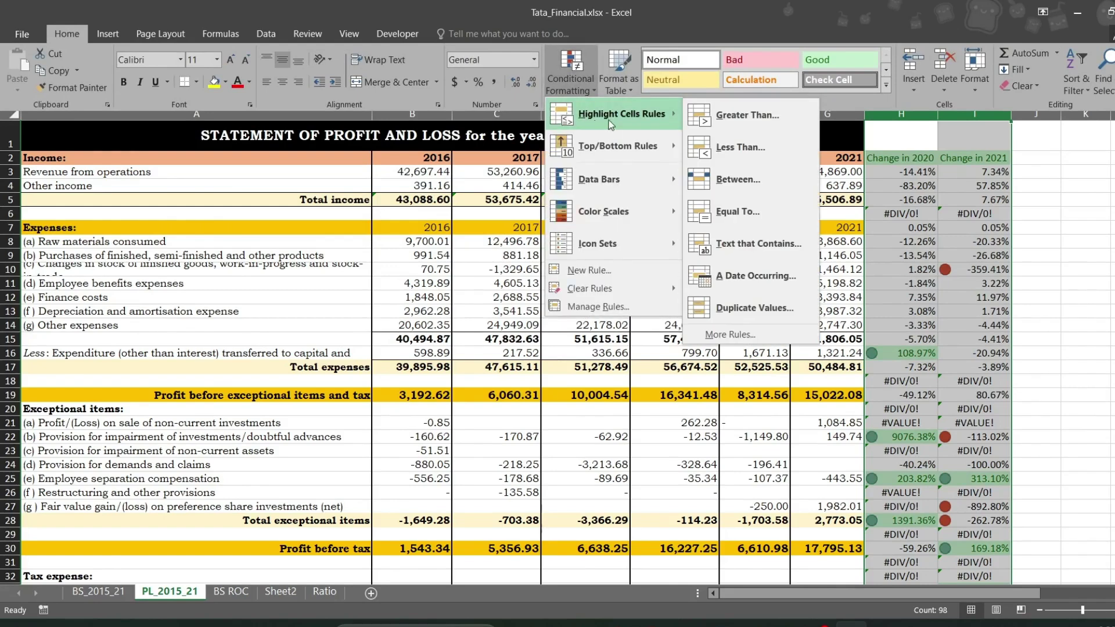
{"action": "left_click", "coordinate": [731, 148]}
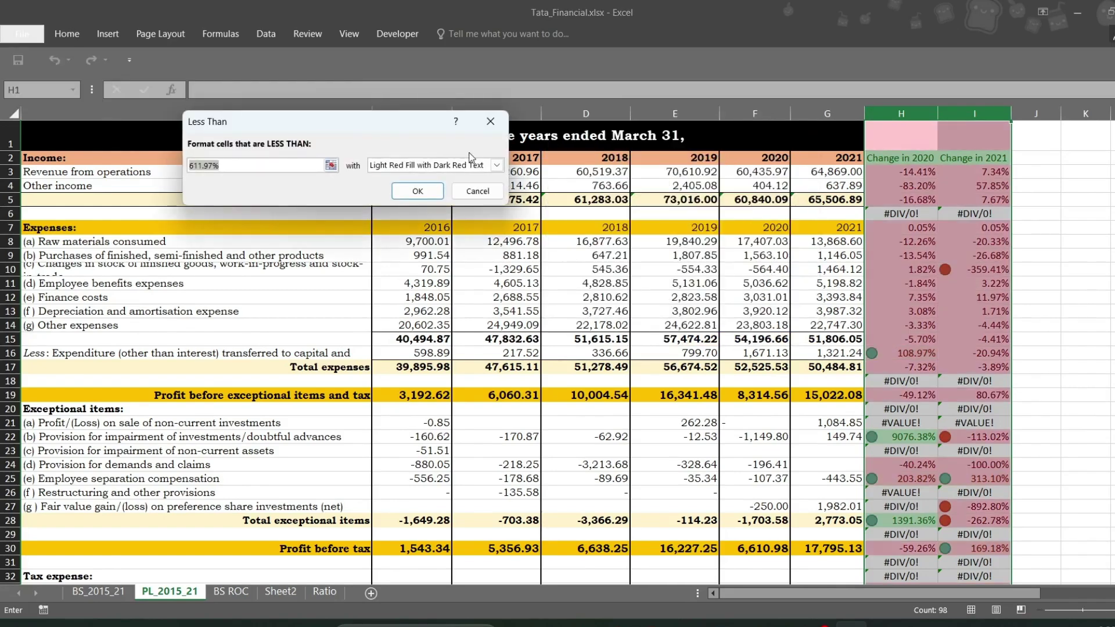
{"action": "key", "text": "BackSpace"}
{"action": "type", "text": "-99"}
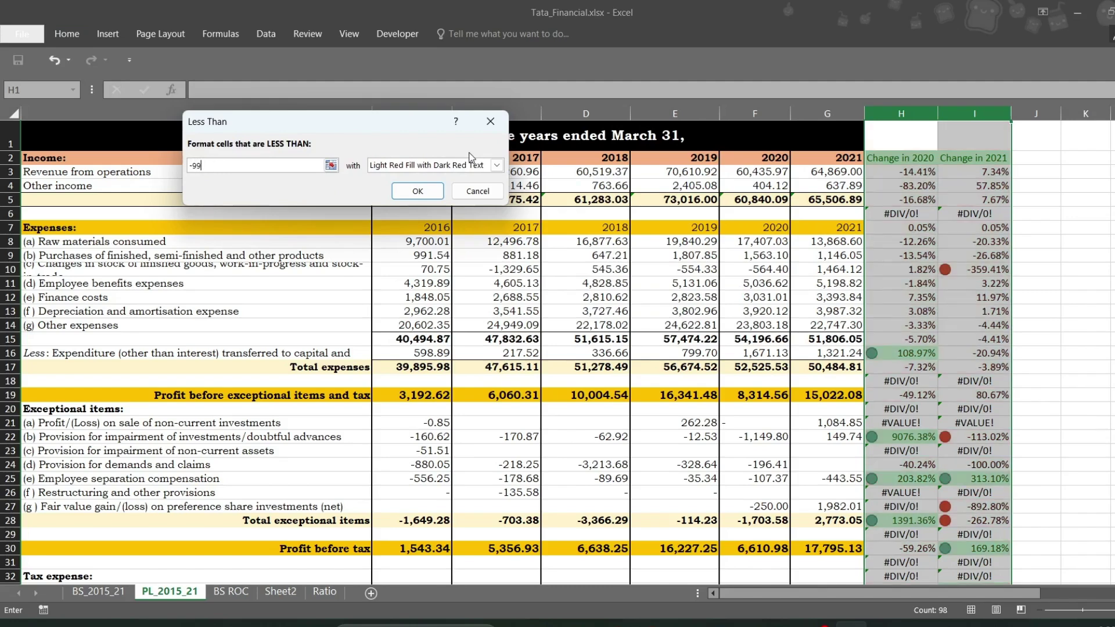
{"action": "type", "text": ".99%"}
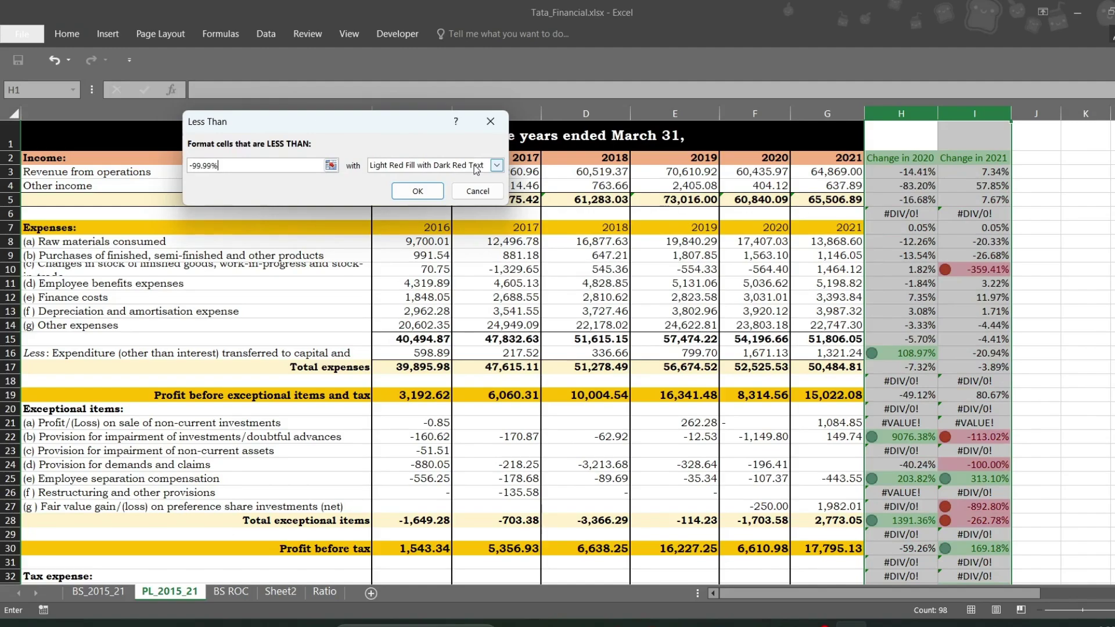
{"action": "left_click", "coordinate": [417, 191]}
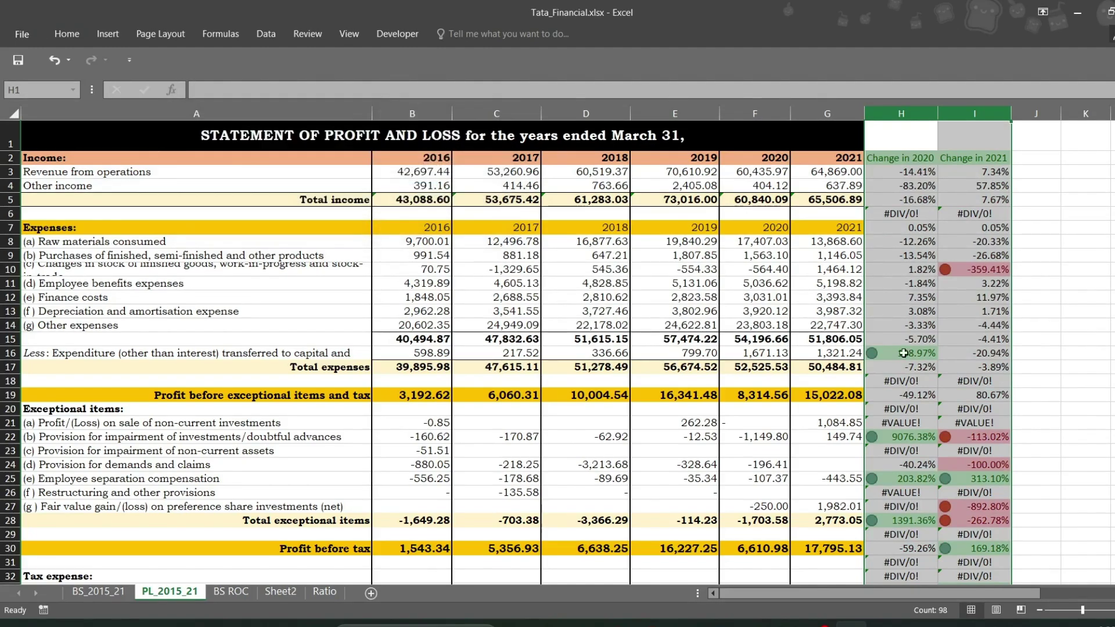
{"action": "scroll", "coordinate": [903, 353], "scroll_direction": "down", "scroll_amount": 2}
{"action": "left_click", "coordinate": [1007, 391]}
{"action": "scroll", "coordinate": [1007, 391], "scroll_direction": "down", "scroll_amount": 7}
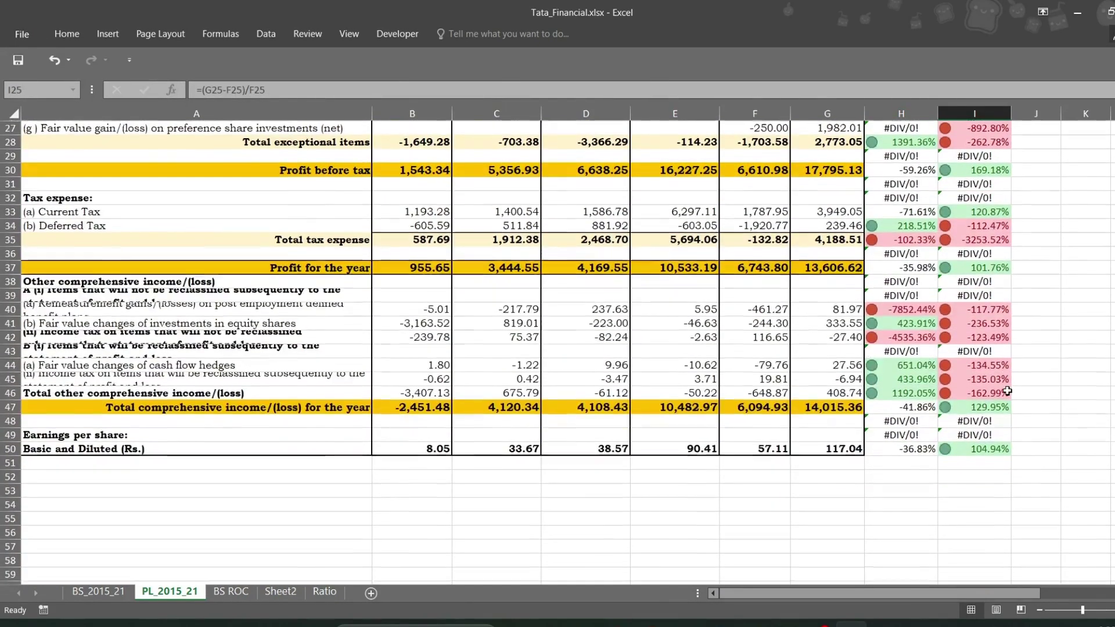
{"action": "scroll", "coordinate": [1007, 391], "scroll_direction": "up", "scroll_amount": 9}
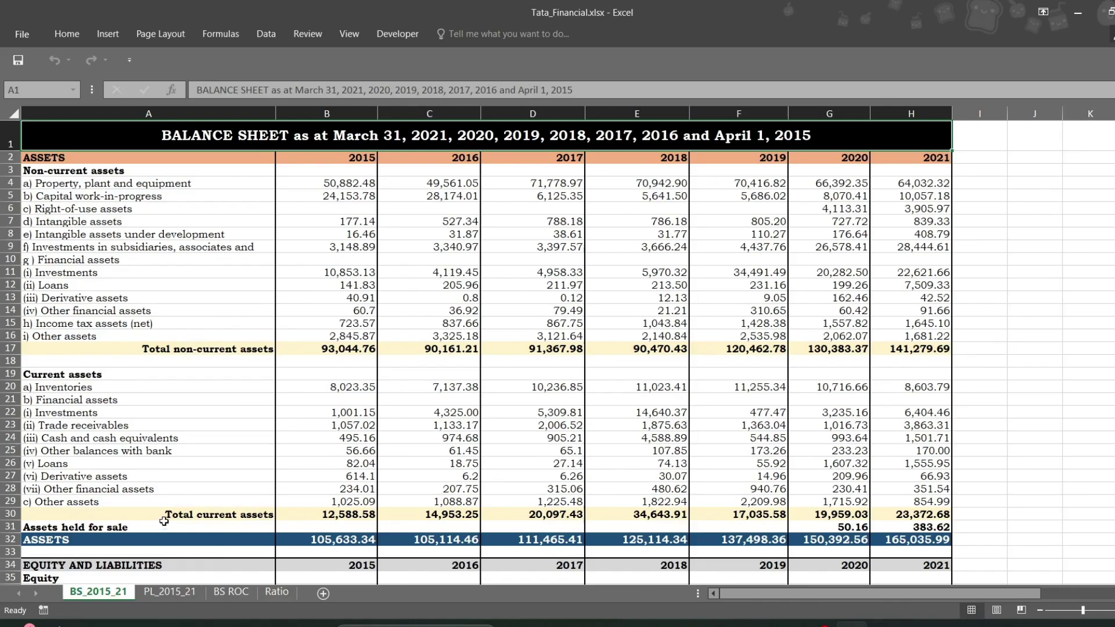
- Add a new worksheet after BS_2015_21 and rename it BS VA
{"action": "left_click", "coordinate": [321, 596]}
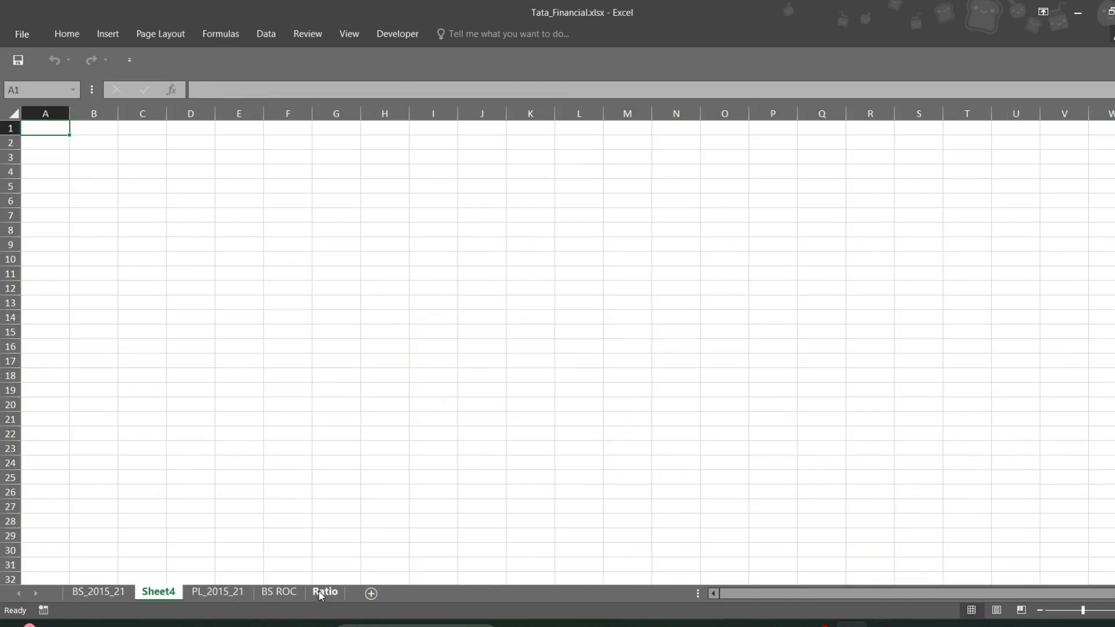
{"action": "right_click", "coordinate": [159, 593]}
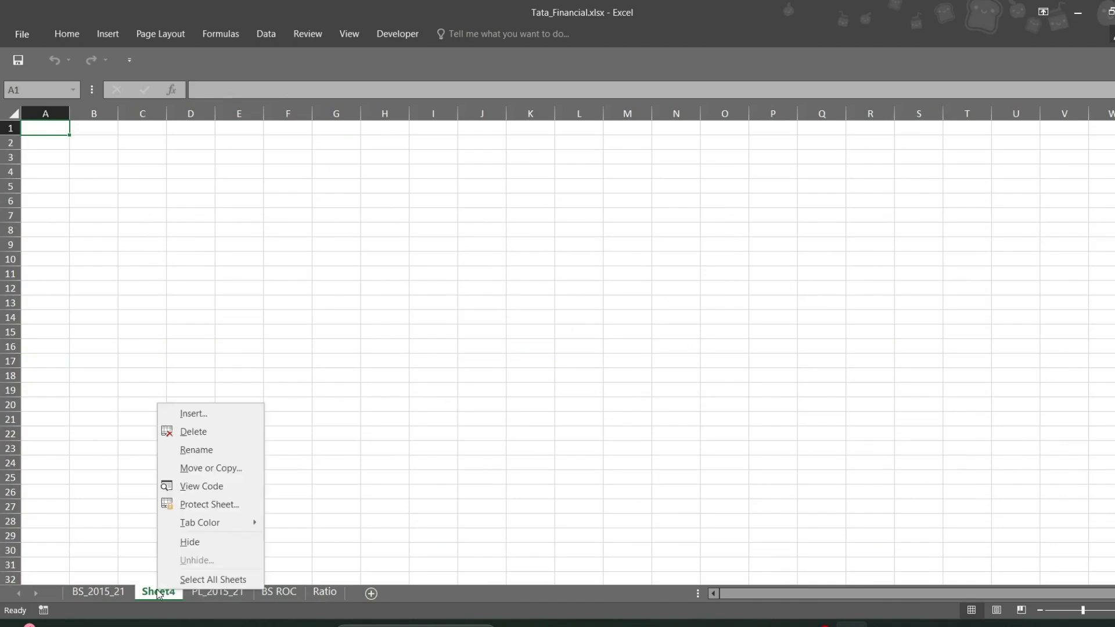
{"action": "left_click", "coordinate": [212, 452]}
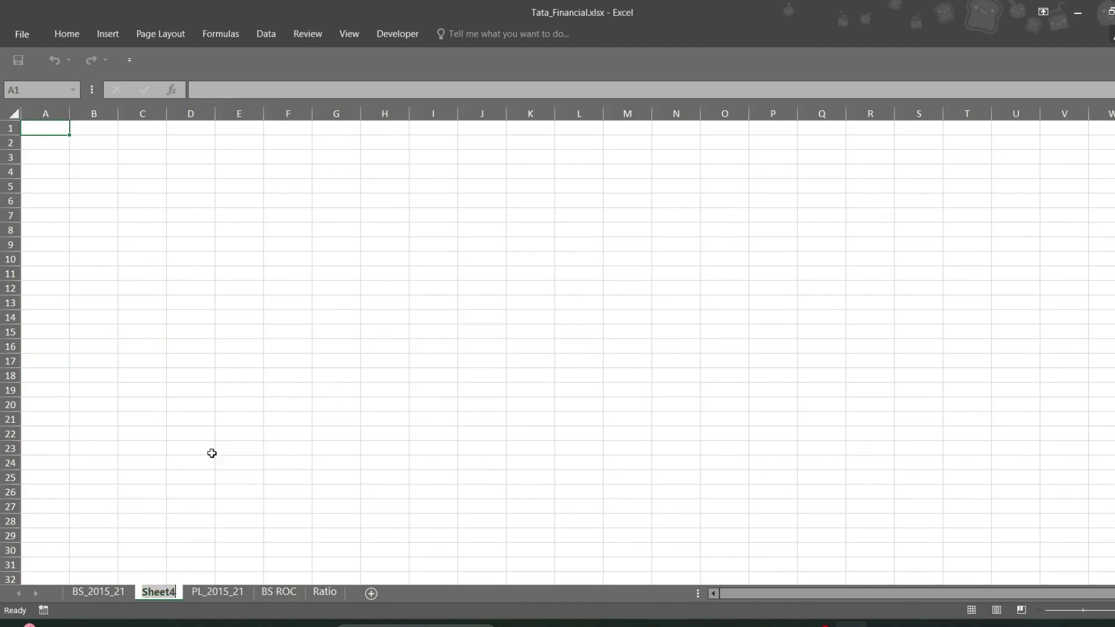
{"action": "type", "text": "BS"}
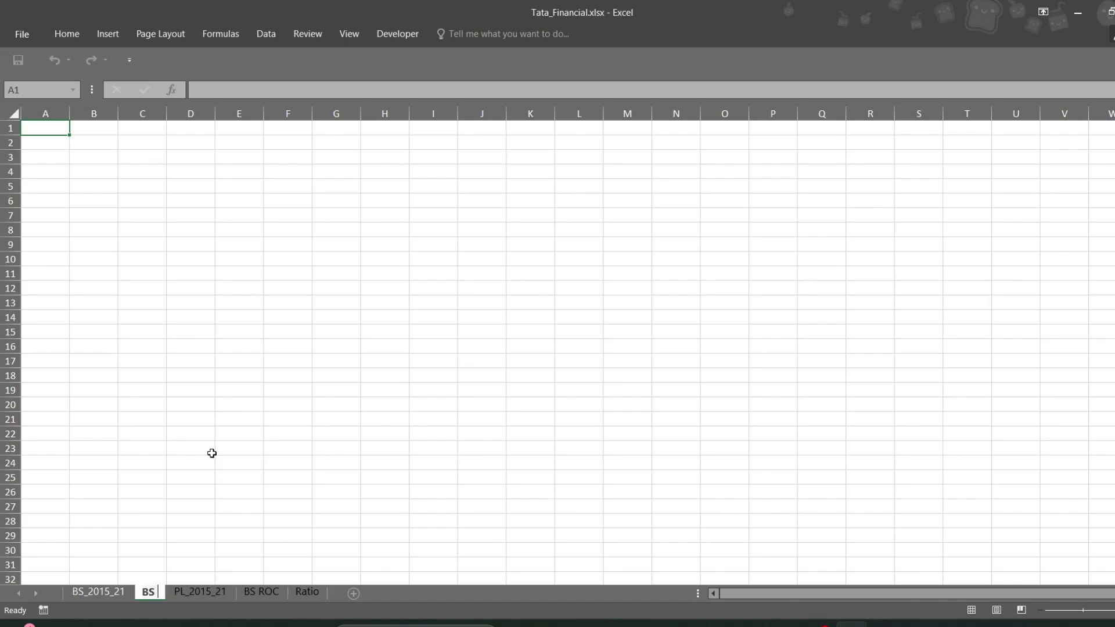
{"action": "type", "text": " VA"}
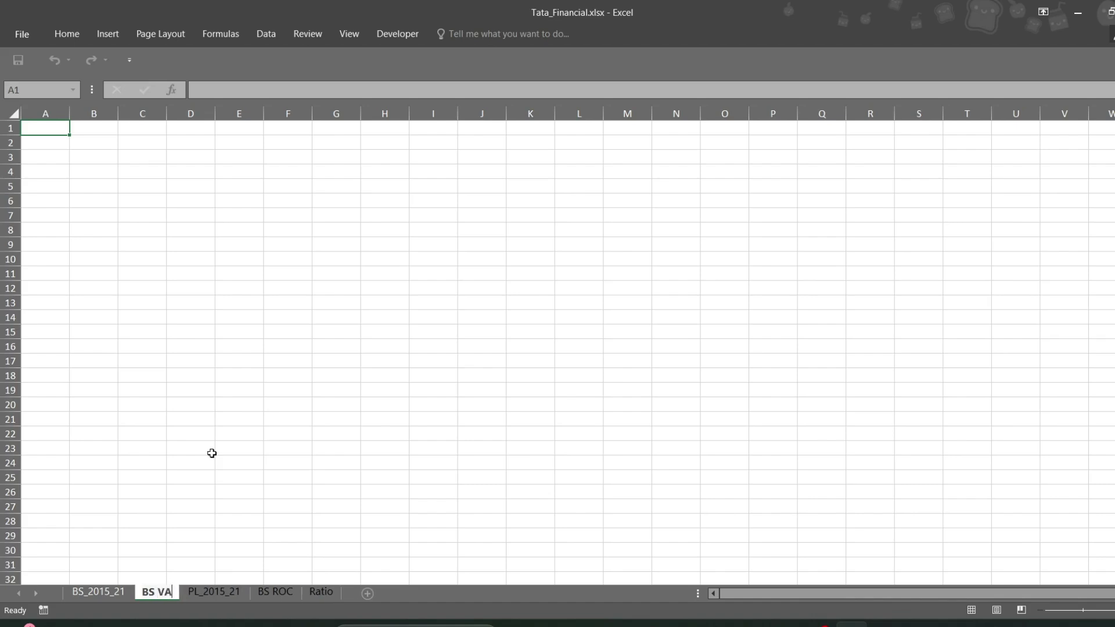
- Copy the entire BS_2015_21 sheet and paste it into the BS VA sheet at cell A1
{"action": "left_click", "coordinate": [106, 591]}
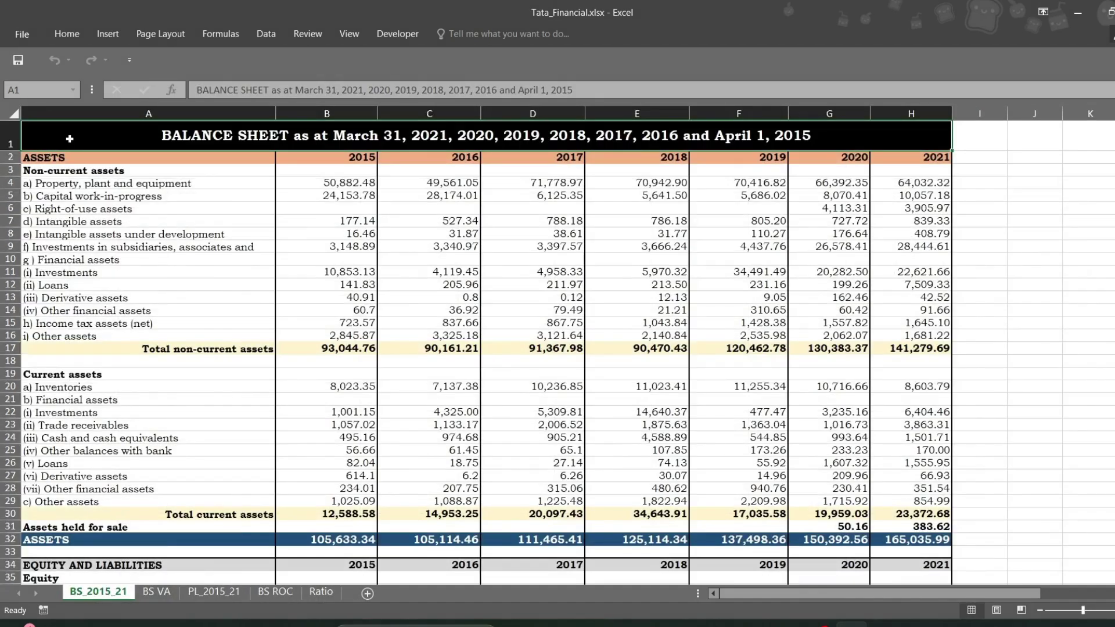
{"action": "left_click", "coordinate": [15, 111]}
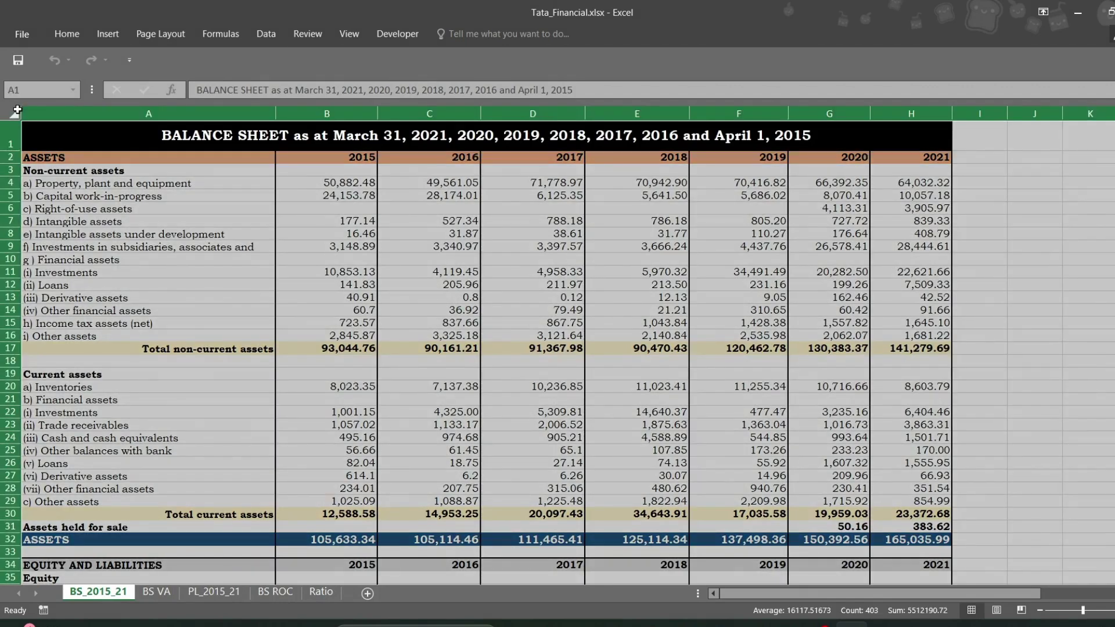
{"action": "key", "text": "ctrl+c"}
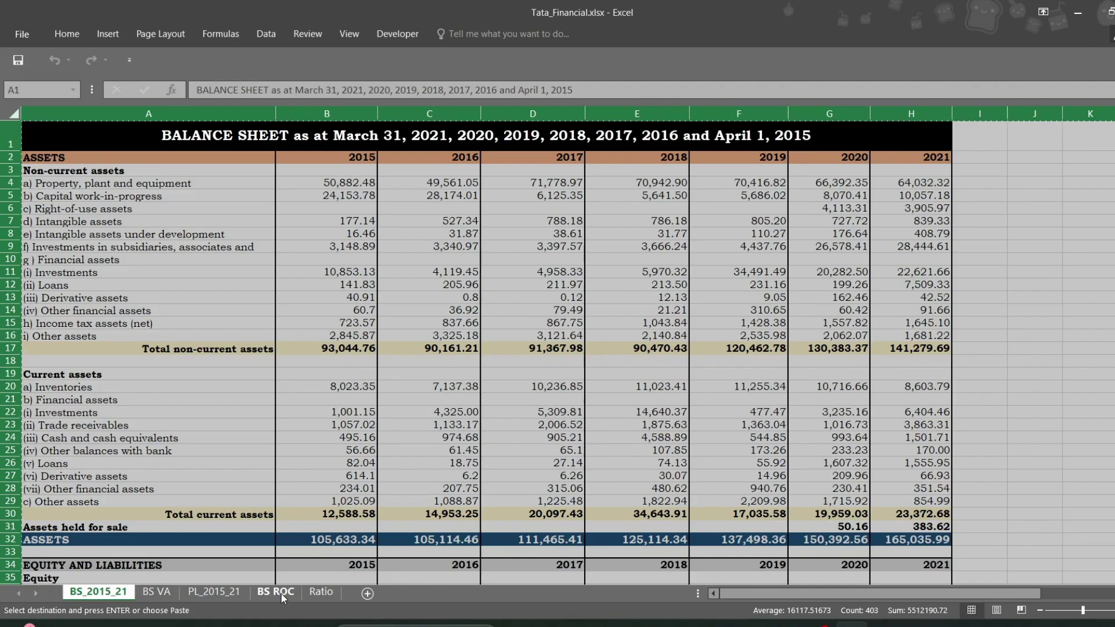
{"action": "left_click", "coordinate": [156, 591]}
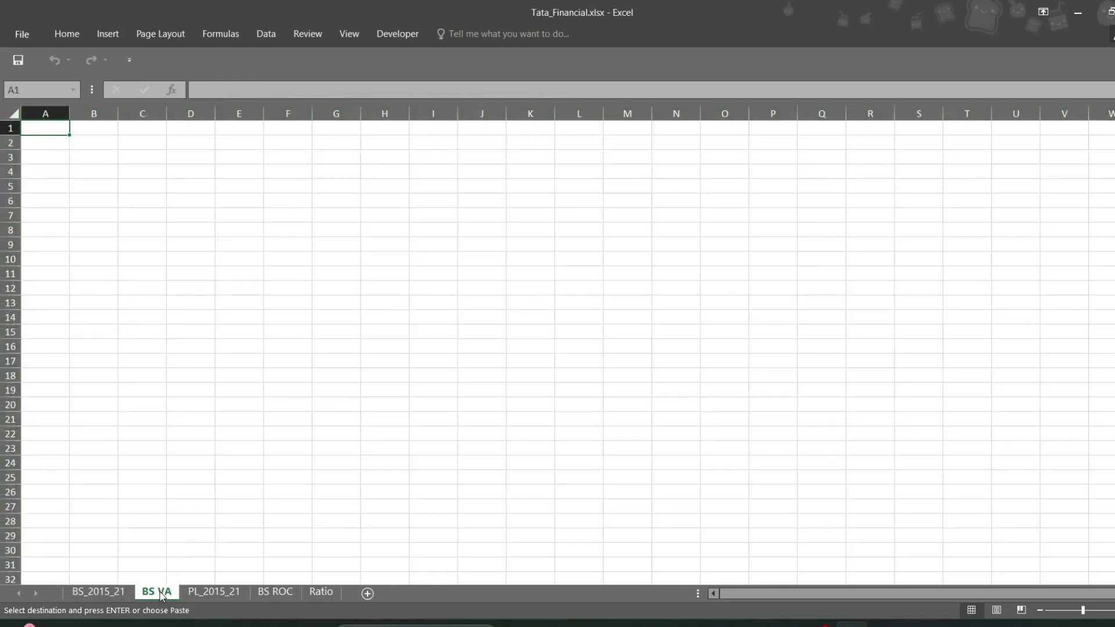
{"action": "key", "text": "ctrl+v"}
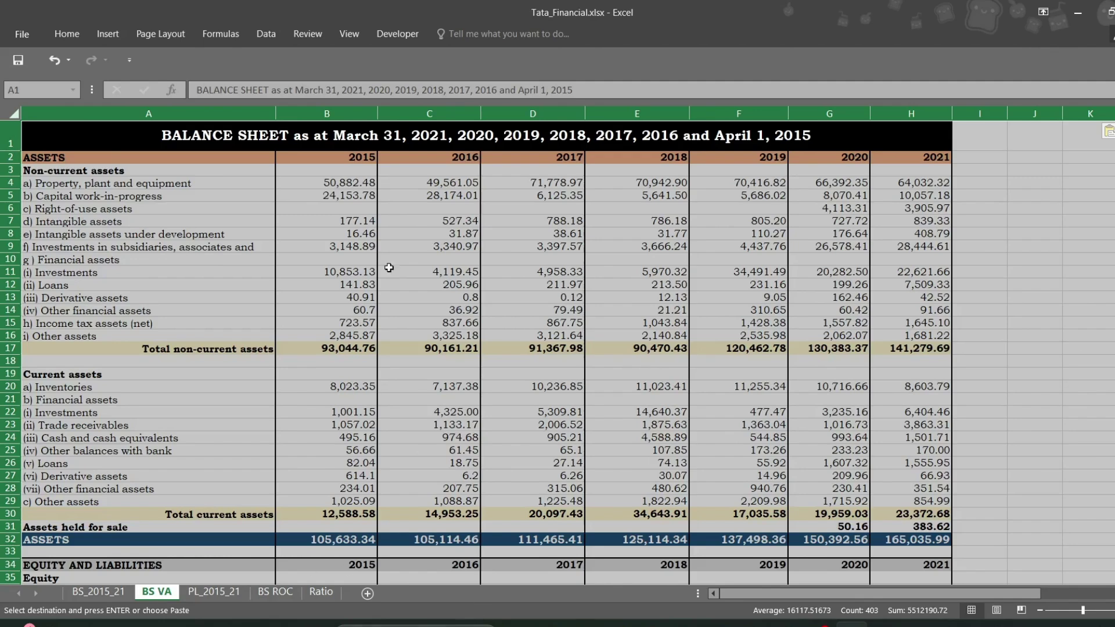
{"action": "left_click", "coordinate": [42, 146]}
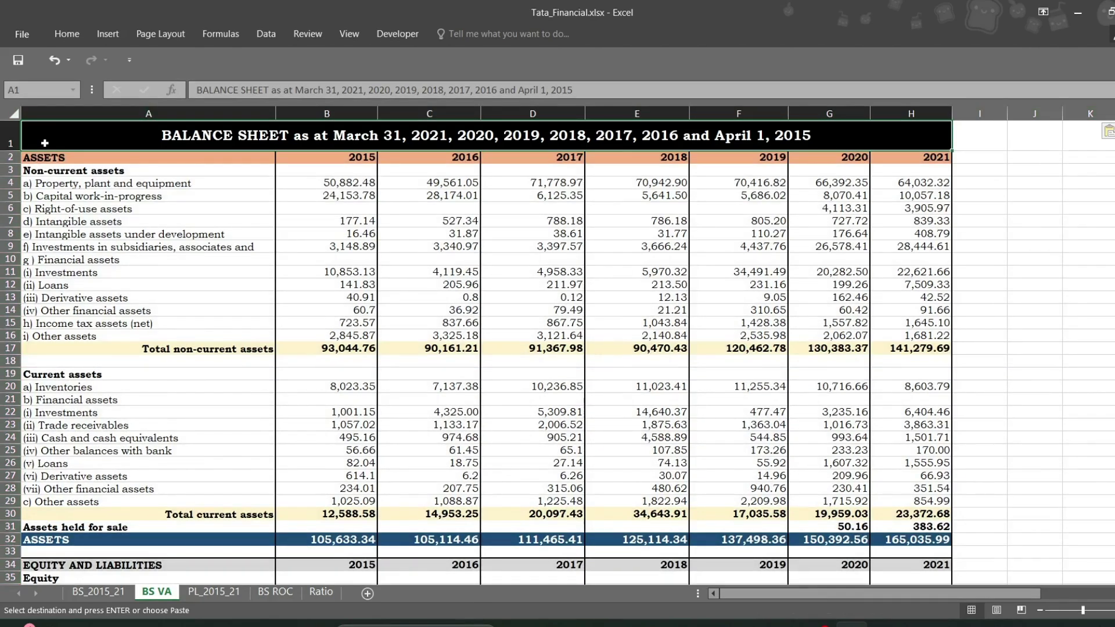
{"action": "key", "text": "ctrl"}
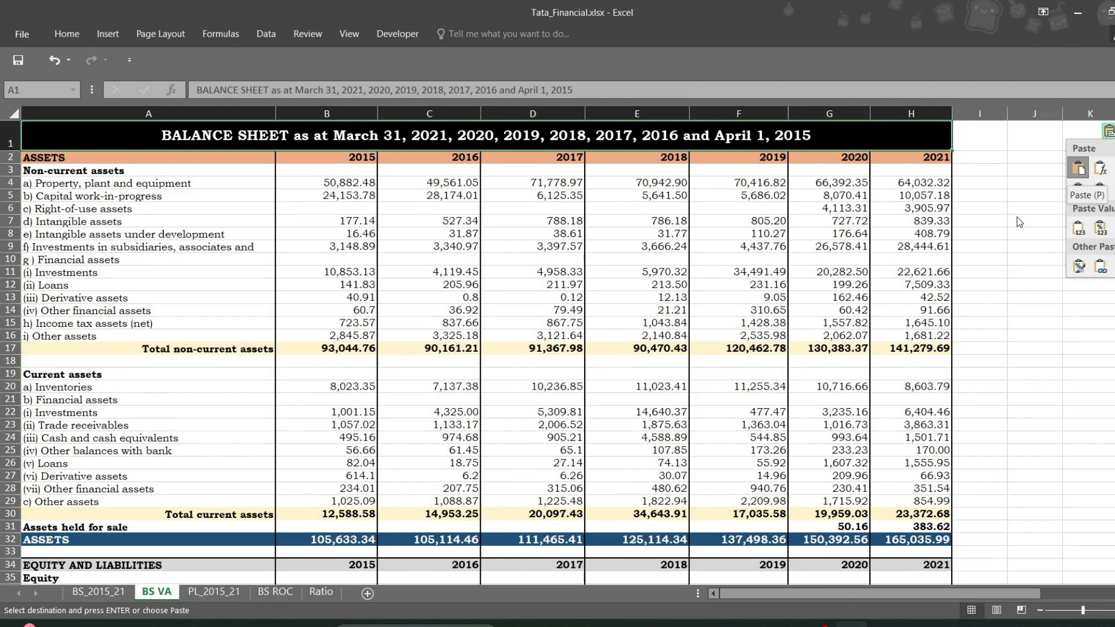
{"action": "scroll", "coordinate": [631, 328], "scroll_direction": "down", "scroll_amount": 6}
{"action": "scroll", "coordinate": [631, 328], "scroll_direction": "up", "scroll_amount": 6}
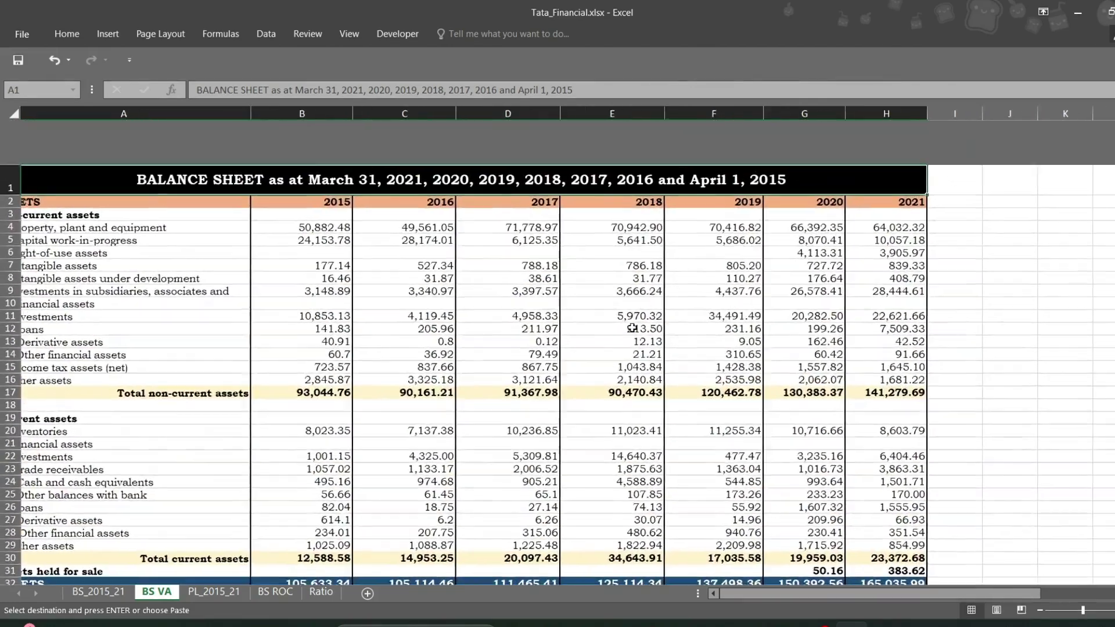
{"action": "left_click", "coordinate": [325, 222]}
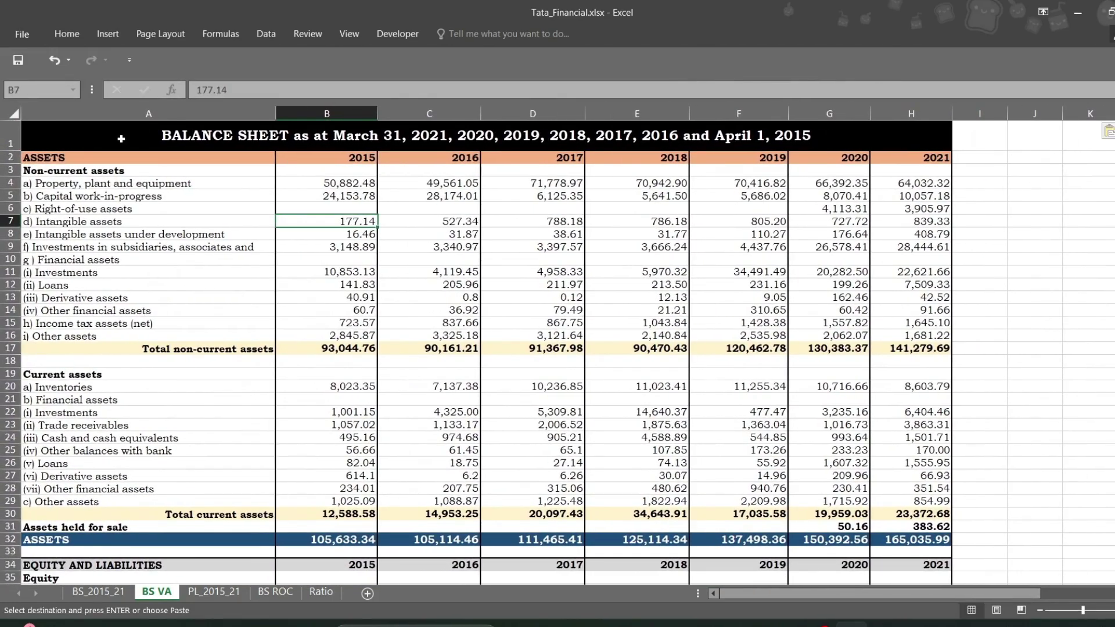
- Copy the whole balance sheet A1:H65 on the BS VA sheet and paste the duplicate at cell A68
{"action": "left_click", "coordinate": [122, 138]}
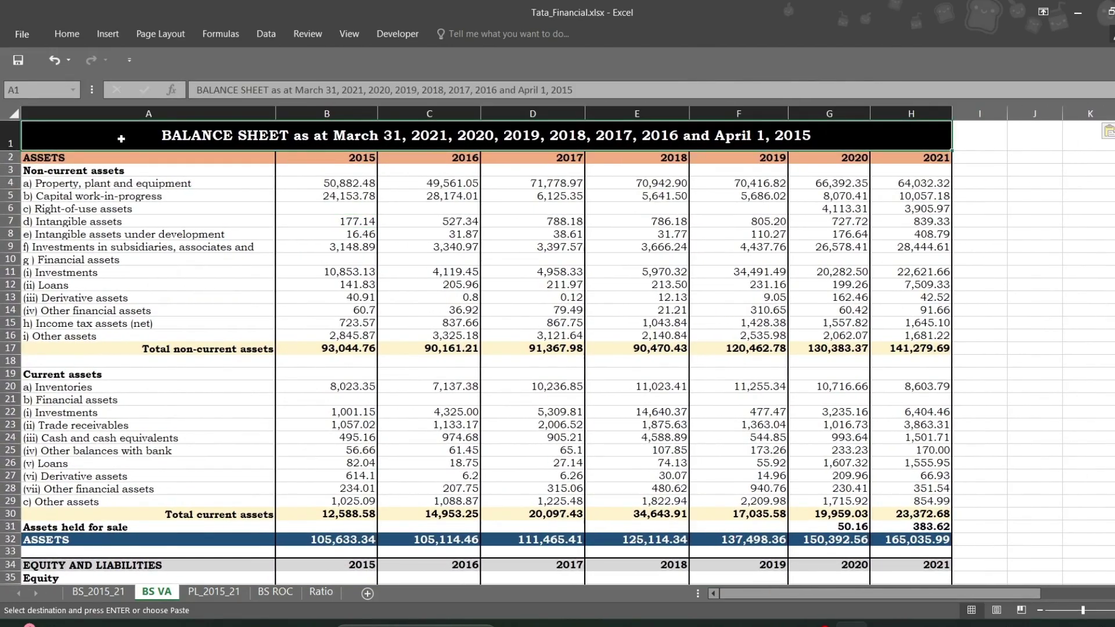
{"action": "key", "text": "shift+Down"}
{"action": "key", "text": "ctrl+c"}
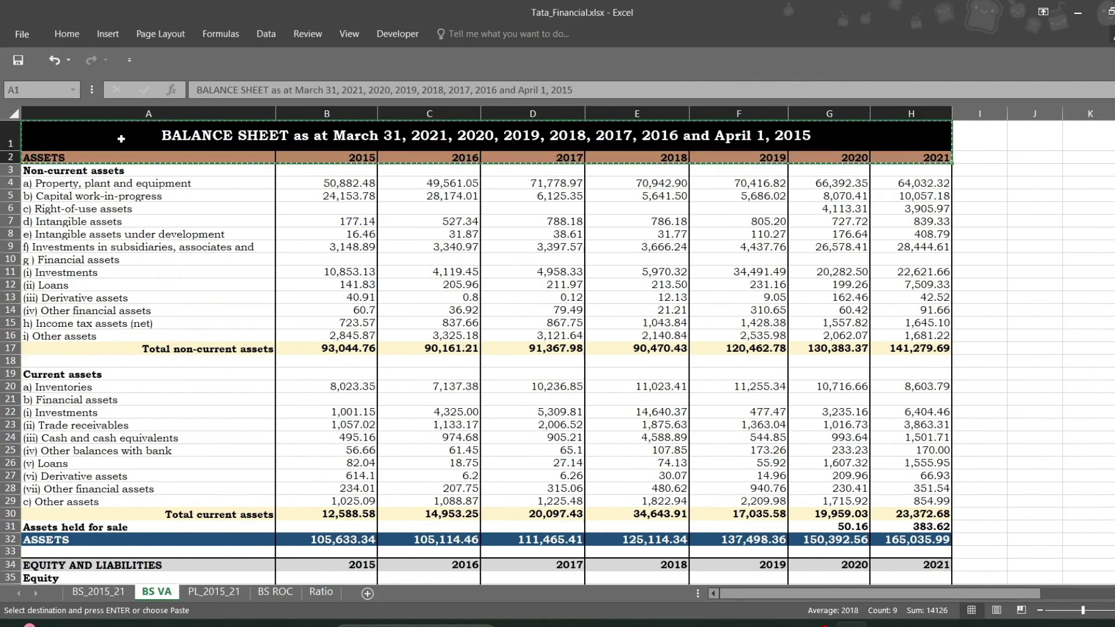
{"action": "scroll", "coordinate": [121, 138], "scroll_direction": "down", "scroll_amount": 1}
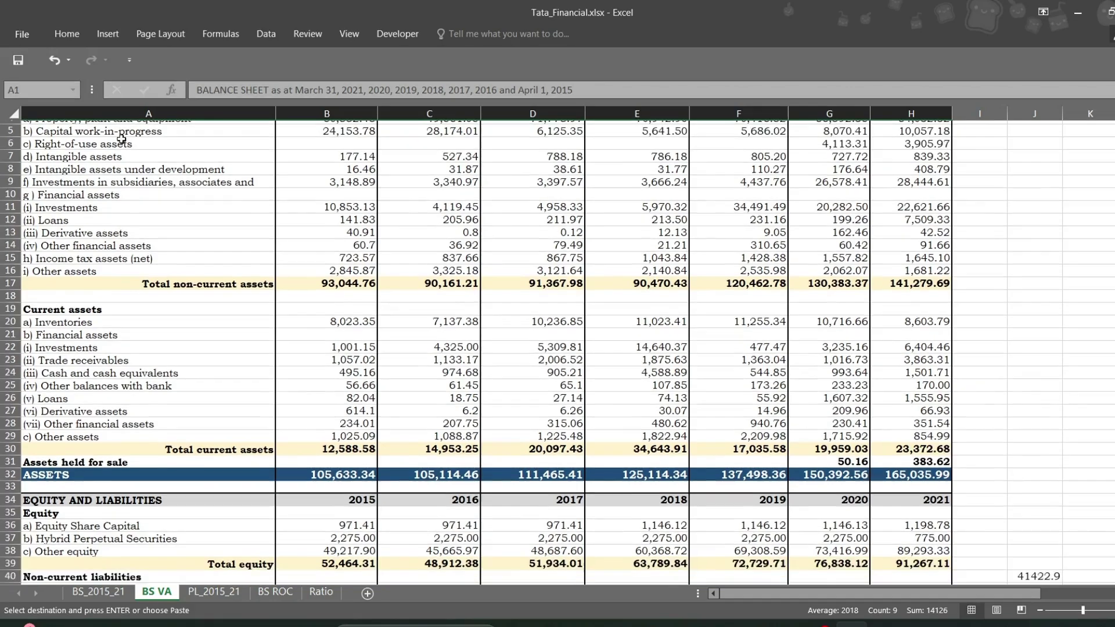
{"action": "key", "text": "shift+Down"}
{"action": "key", "text": "shift+Down"}
{"action": "key", "text": "shift+Down"}
{"action": "key", "text": "shift+Down"}
{"action": "key", "text": "shift+Down"}
{"action": "key", "text": "shift+Down"}
{"action": "key", "text": "shift+Down"}
{"action": "key", "text": "shift+Down"}
{"action": "key", "text": "shift+Down"}
{"action": "key", "text": "shift+Down"}
{"action": "key", "text": "shift+Down"}
{"action": "key", "text": "shift+Down"}
{"action": "key", "text": "shift+Down"}
{"action": "key", "text": "shift+Down"}
{"action": "key", "text": "shift+Down"}
{"action": "key", "text": "shift+Down"}
{"action": "key", "text": "shift+Down"}
{"action": "key", "text": "shift+Down"}
{"action": "key", "text": "shift+Down"}
{"action": "key", "text": "shift+Down"}
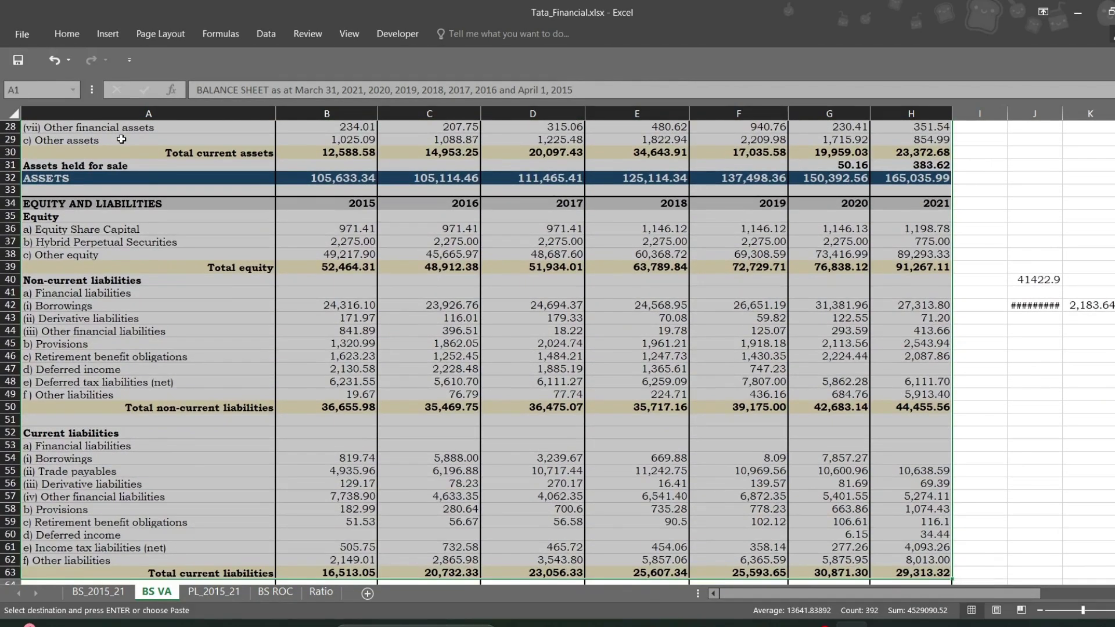
{"action": "key", "text": "shift+Down"}
{"action": "key", "text": "shift+Down"}
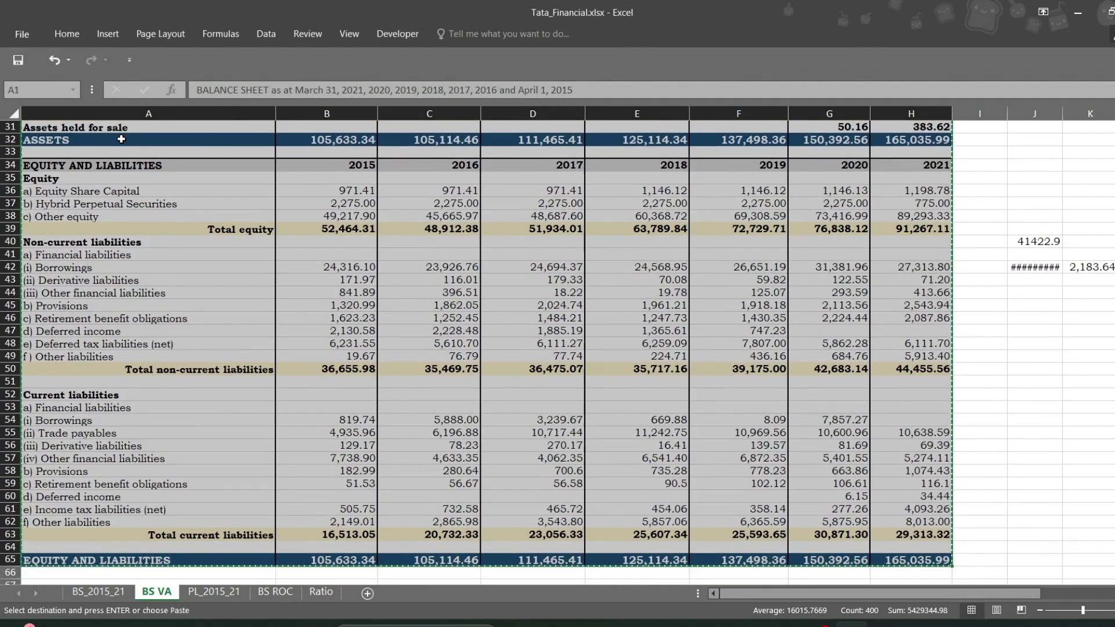
{"action": "scroll", "coordinate": [281, 217], "scroll_direction": "down", "scroll_amount": 8}
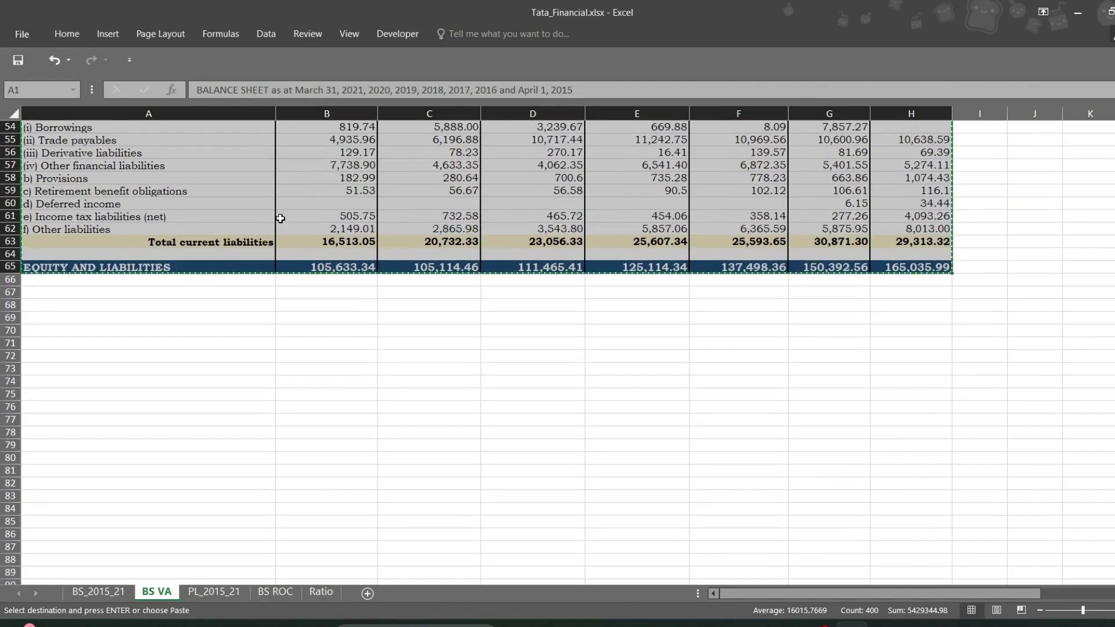
{"action": "left_click", "coordinate": [51, 306]}
{"action": "key", "text": "ctrl+v"}
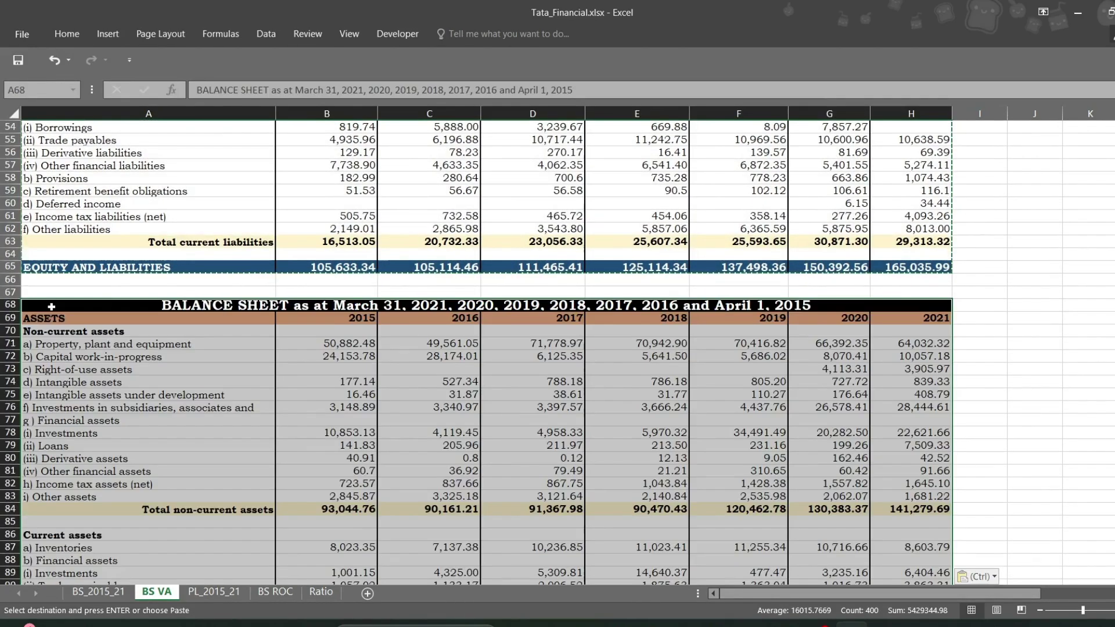
- Clear all figures in B71:H132 of the duplicated balance sheet, keeping the row labels and formatting
{"action": "left_click", "coordinate": [491, 368]}
{"action": "left_click", "coordinate": [314, 345]}
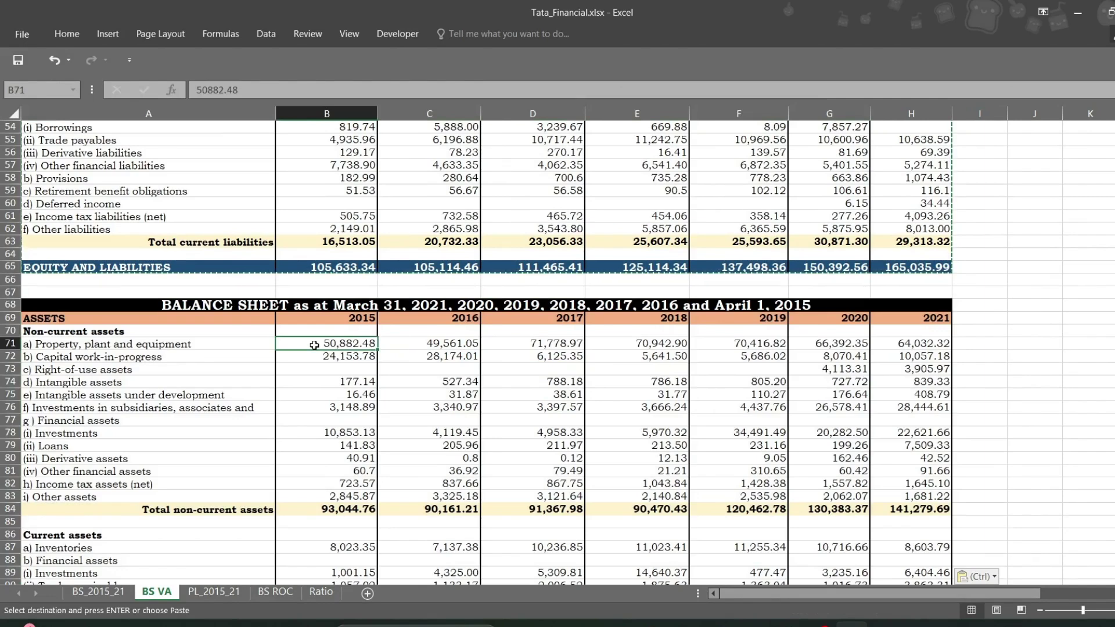
{"action": "key", "text": "shift+Right"}
{"action": "key", "text": "shift+Right"}
{"action": "key", "text": "shift+Right"}
{"action": "key", "text": "shift+Right"}
{"action": "key", "text": "shift+Right"}
{"action": "key", "text": "shift+Right"}
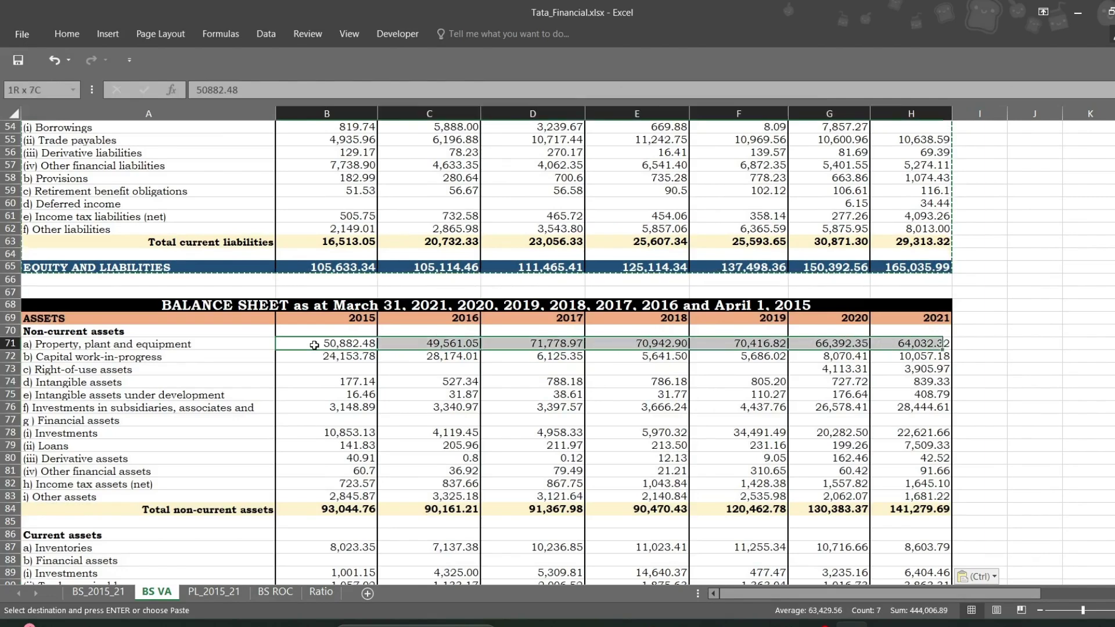
{"action": "key", "text": "shift+Down"}
{"action": "key", "text": "shift+Down"}
{"action": "key", "text": "shift+Down"}
{"action": "key", "text": "shift+Down"}
{"action": "key", "text": "shift+Down"}
{"action": "key", "text": "shift+Down"}
{"action": "key", "text": "shift+Down"}
{"action": "key", "text": "shift+Down"}
{"action": "key", "text": "shift+Down"}
{"action": "key", "text": "shift+Down"}
{"action": "key", "text": "shift+Down"}
{"action": "key", "text": "shift+Down"}
{"action": "key", "text": "shift+Down"}
{"action": "key", "text": "shift+Down"}
{"action": "key", "text": "shift+Down"}
{"action": "key", "text": "shift+Down"}
{"action": "key", "text": "shift+Down"}
{"action": "key", "text": "shift+Down"}
{"action": "key", "text": "shift+Down"}
{"action": "key", "text": "shift+Down"}
{"action": "key", "text": "shift+Down"}
{"action": "key", "text": "shift+Down"}
{"action": "key", "text": "shift+Down"}
{"action": "key", "text": "shift+Down"}
{"action": "key", "text": "shift+Down"}
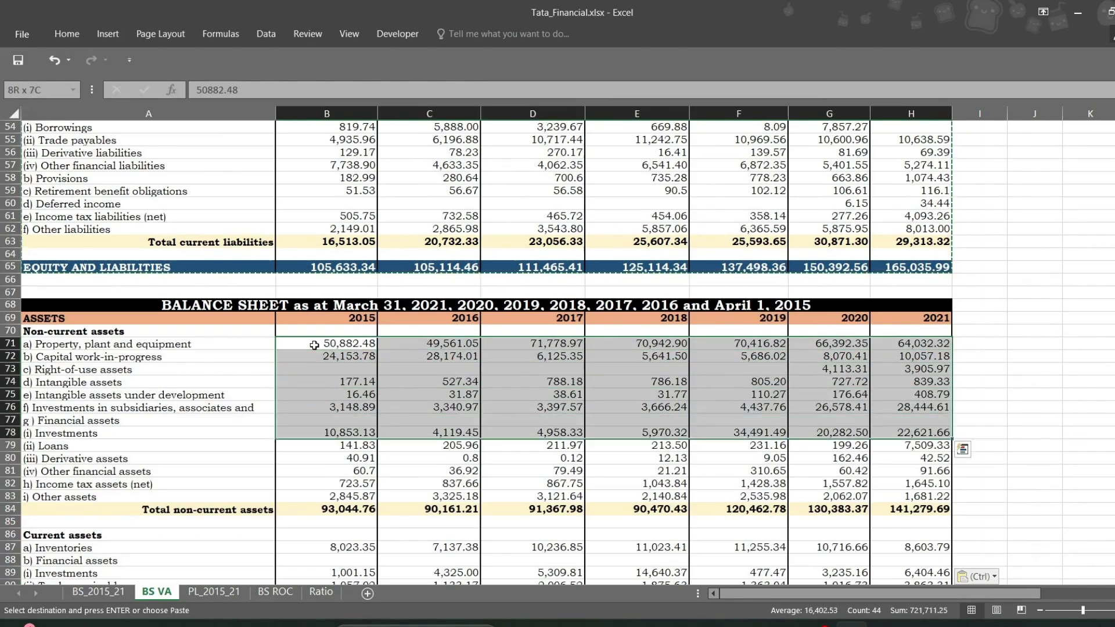
{"action": "key", "text": "ctrl+shift+Down"}
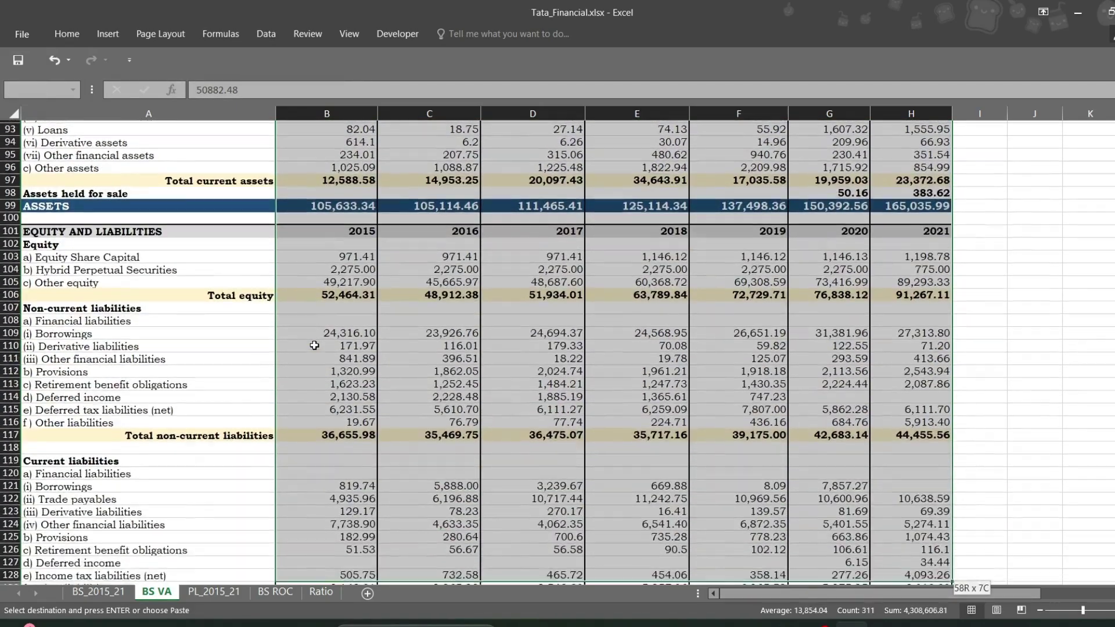
{"action": "key", "text": "ctrl+shift+Down"}
{"action": "key", "text": "ctrl+shift+Up"}
{"action": "key", "text": "Escape"}
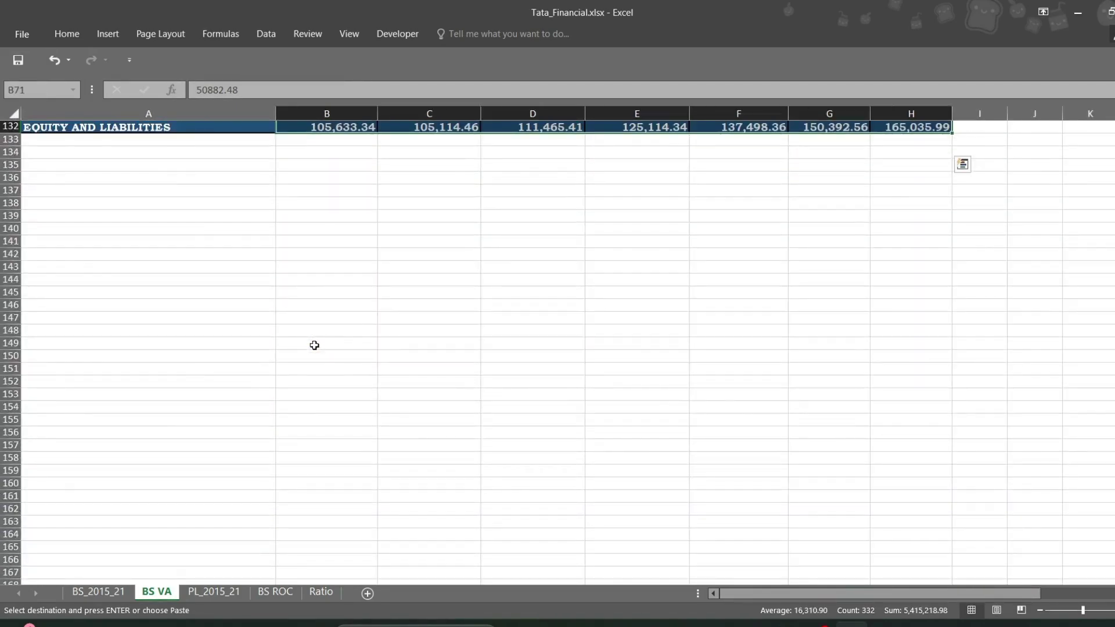
{"action": "scroll", "coordinate": [314, 345], "scroll_direction": "up", "scroll_amount": 20}
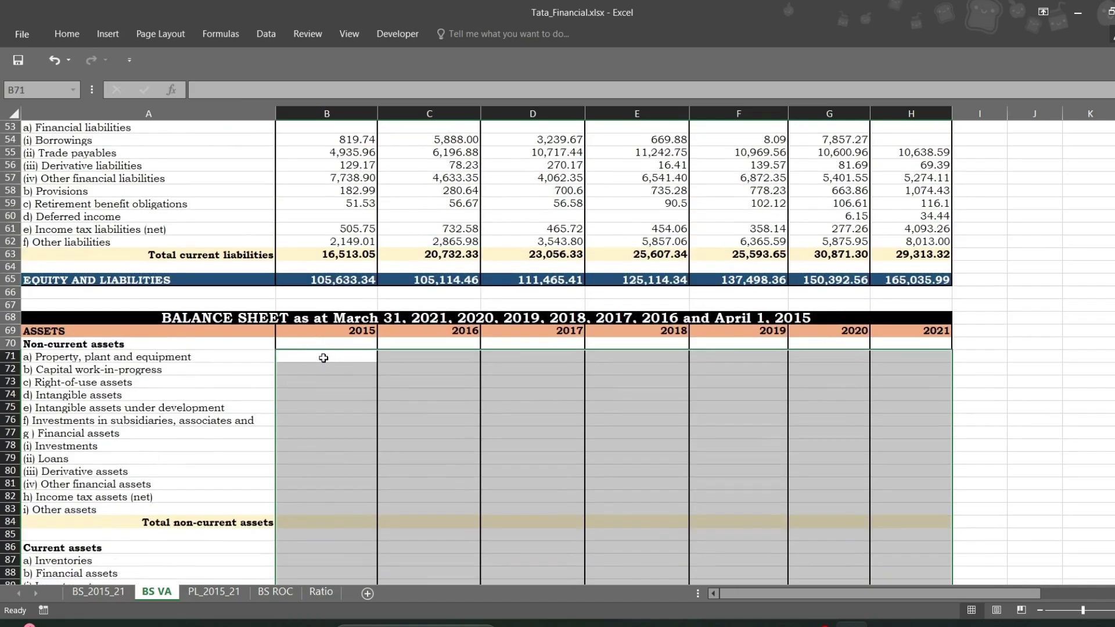
- Enter =B4/B32 in B71 to express 2015 property, plant and equipment as a share of total assets
{"action": "left_click", "coordinate": [323, 358]}
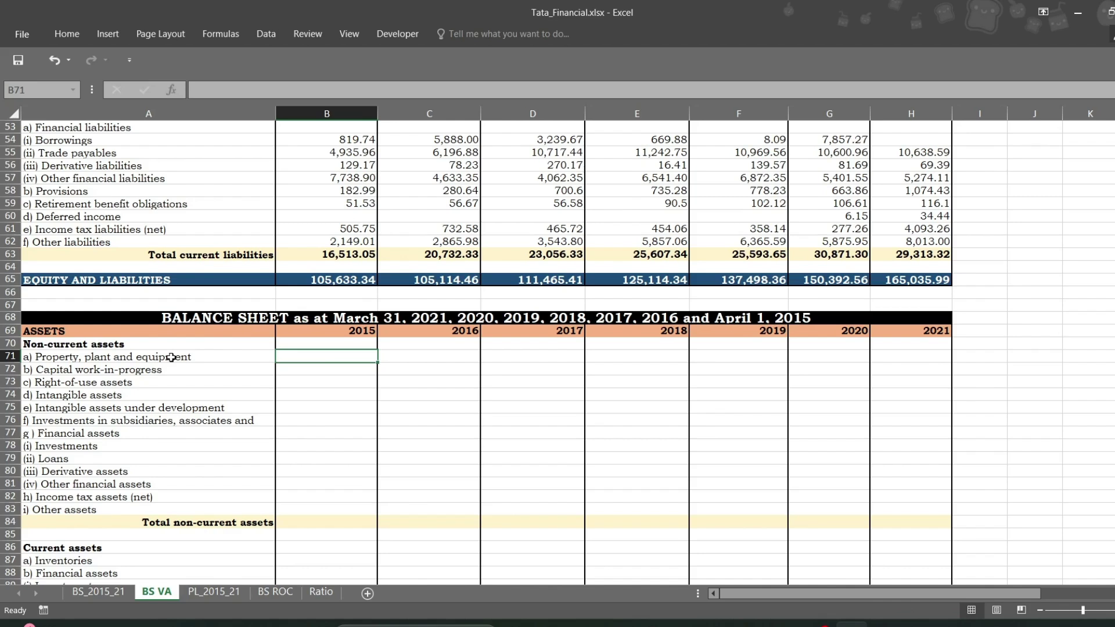
{"action": "type", "text": "="}
{"action": "scroll", "coordinate": [401, 332], "scroll_direction": "up", "scroll_amount": 13}
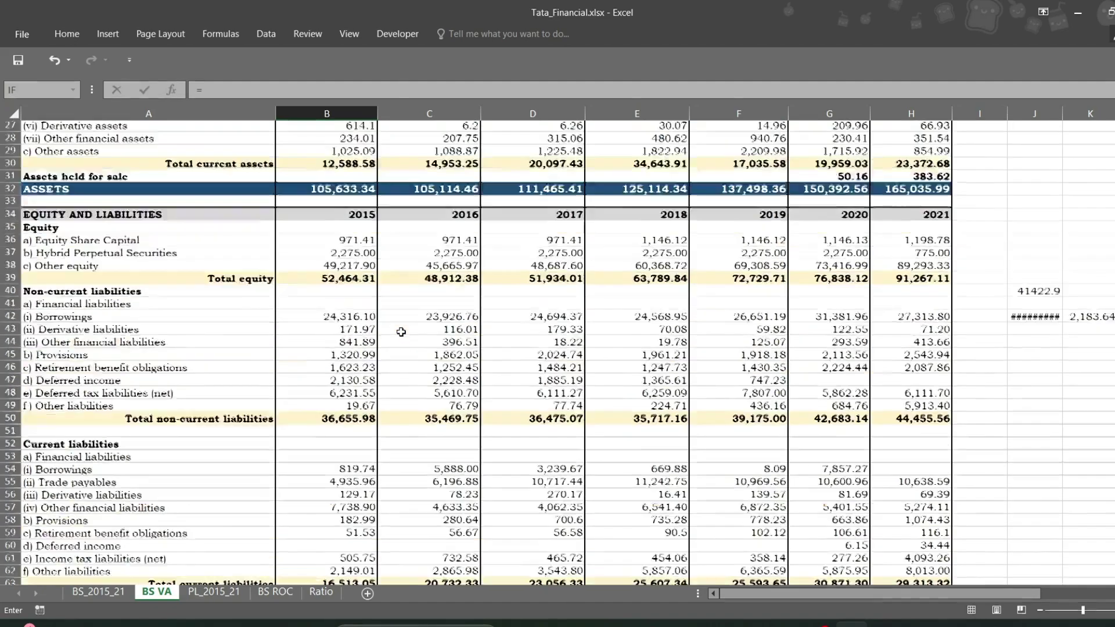
{"action": "scroll", "coordinate": [400, 332], "scroll_direction": "up", "scroll_amount": 5}
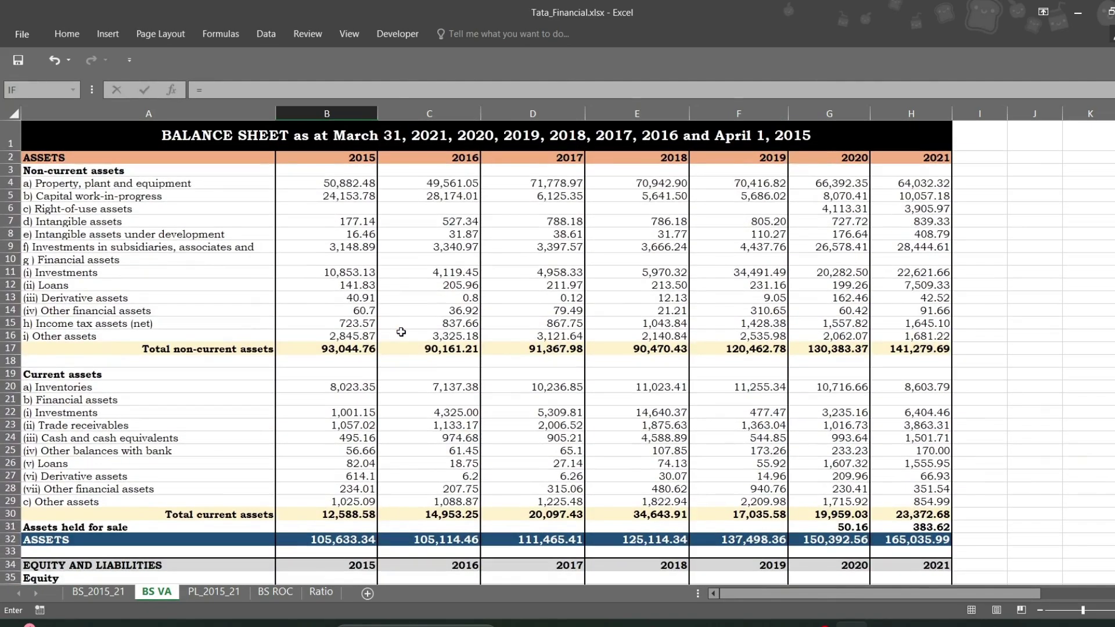
{"action": "left_click", "coordinate": [346, 183]}
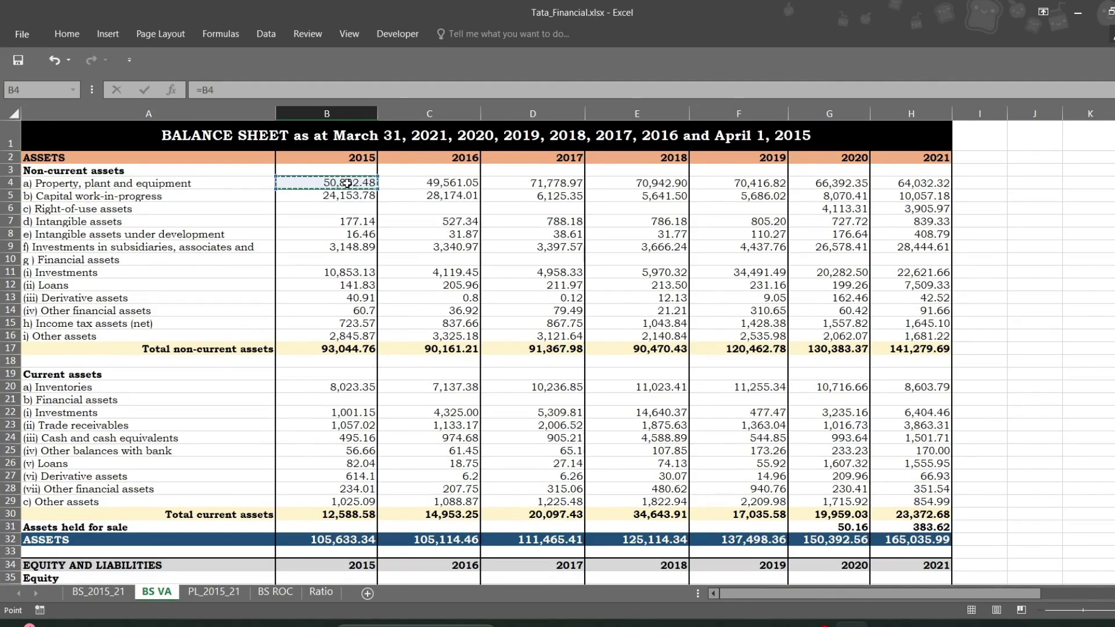
{"action": "type", "text": "/"}
{"action": "scroll", "coordinate": [341, 339], "scroll_direction": "down", "scroll_amount": 5}
{"action": "left_click", "coordinate": [328, 343]}
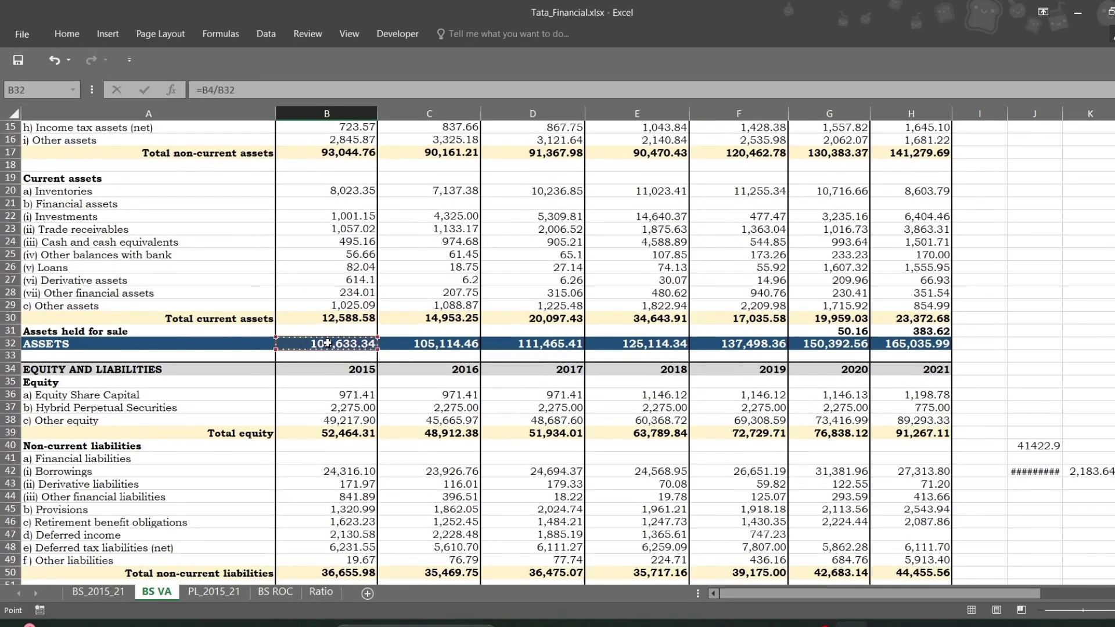
{"action": "key", "text": "Return"}
- Format cell B71 as a percentage with two decimal places
{"action": "scroll", "coordinate": [327, 343], "scroll_direction": "down", "scroll_amount": 3}
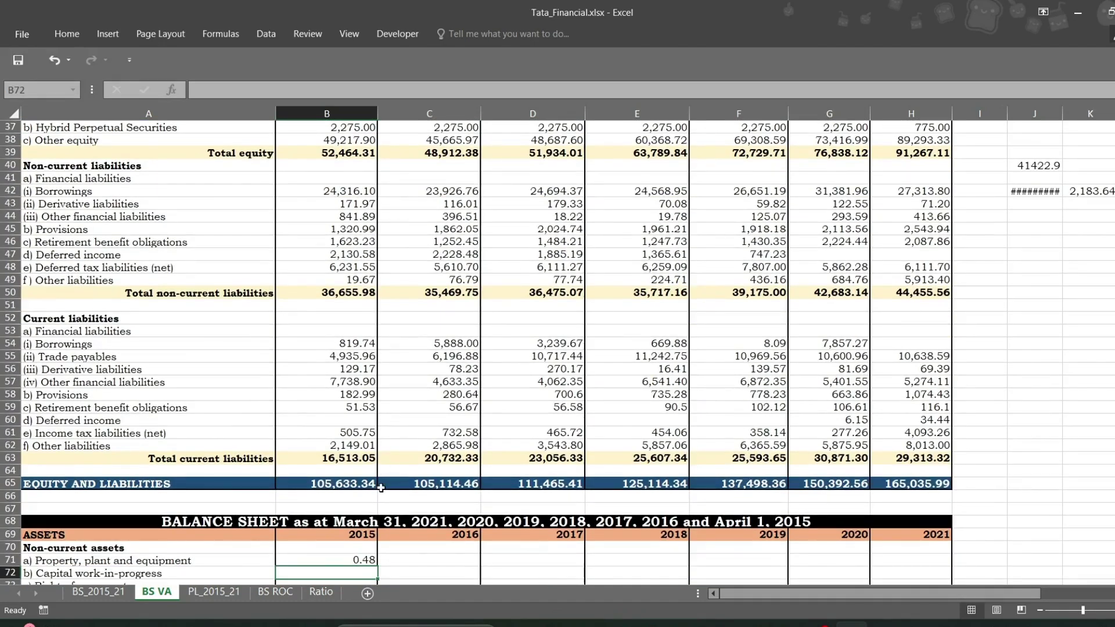
{"action": "left_click", "coordinate": [327, 456]}
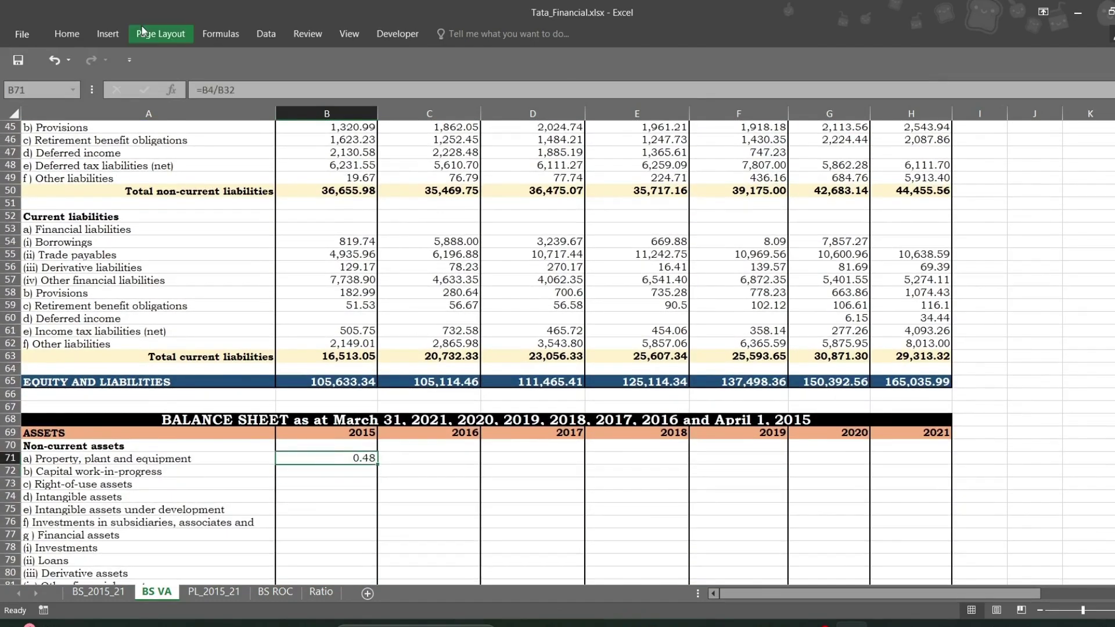
{"action": "left_click", "coordinate": [63, 35]}
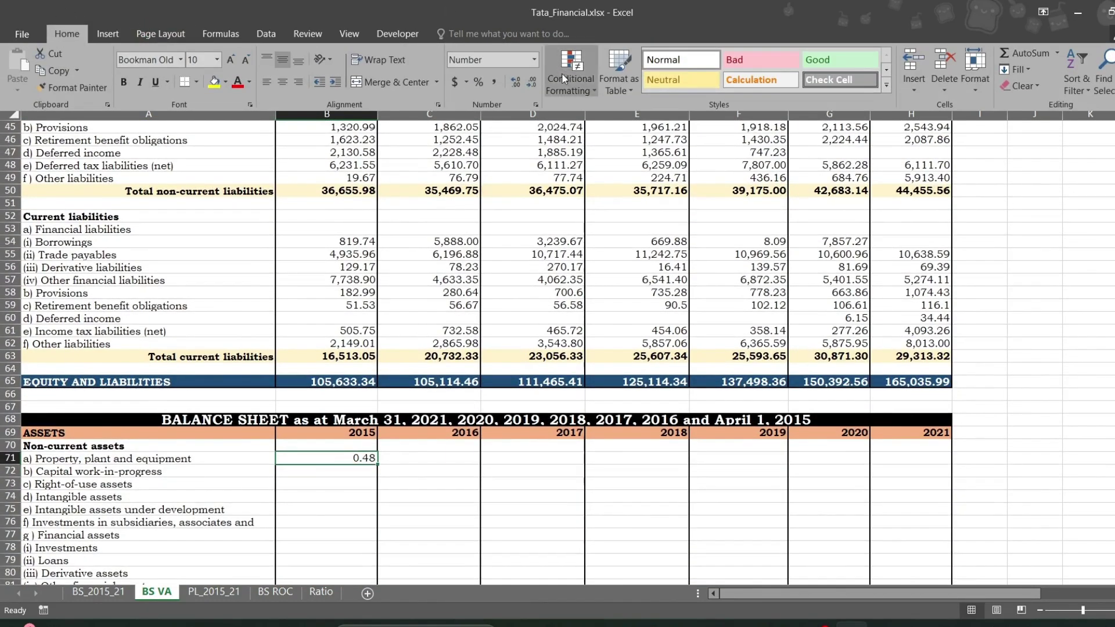
{"action": "left_click", "coordinate": [478, 81]}
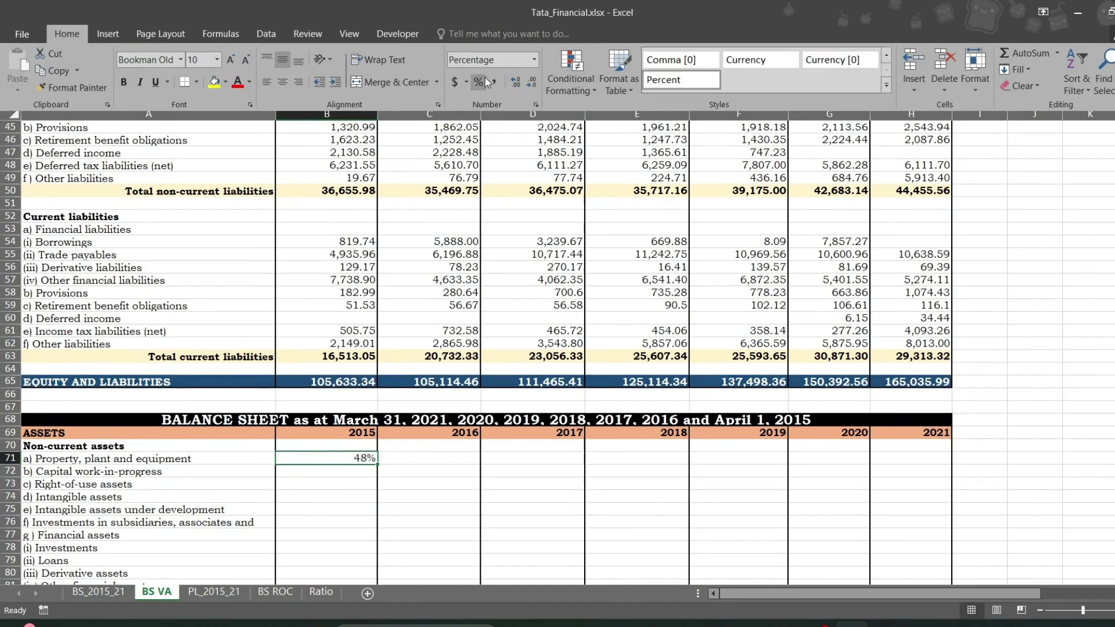
{"action": "left_click", "coordinate": [516, 83]}
{"action": "left_click", "coordinate": [516, 83]}
{"action": "left_click", "coordinate": [426, 517]}
{"action": "left_click", "coordinate": [338, 483]}
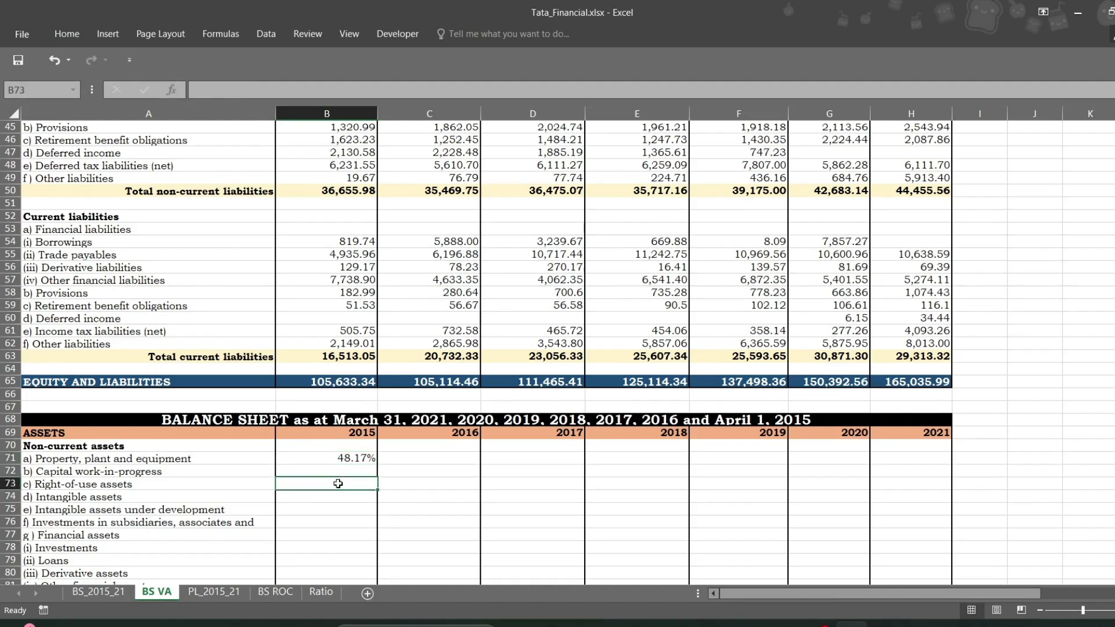
- Lock the total assets row in the B71 formula so that it reads =B4/B$32
{"action": "scroll", "coordinate": [337, 484], "scroll_direction": "down", "scroll_amount": 5}
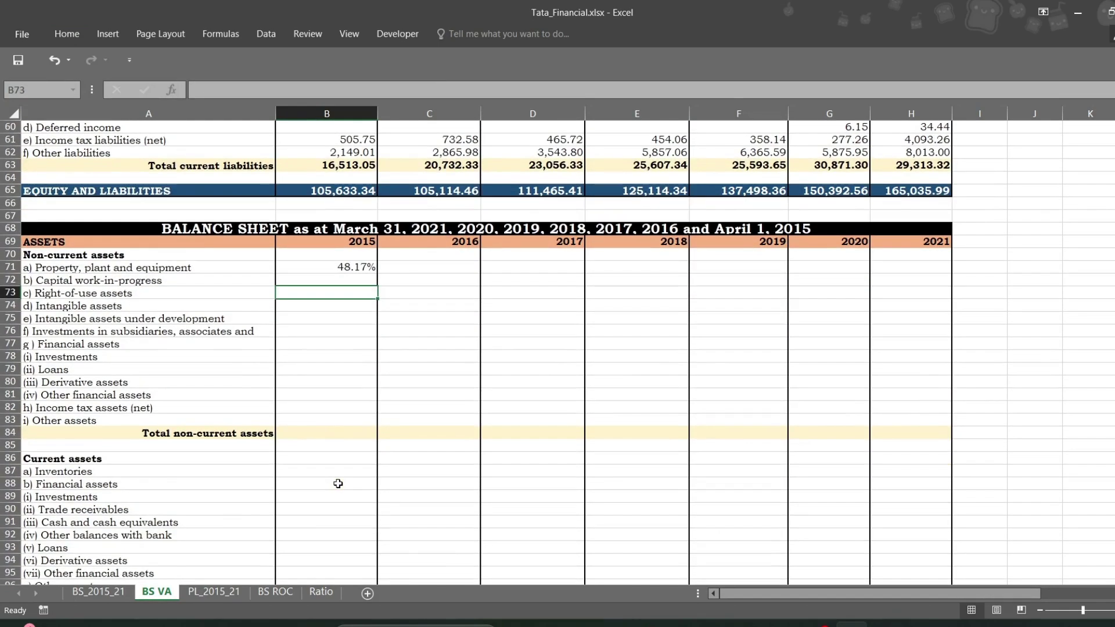
{"action": "scroll", "coordinate": [338, 483], "scroll_direction": "down", "scroll_amount": 4}
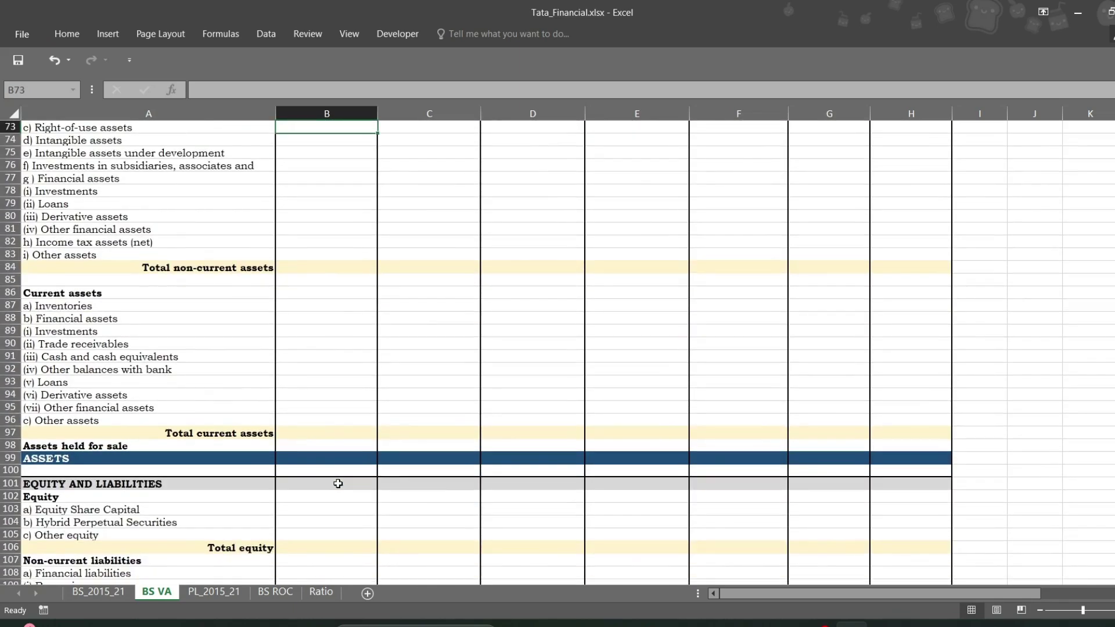
{"action": "scroll", "coordinate": [337, 484], "scroll_direction": "down", "scroll_amount": 4}
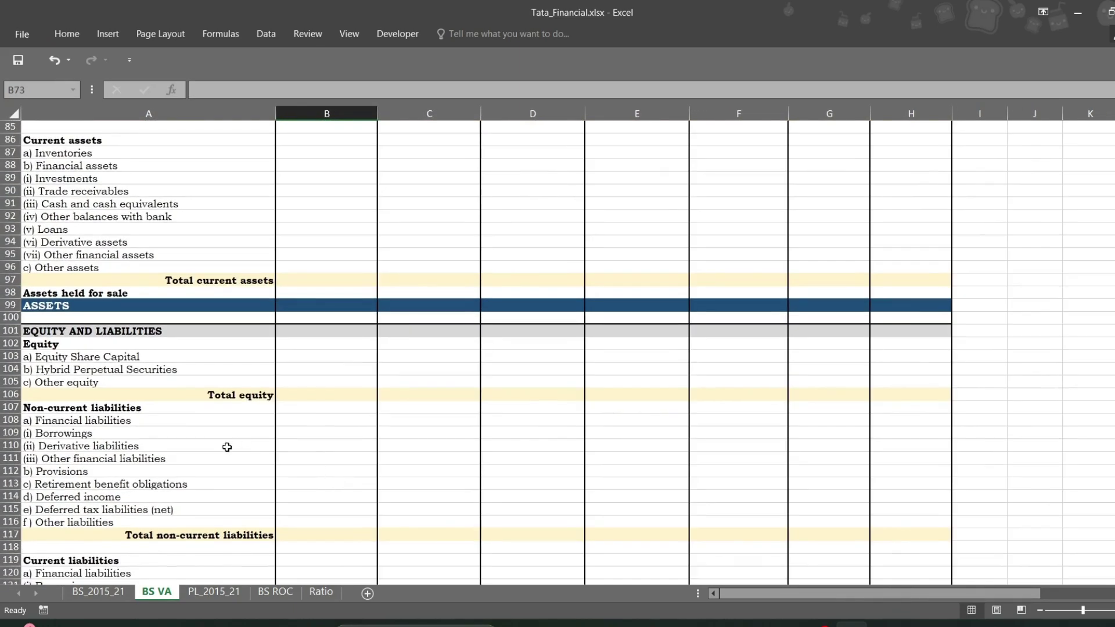
{"action": "scroll", "coordinate": [227, 448], "scroll_direction": "down", "scroll_amount": 3}
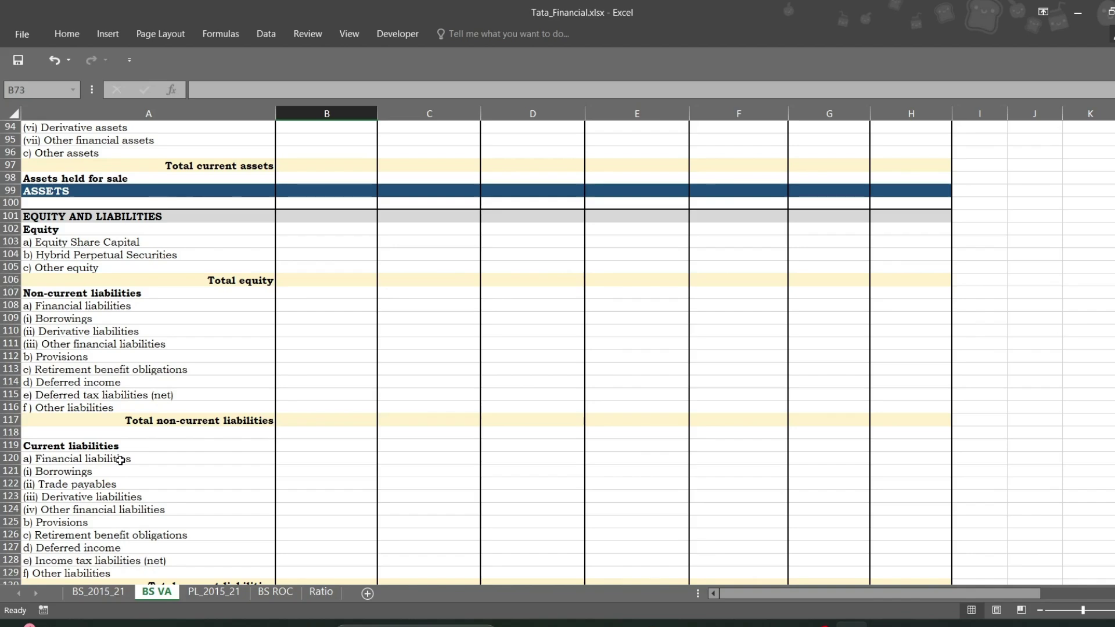
{"action": "scroll", "coordinate": [121, 461], "scroll_direction": "up", "scroll_amount": 10}
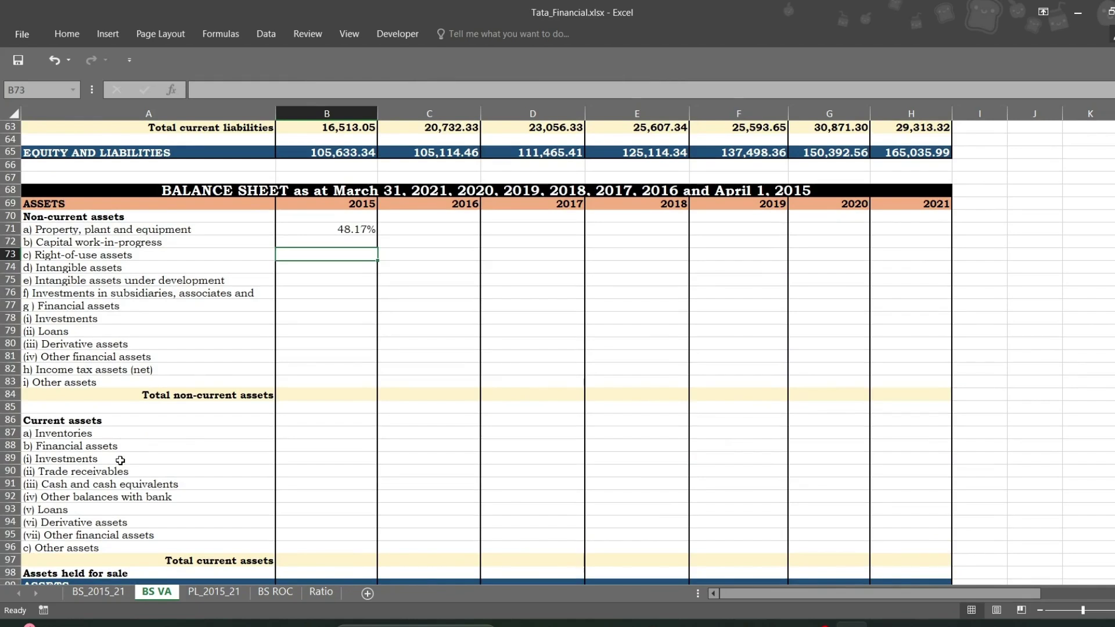
{"action": "left_click", "coordinate": [352, 232]}
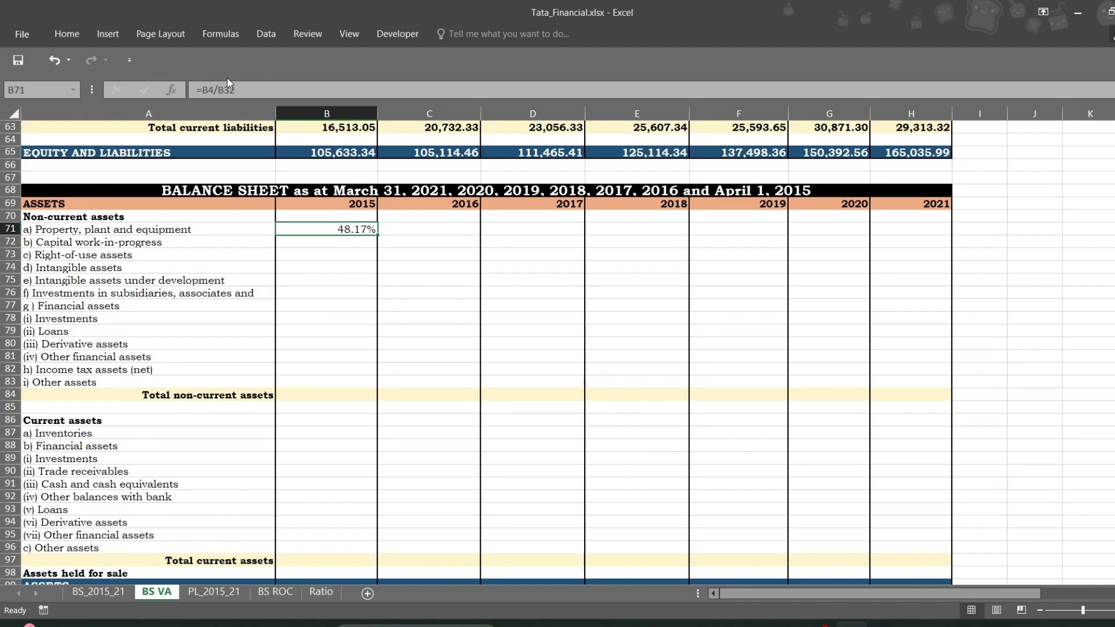
{"action": "left_click", "coordinate": [224, 90]}
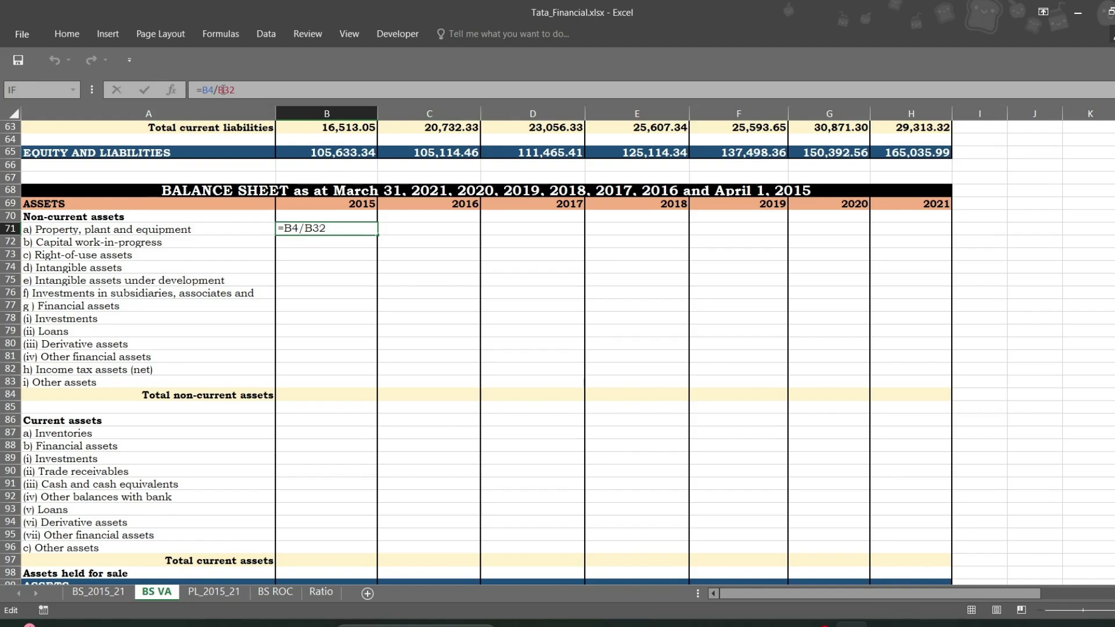
{"action": "type", "text": "$"}
{"action": "key", "text": "Return"}
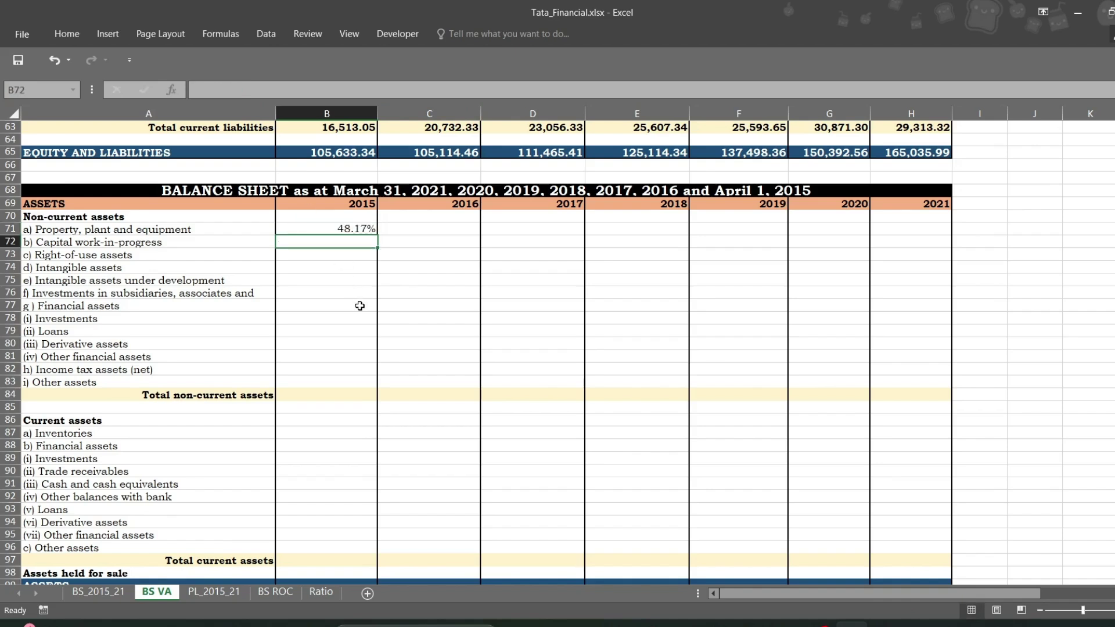
- Fill the B71 formula down the 2015 column through the EQUITY AND LIABILITIES row at B132
{"action": "left_click", "coordinate": [361, 229]}
{"action": "left_click_drag", "start_coordinate": [376, 235], "coordinate": [378, 464]}
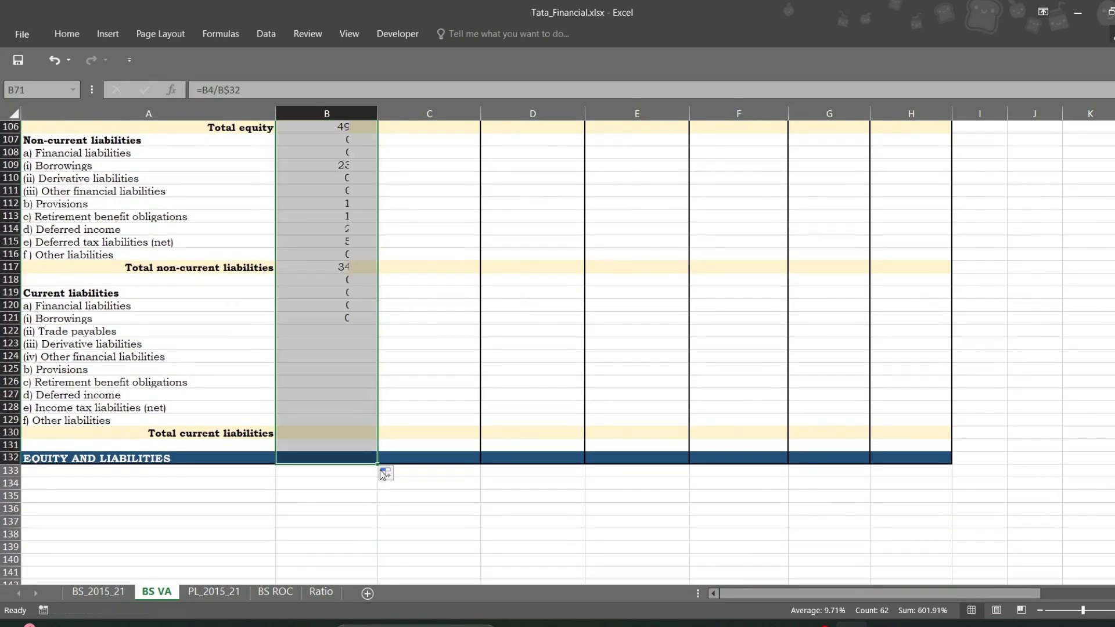
{"action": "left_click", "coordinate": [335, 459]}
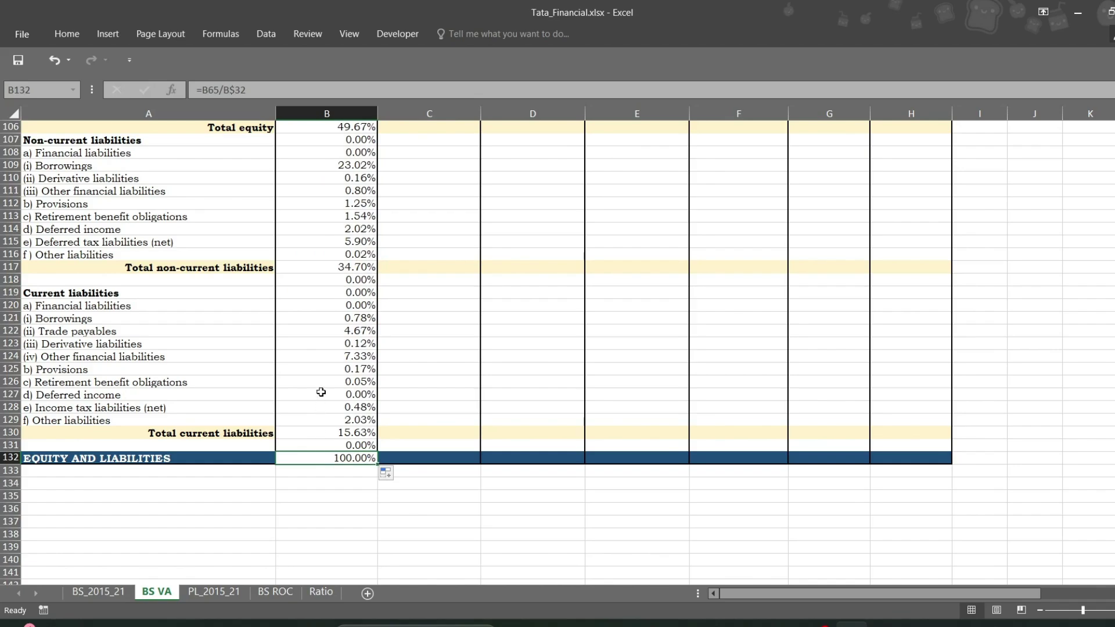
{"action": "scroll", "coordinate": [321, 393], "scroll_direction": "up", "scroll_amount": 18}
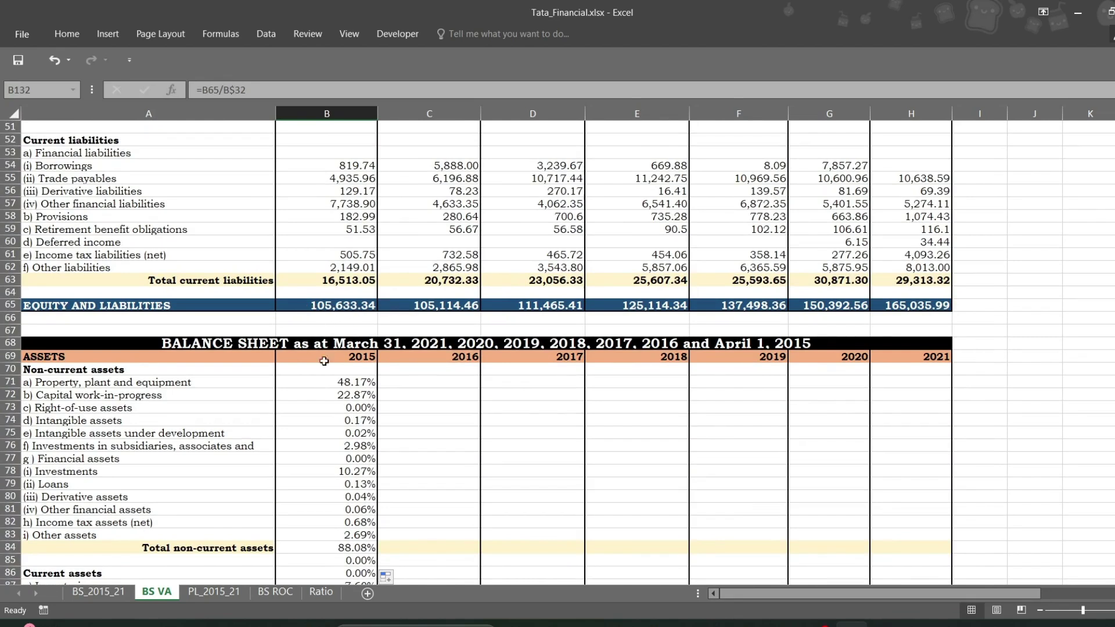
{"action": "left_click", "coordinate": [355, 383]}
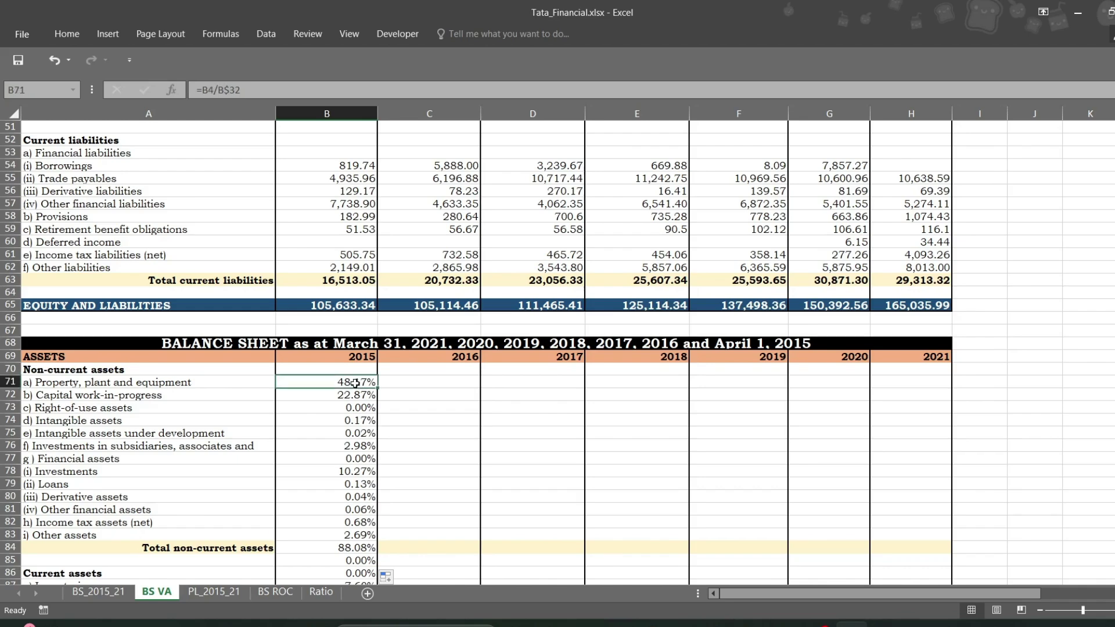
- Fill the 2015 percentage formulas in B71:B132 across the 2016 to 2021 columns, through column H
{"action": "key", "text": "ctrl+shift+Down"}
{"action": "scroll", "coordinate": [382, 503], "scroll_direction": "down", "scroll_amount": 8}
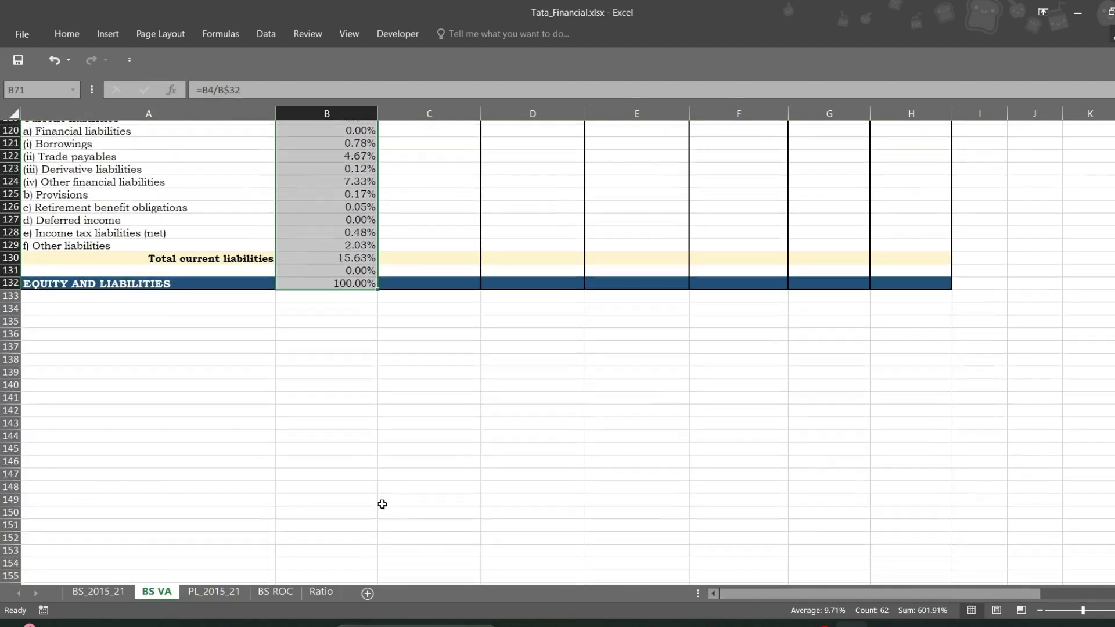
{"action": "scroll", "coordinate": [381, 504], "scroll_direction": "up", "scroll_amount": 1}
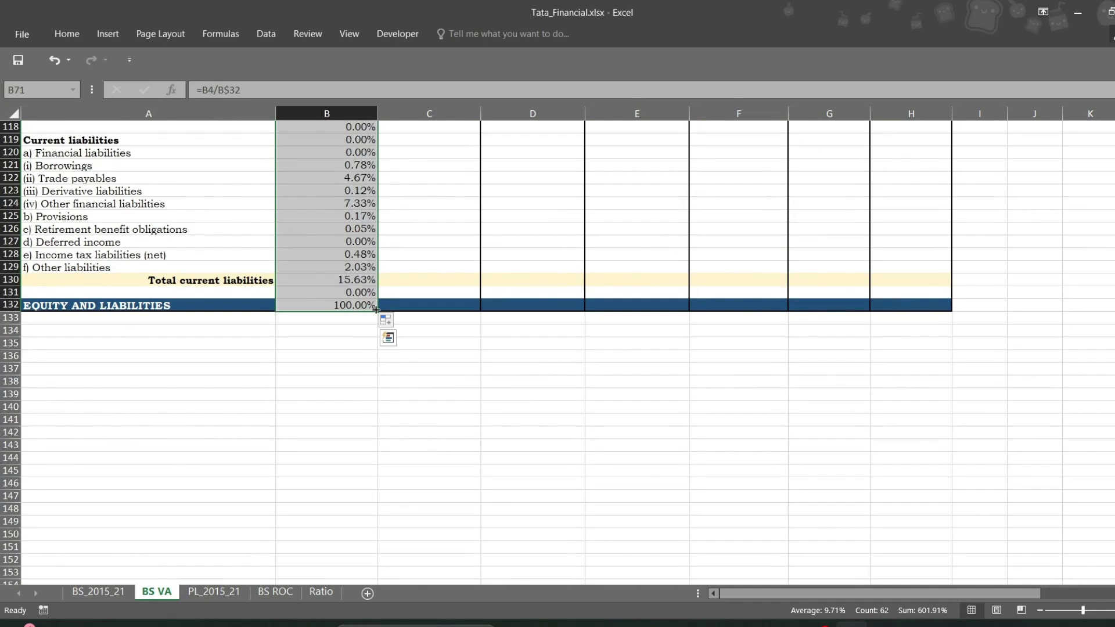
{"action": "left_click_drag", "start_coordinate": [376, 309], "coordinate": [952, 314]}
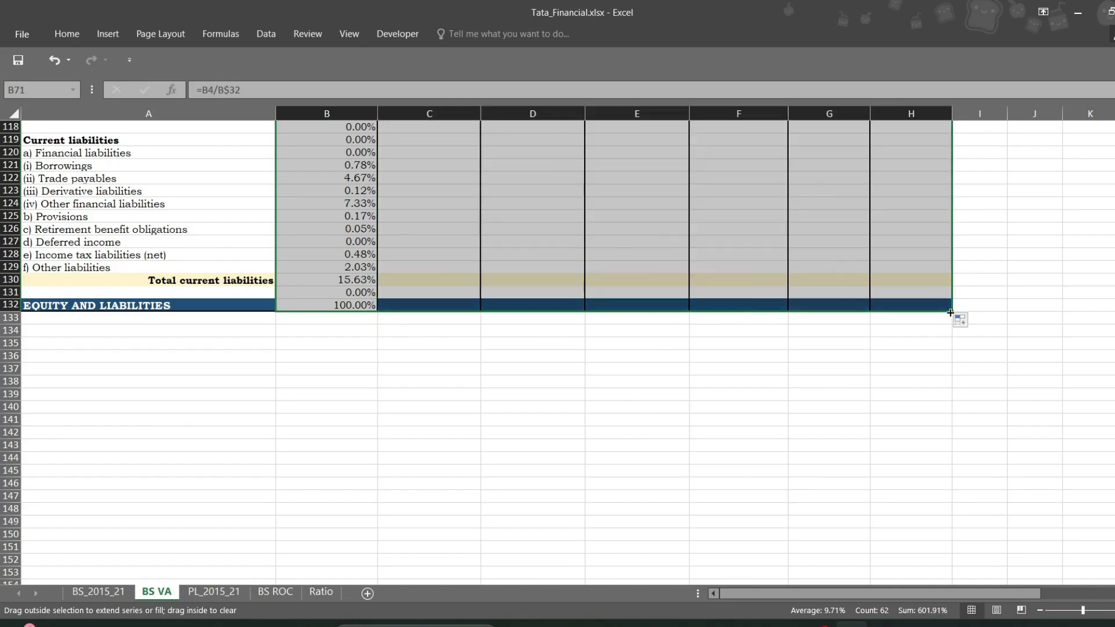
{"action": "scroll", "coordinate": [662, 265], "scroll_direction": "up", "scroll_amount": 14}
{"action": "scroll", "coordinate": [661, 265], "scroll_direction": "up", "scroll_amount": 4}
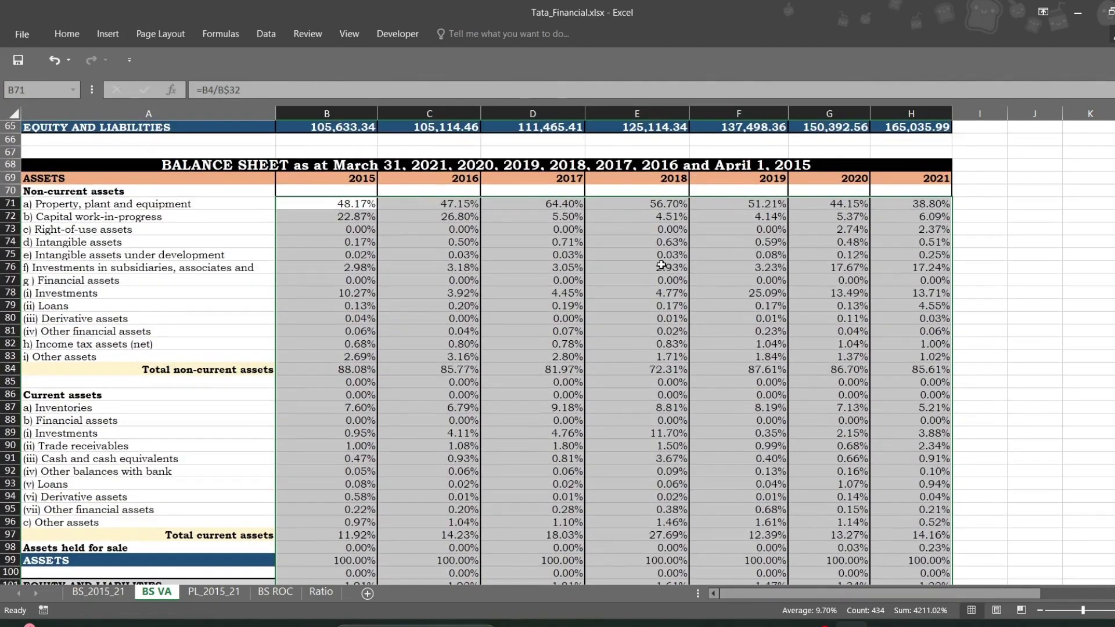
{"action": "left_click", "coordinate": [395, 231]}
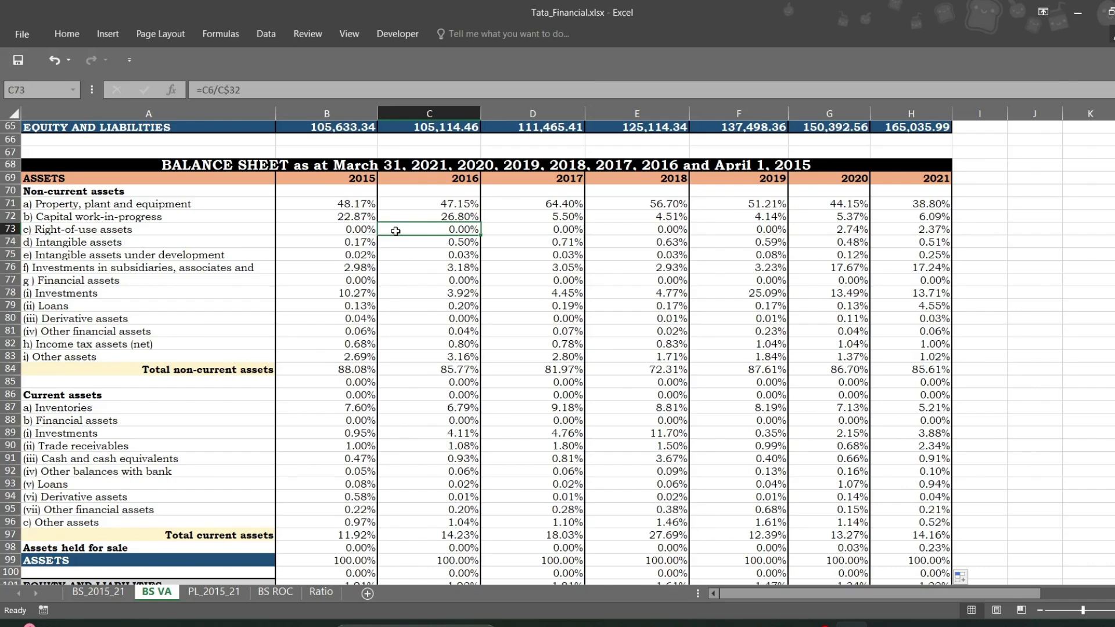
{"action": "left_click", "coordinate": [104, 34]}
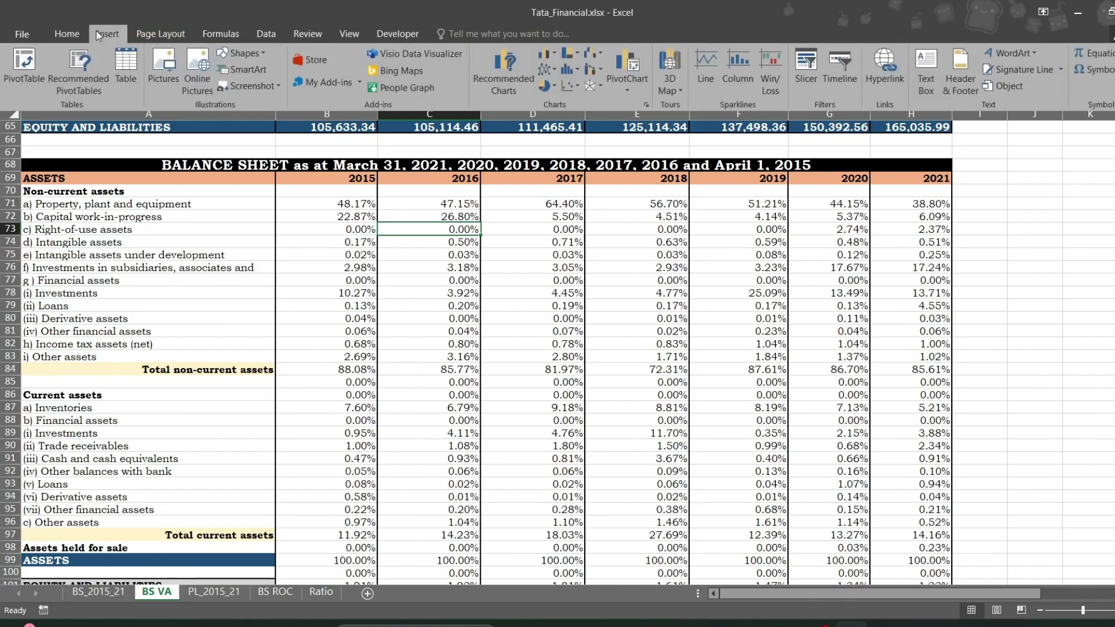
{"action": "left_click", "coordinate": [508, 77]}
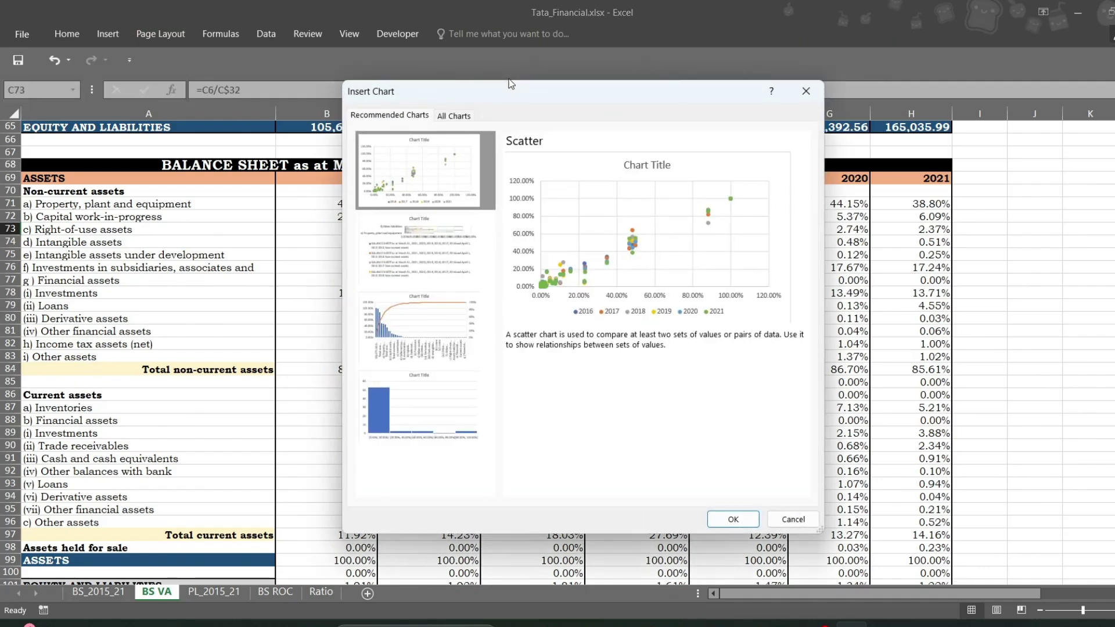
{"action": "left_click", "coordinate": [806, 91]}
- Insert a 2-D 100% stacked column chart based on the percentage balance sheet table
{"action": "left_click", "coordinate": [107, 33]}
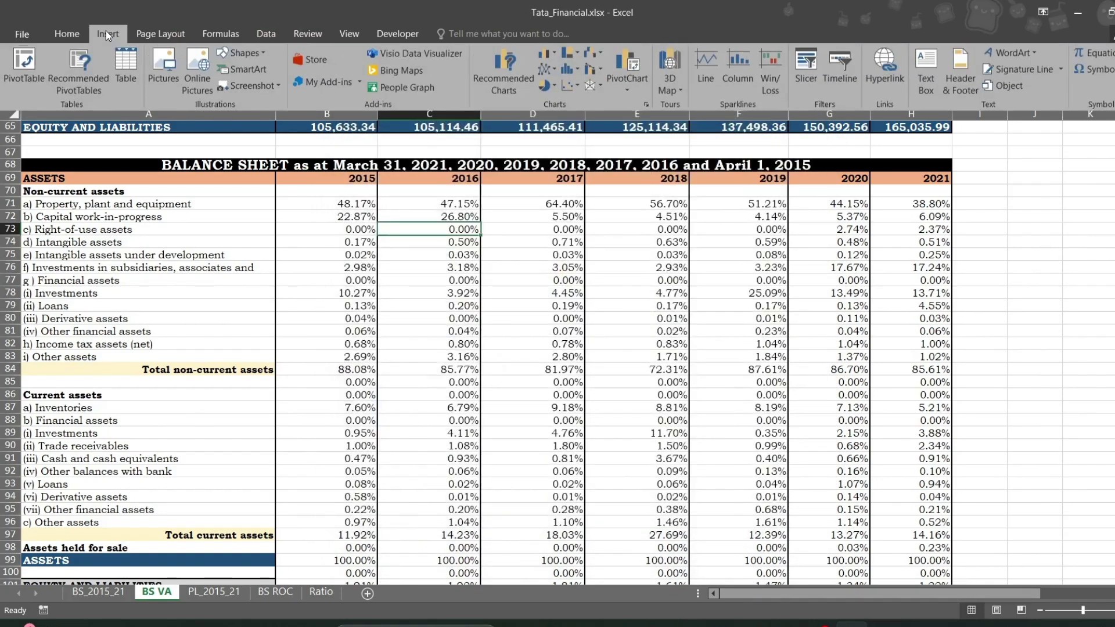
{"action": "left_click", "coordinate": [550, 55]}
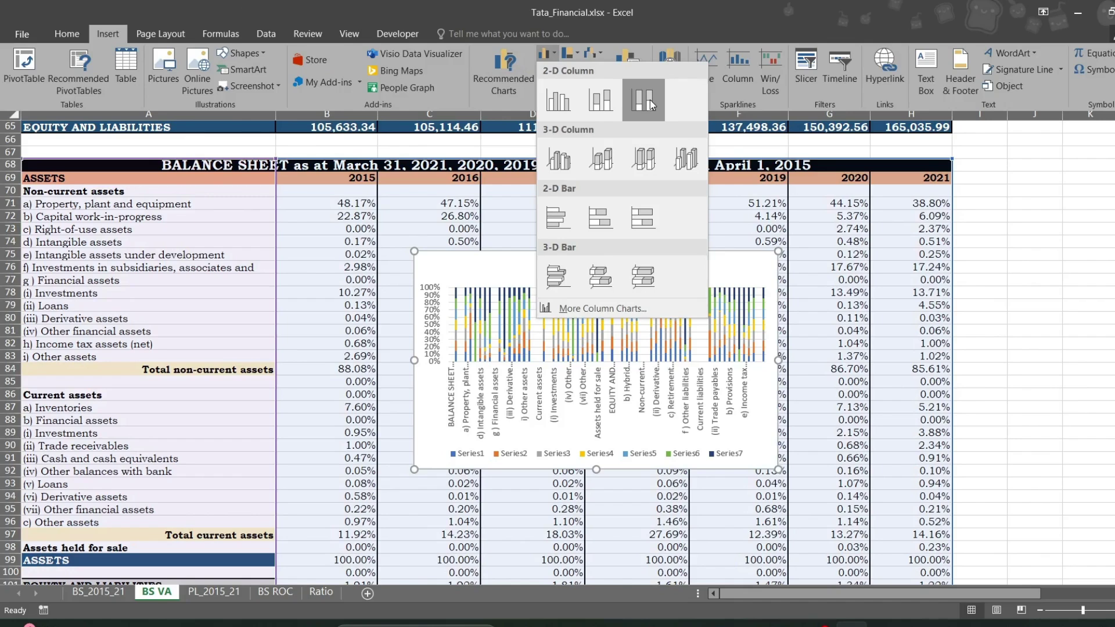
{"action": "left_click", "coordinate": [649, 100]}
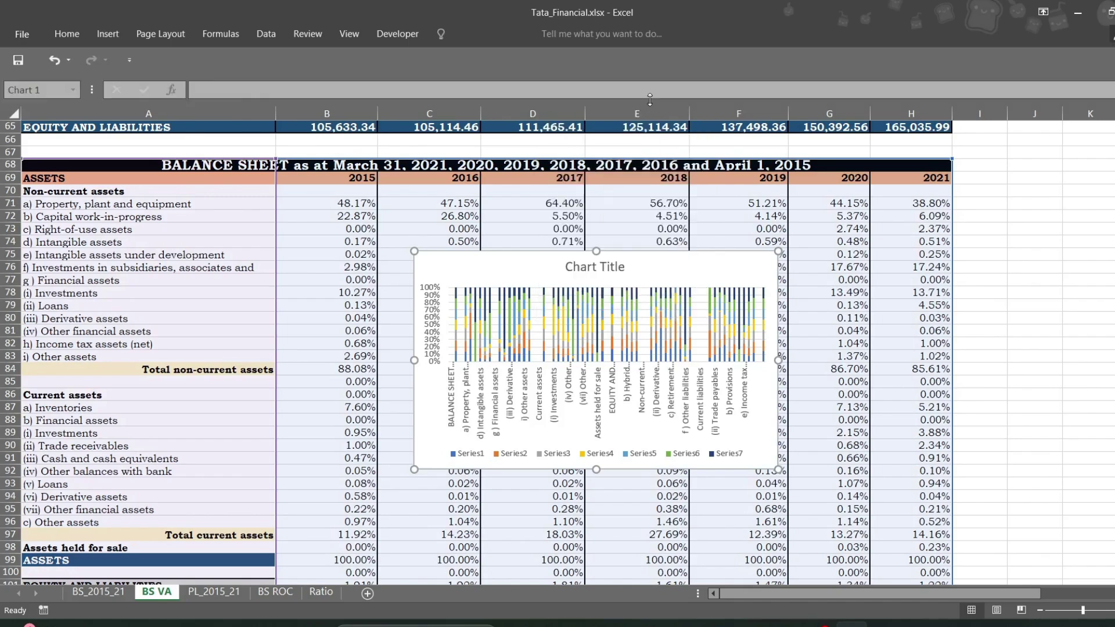
{"action": "left_click", "coordinate": [615, 332]}
{"action": "left_click", "coordinate": [669, 280]}
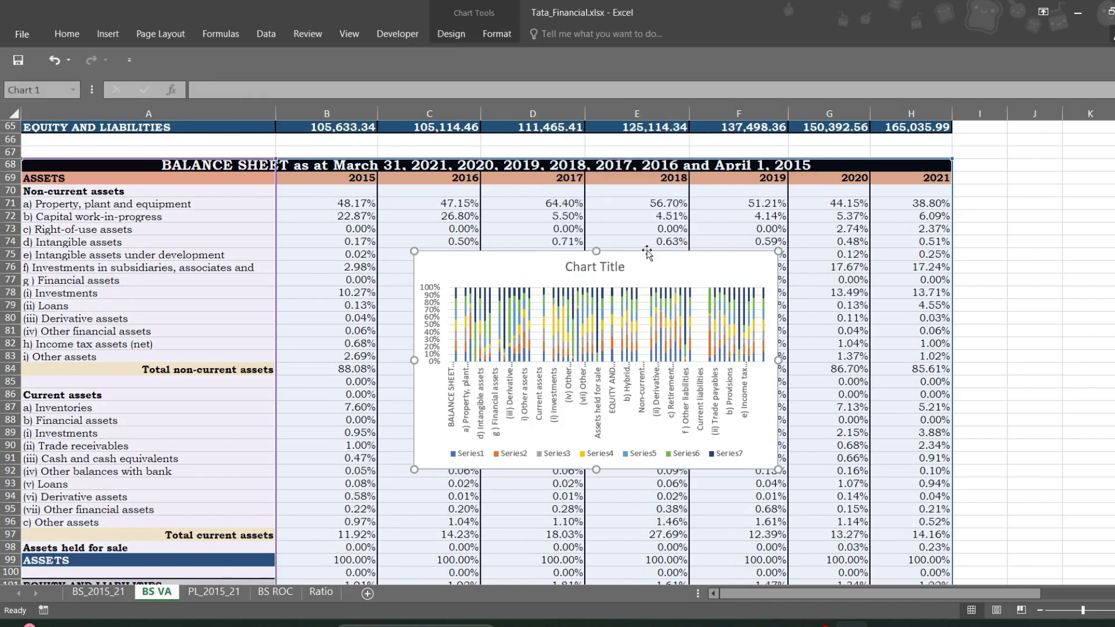
- Remove all the existing series from the chart's data source
{"action": "left_click", "coordinate": [444, 34]}
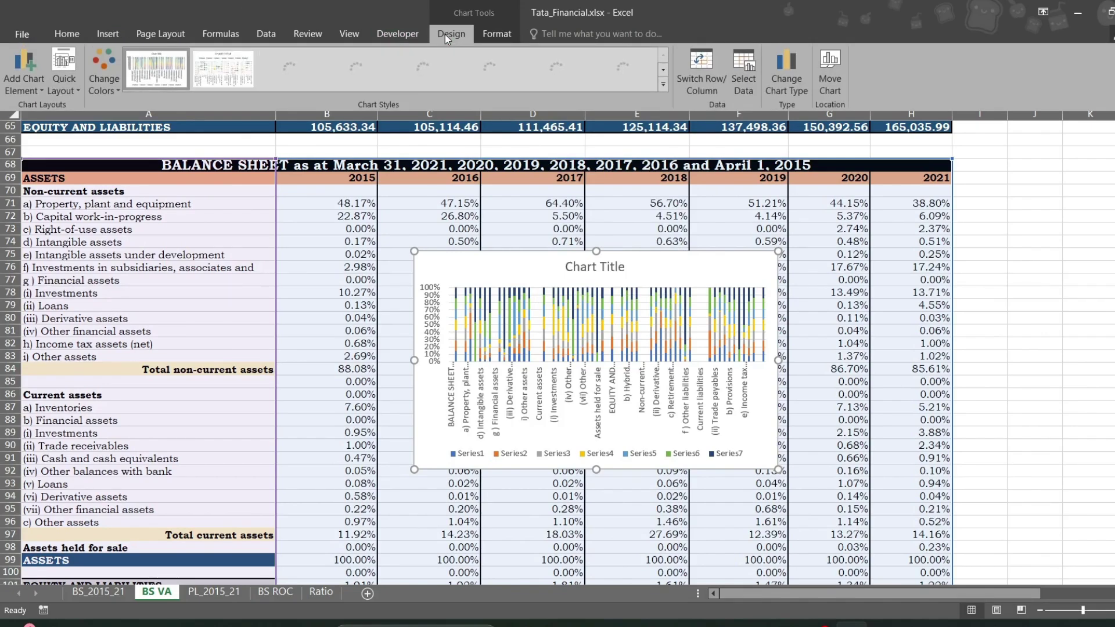
{"action": "left_click", "coordinate": [737, 71]}
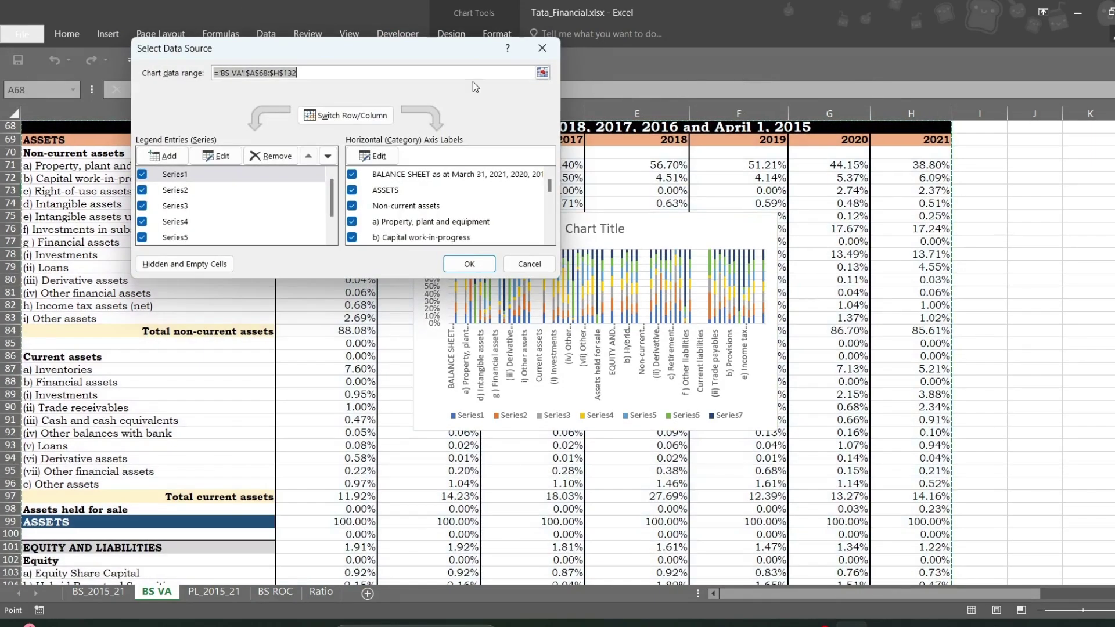
{"action": "left_click", "coordinate": [264, 156]}
{"action": "left_click", "coordinate": [265, 157]}
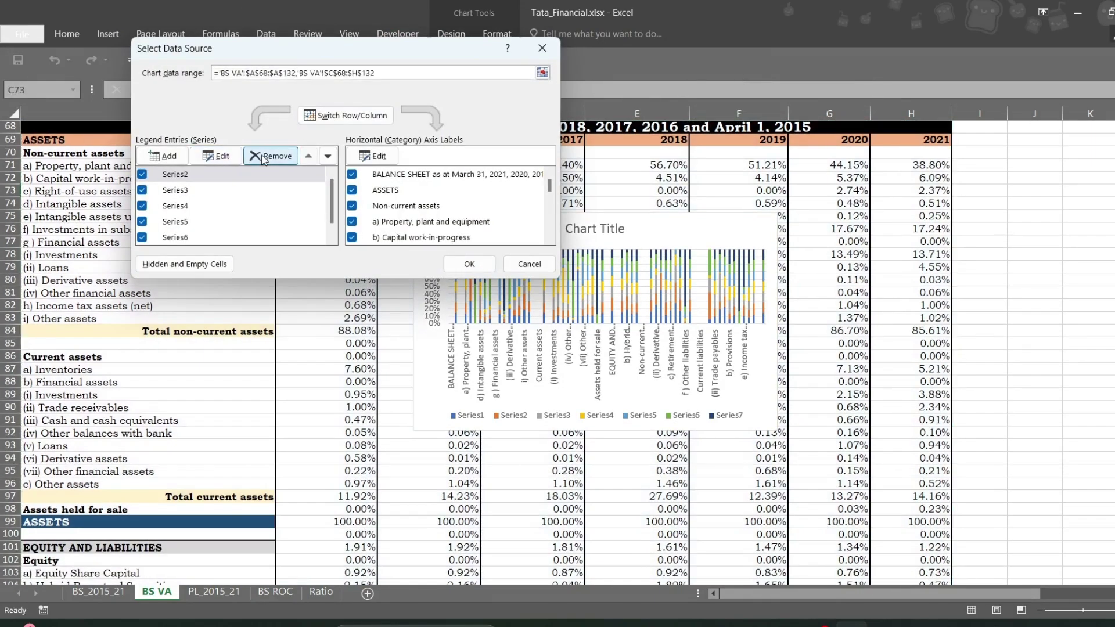
{"action": "left_click", "coordinate": [264, 156]}
{"action": "left_click", "coordinate": [267, 157]}
{"action": "left_click", "coordinate": [267, 156]}
{"action": "left_click", "coordinate": [267, 156]}
{"action": "left_click", "coordinate": [267, 157]}
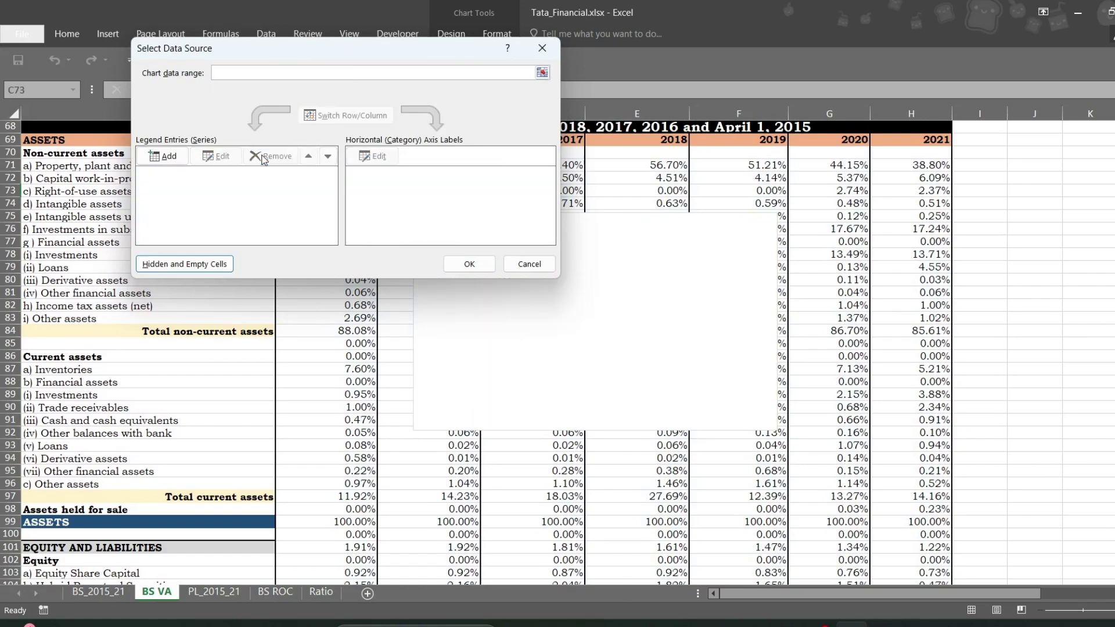
- Add a data series to the chart and name it Current Assets
{"action": "left_click", "coordinate": [173, 161]}
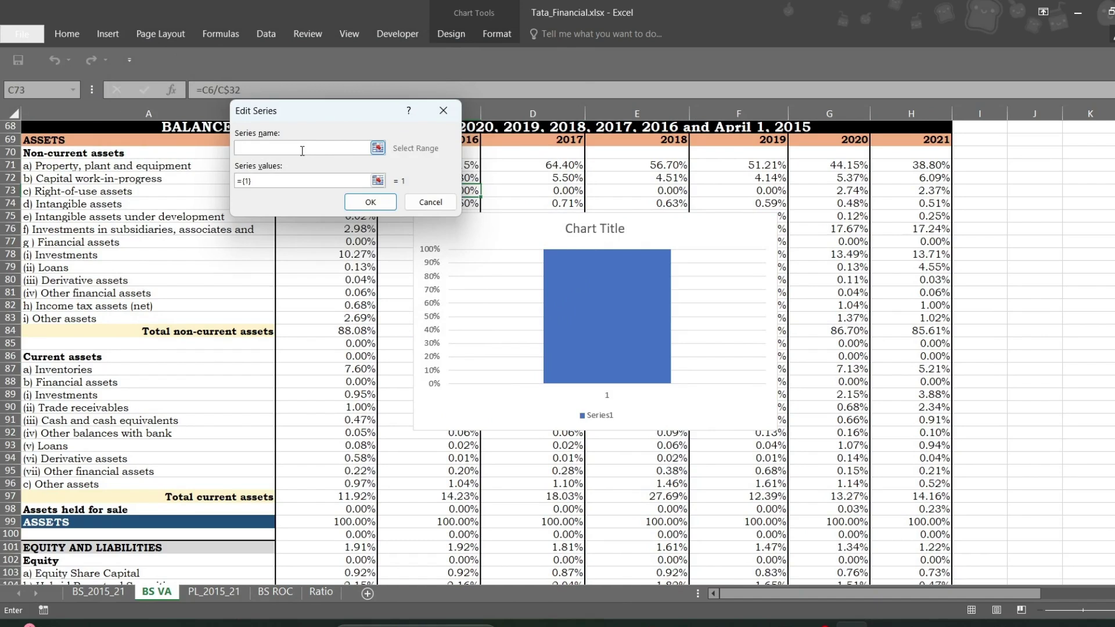
{"action": "type", "text": "C"}
{"action": "type", "text": "urrent Assets"}
{"action": "left_click", "coordinate": [275, 181]}
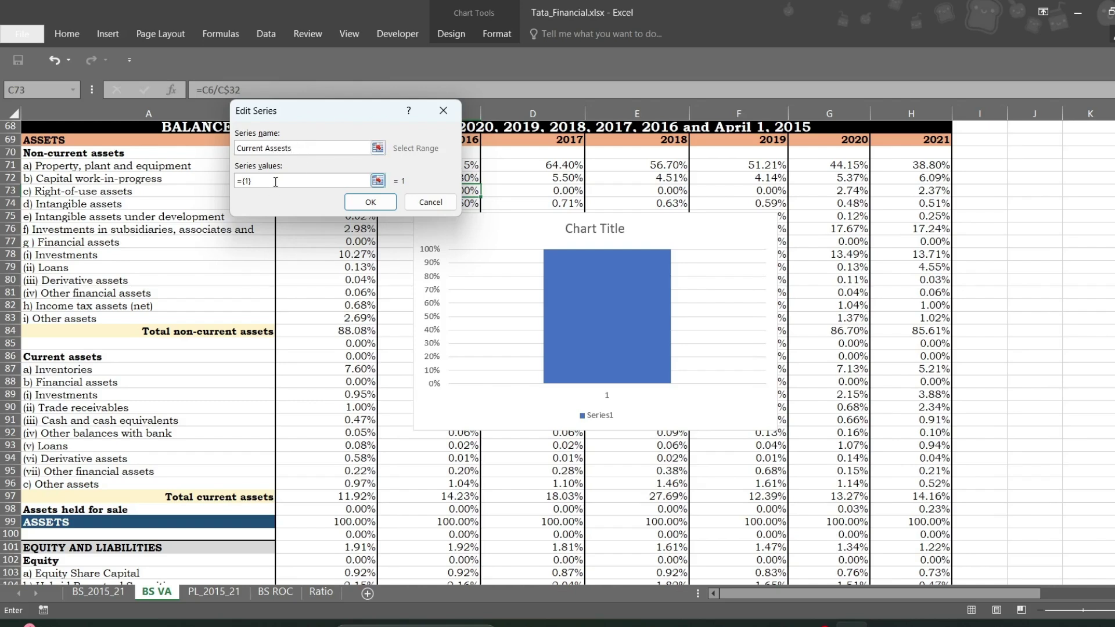
{"action": "left_click", "coordinate": [287, 150]}
- Set the Current Assets series values to the total current assets percentages in B97:H97
{"action": "left_click", "coordinate": [262, 176]}
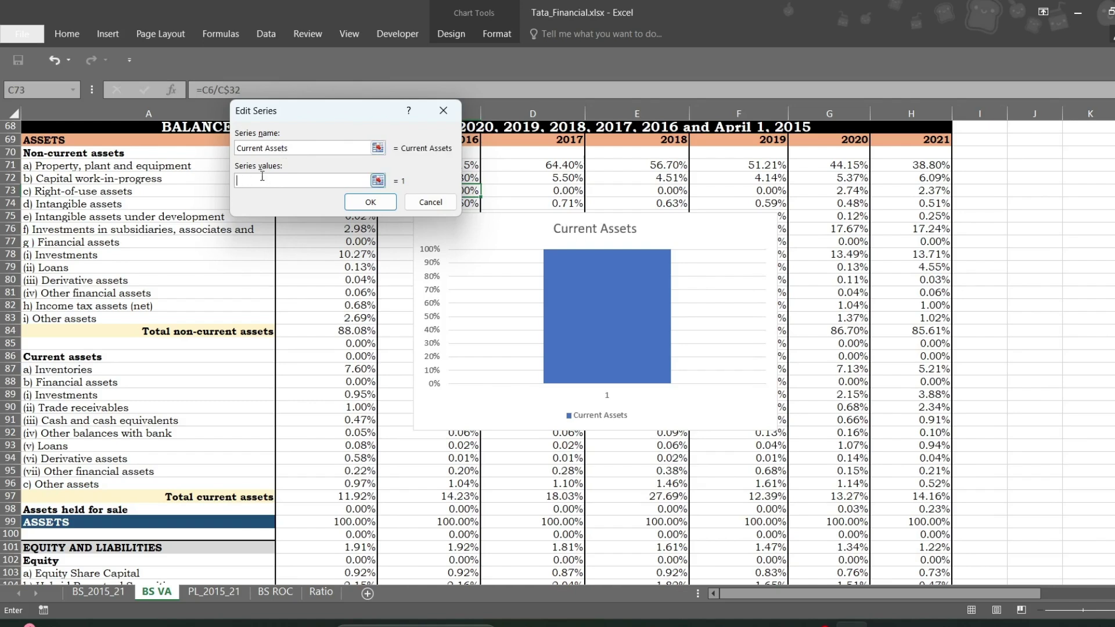
{"action": "scroll", "coordinate": [455, 365], "scroll_direction": "down", "scroll_amount": 1}
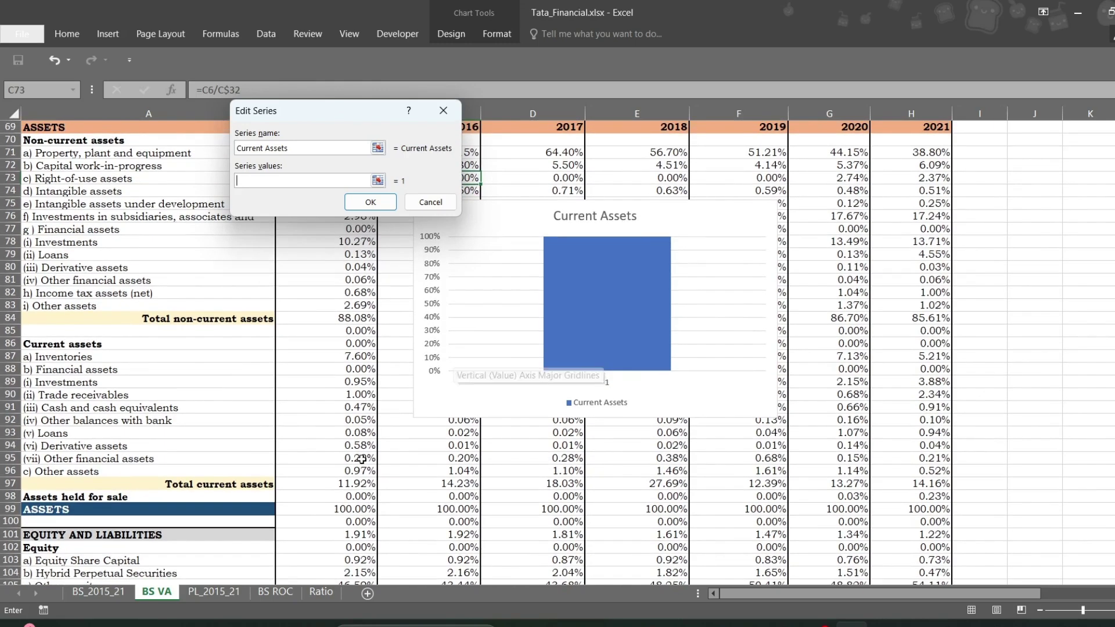
{"action": "left_click", "coordinate": [352, 485]}
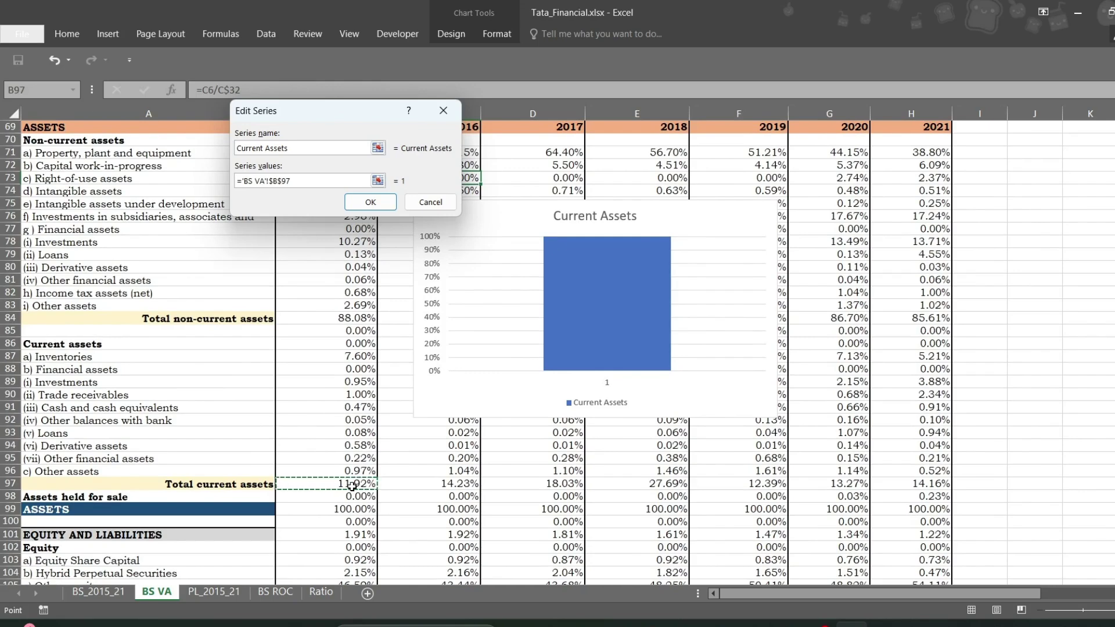
{"action": "key", "text": "shift+Right"}
{"action": "key", "text": "shift+Right"}
{"action": "key", "text": "shift+Right"}
{"action": "key", "text": "shift+Right"}
{"action": "key", "text": "shift+Right"}
{"action": "key", "text": "shift+Right"}
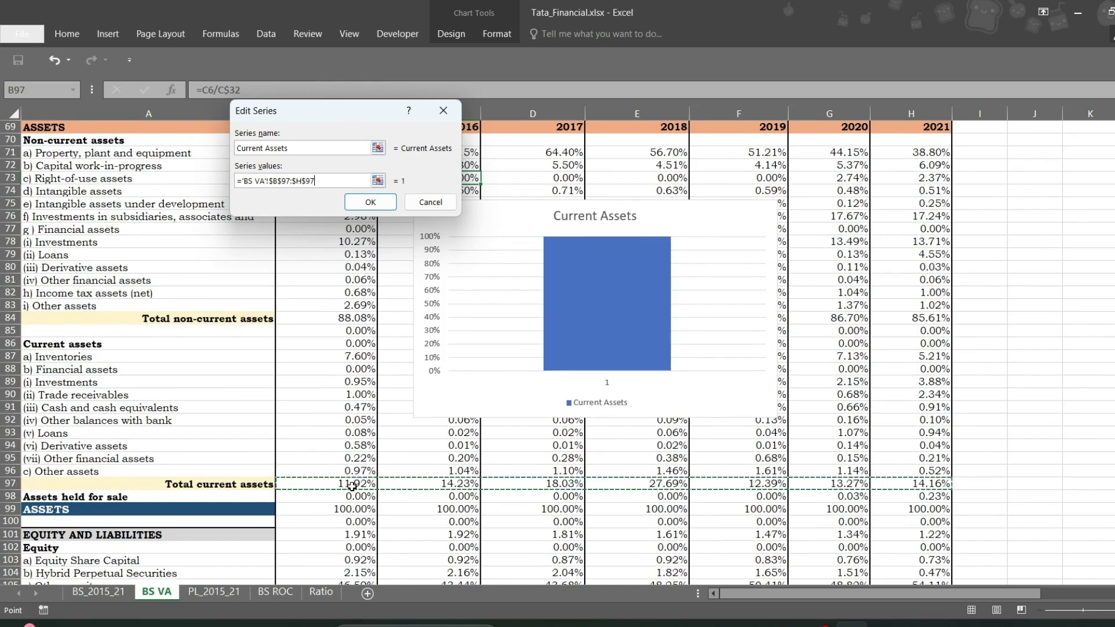
{"action": "key", "text": "Return"}
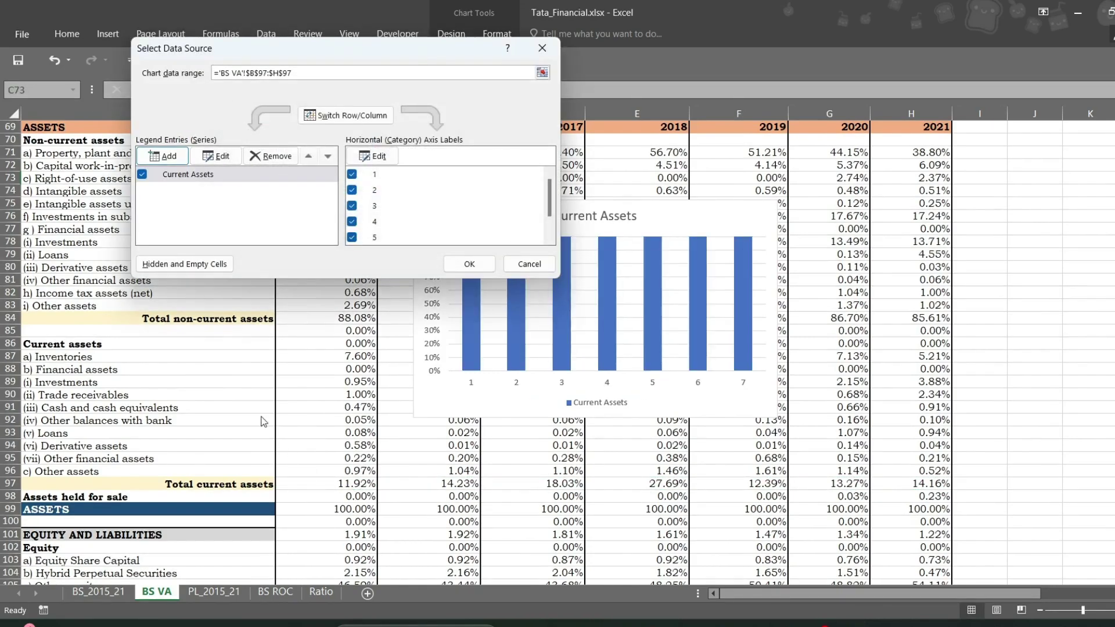
- Add a second data series to the chart and name it Non Current Assets
{"action": "left_click", "coordinate": [158, 154]}
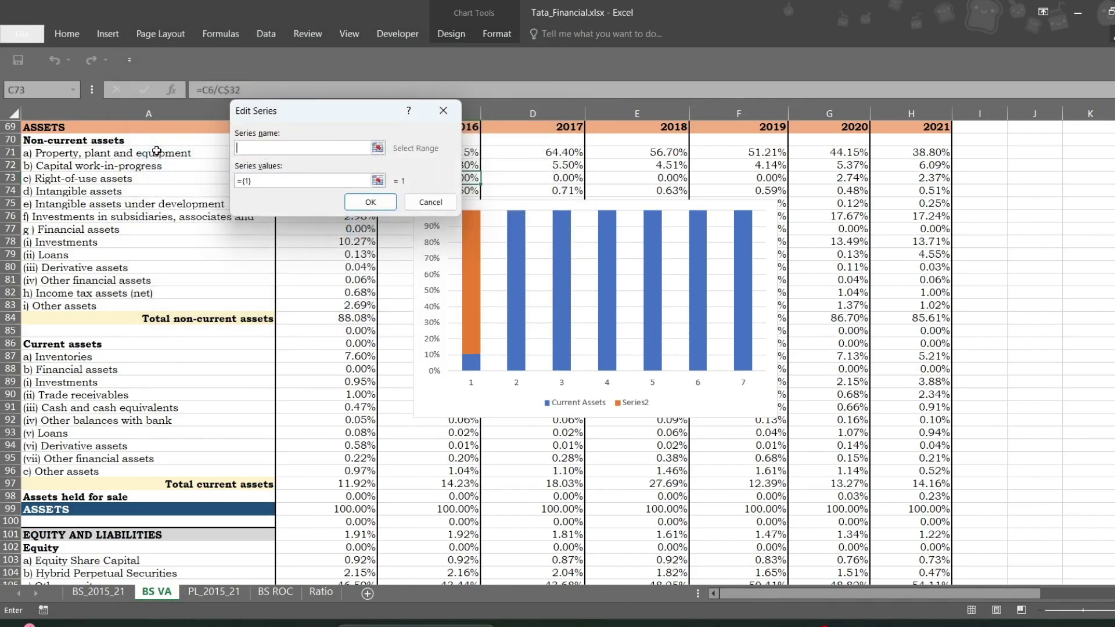
{"action": "type", "text": "Non Current Asset"}
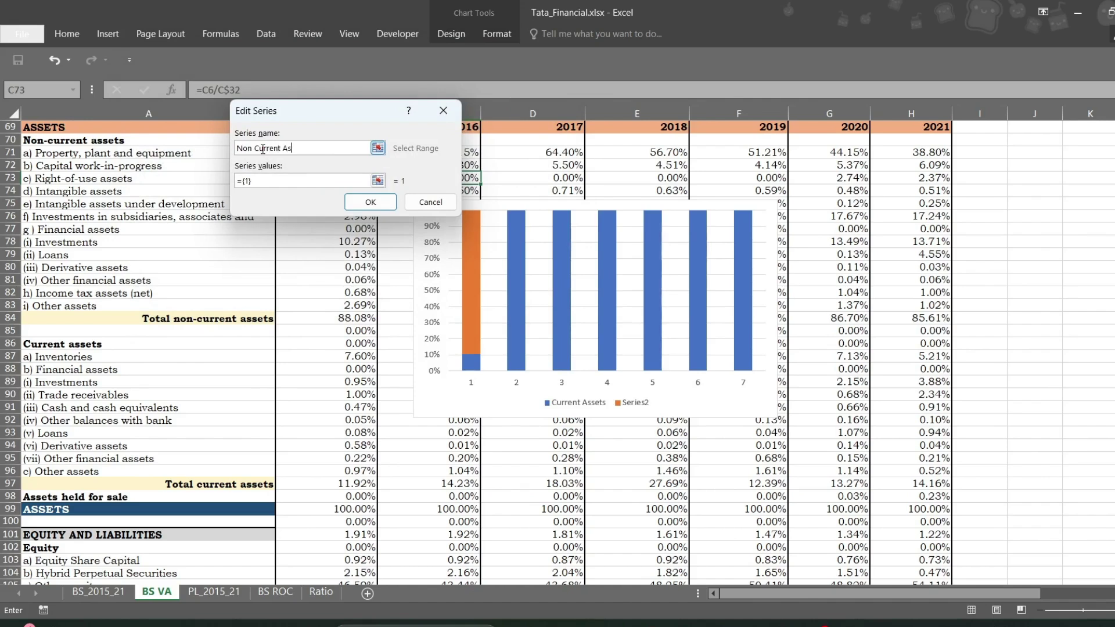
{"action": "left_click", "coordinate": [285, 181]}
{"action": "left_click", "coordinate": [303, 150]}
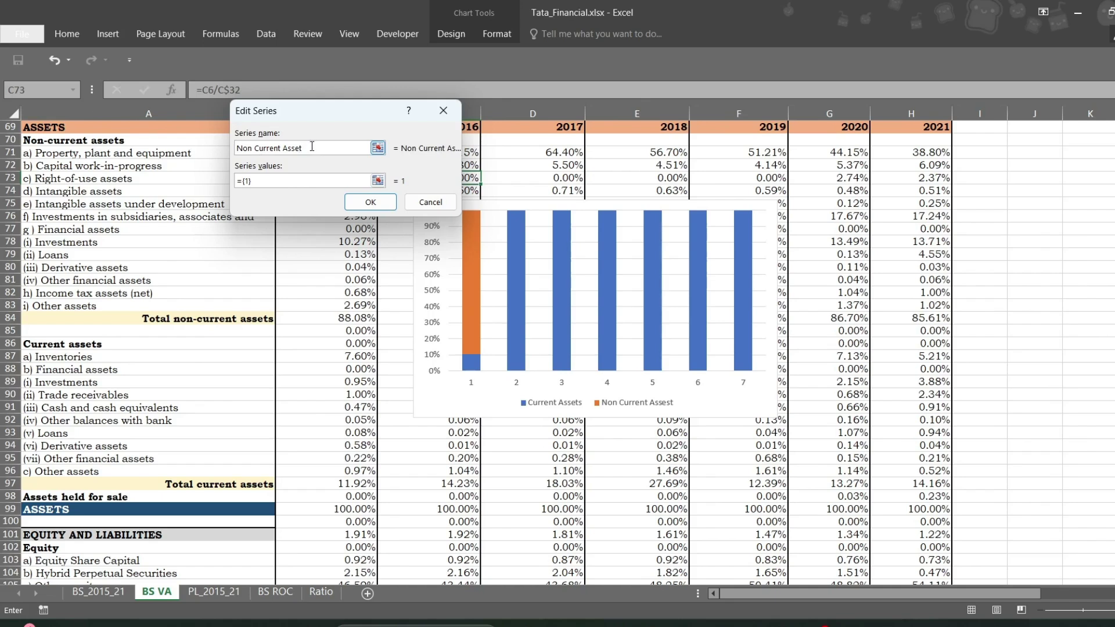
- Set the Non Current Assets series values to the total non-current assets percentages in B84:H84
{"action": "left_click", "coordinate": [290, 184]}
{"action": "key", "text": "BackSpace"}
{"action": "key", "text": "BackSpace"}
{"action": "key", "text": "BackSpace"}
{"action": "key", "text": "BackSpace"}
{"action": "left_click", "coordinate": [314, 318]}
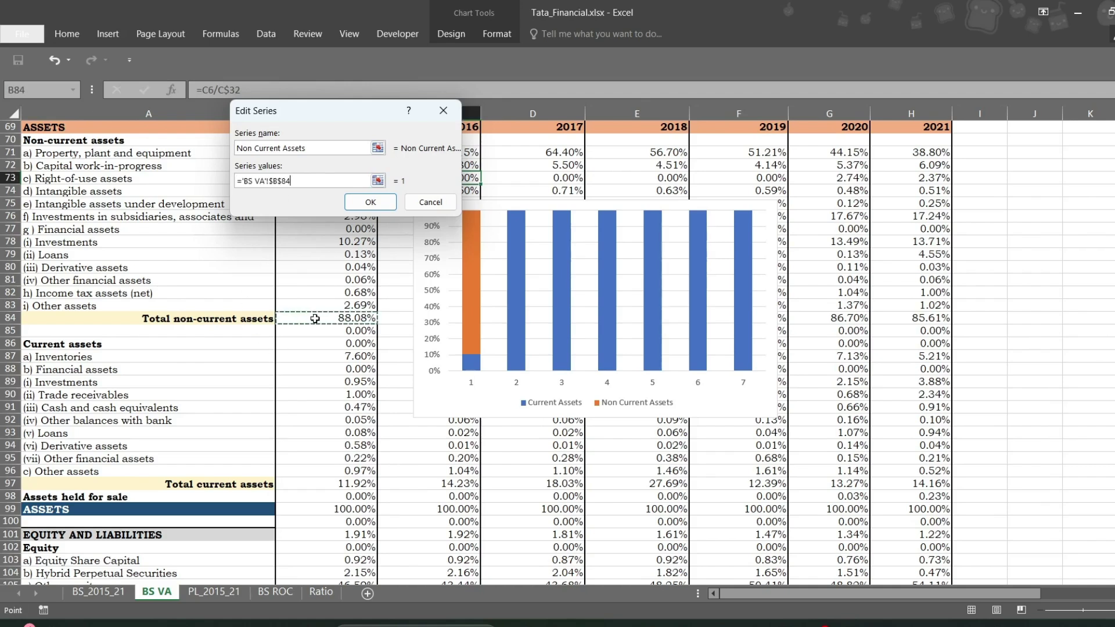
{"action": "key", "text": "shift+Right"}
{"action": "key", "text": "shift+Right"}
{"action": "key", "text": "shift+Right"}
{"action": "key", "text": "shift+Right"}
{"action": "key", "text": "shift+Right"}
{"action": "key", "text": "shift+Right"}
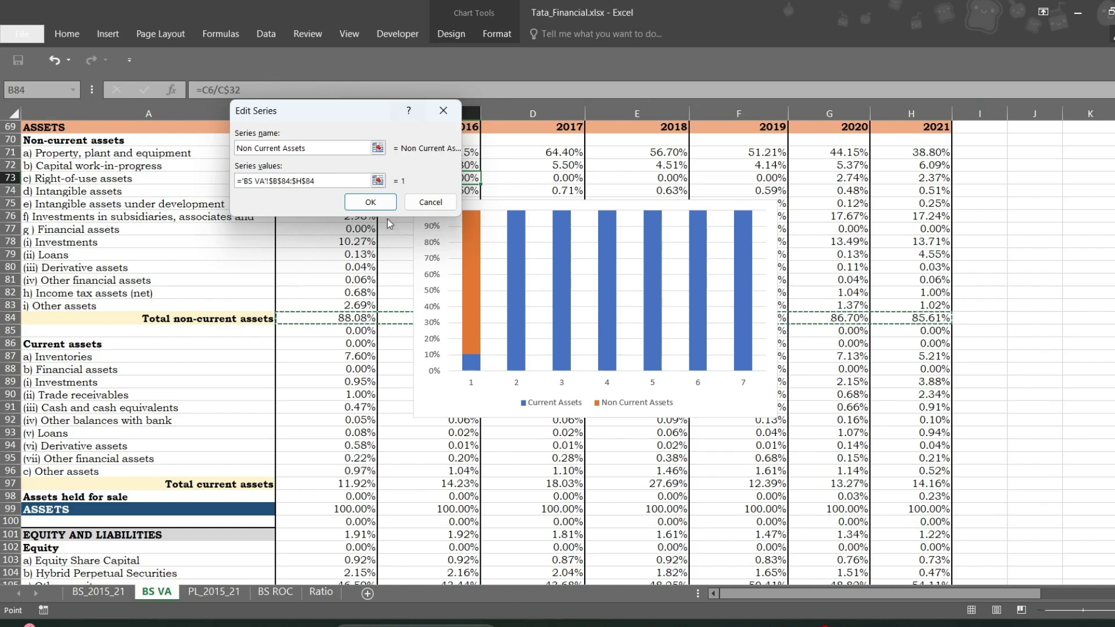
{"action": "left_click", "coordinate": [377, 204]}
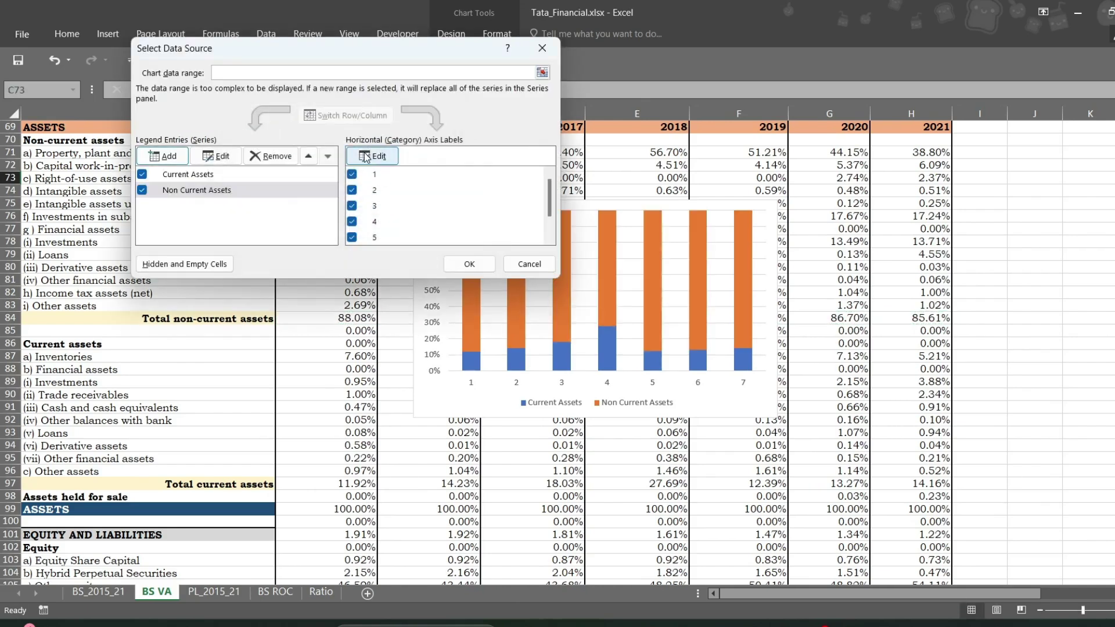
- Use the years 2015 to 2021 in B69:H69 as the horizontal axis labels and apply the chart data changes
{"action": "left_click", "coordinate": [373, 155]}
{"action": "scroll", "coordinate": [559, 226], "scroll_direction": "up", "scroll_amount": 3}
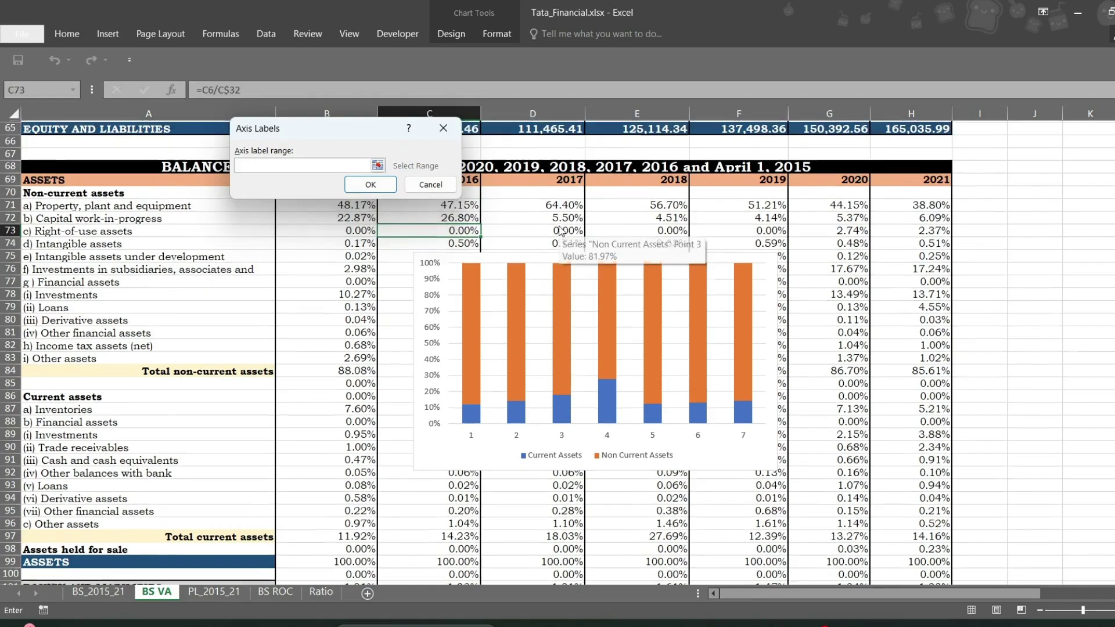
{"action": "left_click_drag", "start_coordinate": [358, 243], "coordinate": [912, 242]}
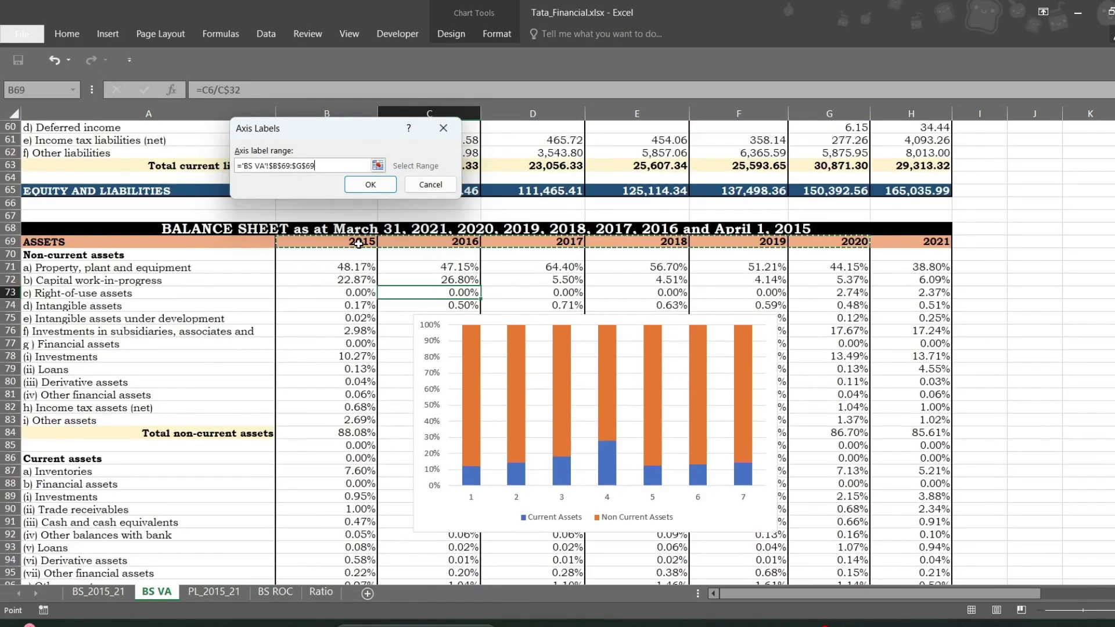
{"action": "left_click", "coordinate": [392, 184]}
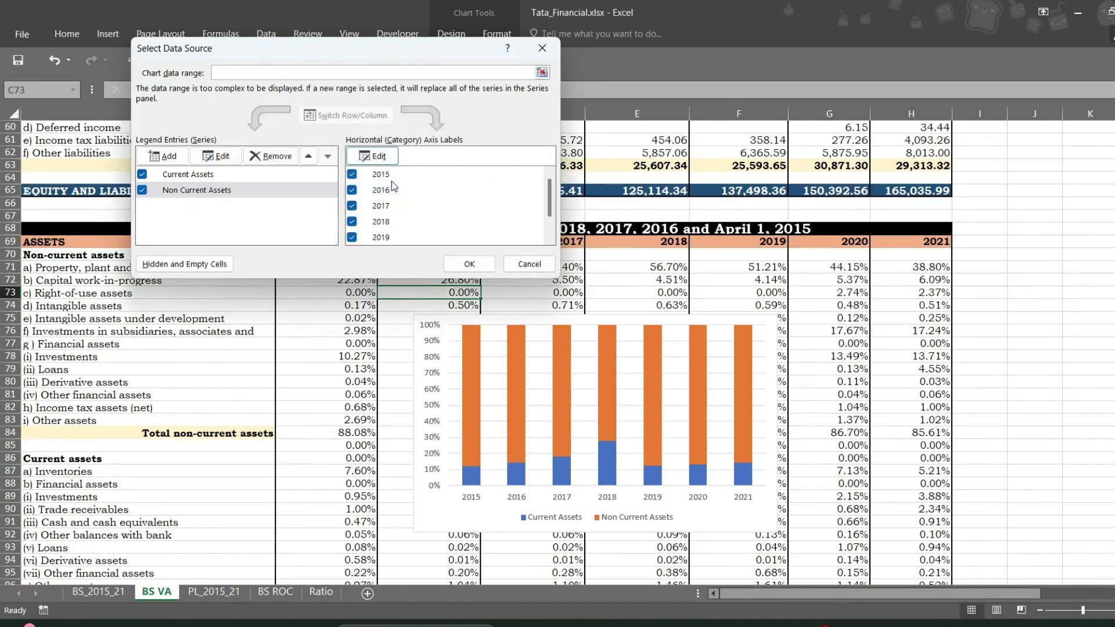
{"action": "left_click", "coordinate": [469, 265]}
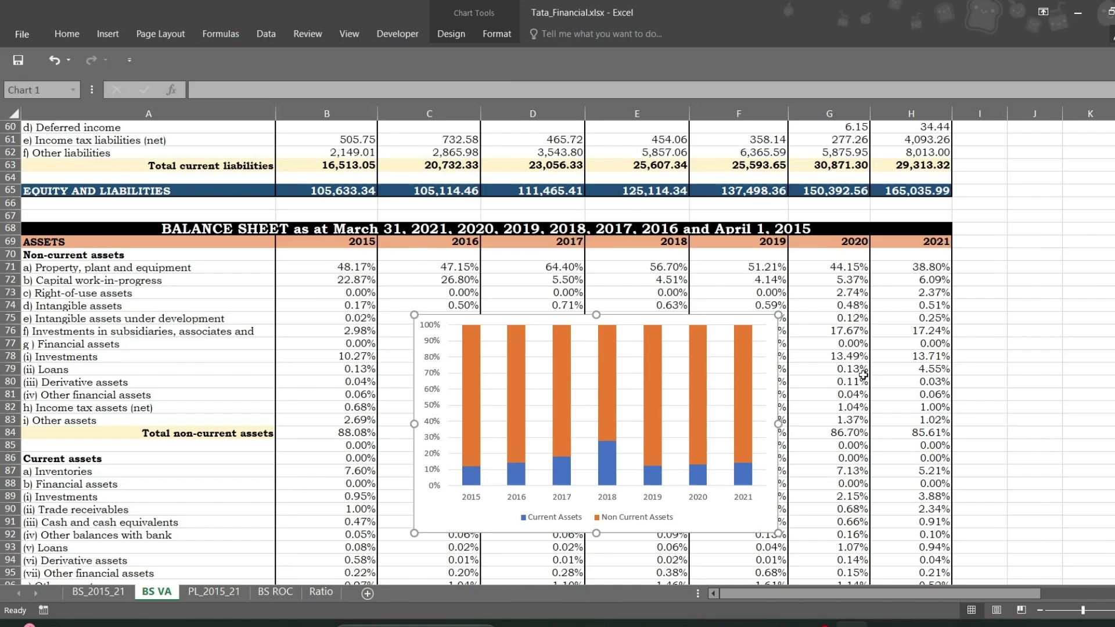
- Move the chart off the table into the blank area over columns J to P, beside the percentage rows
{"action": "mouse_move", "coordinate": [735, 514]}
{"action": "left_mouse_down"}
{"action": "mouse_move", "coordinate": [1111, 433]}
{"action": "mouse_move", "coordinate": [975, 424]}
{"action": "mouse_move", "coordinate": [965, 428]}
{"action": "mouse_move", "coordinate": [974, 436]}
{"action": "left_mouse_up"}
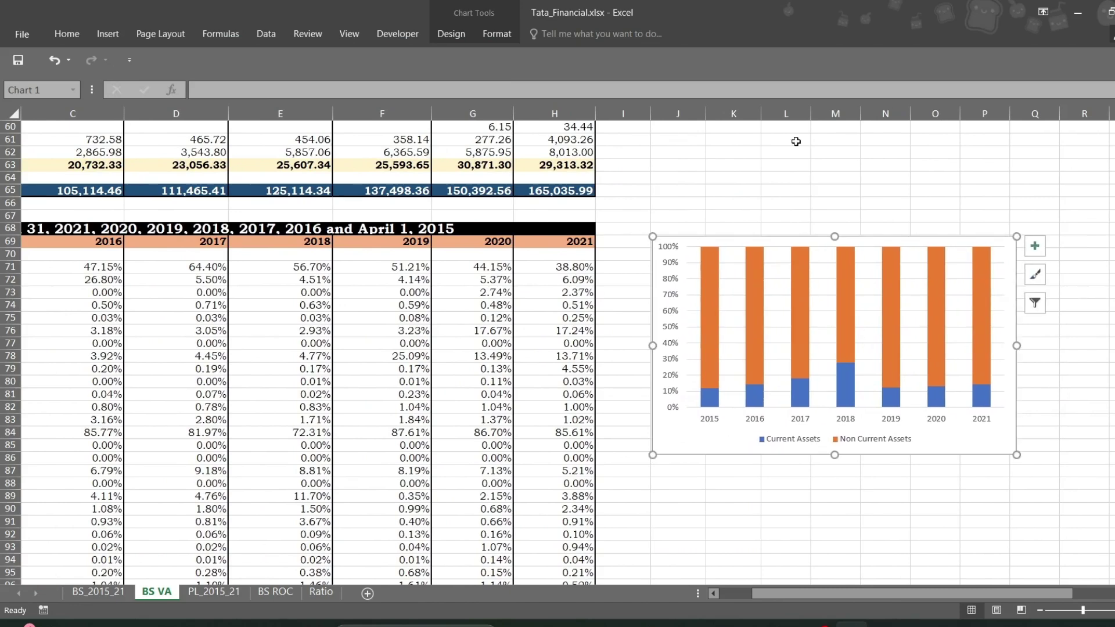
{"action": "left_click", "coordinate": [750, 186]}
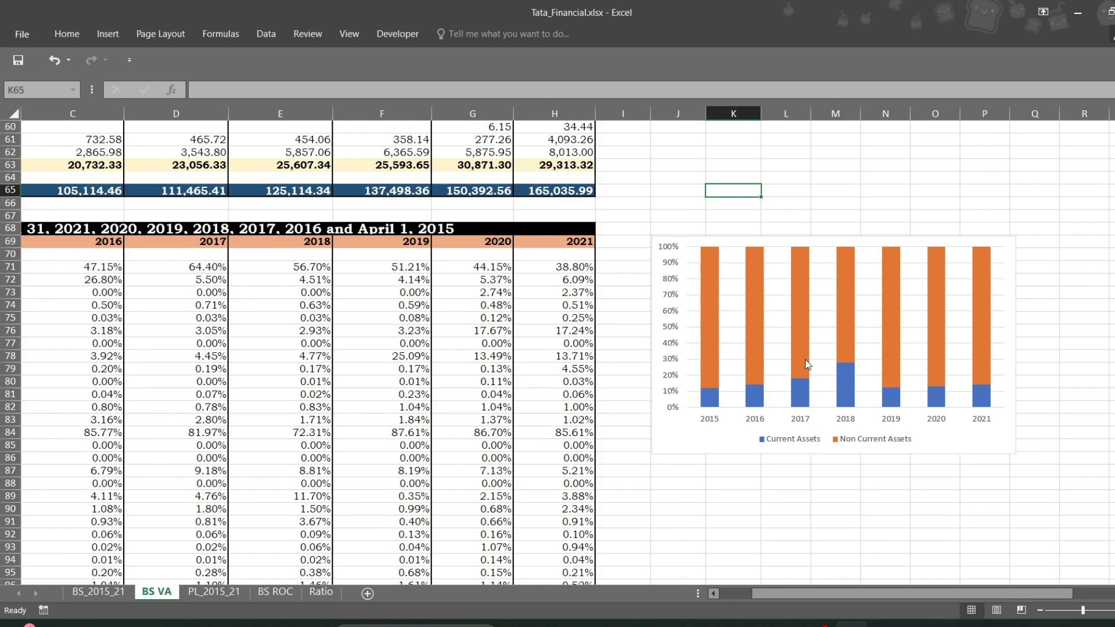
{"action": "left_click", "coordinate": [669, 436]}
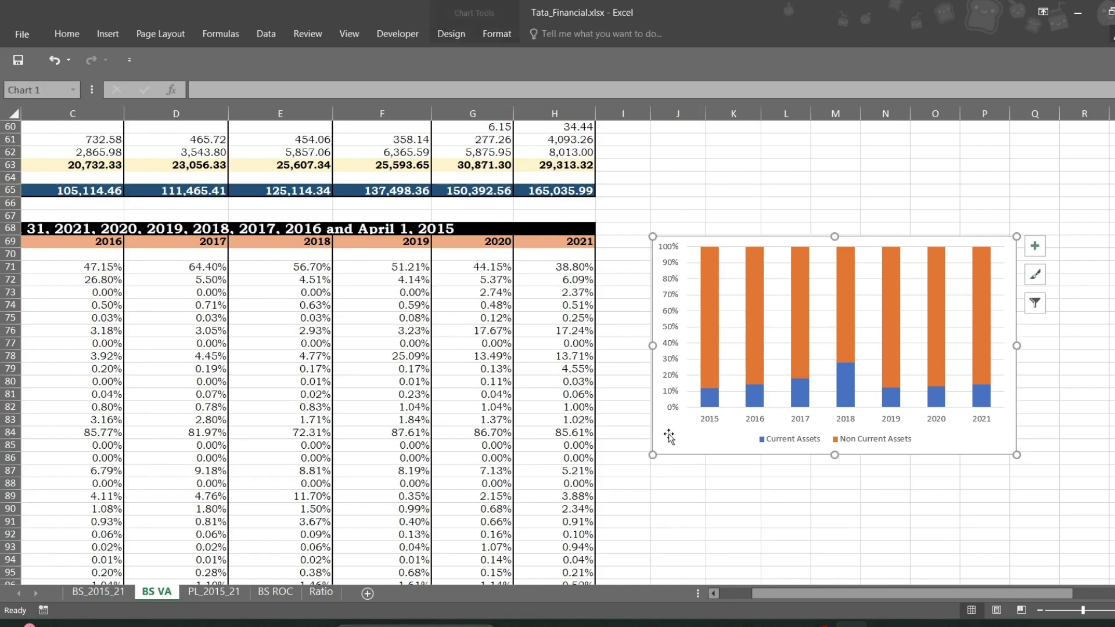
{"action": "left_click", "coordinate": [443, 34]}
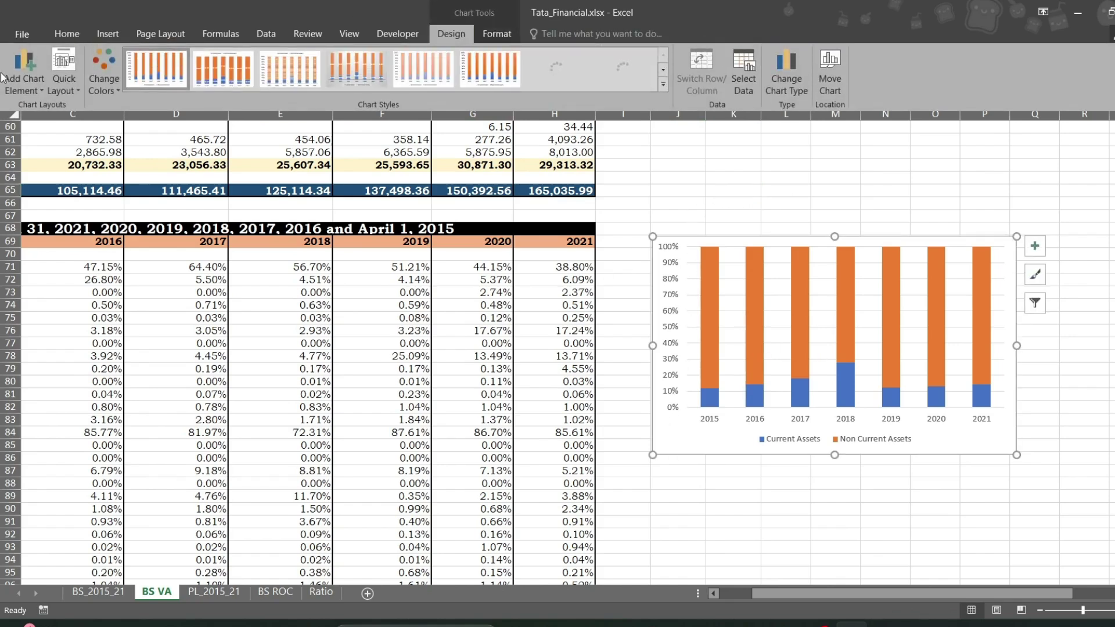
{"action": "left_click", "coordinate": [21, 87]}
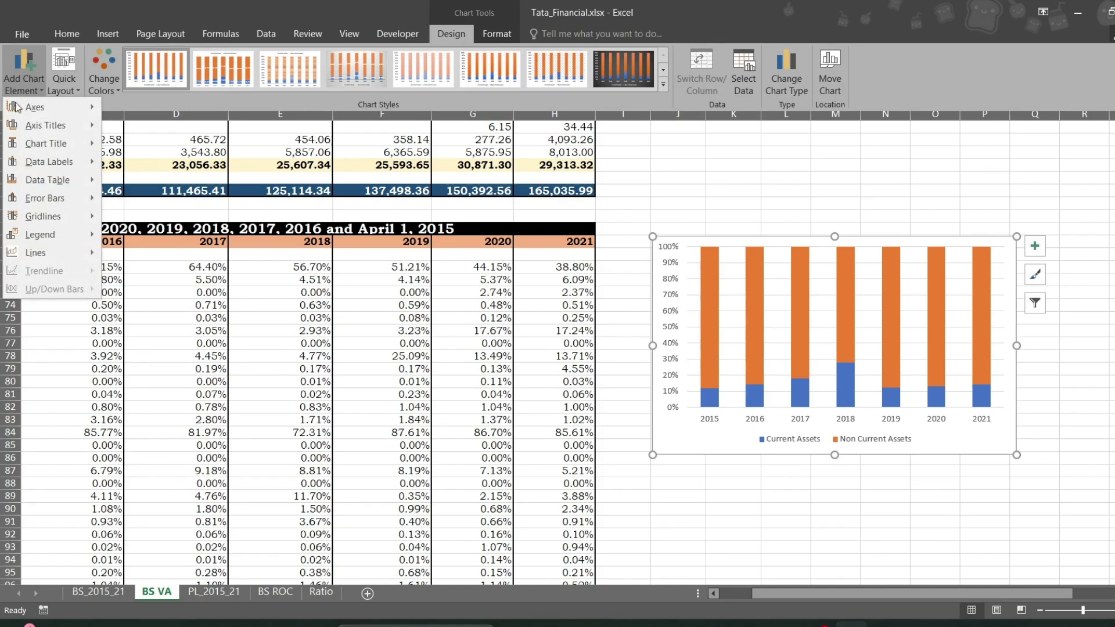
{"action": "mouse_move", "coordinate": [26, 114]}
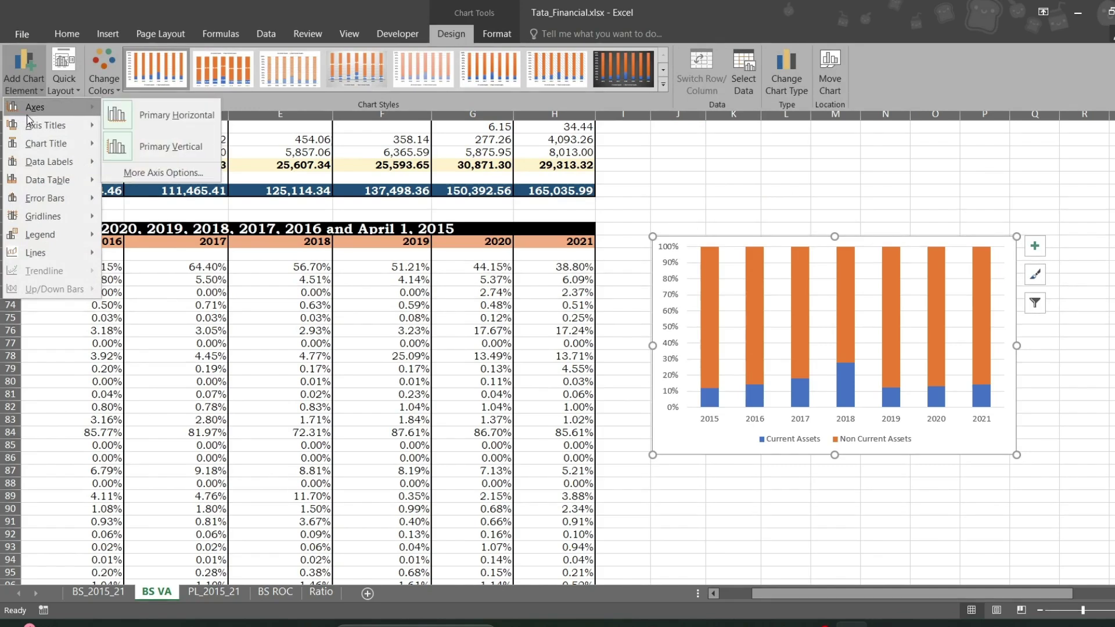
{"action": "mouse_move", "coordinate": [27, 184]}
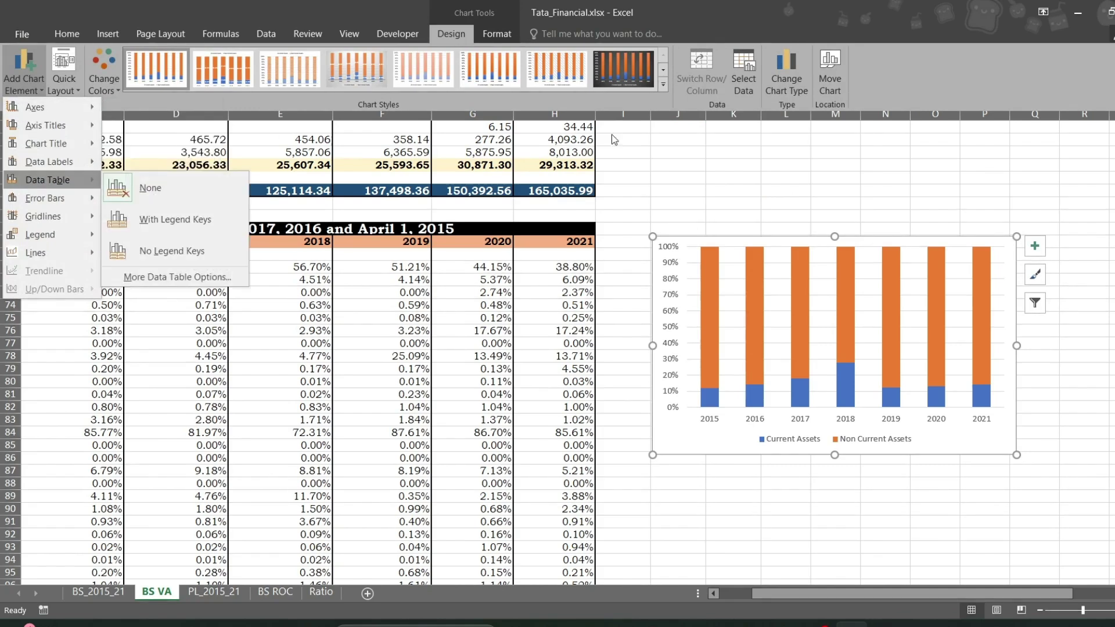
{"action": "left_click", "coordinate": [778, 182]}
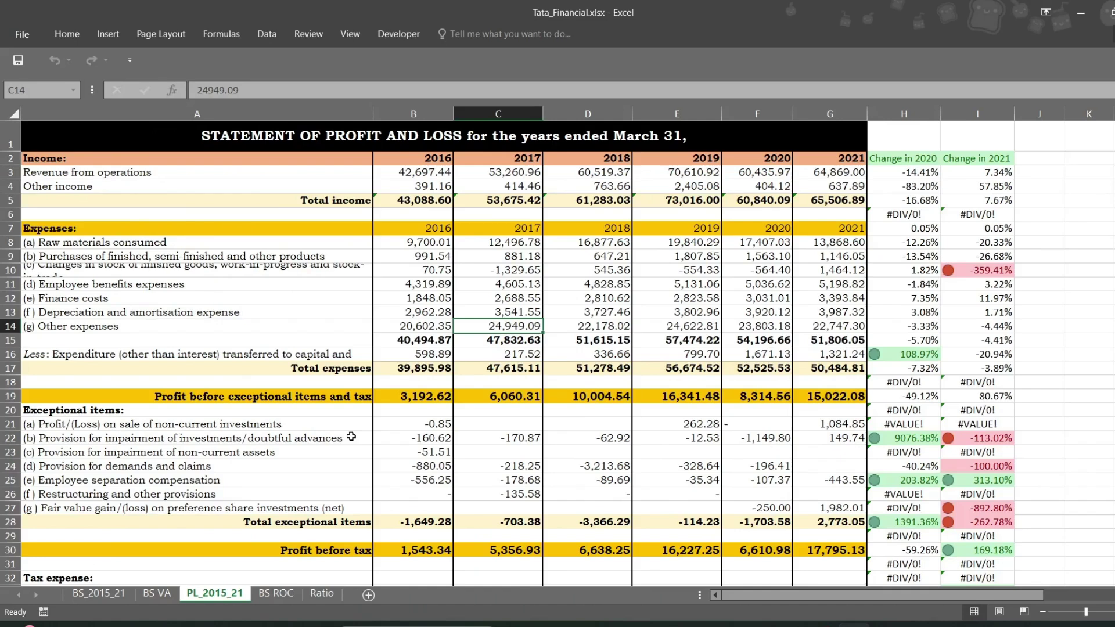
- Add a new worksheet directly after PL_2015_21 and name it PL VA
{"action": "left_click", "coordinate": [368, 595]}
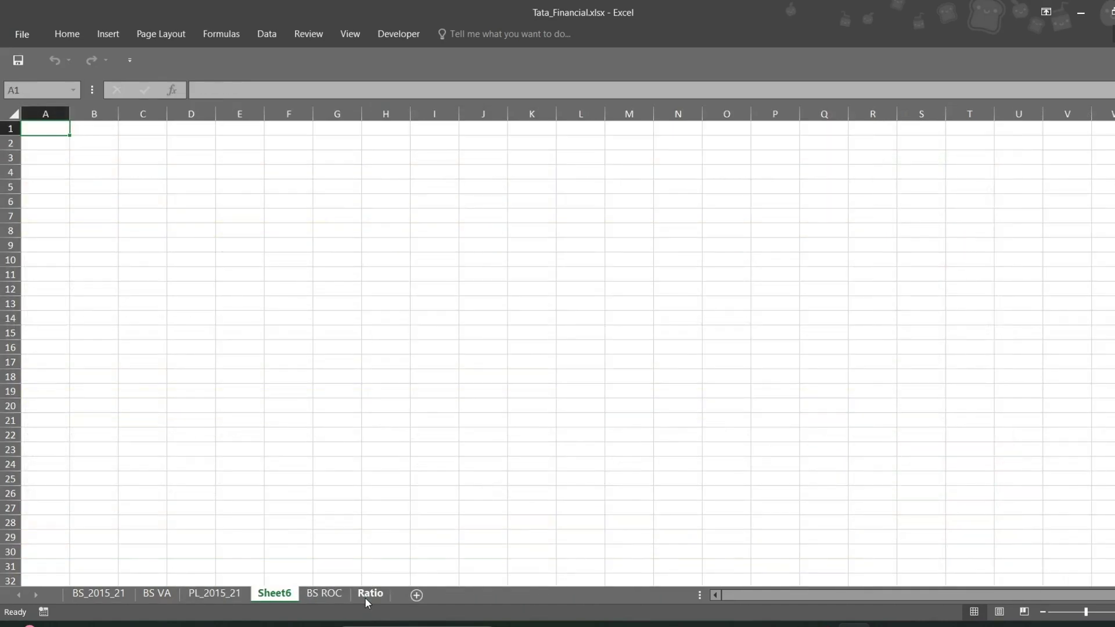
{"action": "right_click", "coordinate": [263, 598]}
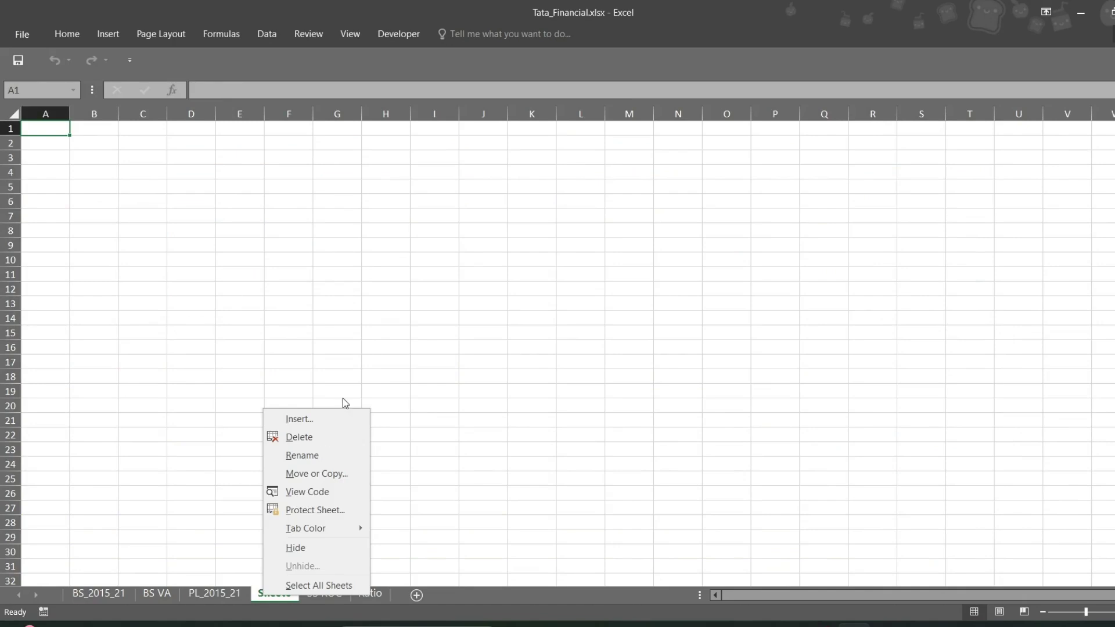
{"action": "left_click", "coordinate": [310, 456]}
{"action": "type", "text": "PL"}
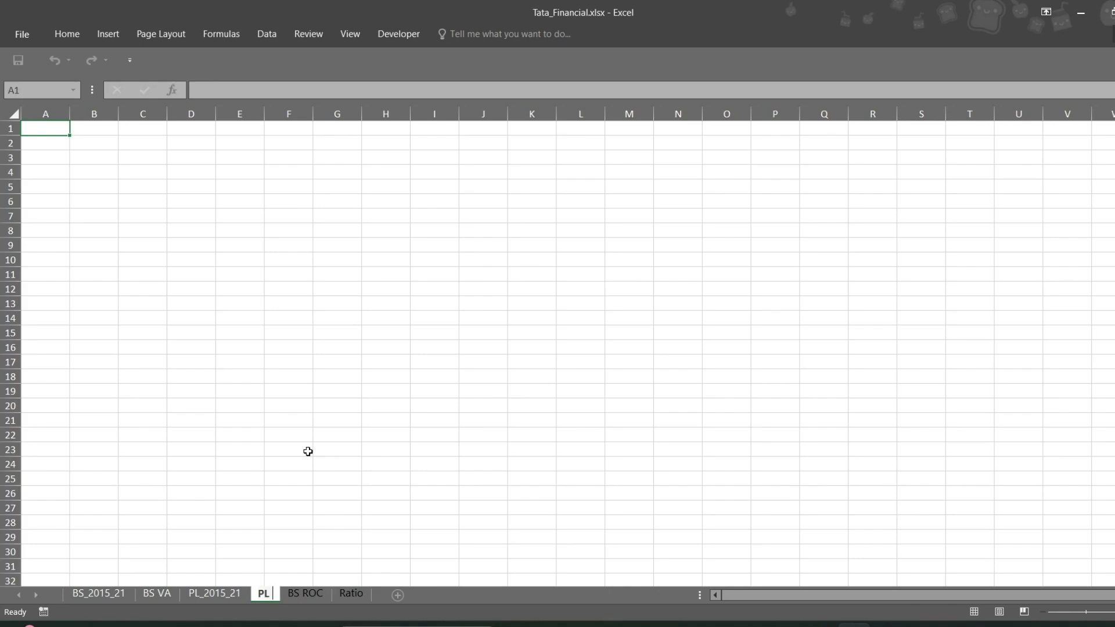
{"action": "type", "text": " VA"}
{"action": "key", "text": "Return"}
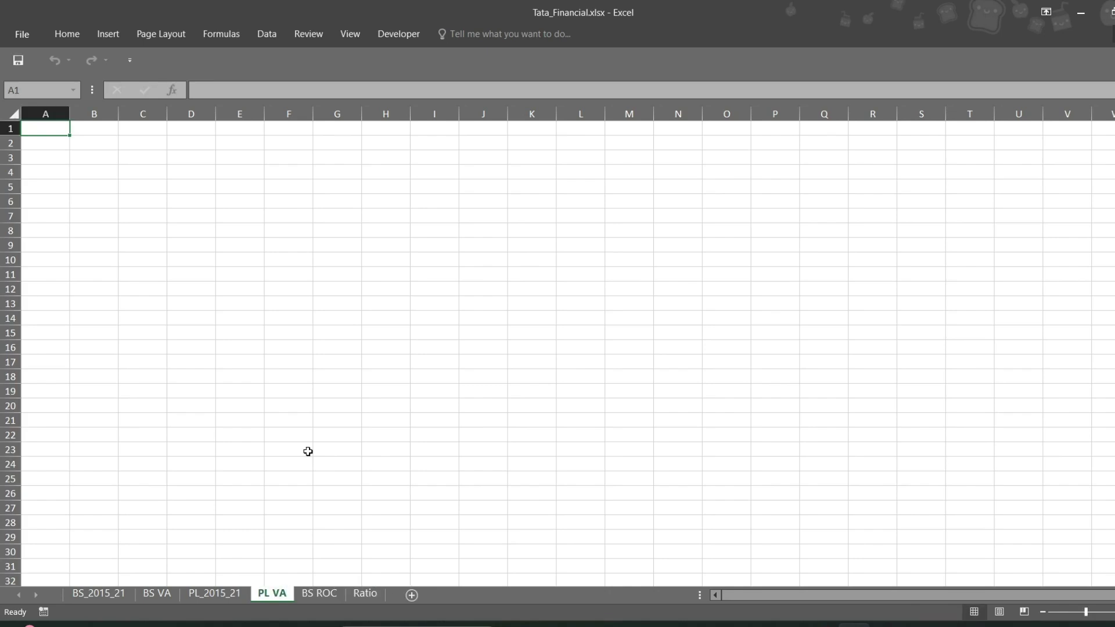
- Copy the entire contents of the PL_2015_21 sheet into PL VA, starting at A1
{"action": "left_click", "coordinate": [216, 592]}
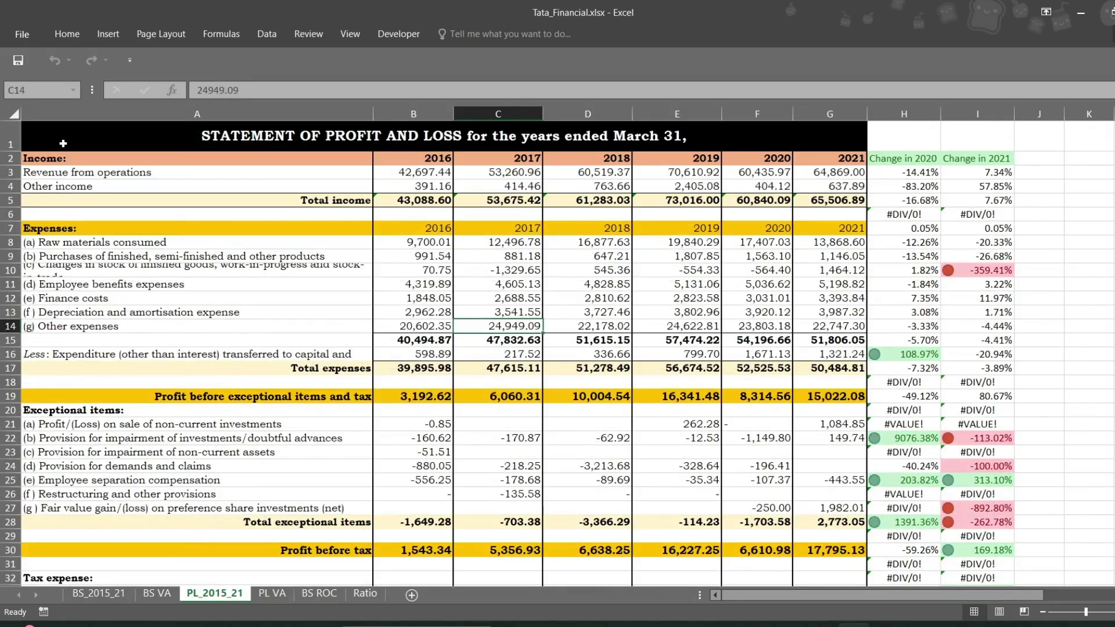
{"action": "left_click", "coordinate": [11, 114]}
{"action": "key", "text": "ctrl+c"}
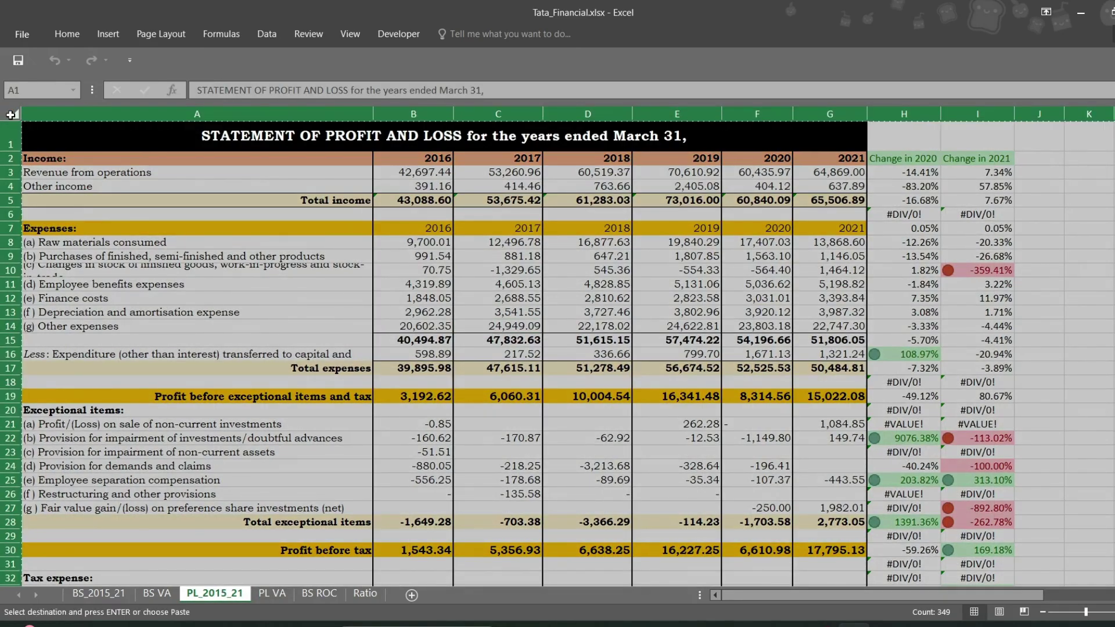
{"action": "left_click", "coordinate": [271, 593]}
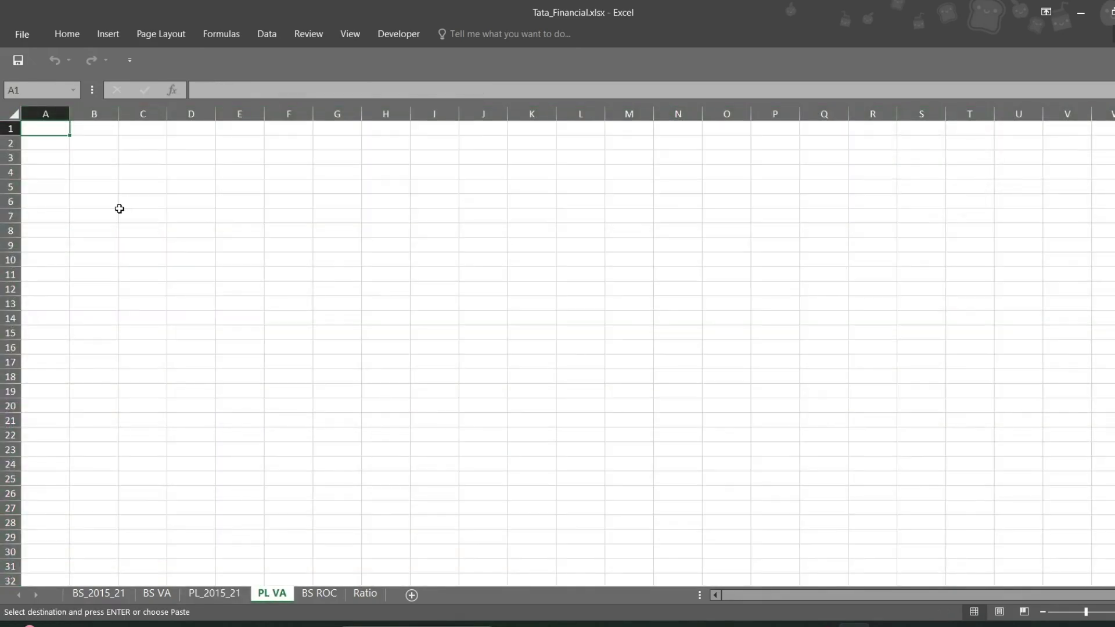
{"action": "key", "text": "ctrl+v"}
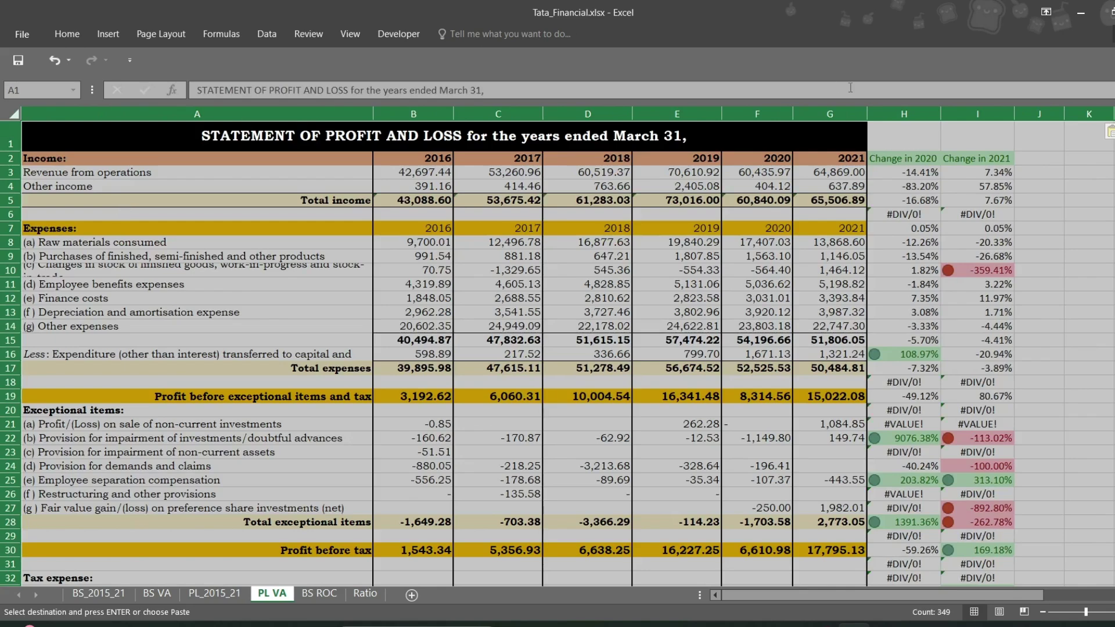
- Delete the Change in 2020 and Change in 2021 columns, H and I, from PL VA
{"action": "left_click", "coordinate": [903, 112]}
{"action": "key", "text": "shift+Right"}
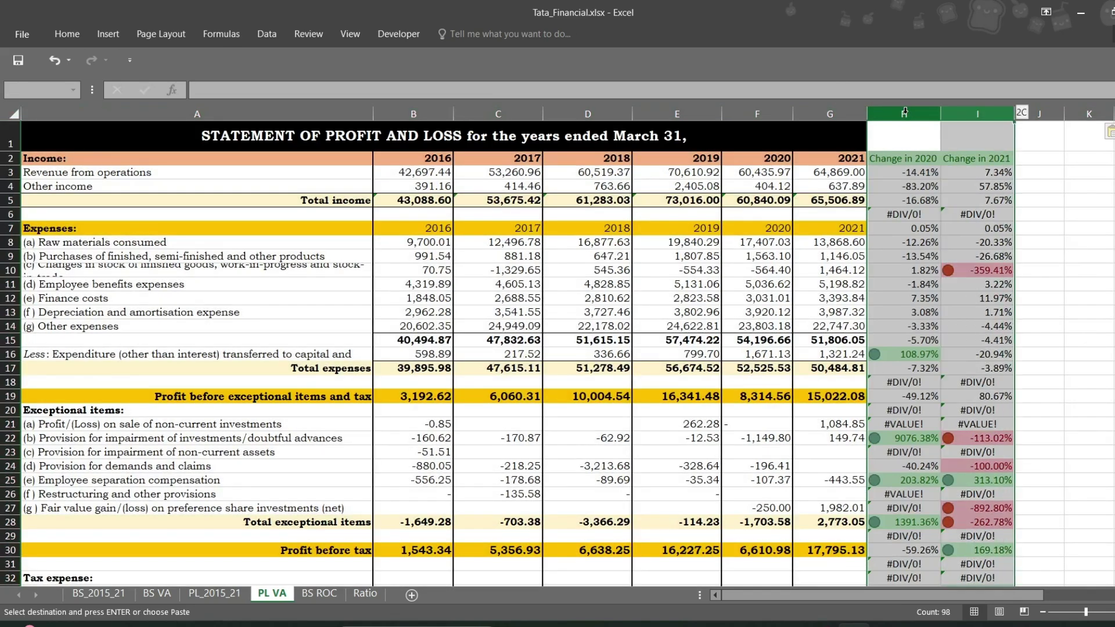
{"action": "key", "text": "ctrl+minus"}
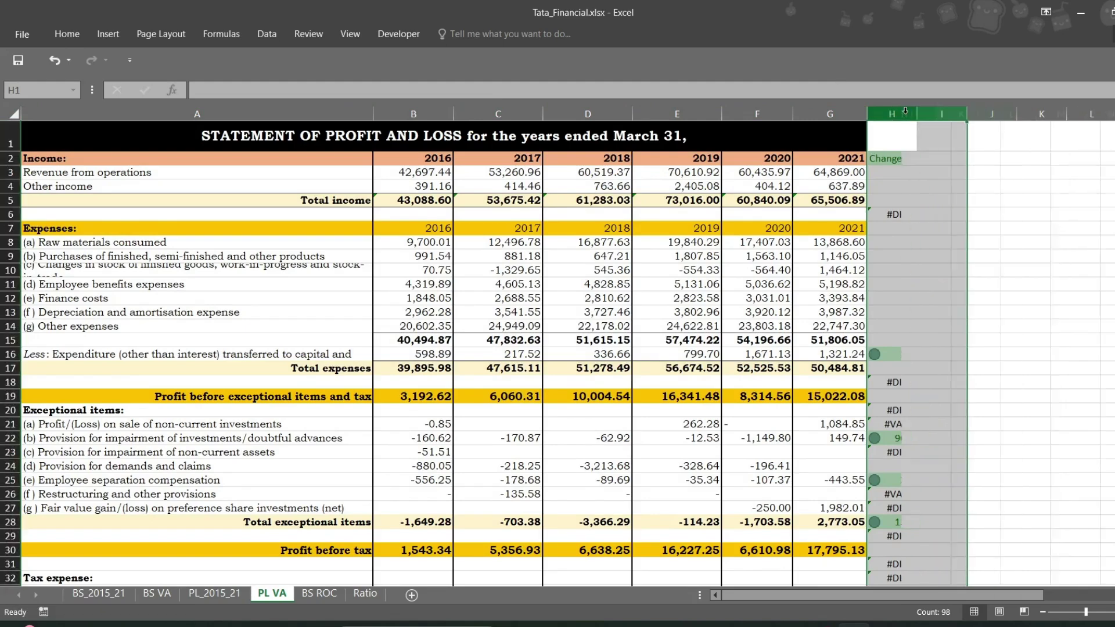
{"action": "left_click", "coordinate": [600, 244]}
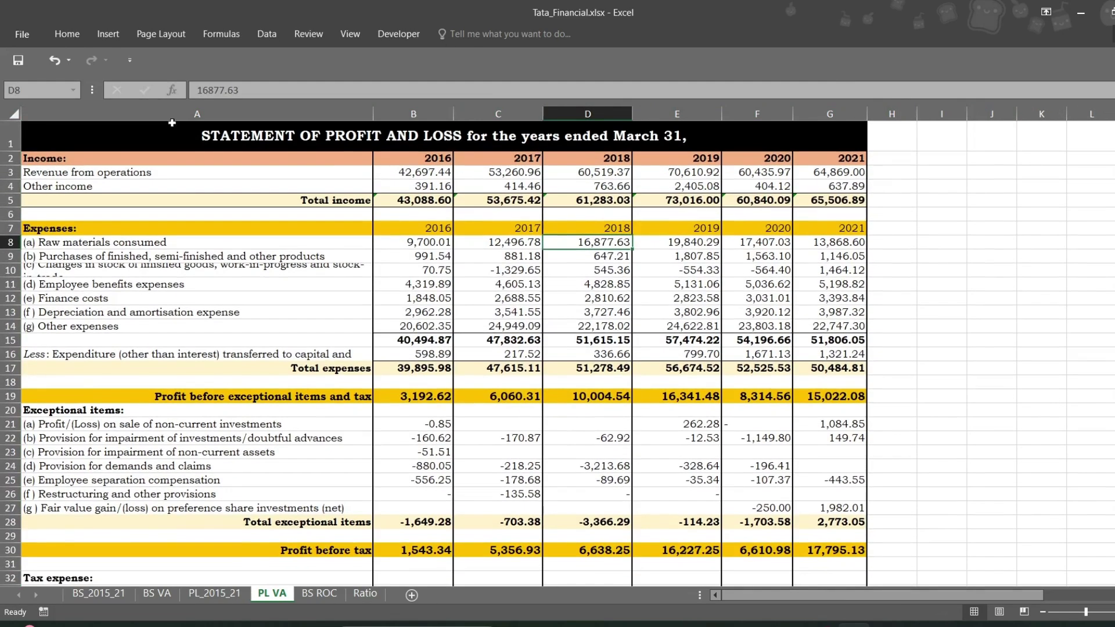
- Copy the profit and loss statement A1:G37, down to Profit for the year, and paste it below the table at A54
{"action": "left_click", "coordinate": [49, 132]}
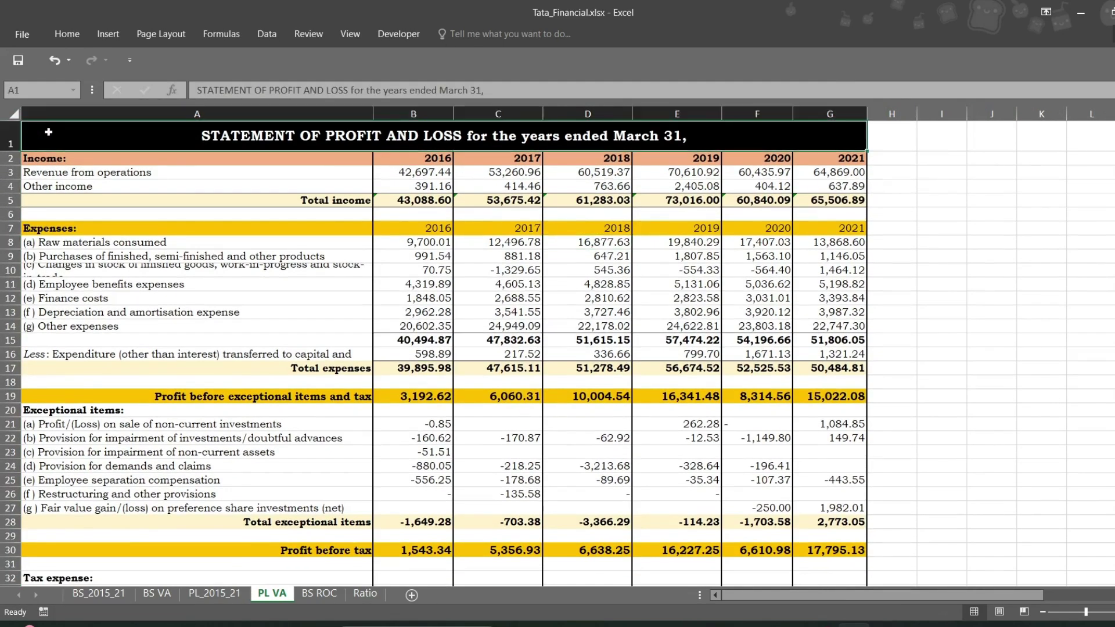
{"action": "left_click_drag", "start_coordinate": [48, 132], "coordinate": [865, 413]}
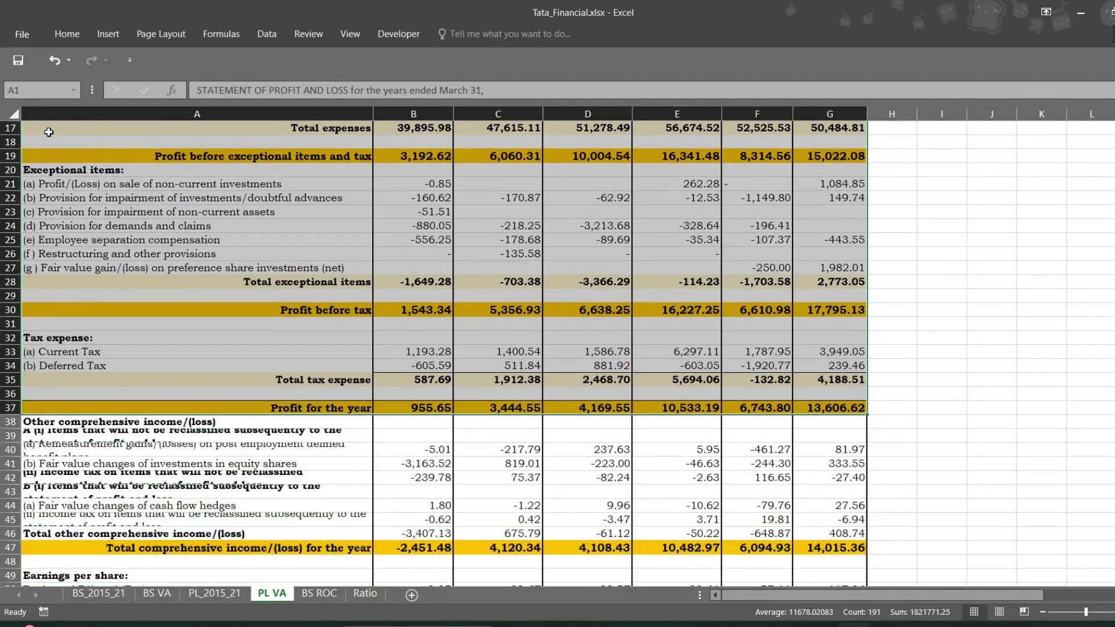
{"action": "key", "text": "ctrl+c"}
{"action": "scroll", "coordinate": [66, 246], "scroll_direction": "down", "scroll_amount": 7}
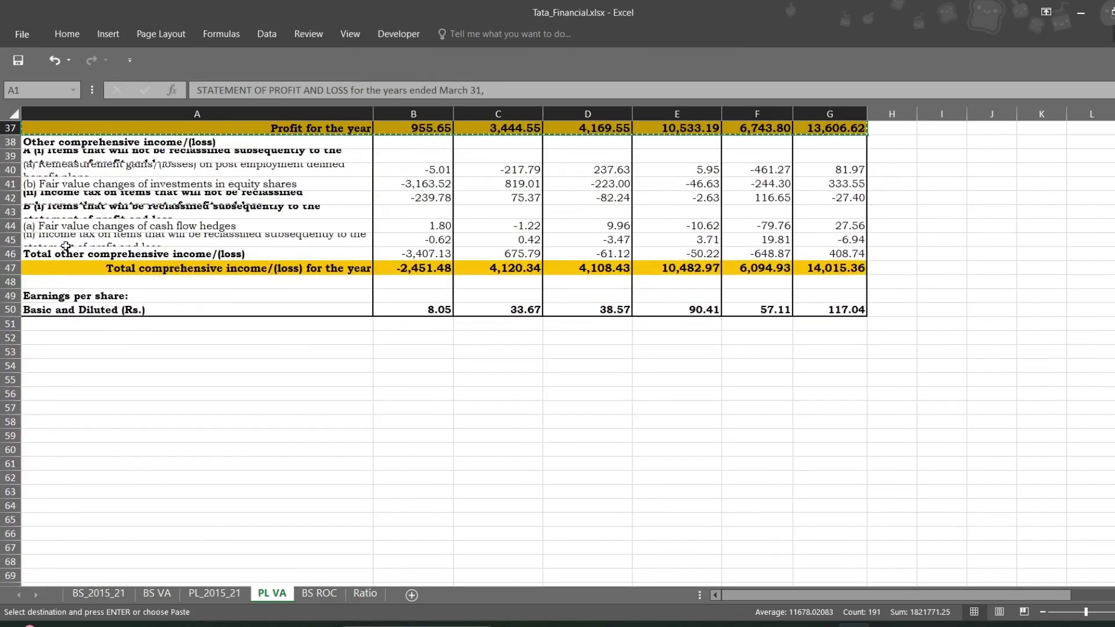
{"action": "left_click", "coordinate": [43, 361]}
{"action": "key", "text": "ctrl+v"}
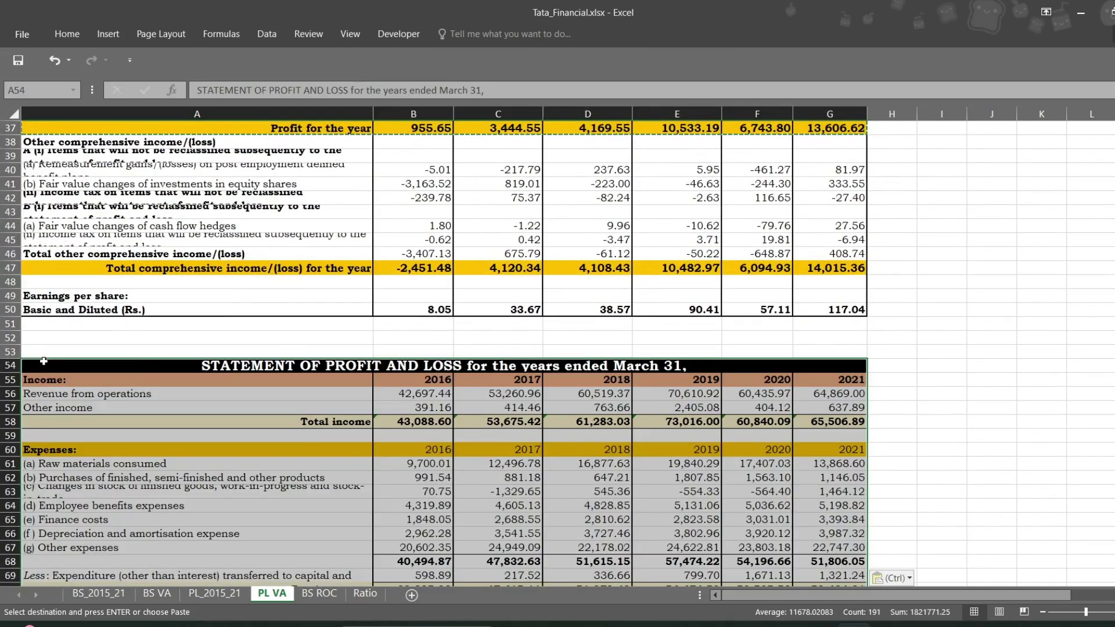
{"action": "scroll", "coordinate": [318, 457], "scroll_direction": "down", "scroll_amount": 1}
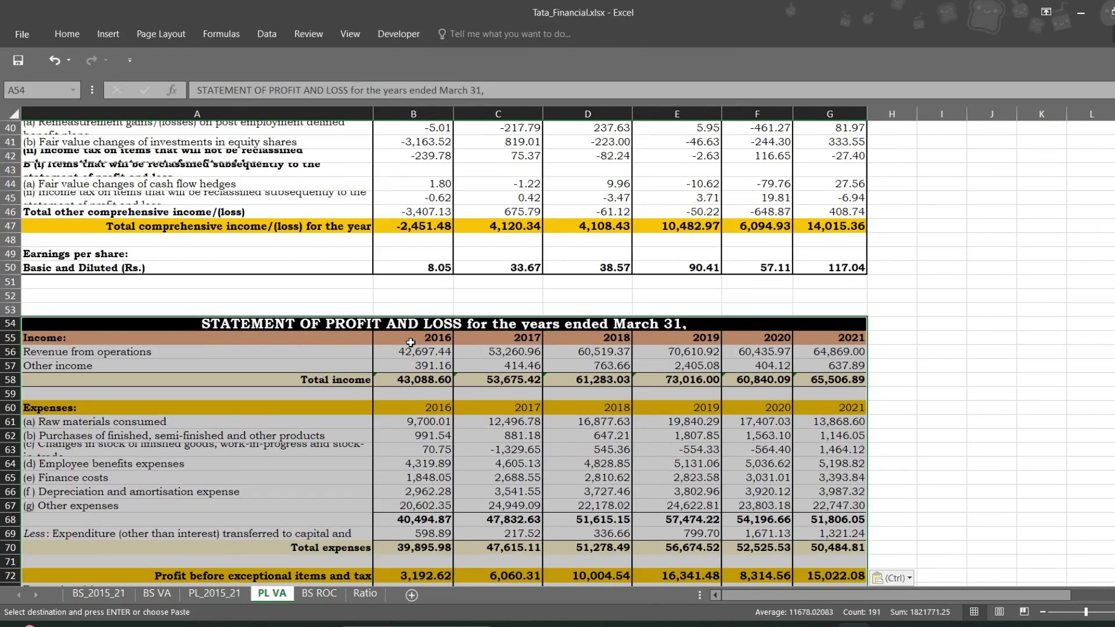
- Clear the copied 2016 to 2021 figures in columns B to G of the lower statement, from row 56 down
{"action": "left_click", "coordinate": [410, 351]}
{"action": "key", "text": "shift+Right"}
{"action": "key", "text": "shift+Right"}
{"action": "key", "text": "shift+Right"}
{"action": "key", "text": "shift+Right"}
{"action": "key", "text": "shift+Right"}
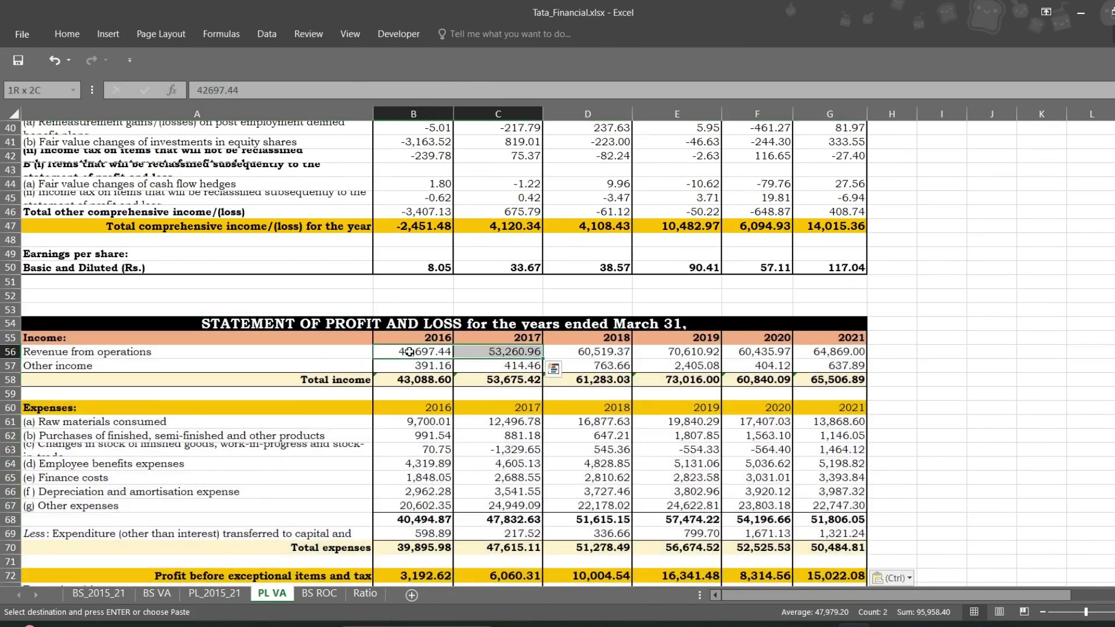
{"action": "key", "text": "shift+Down"}
{"action": "key", "text": "shift+Down"}
{"action": "key", "text": "shift+Down"}
{"action": "key", "text": "shift+Down"}
{"action": "key", "text": "shift+Down"}
{"action": "key", "text": "shift+Down"}
{"action": "key", "text": "shift+Down"}
{"action": "key", "text": "shift+Down"}
{"action": "key", "text": "shift+Down"}
{"action": "key", "text": "shift+Down"}
{"action": "key", "text": "shift+Down"}
{"action": "key", "text": "shift+Down"}
{"action": "key", "text": "shift+Down"}
{"action": "key", "text": "shift+Down"}
{"action": "key", "text": "shift+Down"}
{"action": "key", "text": "shift+Down"}
{"action": "key", "text": "shift+Down"}
{"action": "key", "text": "shift+Down"}
{"action": "key", "text": "shift+Down"}
{"action": "key", "text": "shift+Down"}
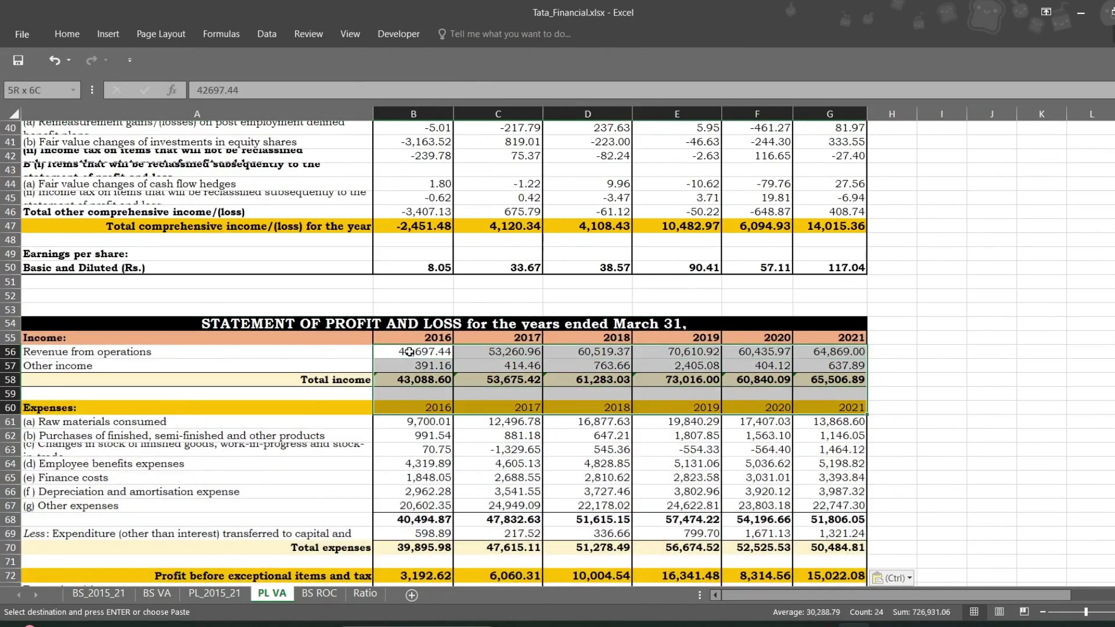
{"action": "key", "text": "shift+Down"}
{"action": "key", "text": "shift+Down"}
{"action": "key", "text": "shift+Down"}
{"action": "key", "text": "shift+Down"}
{"action": "key", "text": "shift+Down"}
{"action": "key", "text": "shift+Down"}
{"action": "key", "text": "shift+Down"}
{"action": "key", "text": "shift+Down"}
{"action": "key", "text": "shift+Down"}
{"action": "key", "text": "shift+Down"}
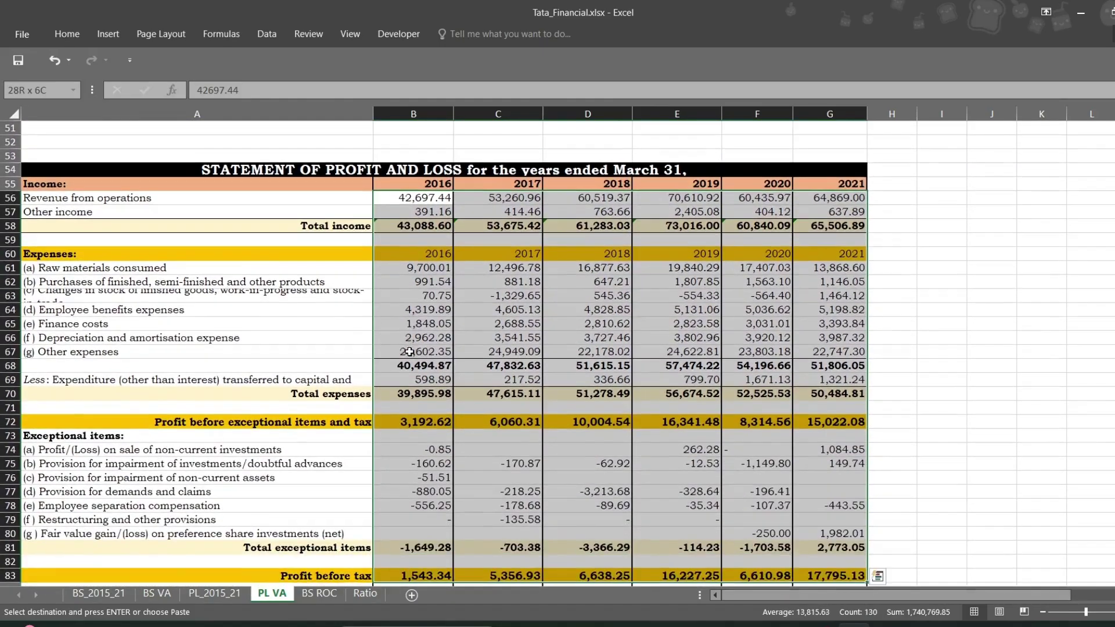
{"action": "key", "text": "ctrl+shift+Down"}
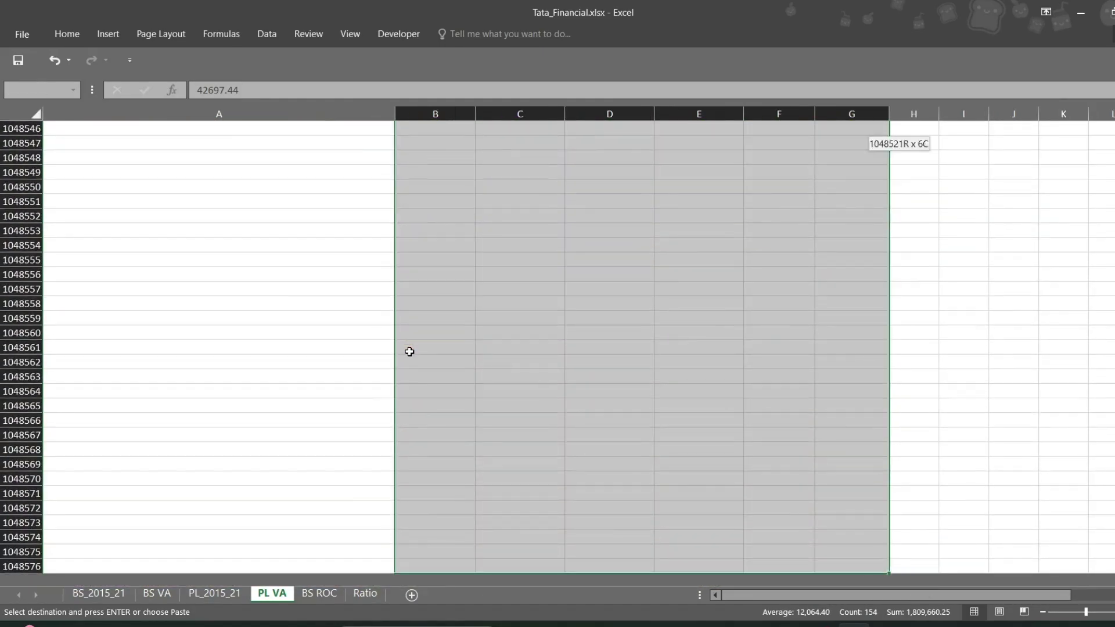
{"action": "key", "text": "ctrl+shift+Up"}
{"action": "key", "text": "Escape"}
{"action": "scroll", "coordinate": [410, 351], "scroll_direction": "up", "scroll_amount": 10}
{"action": "scroll", "coordinate": [409, 352], "scroll_direction": "up", "scroll_amount": 1}
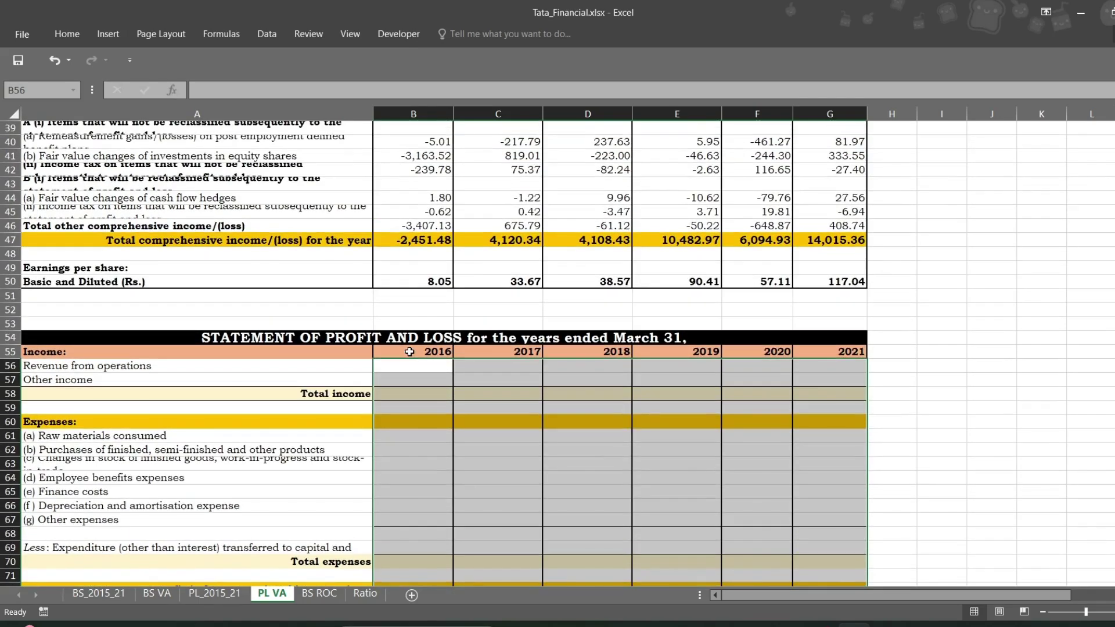
- Calculate 2016 revenue from operations as a share of total income in B56 with the formula =B3/B5
{"action": "left_click", "coordinate": [404, 364]}
{"action": "type", "text": "="}
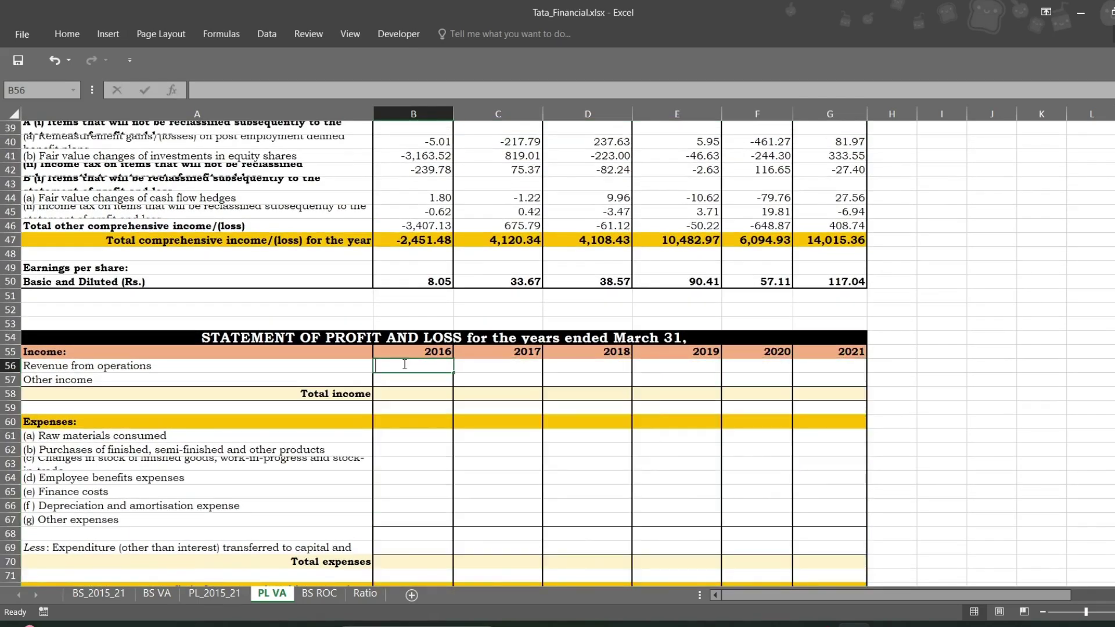
{"action": "scroll", "coordinate": [403, 364], "scroll_direction": "up", "scroll_amount": 1}
{"action": "scroll", "coordinate": [403, 364], "scroll_direction": "up", "scroll_amount": 12}
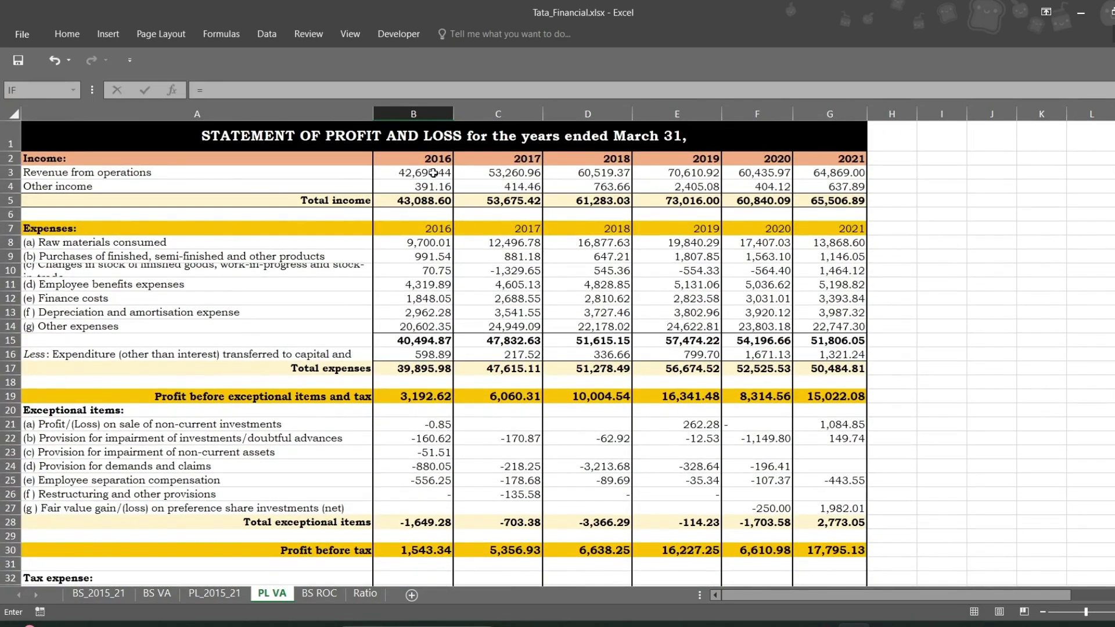
{"action": "left_click", "coordinate": [433, 173]}
{"action": "type", "text": "/"}
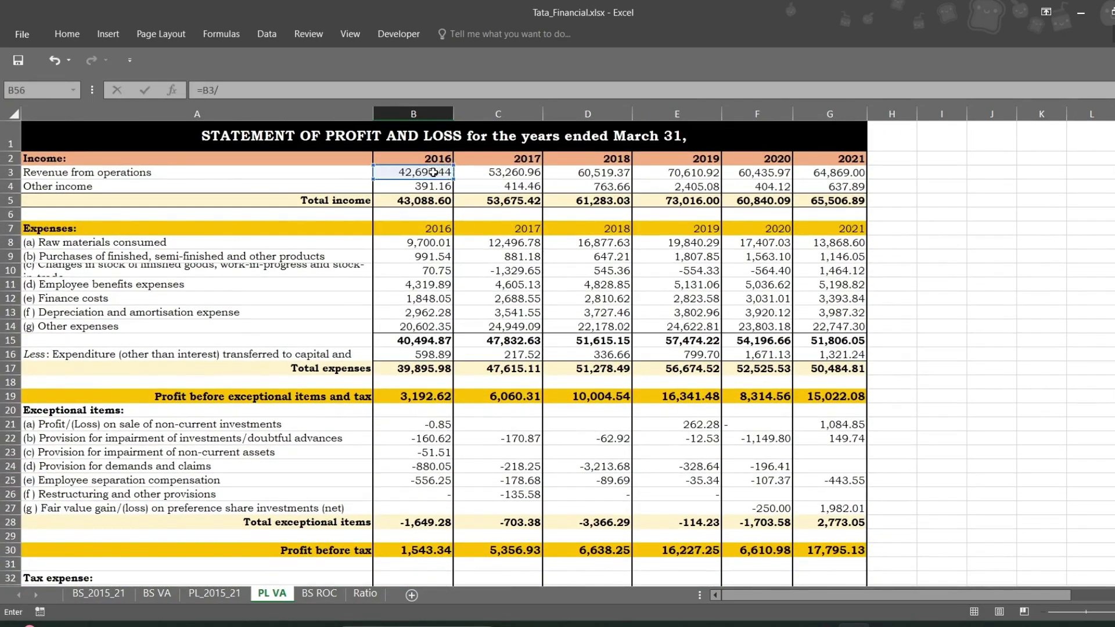
{"action": "left_click", "coordinate": [431, 202]}
{"action": "key", "text": "Return"}
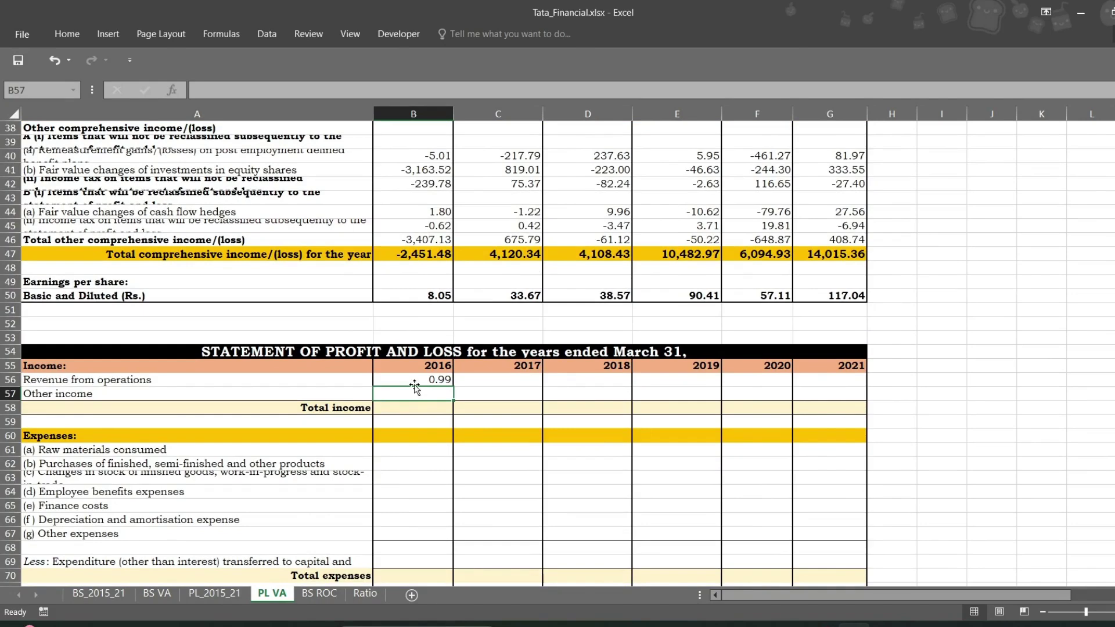
- Format the revenue share in B56 as a percentage with two decimal places
{"action": "left_click", "coordinate": [408, 381]}
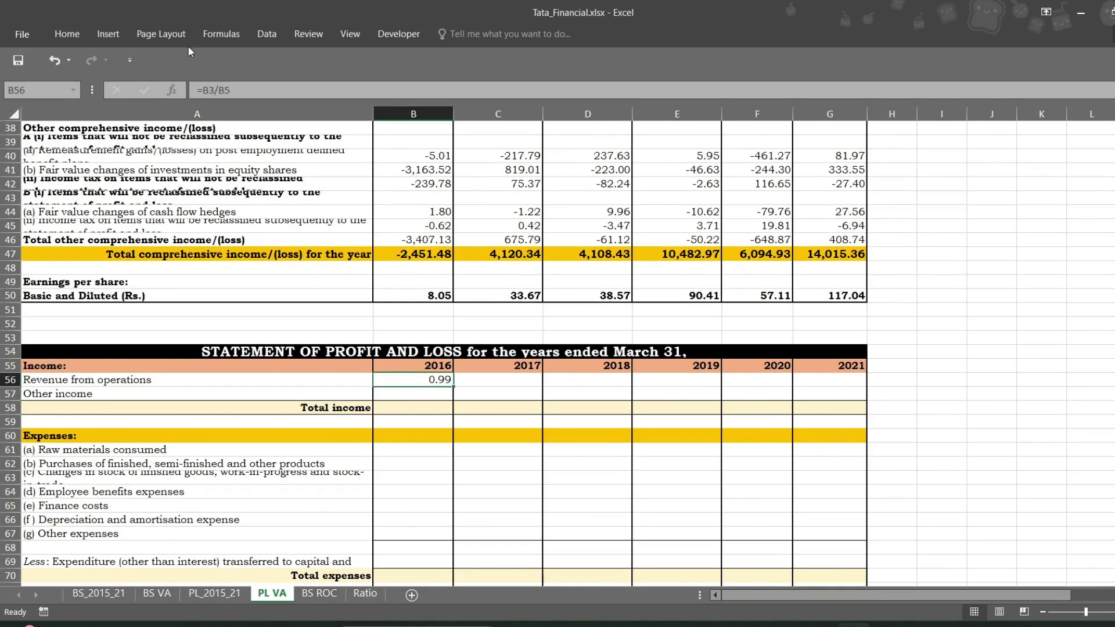
{"action": "left_click", "coordinate": [72, 33]}
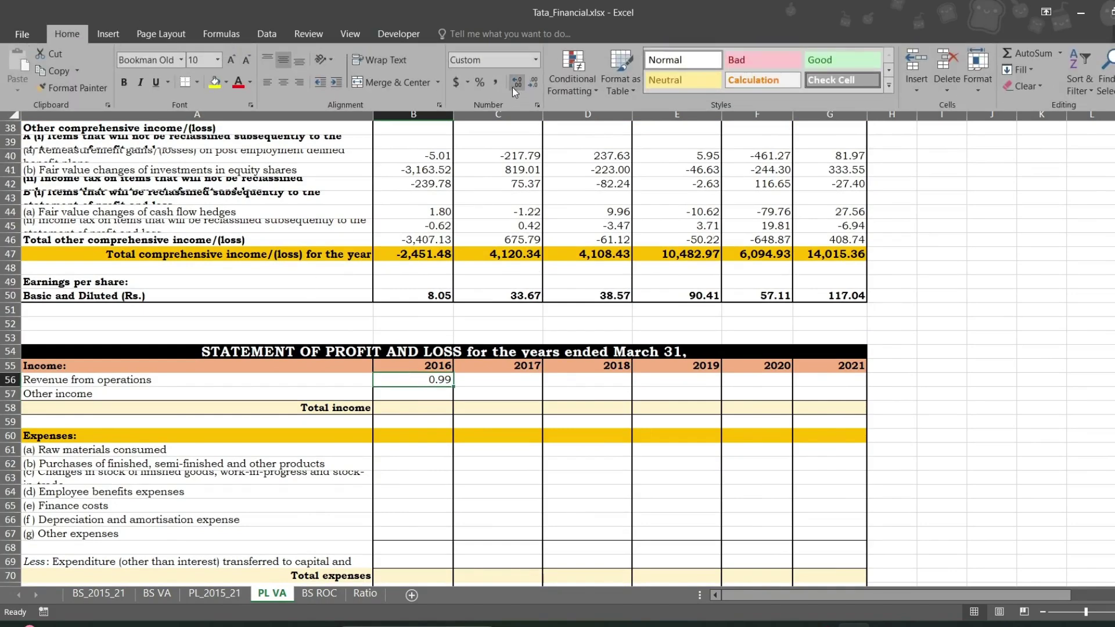
{"action": "left_click", "coordinate": [479, 83]}
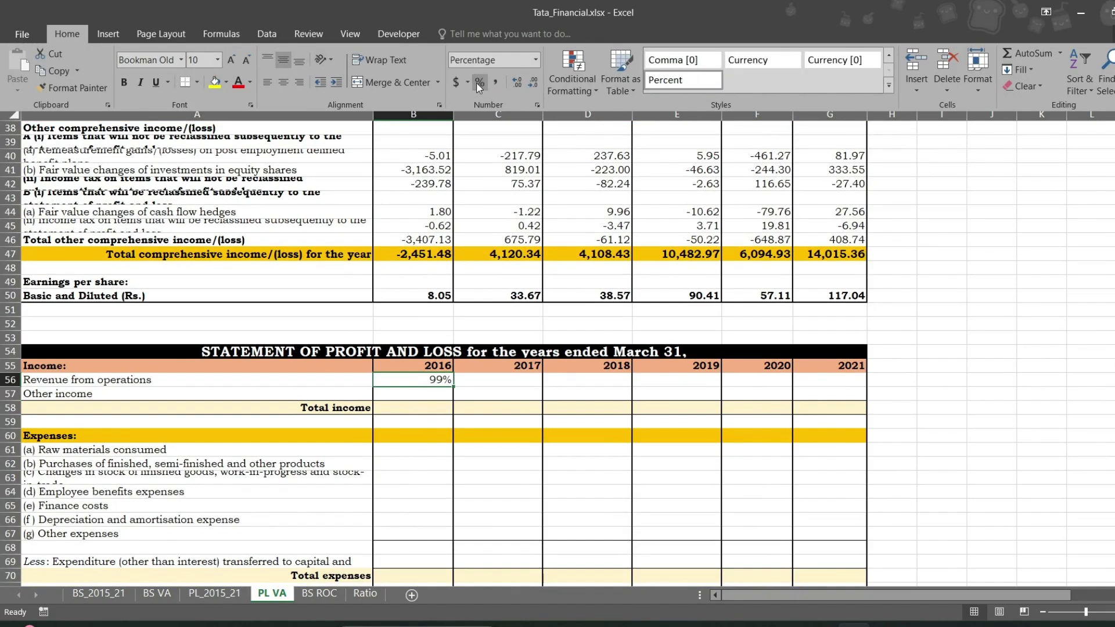
{"action": "left_click", "coordinate": [516, 86]}
{"action": "left_click", "coordinate": [516, 86]}
{"action": "key", "text": "ctrl+F1"}
{"action": "left_click", "coordinate": [483, 408]}
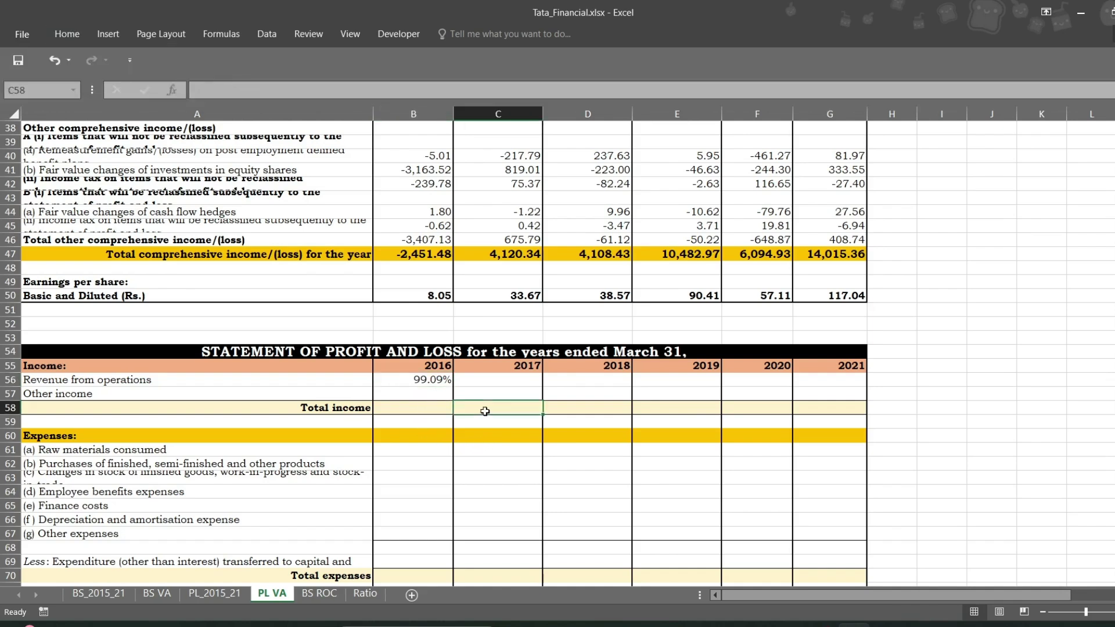
{"action": "left_click", "coordinate": [428, 384]}
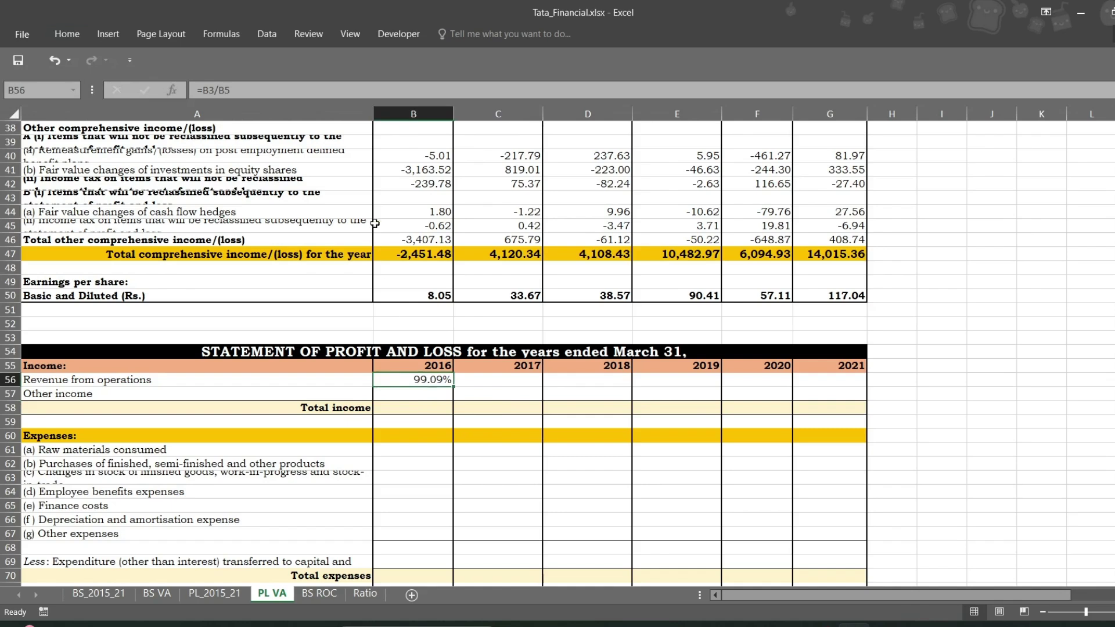
- Lock the total income row in B56 with the formula =B3/B$5 and fill it across B56:G90
{"action": "left_click", "coordinate": [225, 91]}
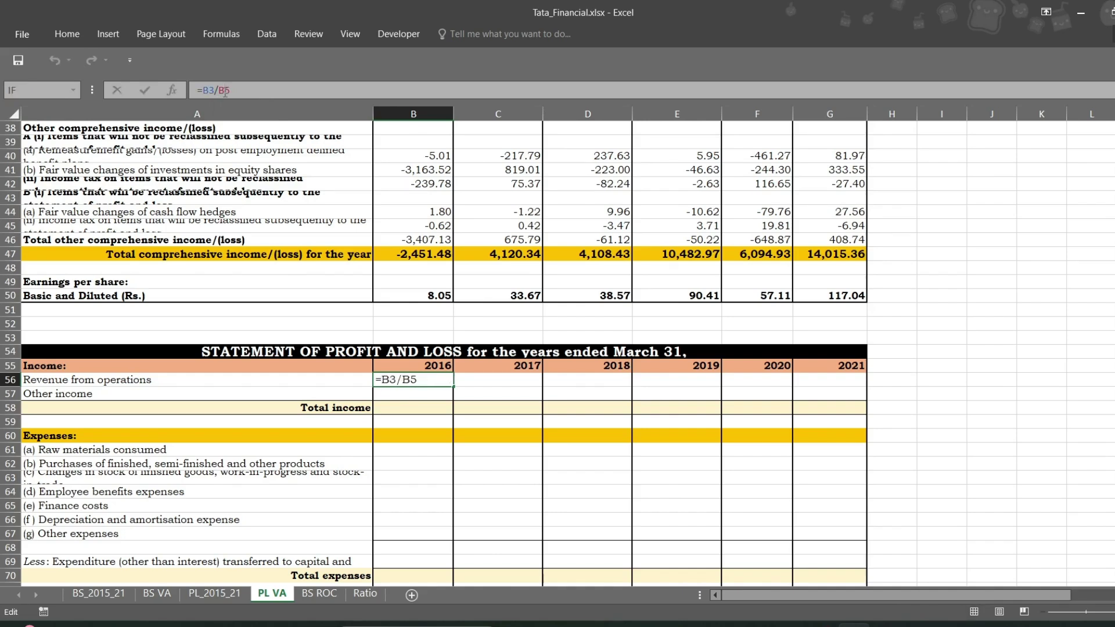
{"action": "type", "text": "$"}
{"action": "key", "text": "Return"}
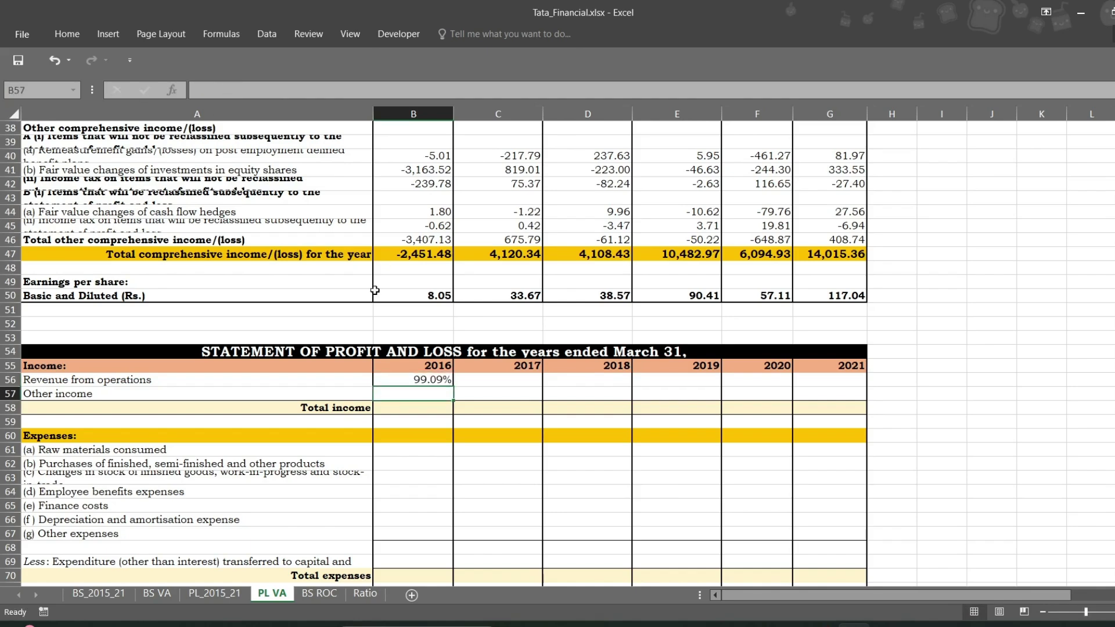
{"action": "left_click", "coordinate": [425, 378]}
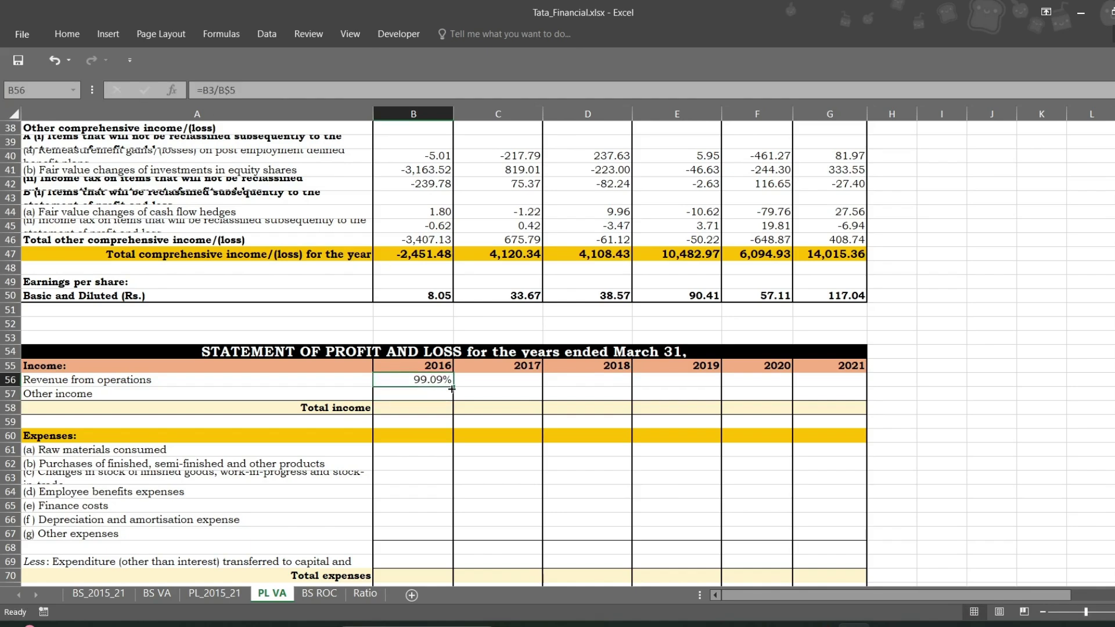
{"action": "left_click_drag", "start_coordinate": [453, 387], "coordinate": [878, 468]}
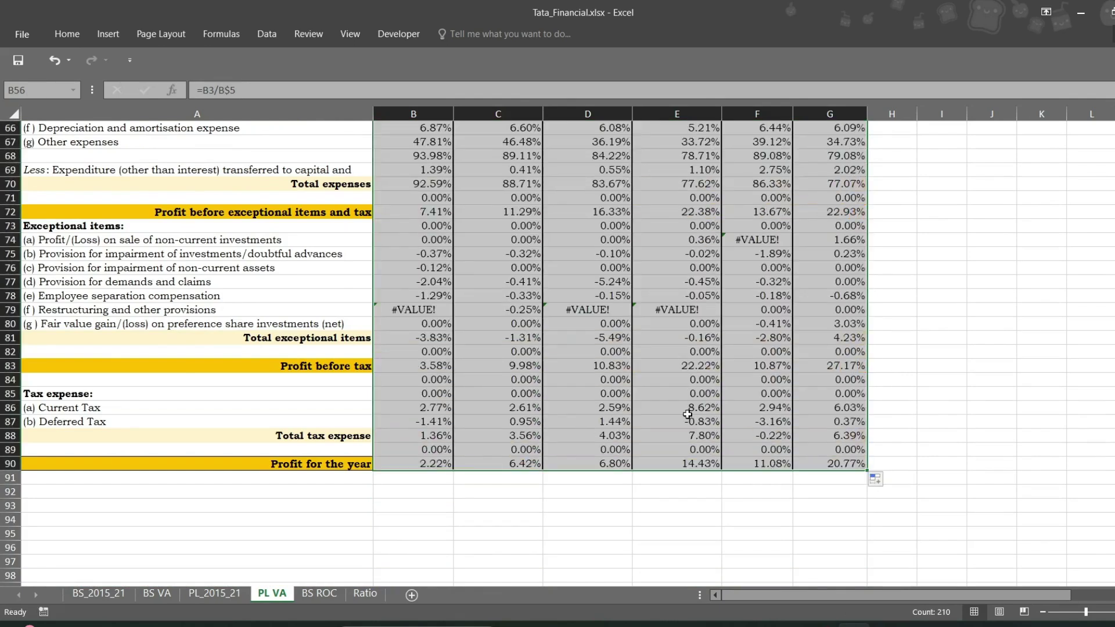
- Clear the 2016 to 2019 percentages for Restructuring and other provisions in B79:E79
{"action": "left_click", "coordinate": [393, 312]}
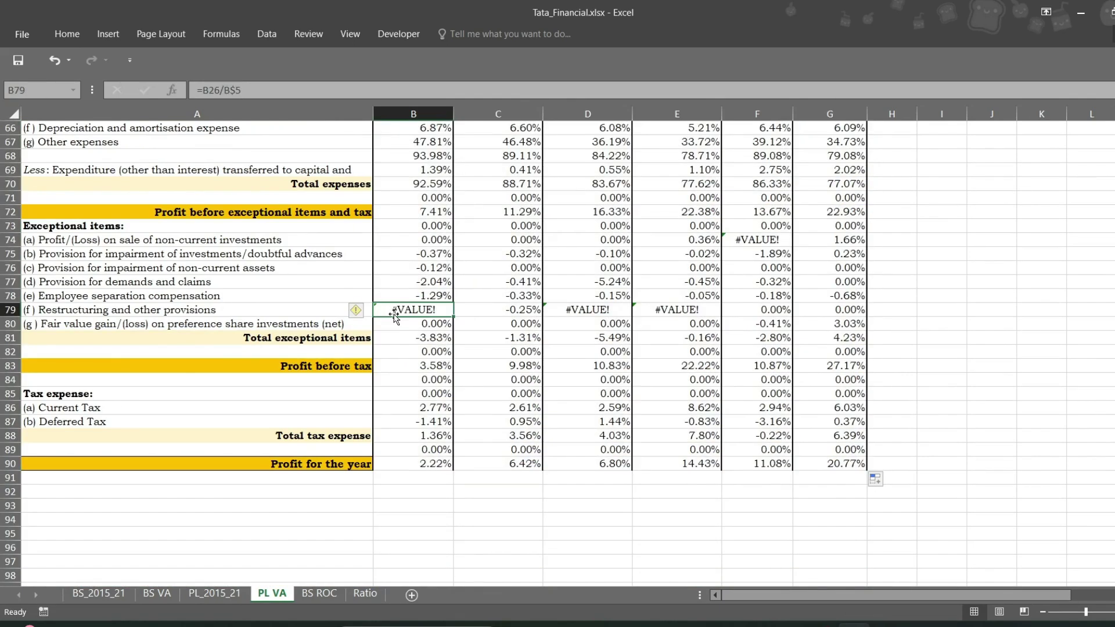
{"action": "key", "text": "shift+Right"}
{"action": "key", "text": "shift+Right"}
{"action": "key", "text": "shift+Right"}
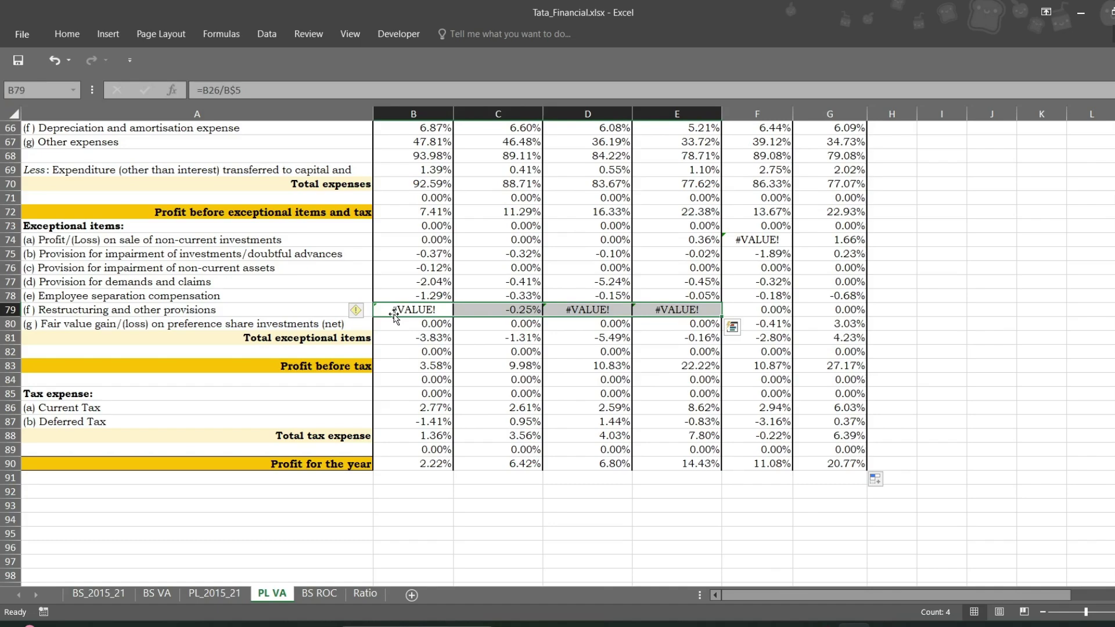
{"action": "key", "text": "Delete"}
- Insert a 2-D pie chart and move it toward the blank columns beside the upper profit and loss statement
{"action": "scroll", "coordinate": [697, 348], "scroll_direction": "up", "scroll_amount": 14}
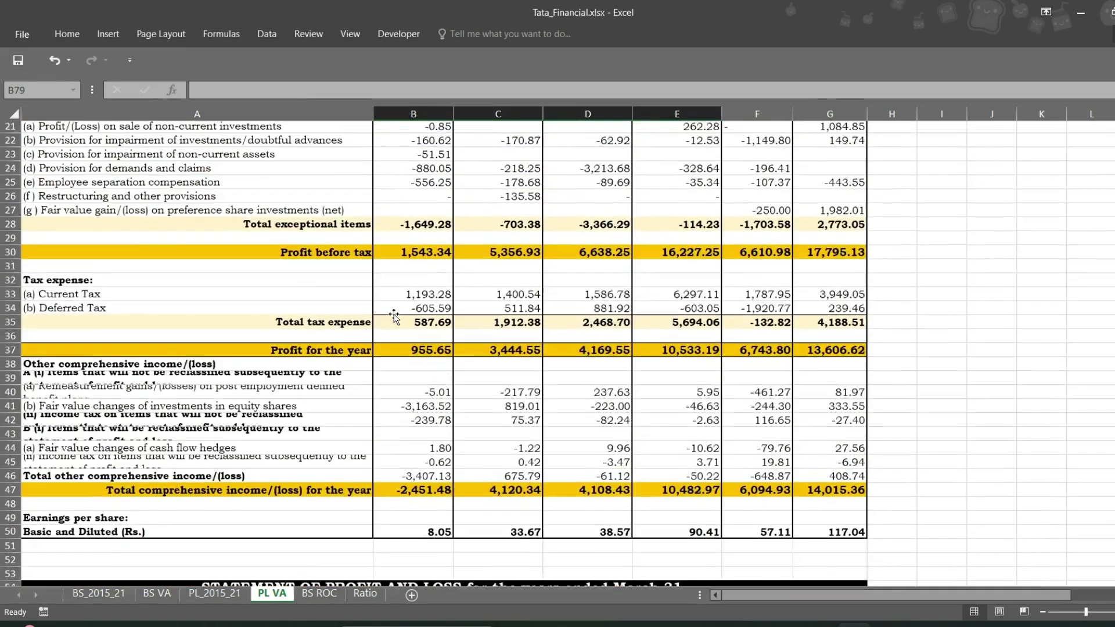
{"action": "left_click", "coordinate": [892, 505]}
{"action": "scroll", "coordinate": [946, 292], "scroll_direction": "up", "scroll_amount": 8}
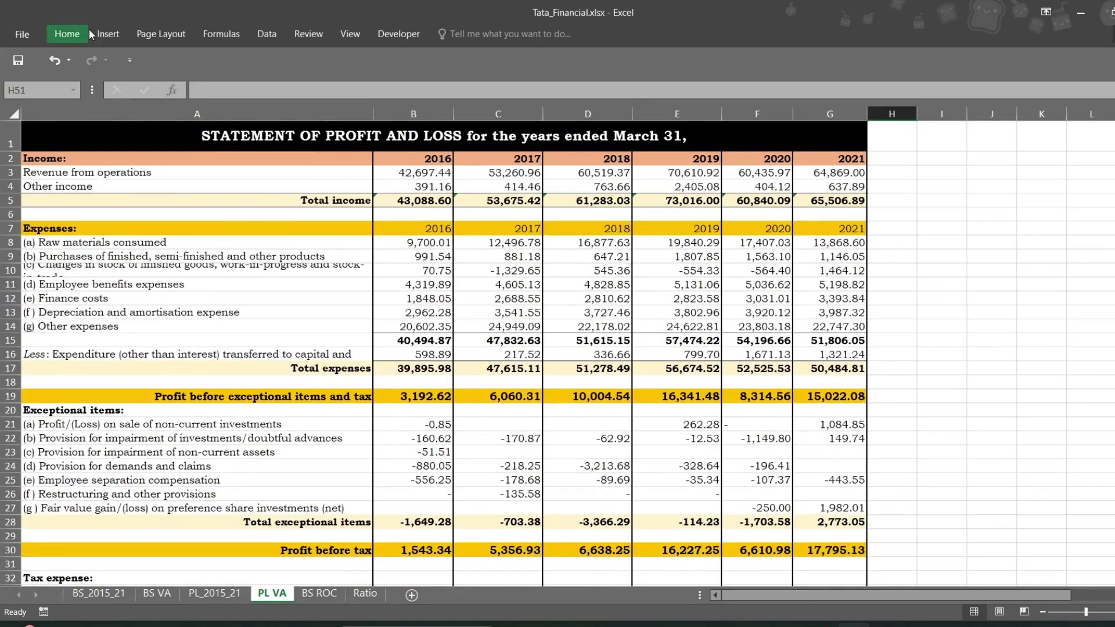
{"action": "left_click", "coordinate": [99, 33]}
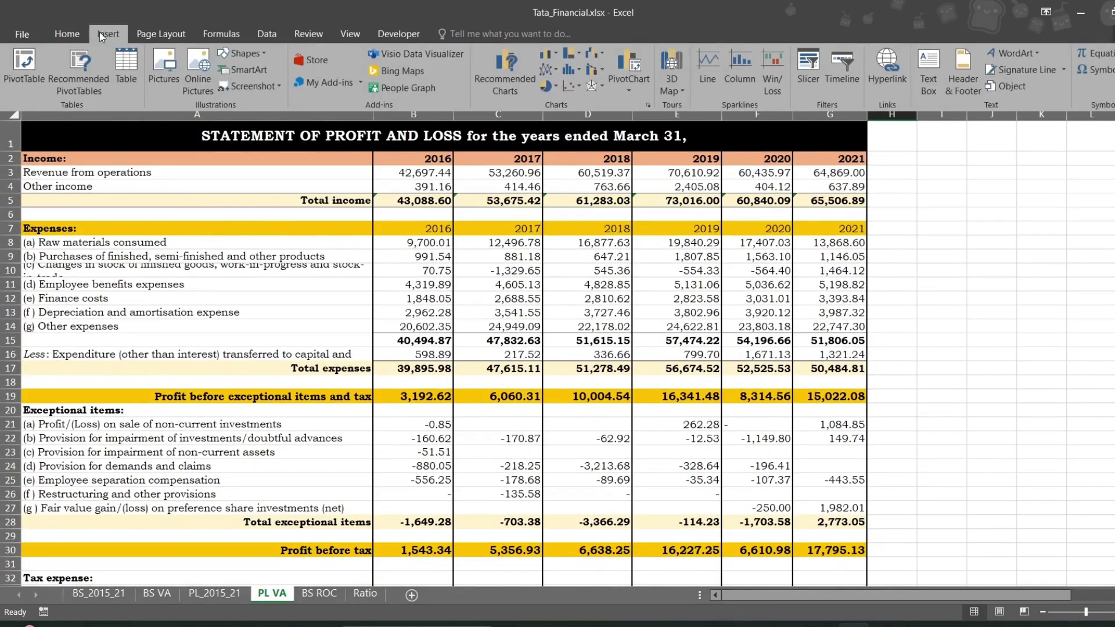
{"action": "left_click", "coordinate": [545, 88]}
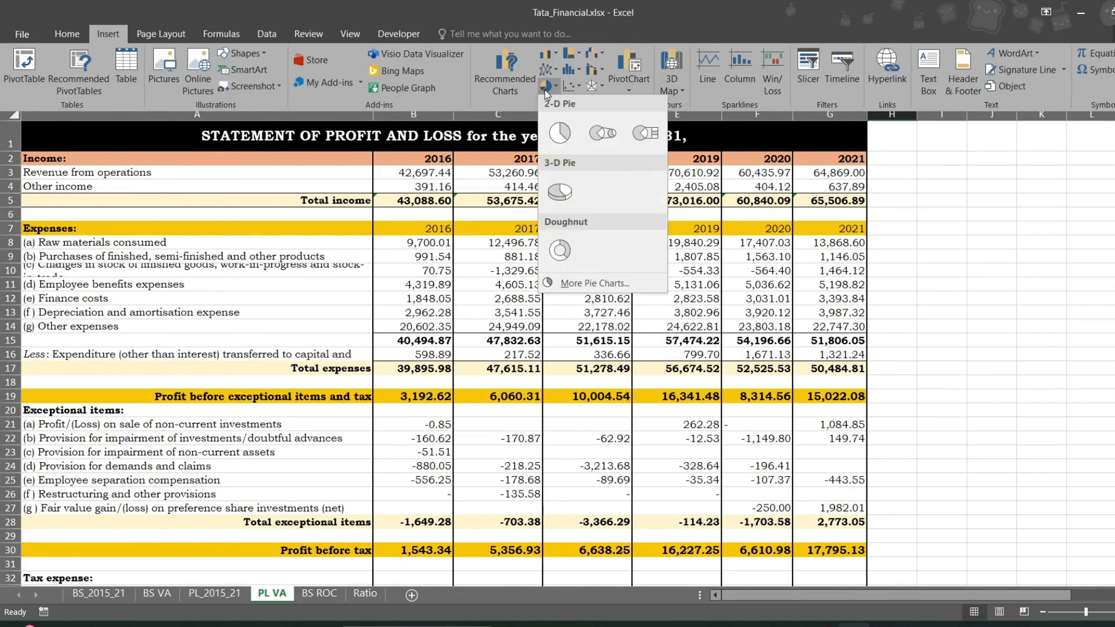
{"action": "left_click", "coordinate": [564, 137]}
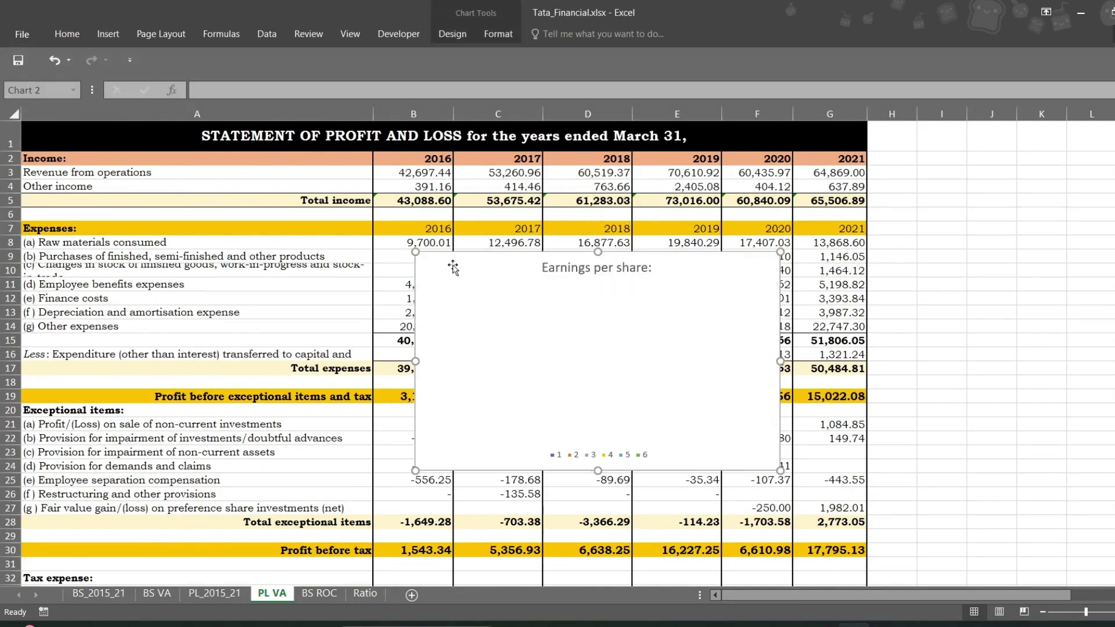
{"action": "left_click_drag", "start_coordinate": [472, 267], "coordinate": [819, 262]}
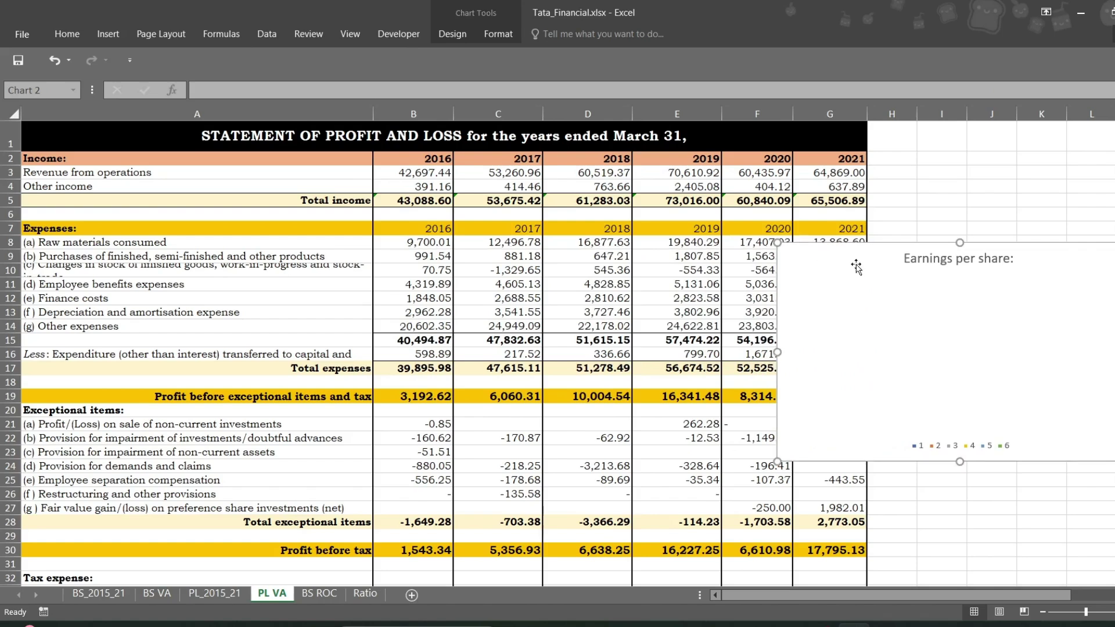
- Remove the Earnings per share and Basic and Diluted series from the pie chart's data source
{"action": "left_click", "coordinate": [458, 35]}
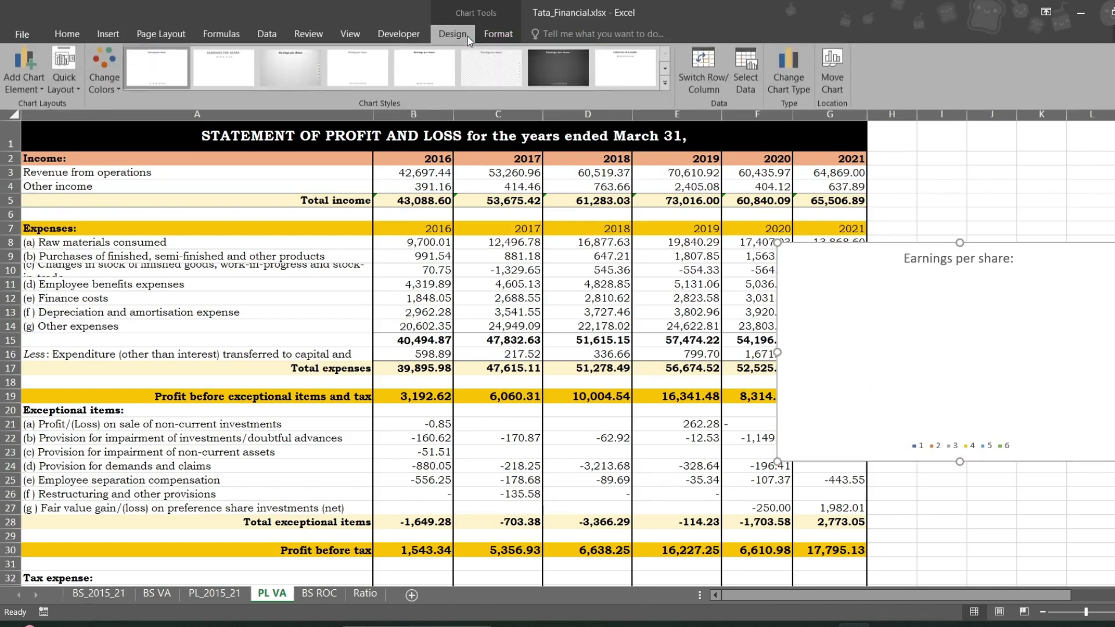
{"action": "left_click", "coordinate": [746, 73]}
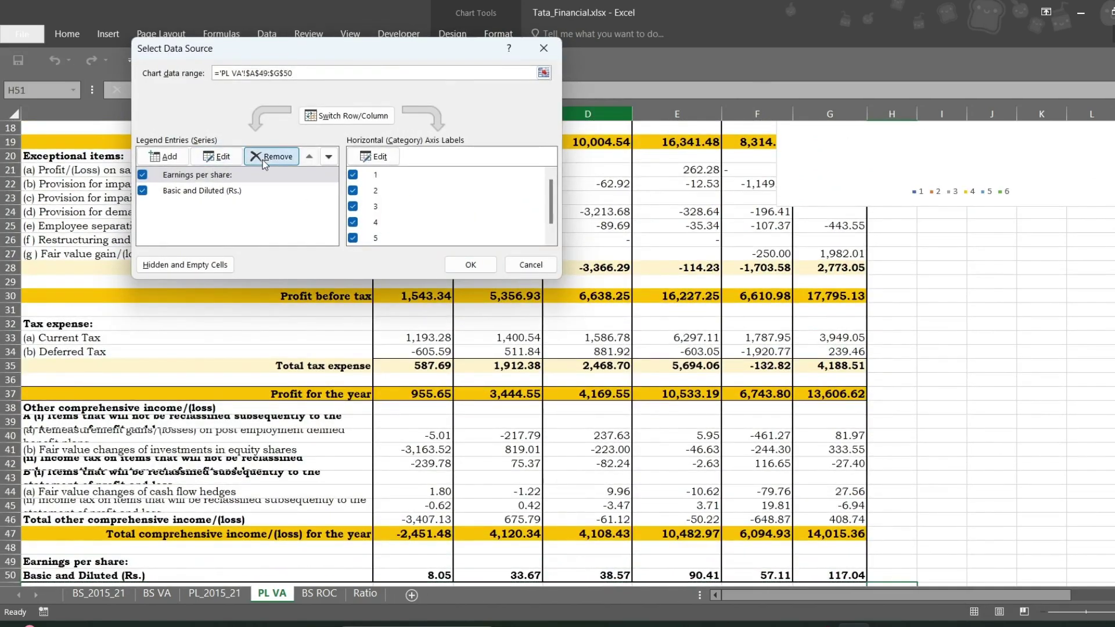
{"action": "left_click", "coordinate": [264, 157]}
{"action": "left_click", "coordinate": [265, 157]}
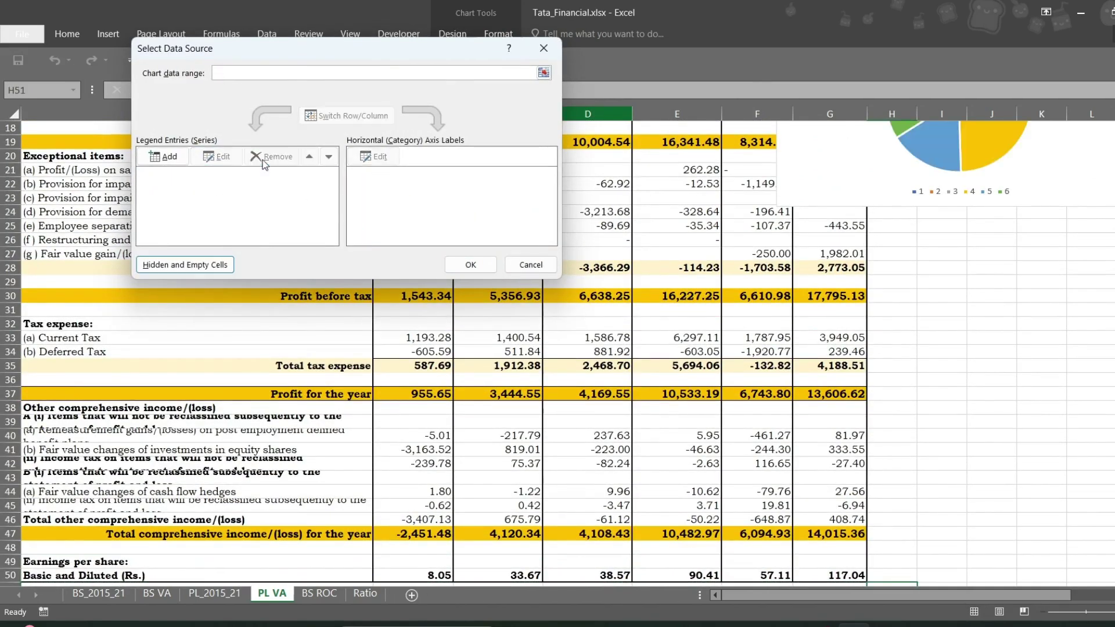
- Add a pie chart series named "Expenses -2021" with the 2021 percentages in G61:G69 as its values
{"action": "left_click", "coordinate": [167, 158]}
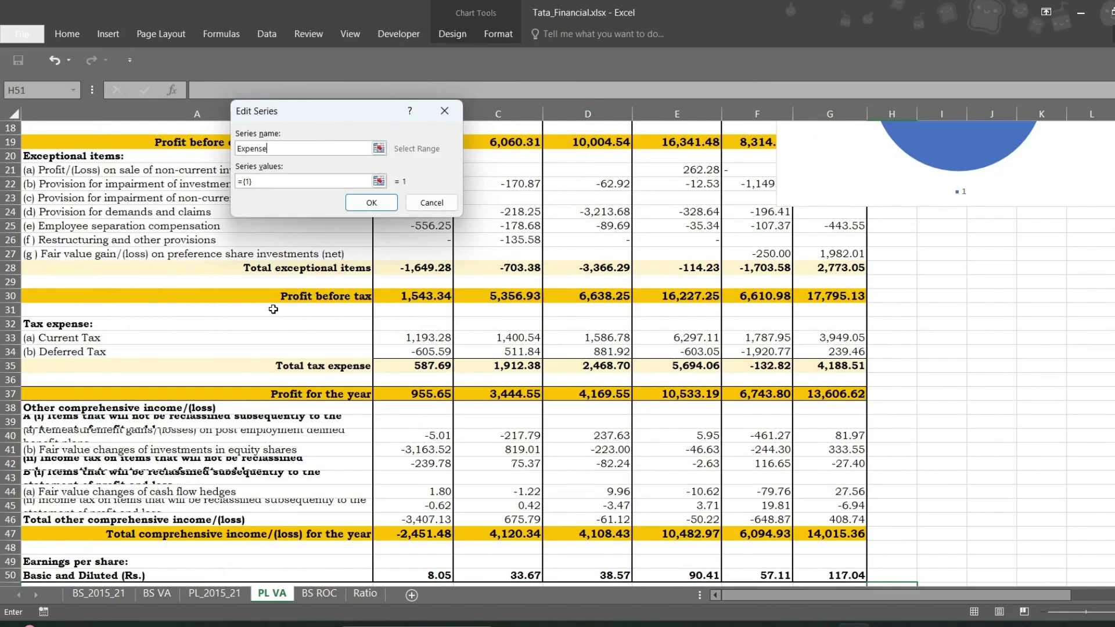
{"action": "left_click", "coordinate": [257, 181]}
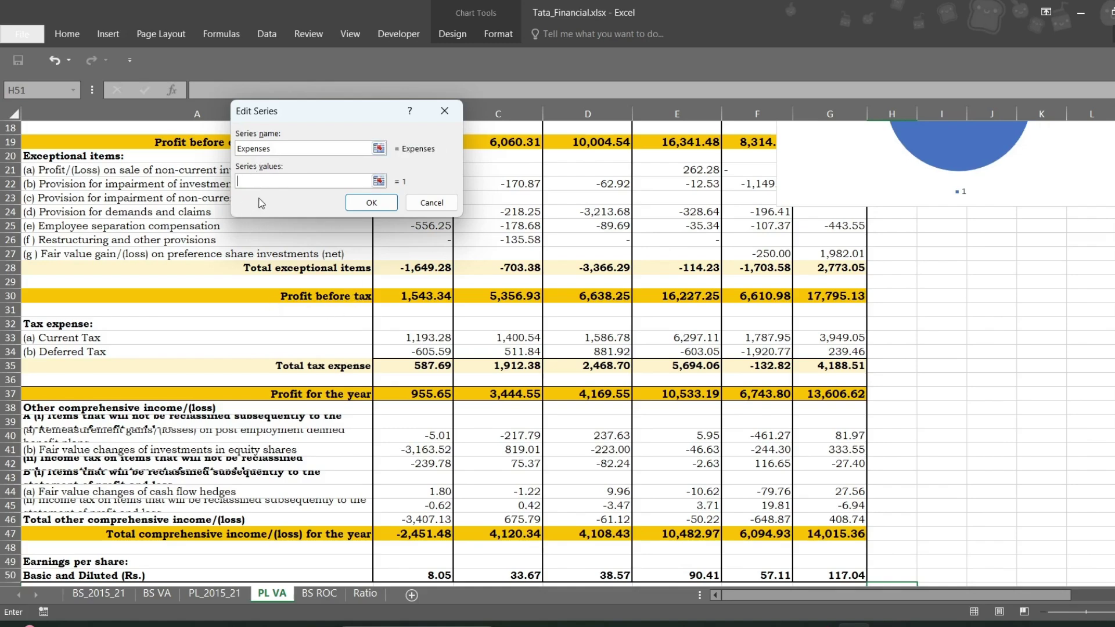
{"action": "scroll", "coordinate": [274, 455], "scroll_direction": "up", "scroll_amount": 6}
{"action": "scroll", "coordinate": [274, 455], "scroll_direction": "down", "scroll_amount": 16}
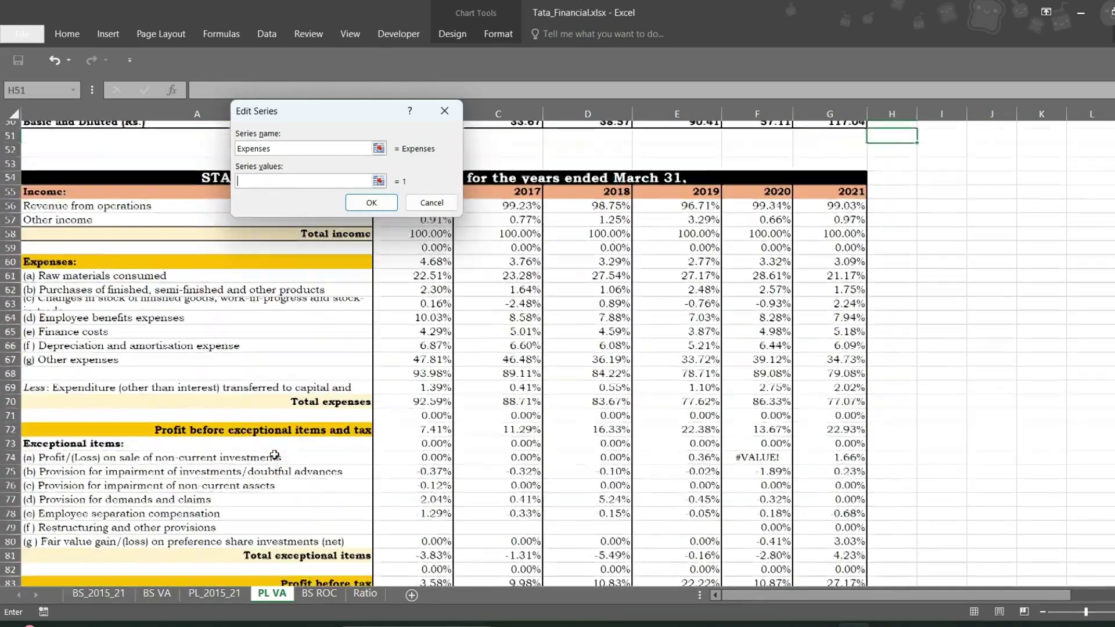
{"action": "scroll", "coordinate": [274, 455], "scroll_direction": "down", "scroll_amount": 4}
{"action": "scroll", "coordinate": [274, 455], "scroll_direction": "up", "scroll_amount": 5}
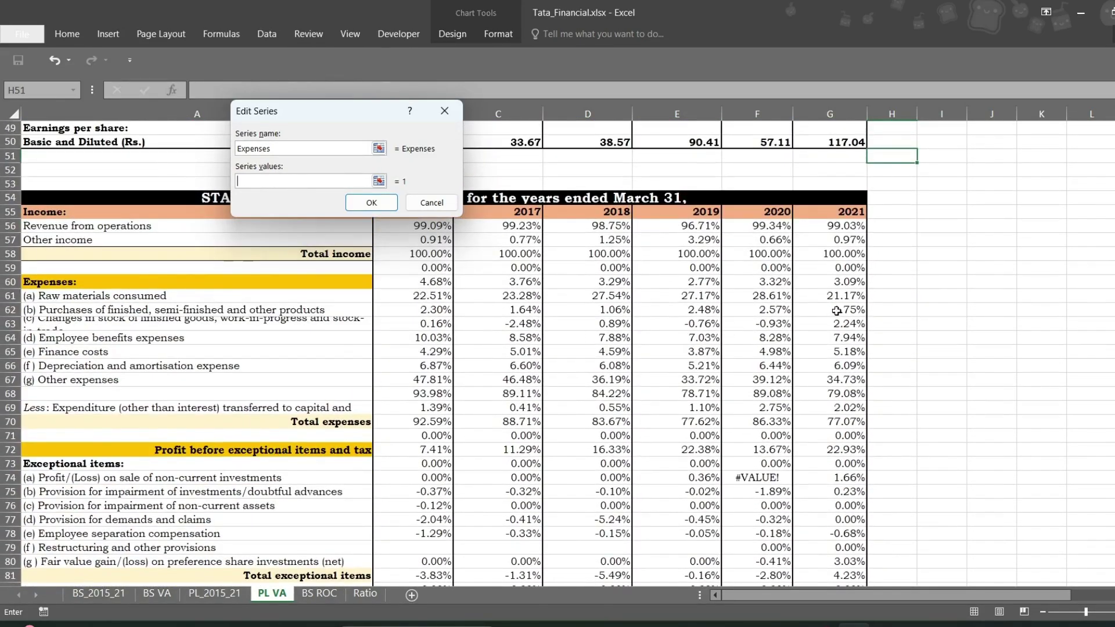
{"action": "left_click", "coordinate": [836, 312]}
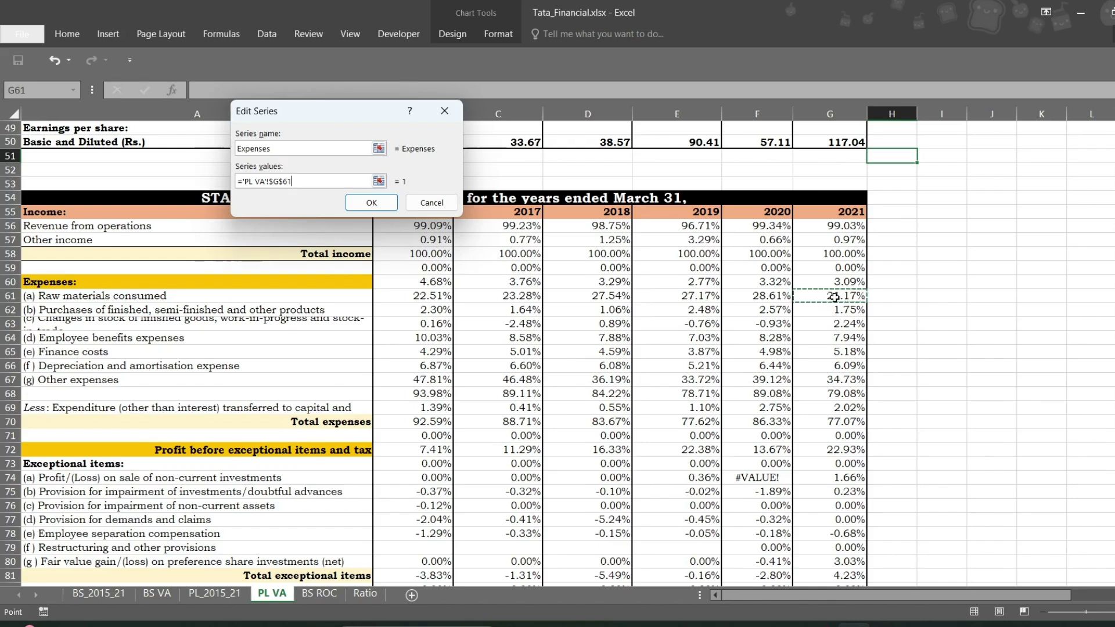
{"action": "key", "text": "shift+Down"}
{"action": "key", "text": "shift+Down"}
{"action": "key", "text": "shift+Down"}
{"action": "key", "text": "shift+Down"}
{"action": "key", "text": "shift+Down"}
{"action": "key", "text": "shift+Down"}
{"action": "key", "text": "shift+Down"}
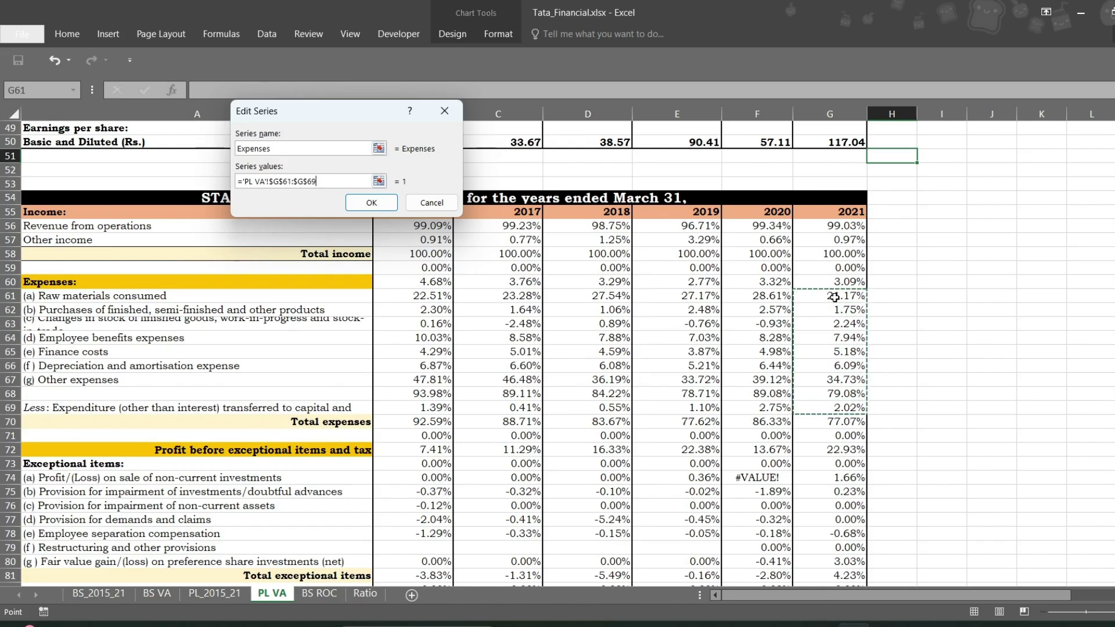
{"action": "left_click", "coordinate": [307, 149]}
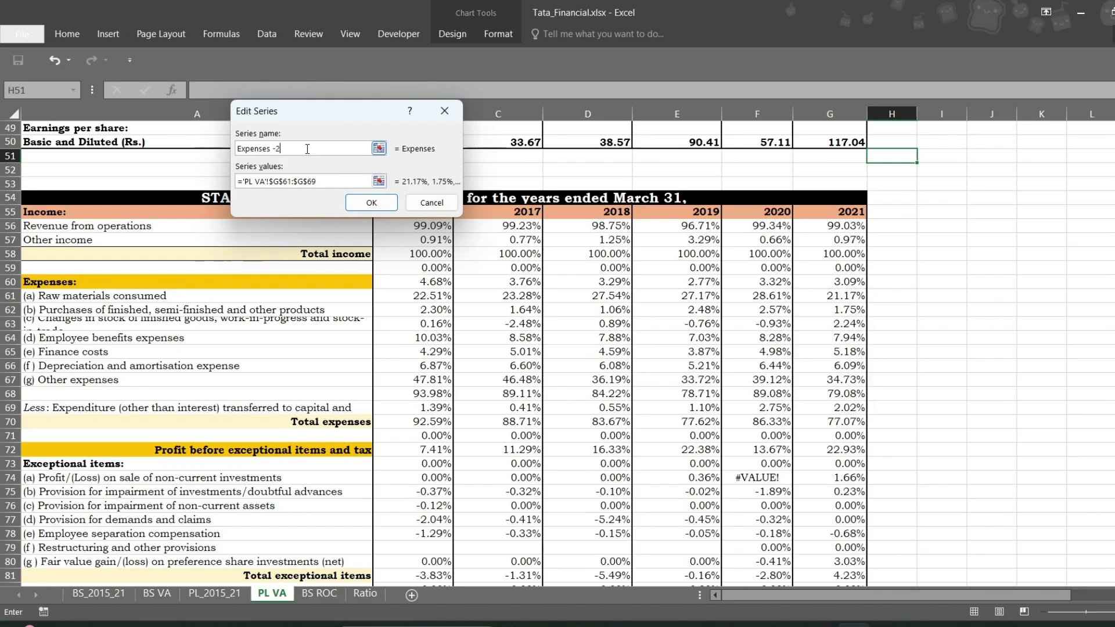
{"action": "left_click", "coordinate": [372, 203]}
- Set the pie chart's category labels to the expense names in A61:A67, Raw materials consumed through Other expenses
{"action": "left_click", "coordinate": [364, 158]}
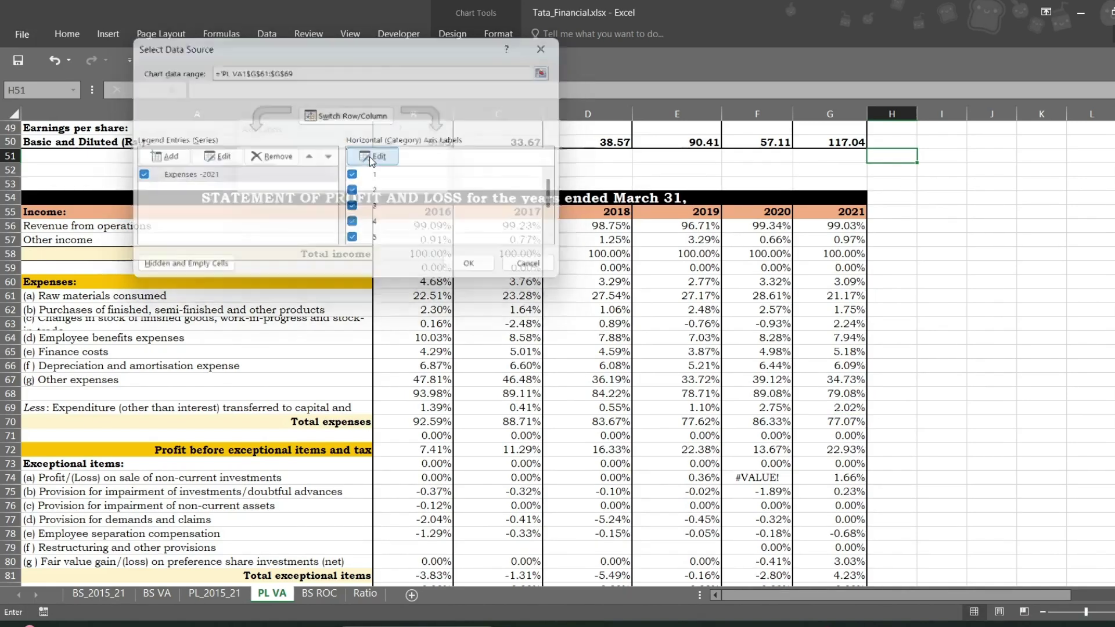
{"action": "left_click", "coordinate": [138, 298]}
{"action": "key", "text": "shift+Down"}
{"action": "key", "text": "shift+Down"}
{"action": "key", "text": "shift+Down"}
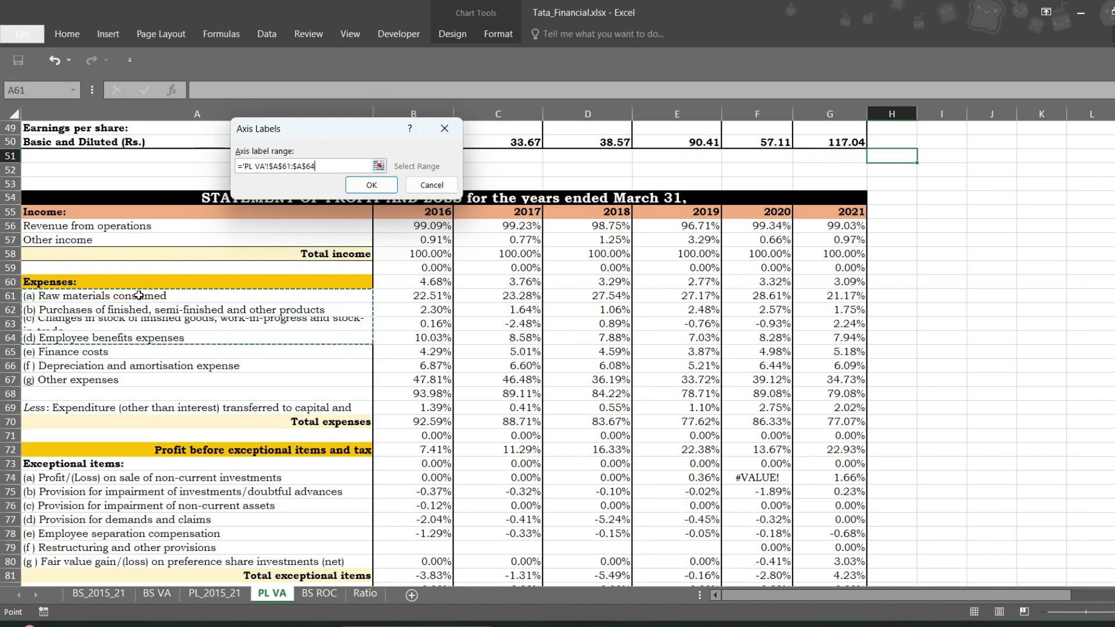
{"action": "key", "text": "shift+Down"}
{"action": "key", "text": "shift+Down"}
{"action": "key", "text": "shift+Down"}
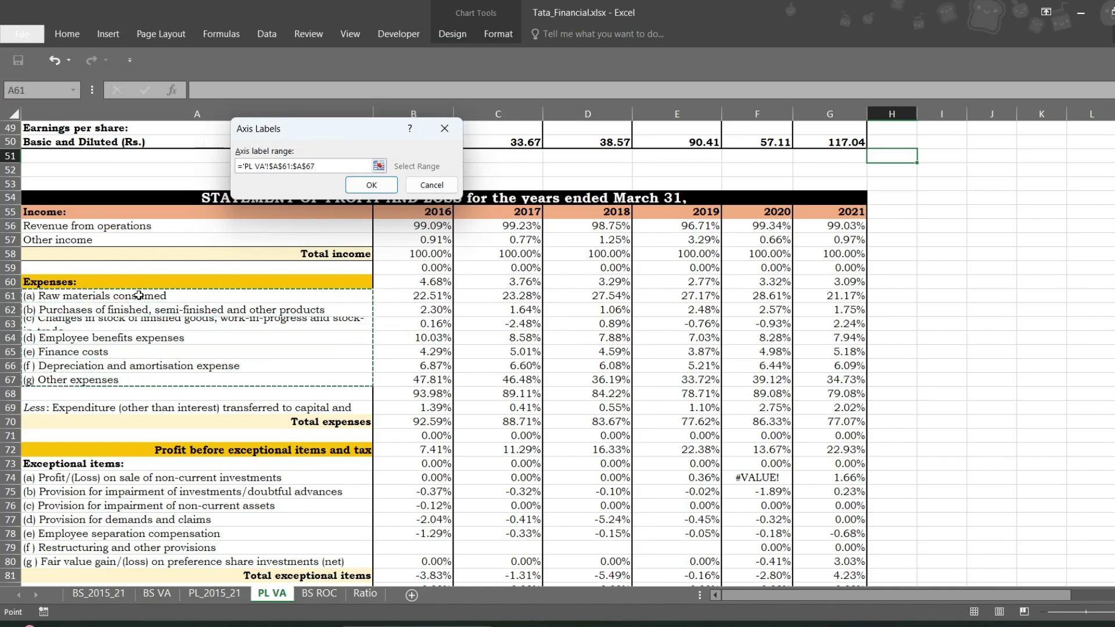
{"action": "key", "text": "shift+Down"}
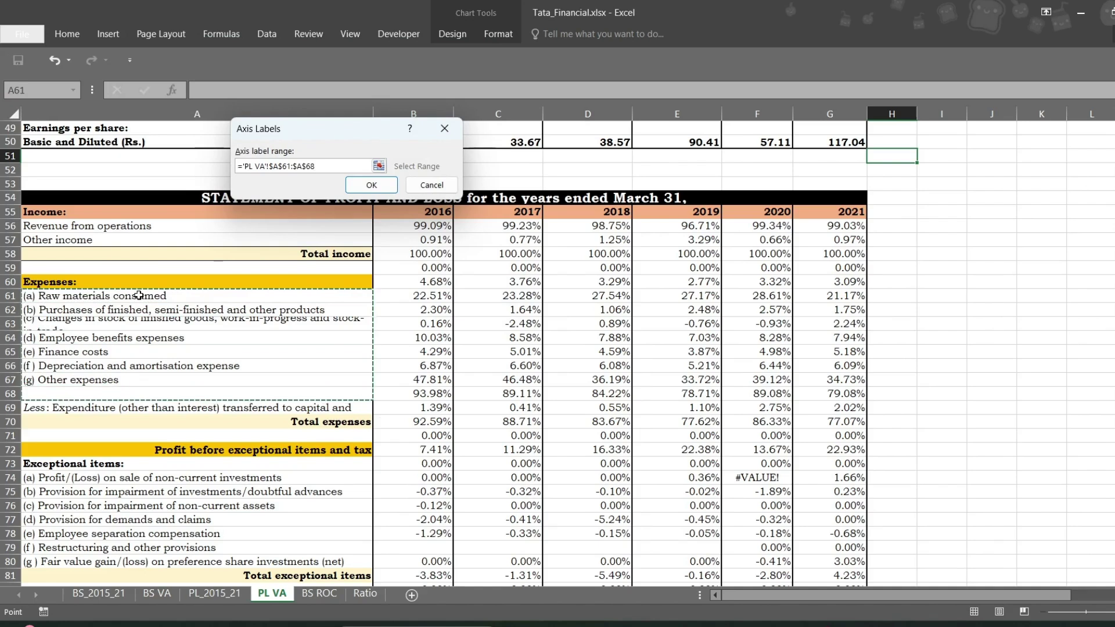
{"action": "key", "text": "shift+Down"}
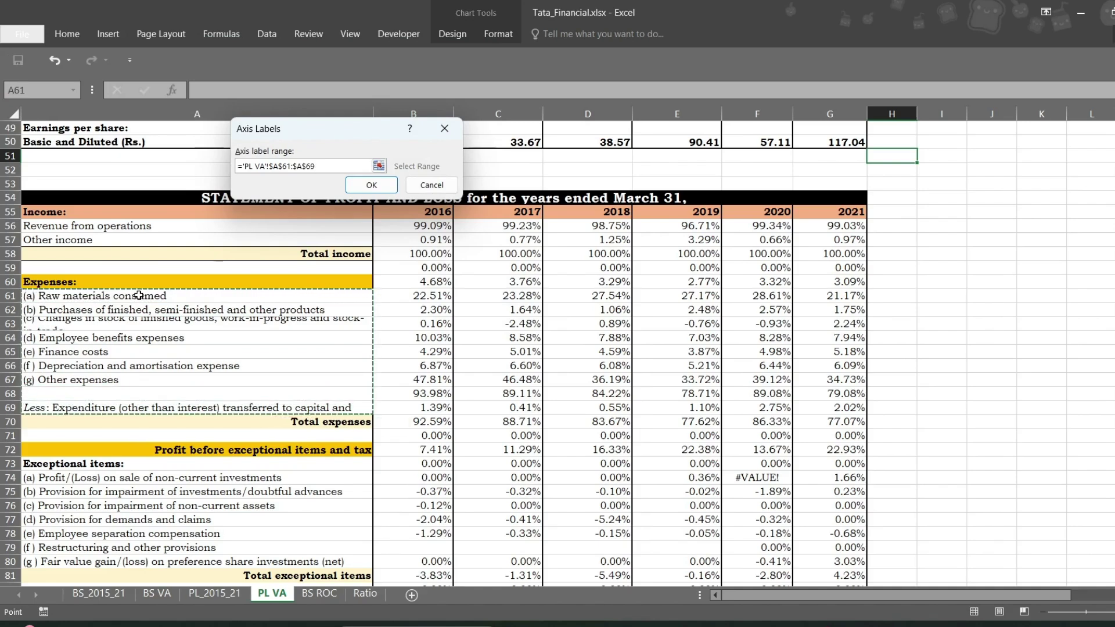
{"action": "key", "text": "shift+Up"}
{"action": "key", "text": "shift+Up"}
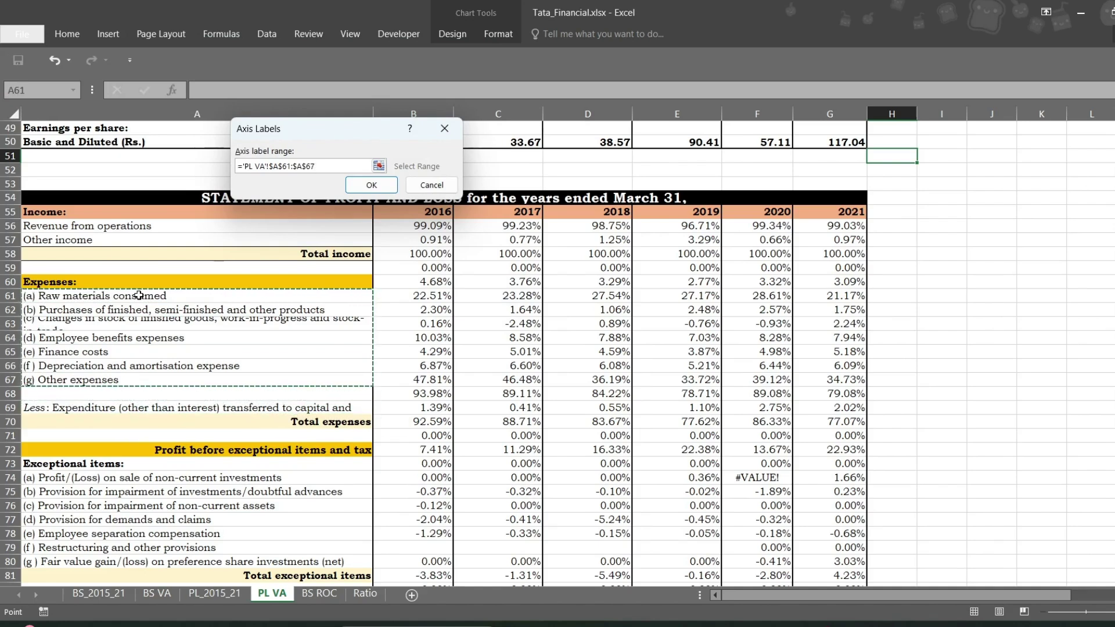
{"action": "left_click", "coordinate": [382, 185]}
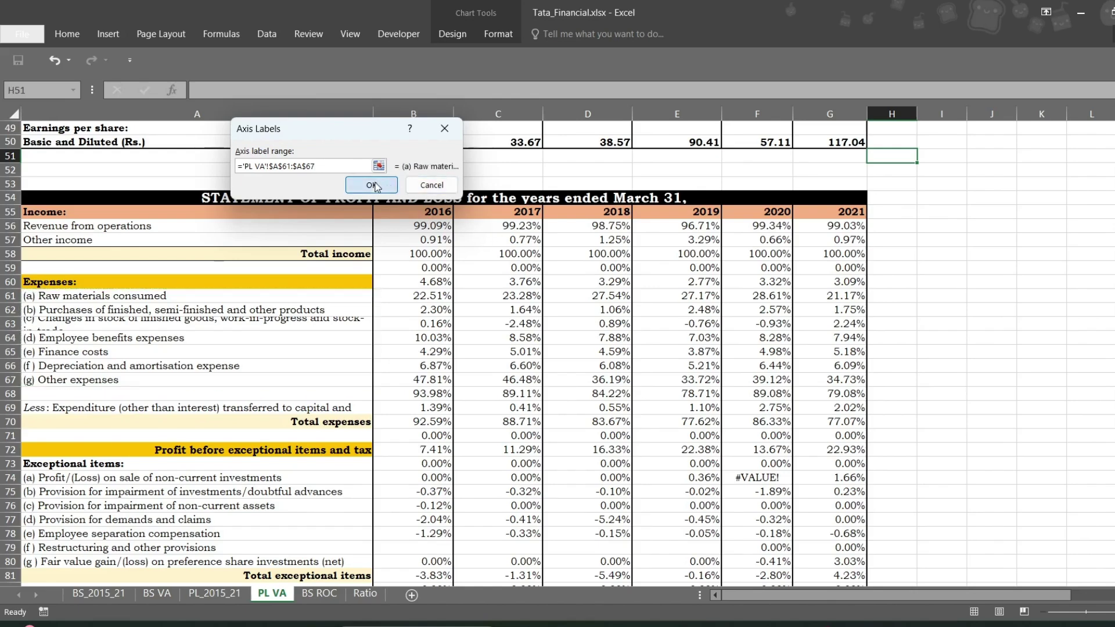
- Change the "Expenses -2021" series values to G61:G67 on PL VA and apply the pie chart's updated data source
{"action": "left_click", "coordinate": [216, 156]}
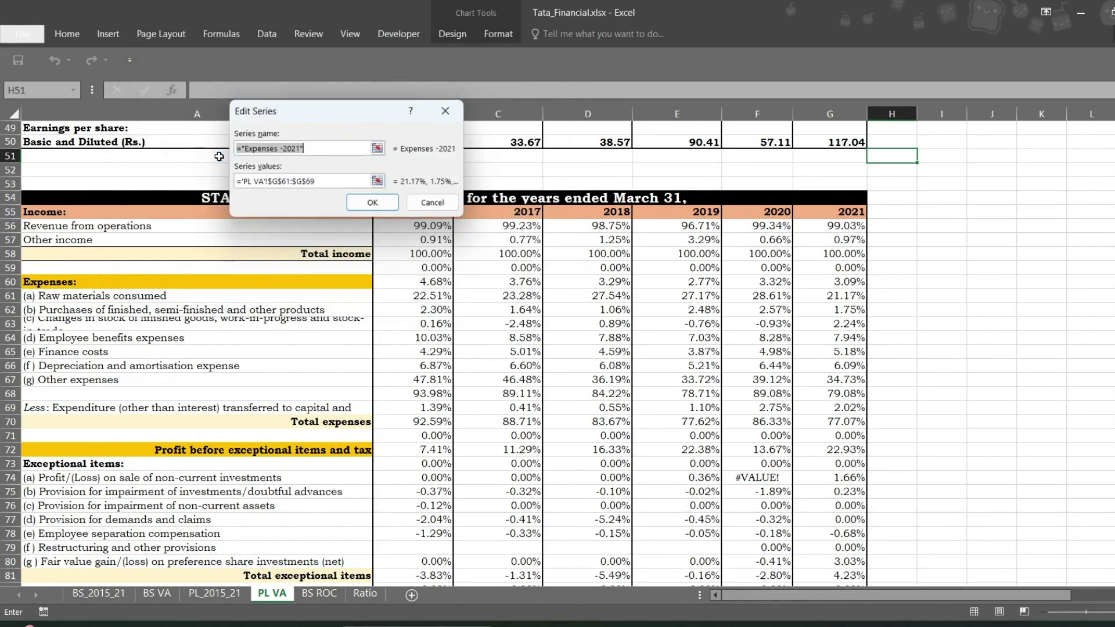
{"action": "left_click", "coordinate": [321, 185]}
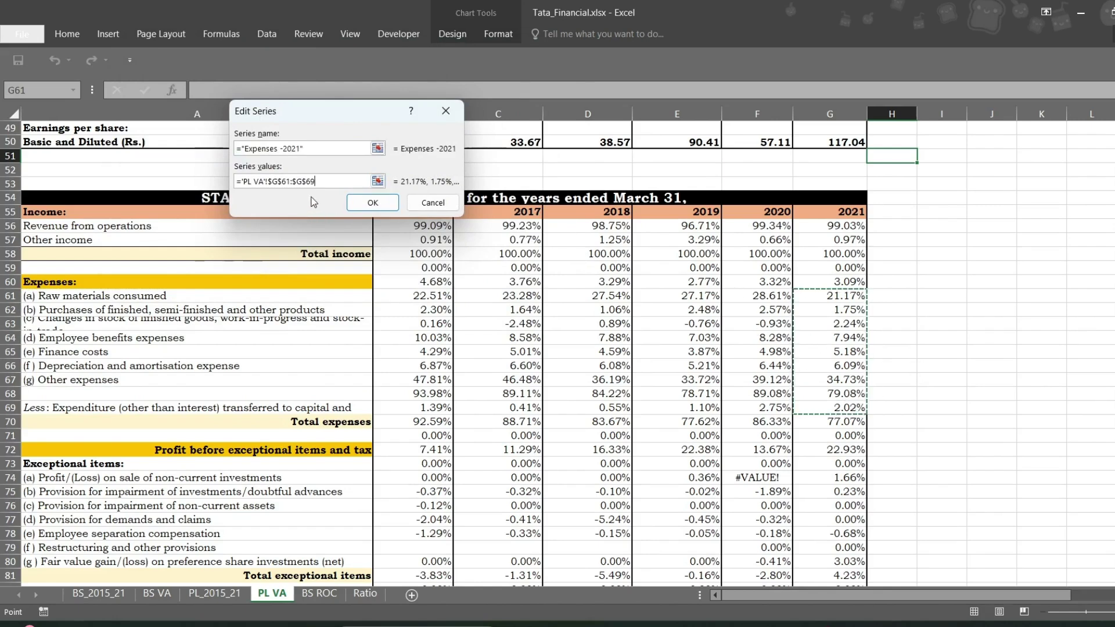
{"action": "left_click_drag", "start_coordinate": [321, 185], "coordinate": [219, 175]}
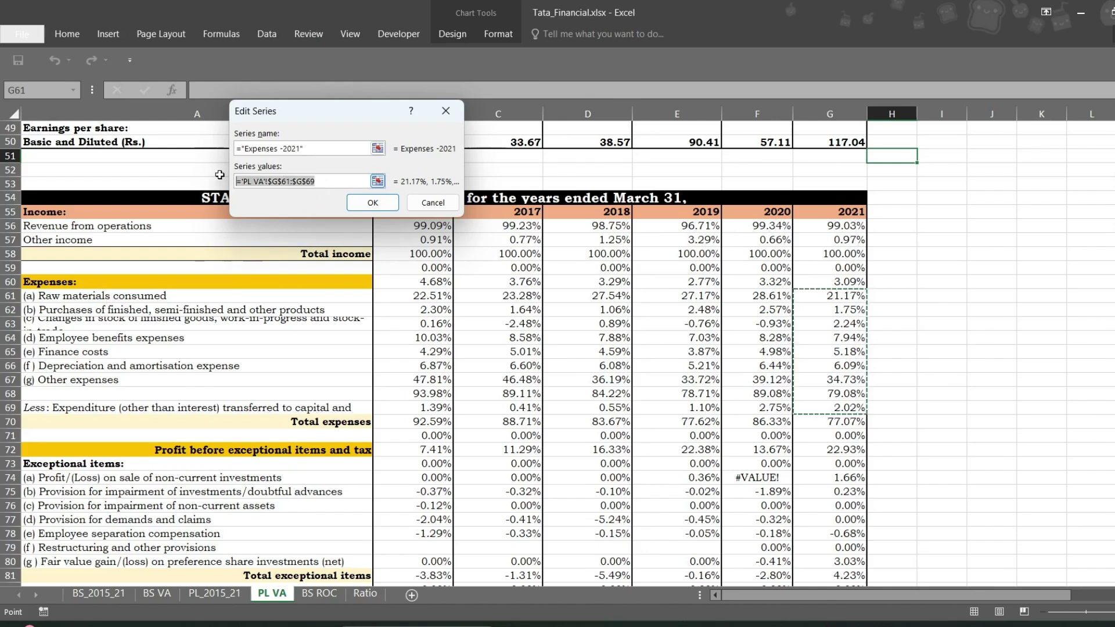
{"action": "key", "text": "BackSpace"}
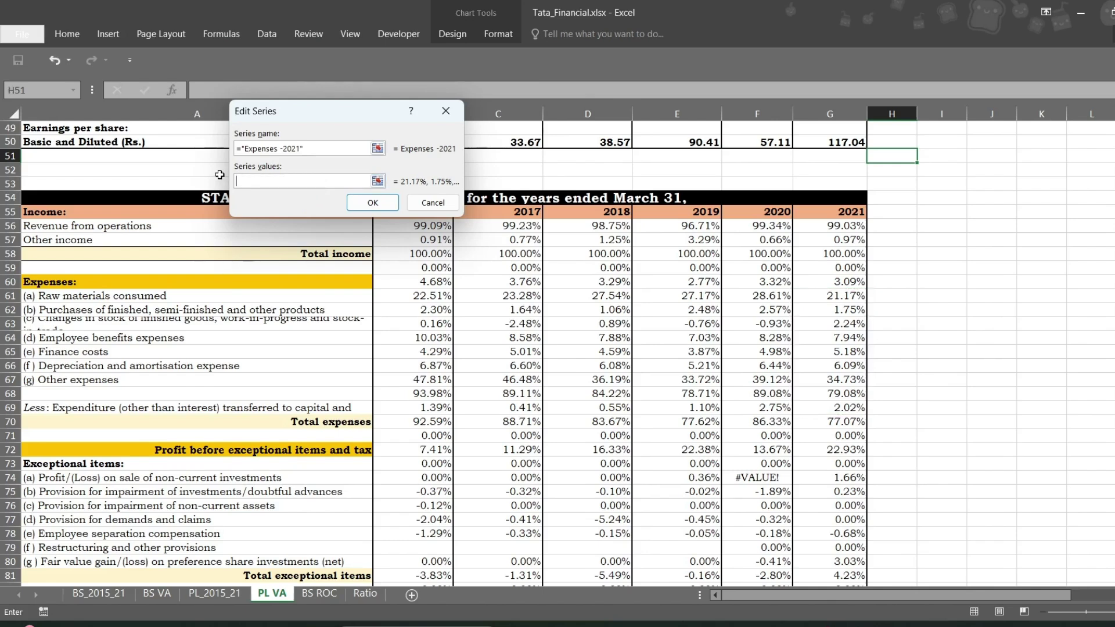
{"action": "left_click", "coordinate": [827, 292]}
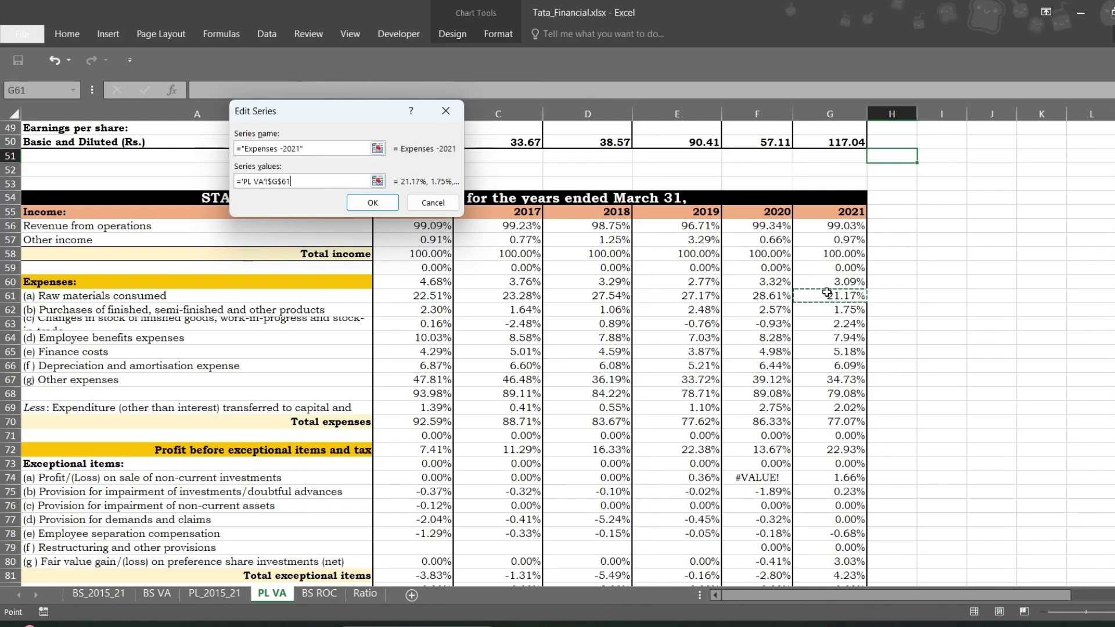
{"action": "key", "text": "shift+Down"}
{"action": "key", "text": "shift+Down"}
{"action": "key", "text": "shift+Down"}
{"action": "key", "text": "shift+Down"}
{"action": "key", "text": "shift+Down"}
{"action": "key", "text": "shift+Down"}
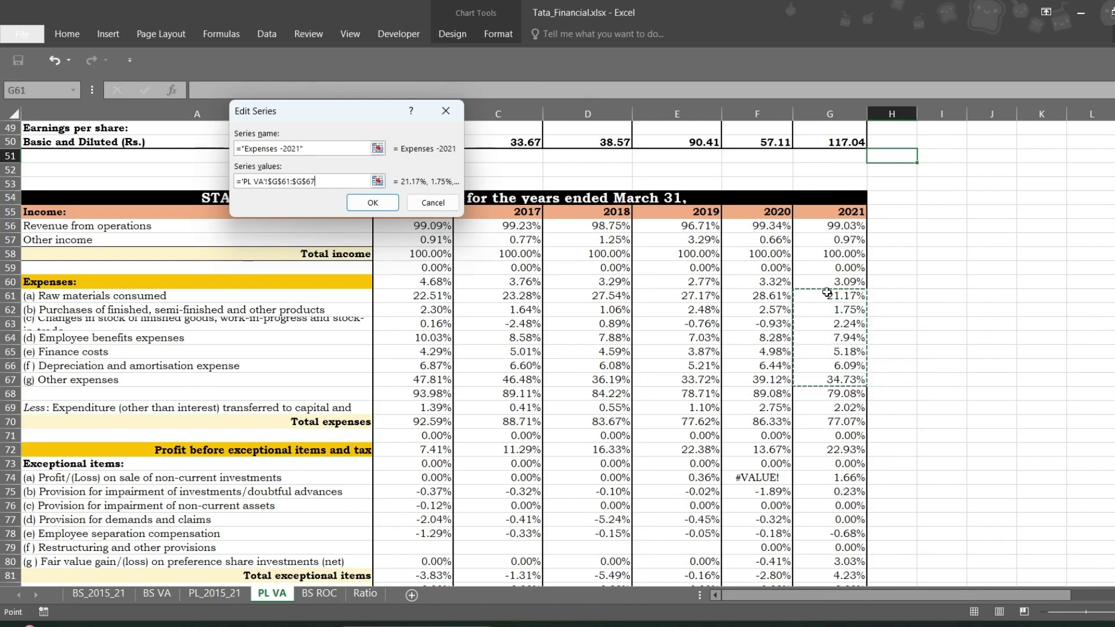
{"action": "left_click", "coordinate": [362, 208]}
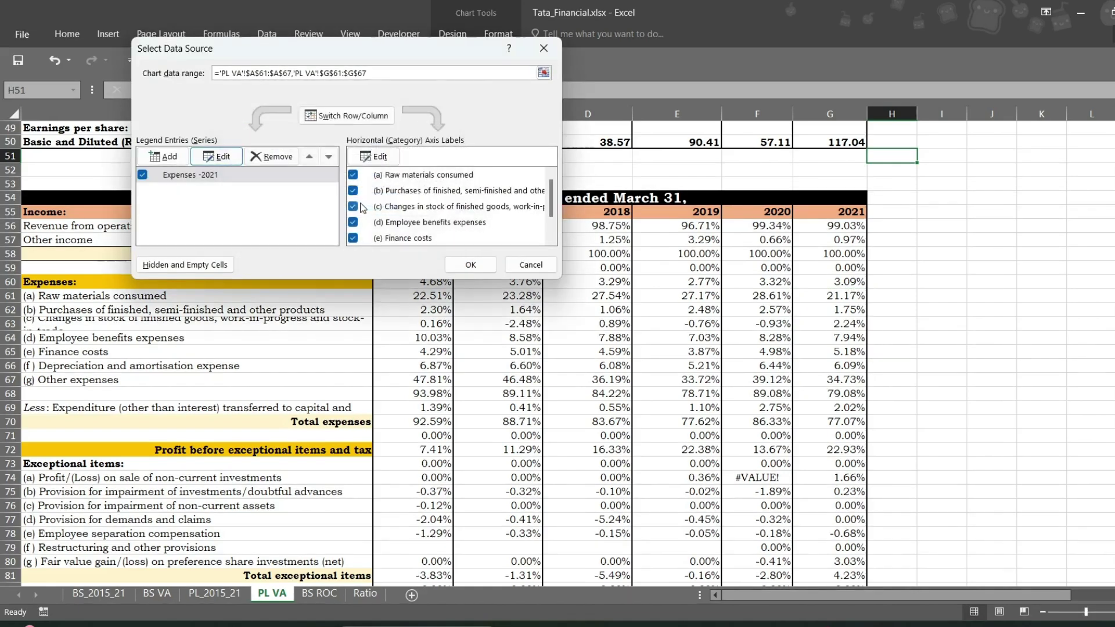
{"action": "left_click", "coordinate": [471, 264]}
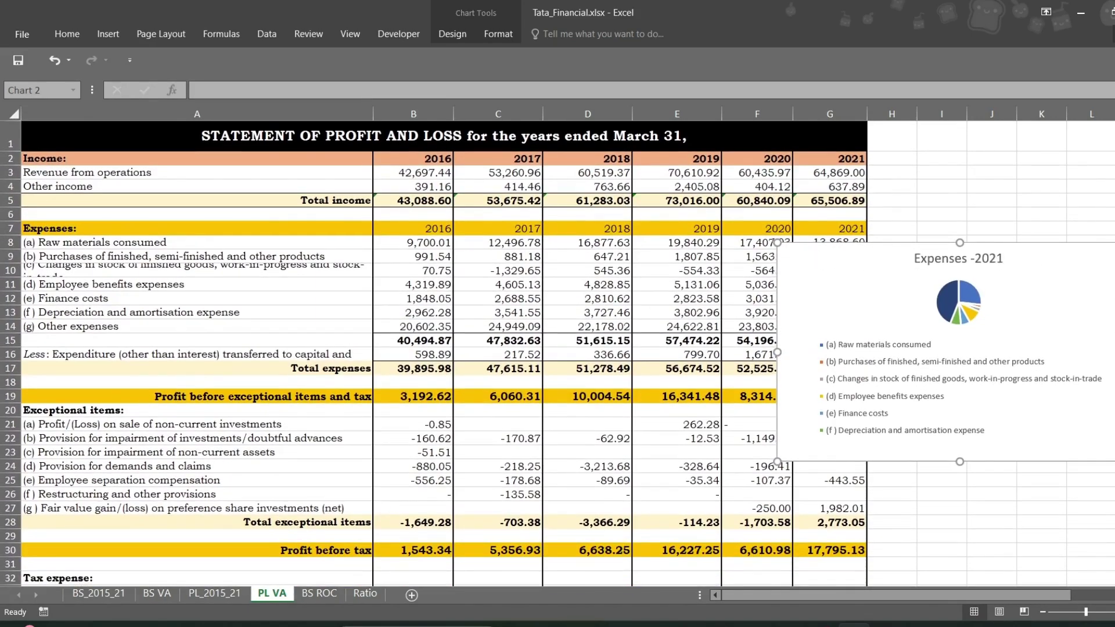
- Apply the quick layout with a chart title, percentage labels on the slices and a legend beside the pie
{"action": "scroll", "coordinate": [558, 349], "scroll_direction": "right", "scroll_amount": 1}
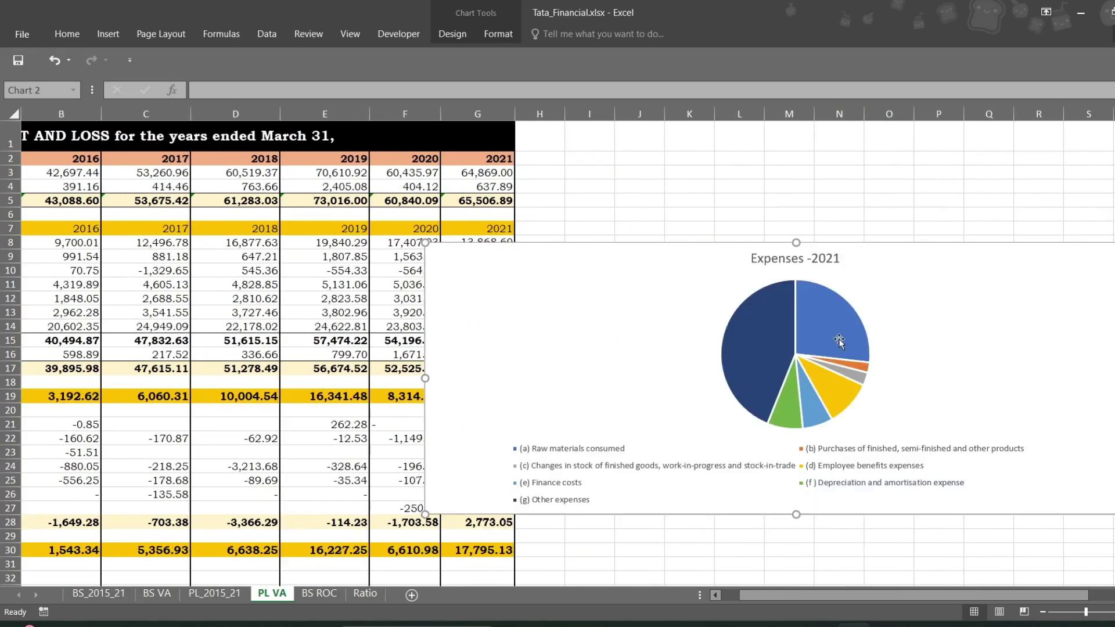
{"action": "left_click", "coordinate": [452, 34]}
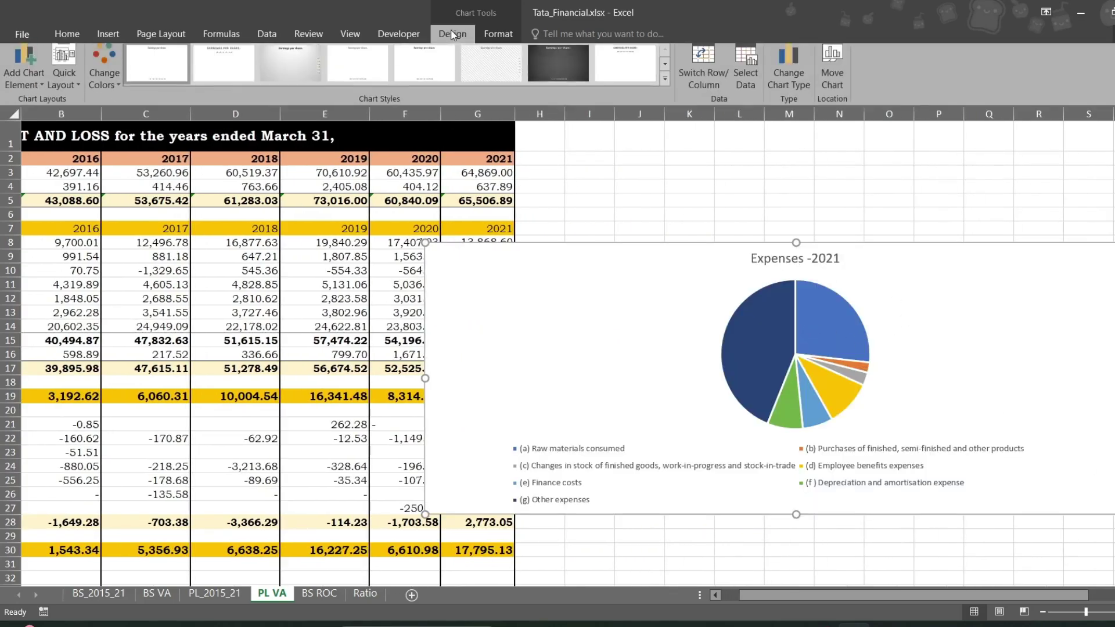
{"action": "left_click", "coordinate": [99, 67]}
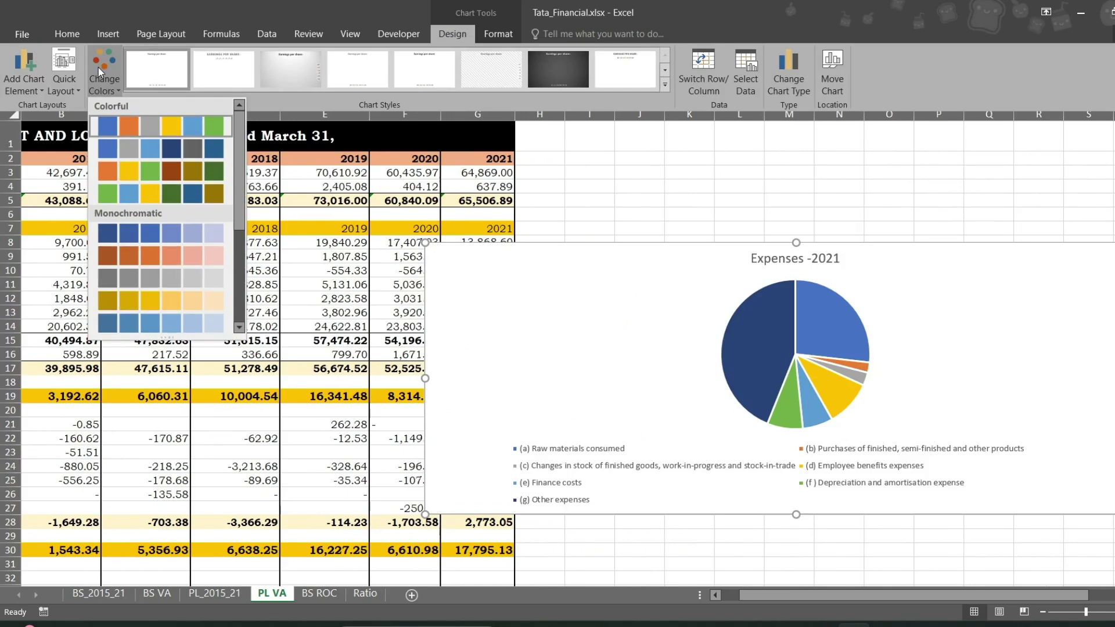
{"action": "left_click", "coordinate": [99, 67]}
{"action": "left_click", "coordinate": [59, 71]}
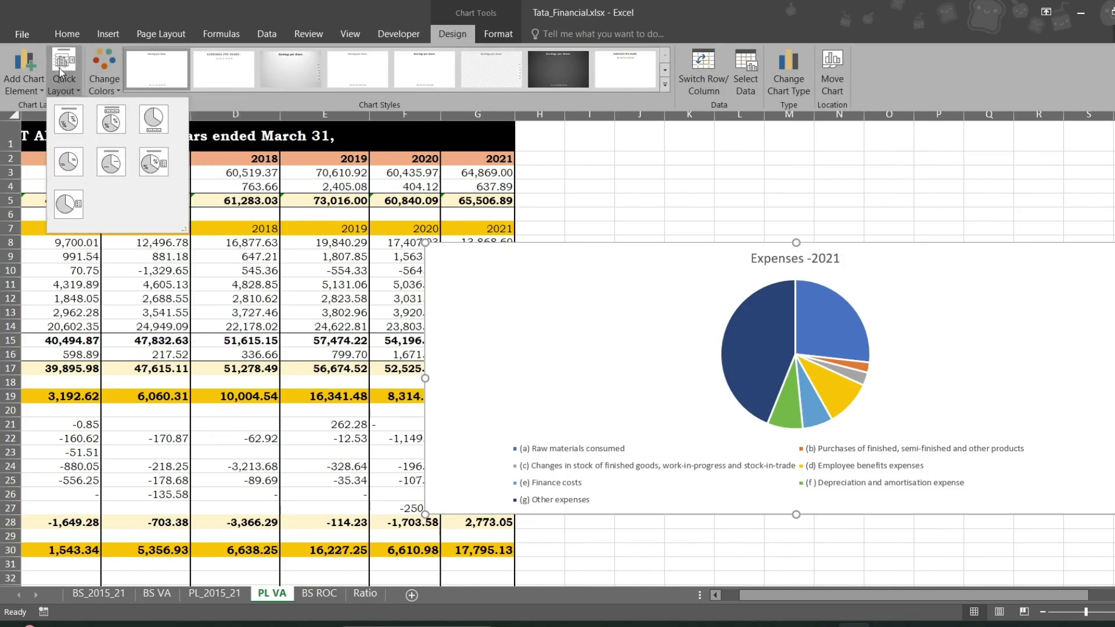
{"action": "left_click", "coordinate": [79, 118]}
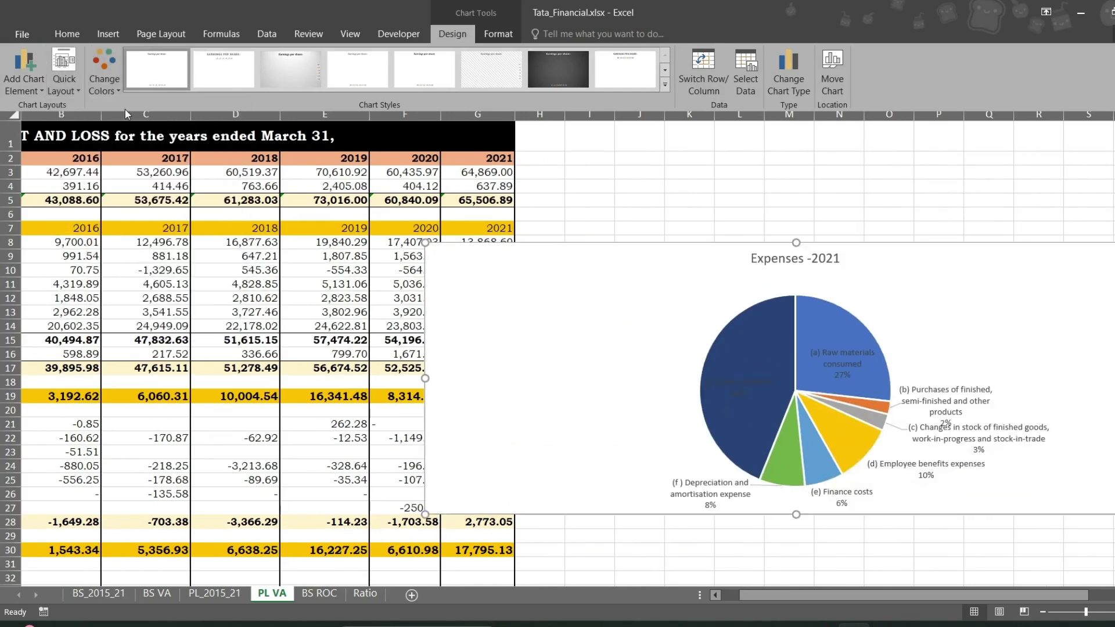
{"action": "left_click", "coordinate": [64, 72]}
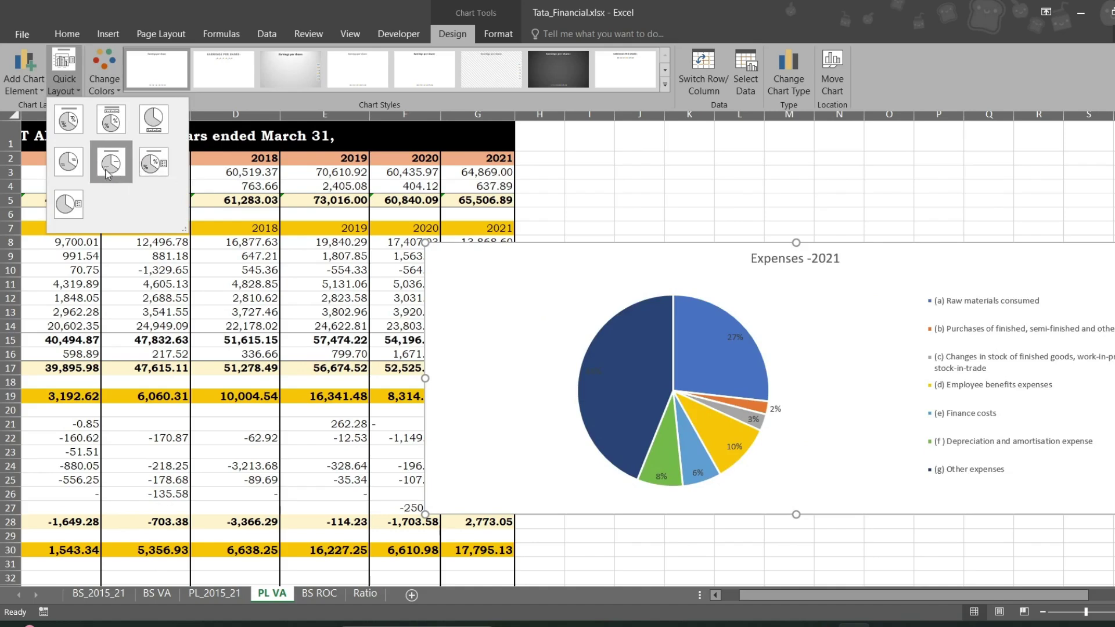
{"action": "left_click", "coordinate": [154, 166]}
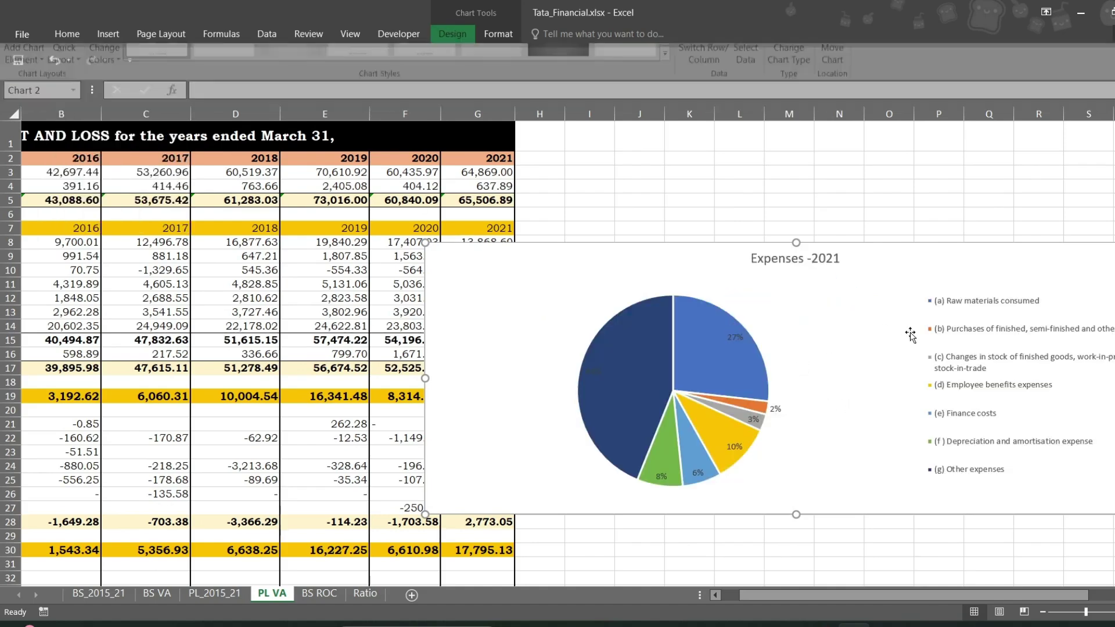
- Narrow the Expenses -2021 pie chart and move it into blank columns J to S, clear of the profit and loss figures
{"action": "scroll", "coordinate": [1074, 366], "scroll_direction": "right", "scroll_amount": 2}
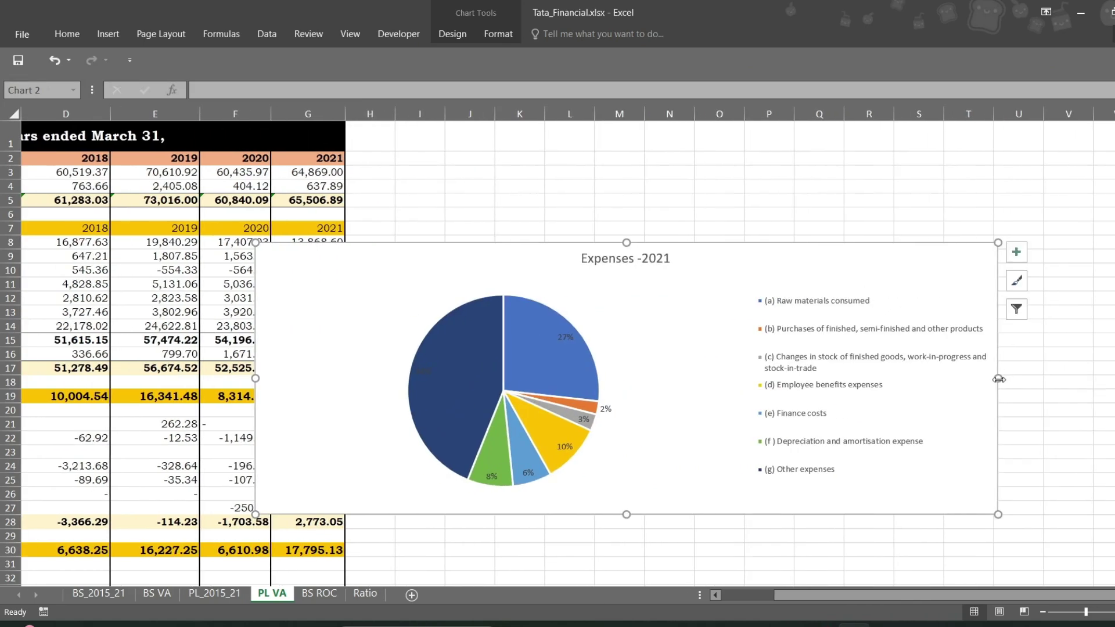
{"action": "left_click_drag", "start_coordinate": [997, 378], "coordinate": [738, 420]}
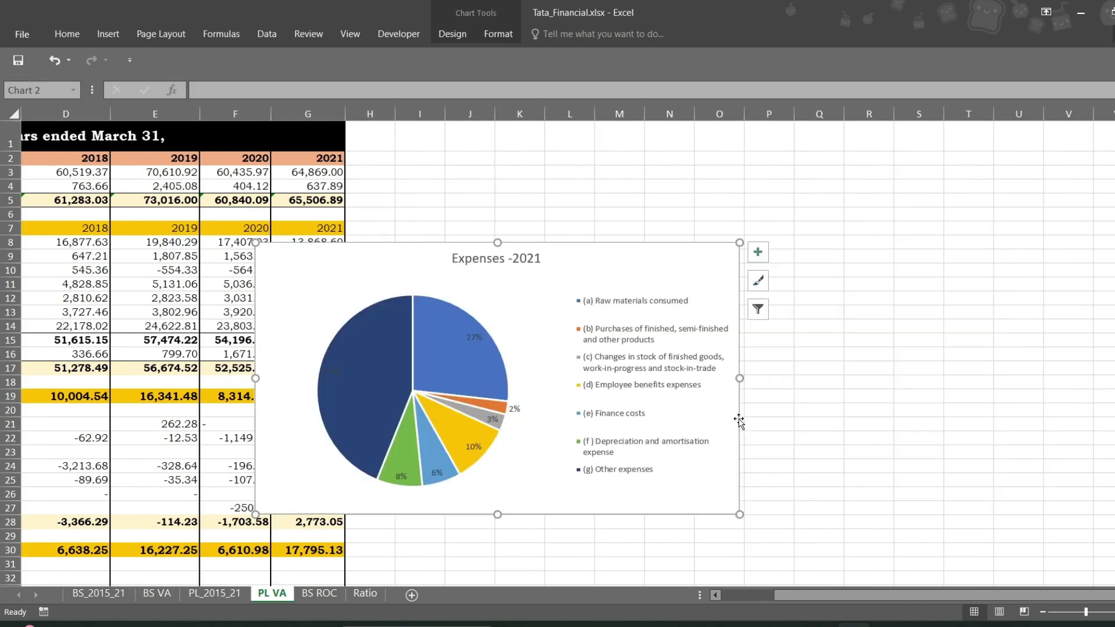
{"action": "left_click_drag", "start_coordinate": [516, 327], "coordinate": [745, 276]}
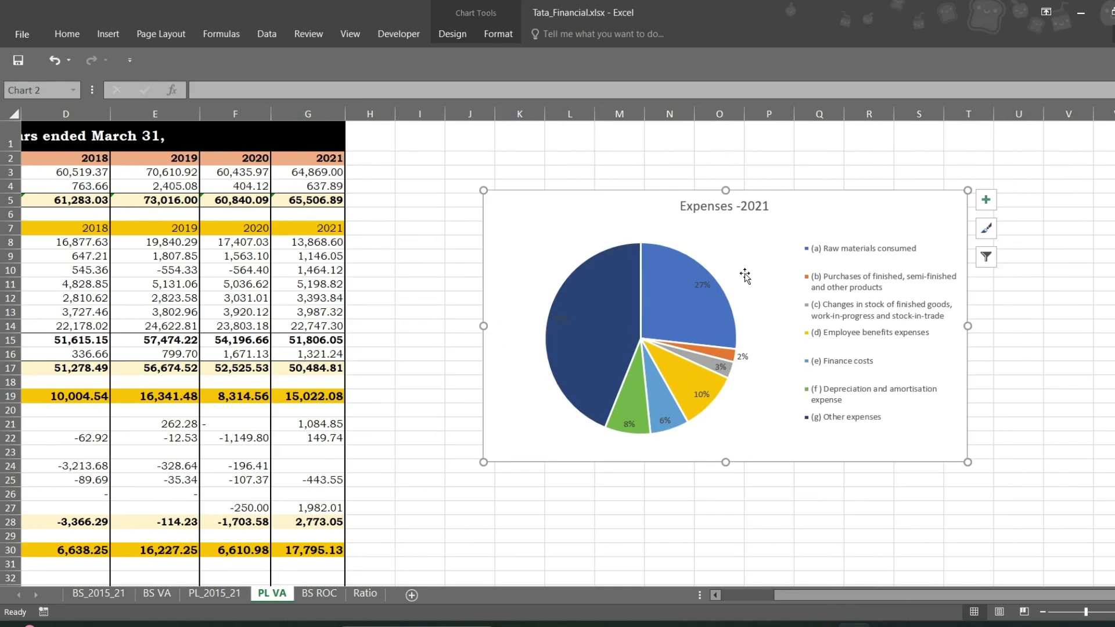
{"action": "left_click", "coordinate": [694, 538]}
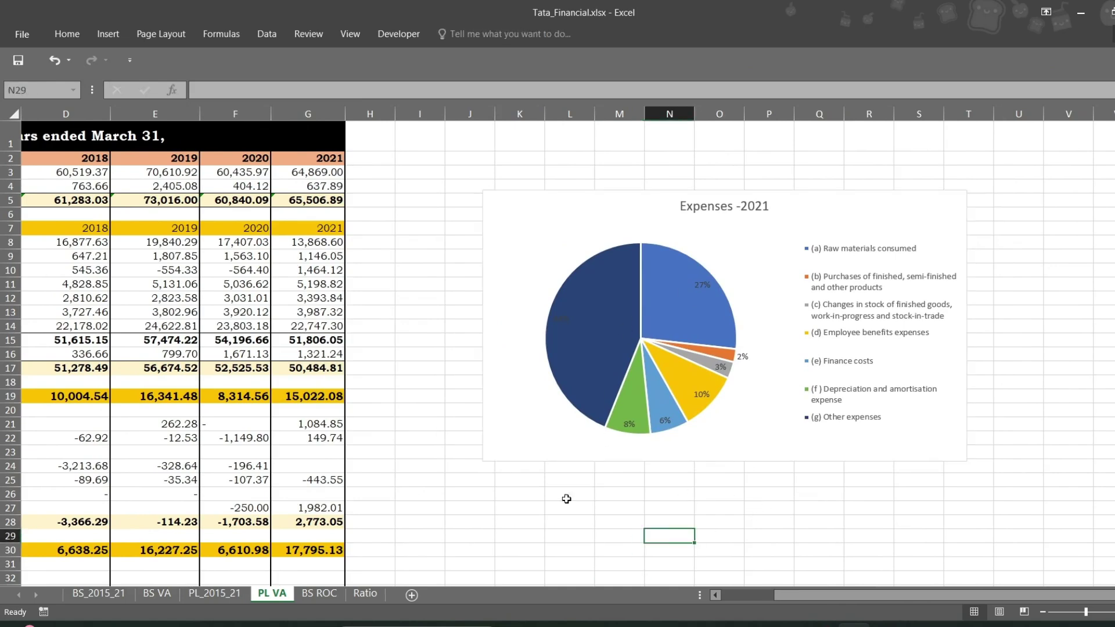
{"action": "scroll", "coordinate": [358, 487], "scroll_direction": "left", "scroll_amount": 5}
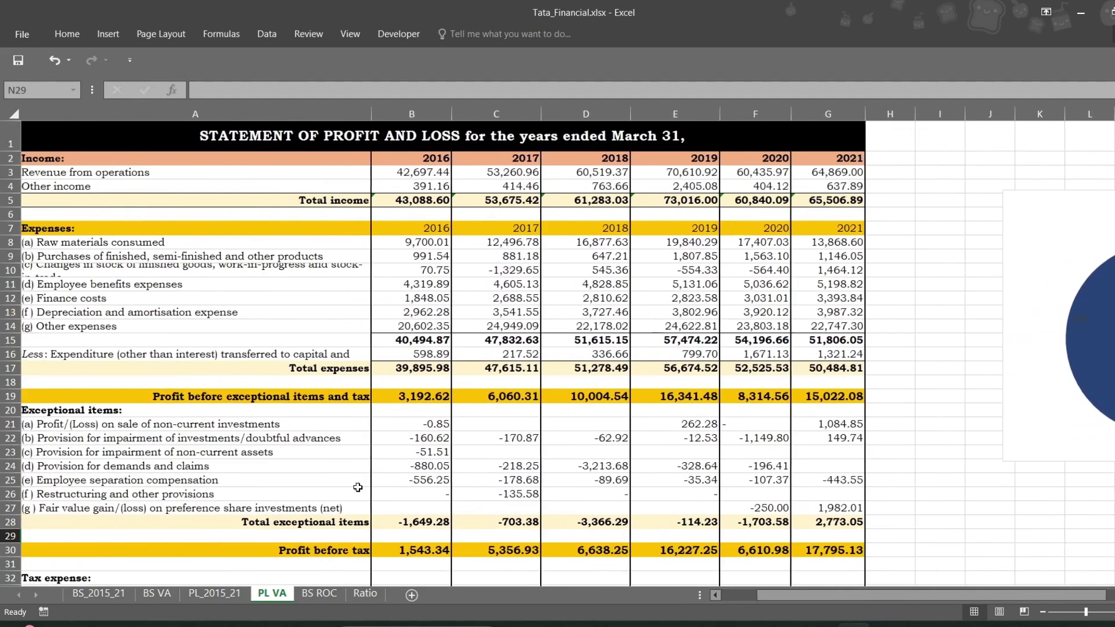
{"action": "scroll", "coordinate": [358, 487], "scroll_direction": "right", "scroll_amount": 2}
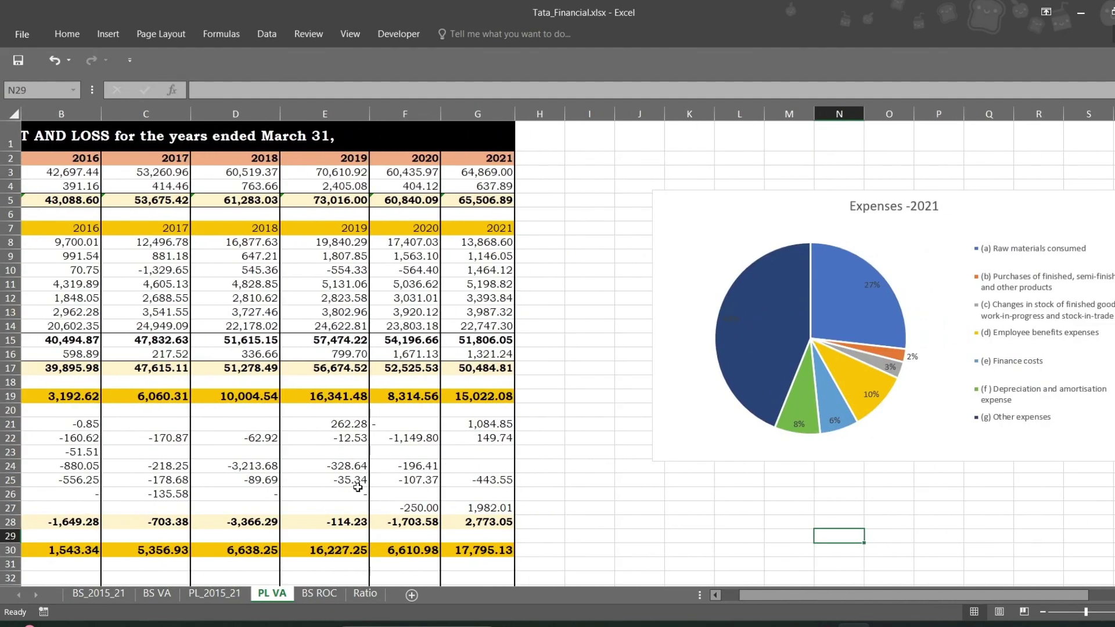
{"action": "scroll", "coordinate": [357, 487], "scroll_direction": "left", "scroll_amount": 3}
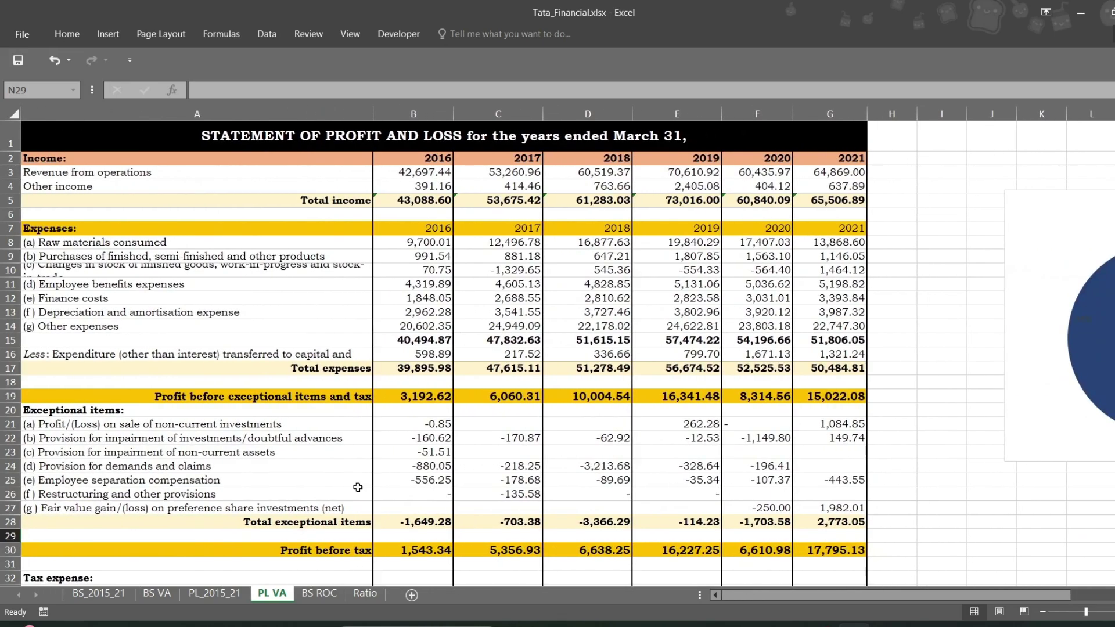